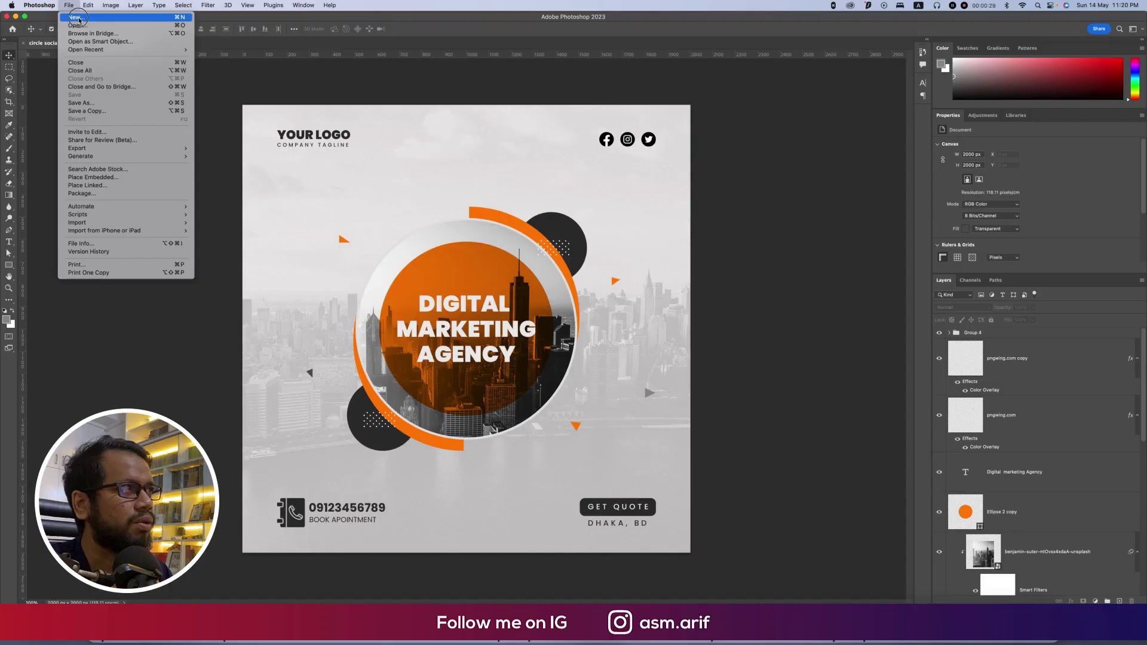
- Create a new 2000 x 2000 px transparent document named CSMP at 118.11 pixels per centimetre in RGB colour
{"action": "left_click", "coordinate": [76, 18]}
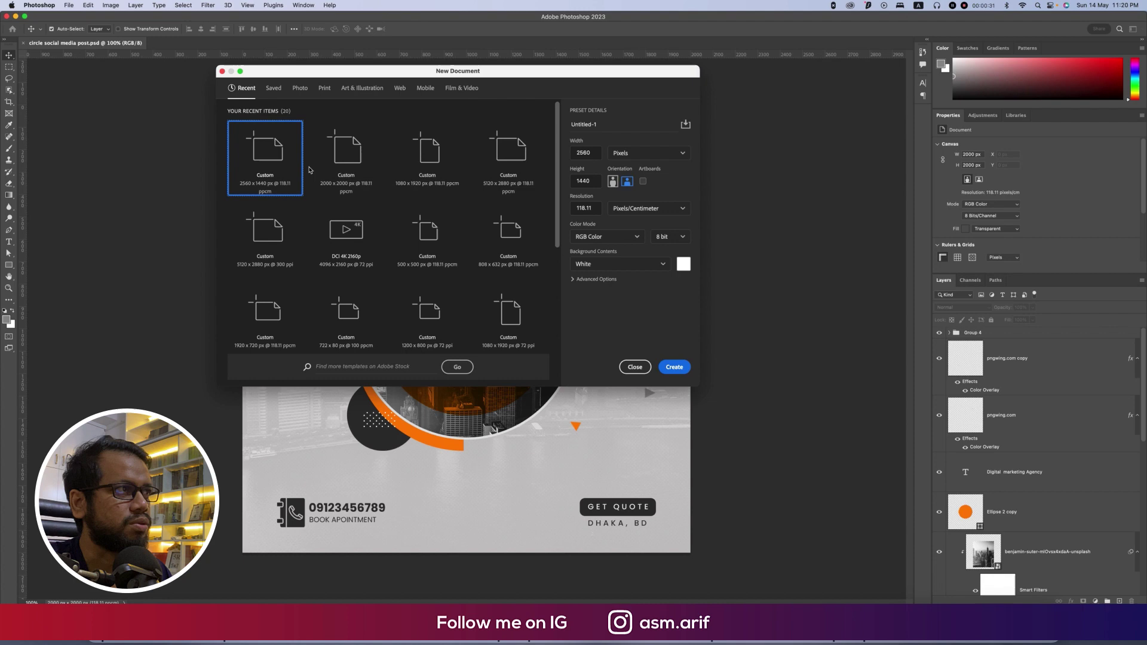
{"action": "left_click", "coordinate": [357, 138]}
{"action": "left_click", "coordinate": [607, 124]}
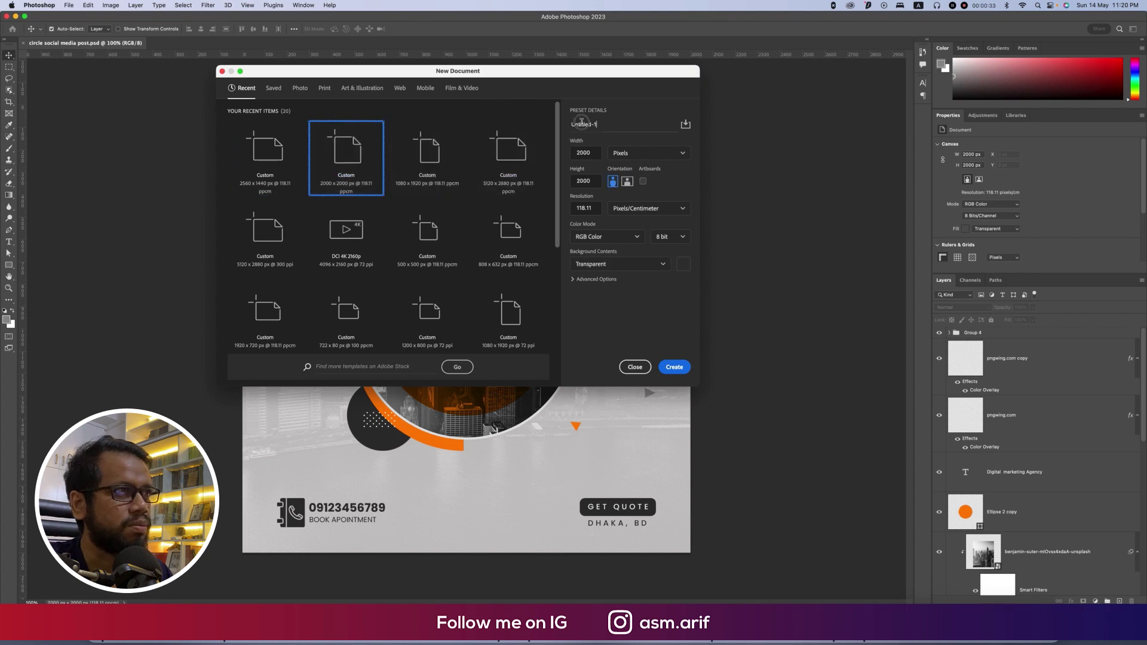
{"action": "type", "text": "c"}
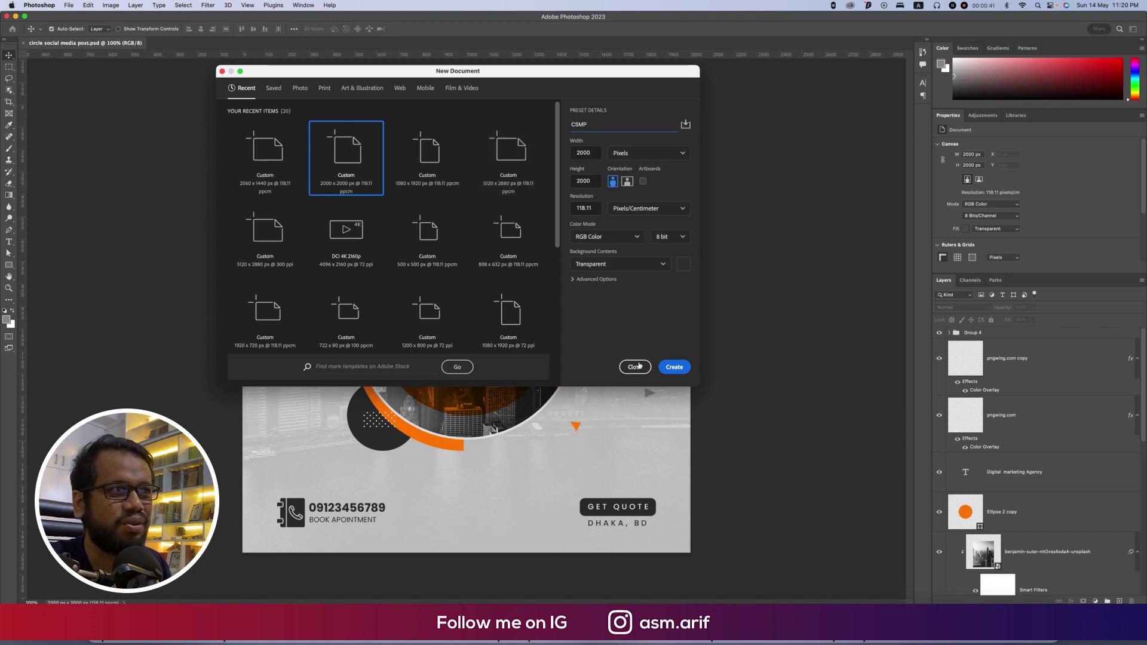
{"action": "left_click", "coordinate": [674, 367]}
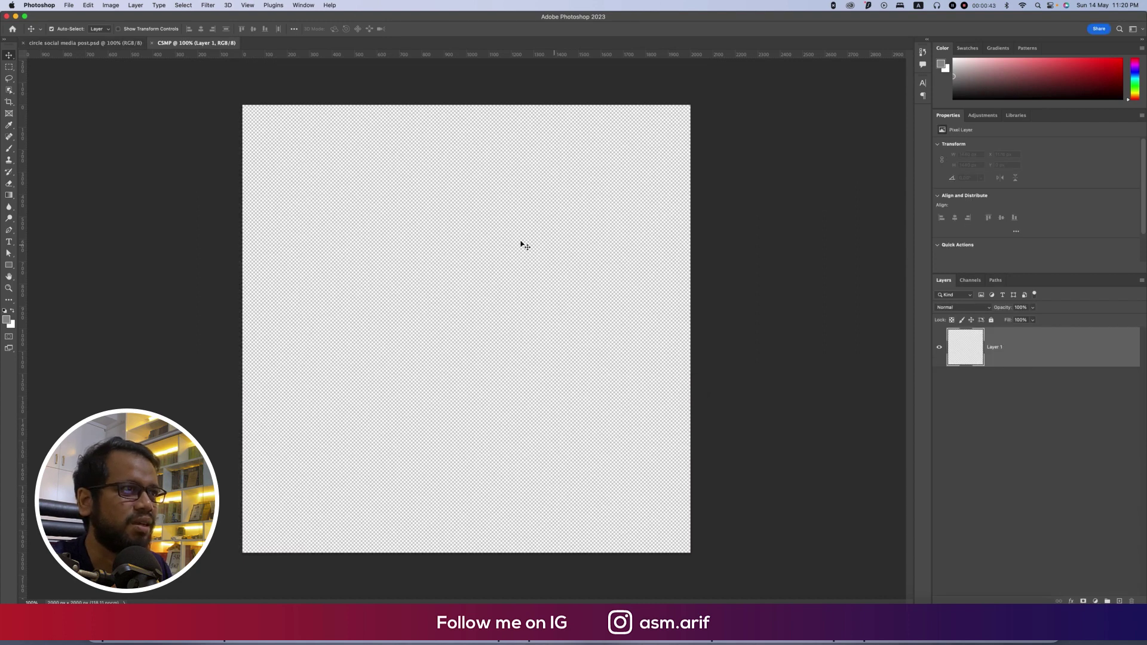
- Add a solid colour fill layer in light grey #dbdbdb as the background
{"action": "left_click", "coordinate": [1097, 601]}
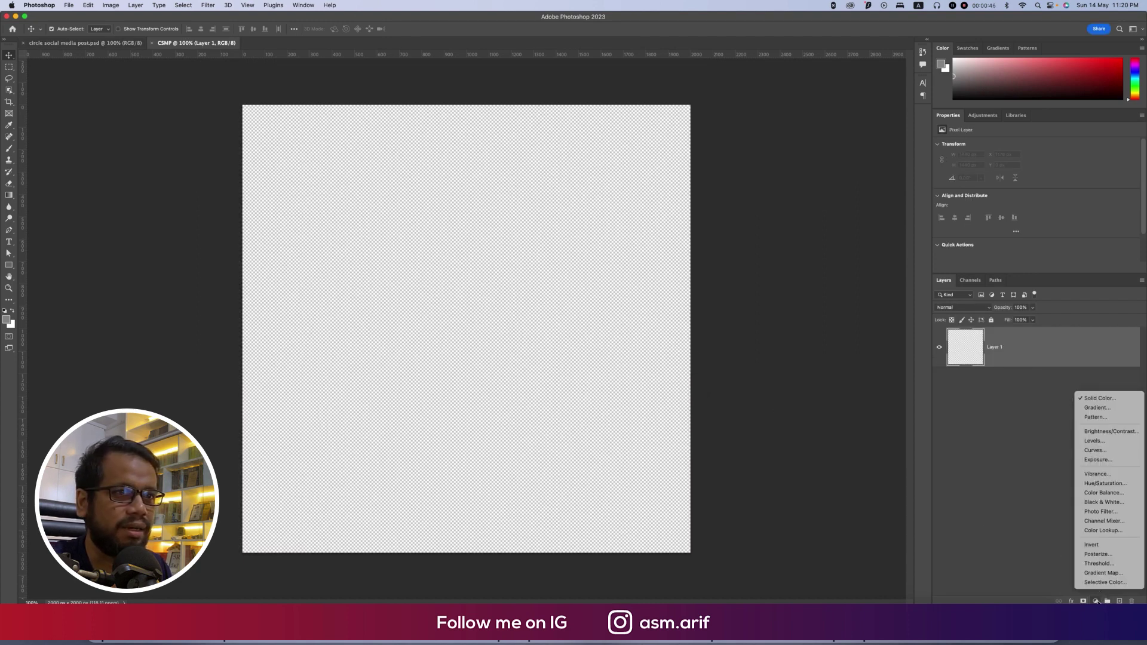
{"action": "left_click", "coordinate": [1100, 397]}
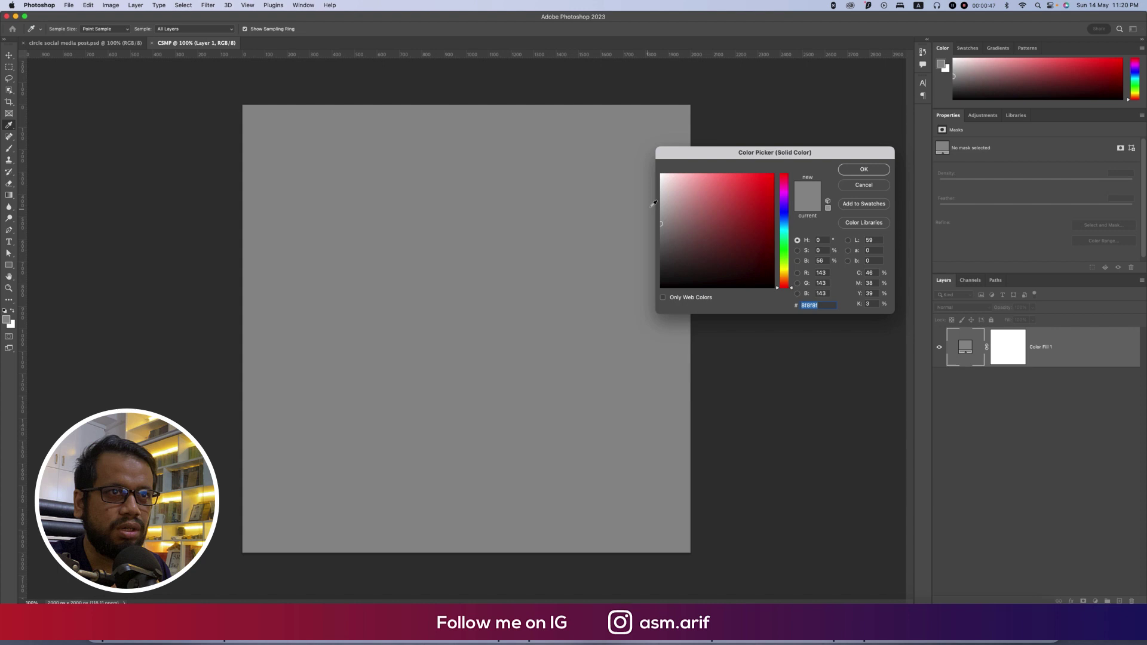
{"action": "left_click_drag", "start_coordinate": [660, 184], "coordinate": [658, 189]}
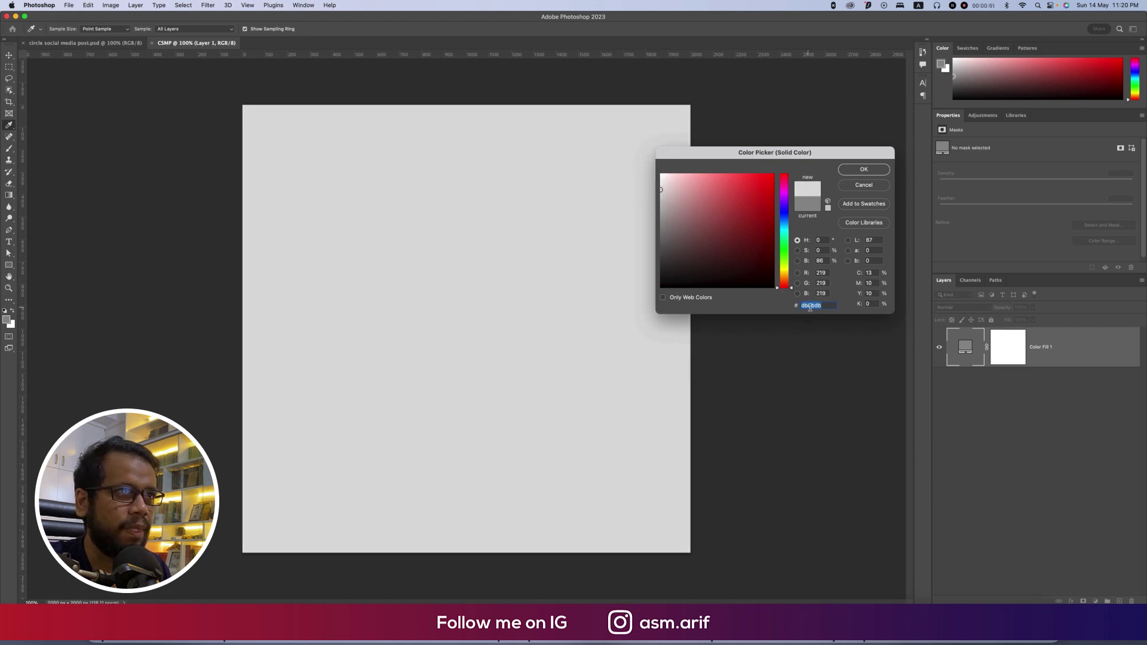
{"action": "left_click", "coordinate": [844, 171]}
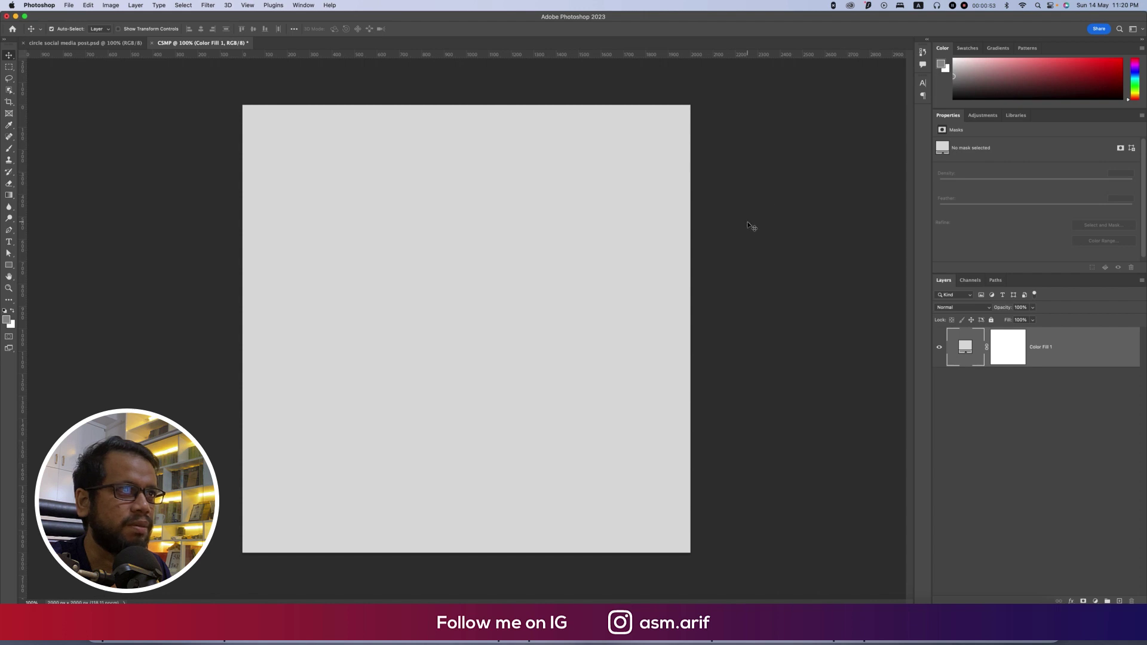
- Check the finished circle design for reference, and draw a circle about 1014 px in diameter near the middle of the CSMP canvas
{"action": "key", "text": "ctrl+Tab"}
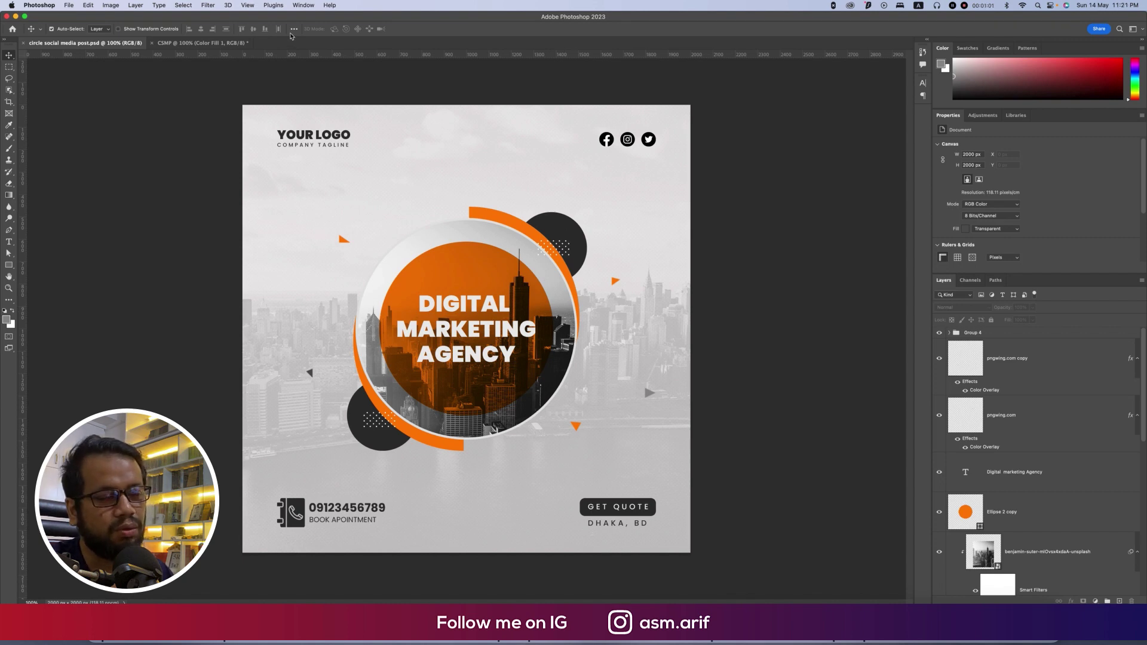
{"action": "left_click", "coordinate": [239, 42]}
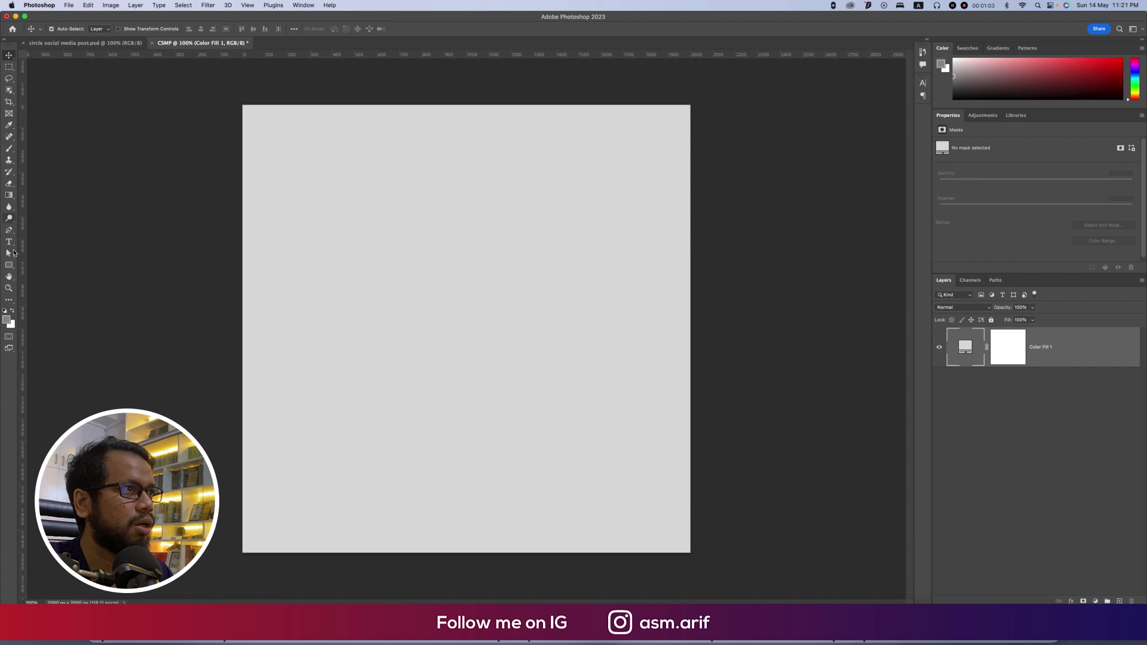
{"action": "left_click_drag", "start_coordinate": [9, 265], "coordinate": [58, 287]}
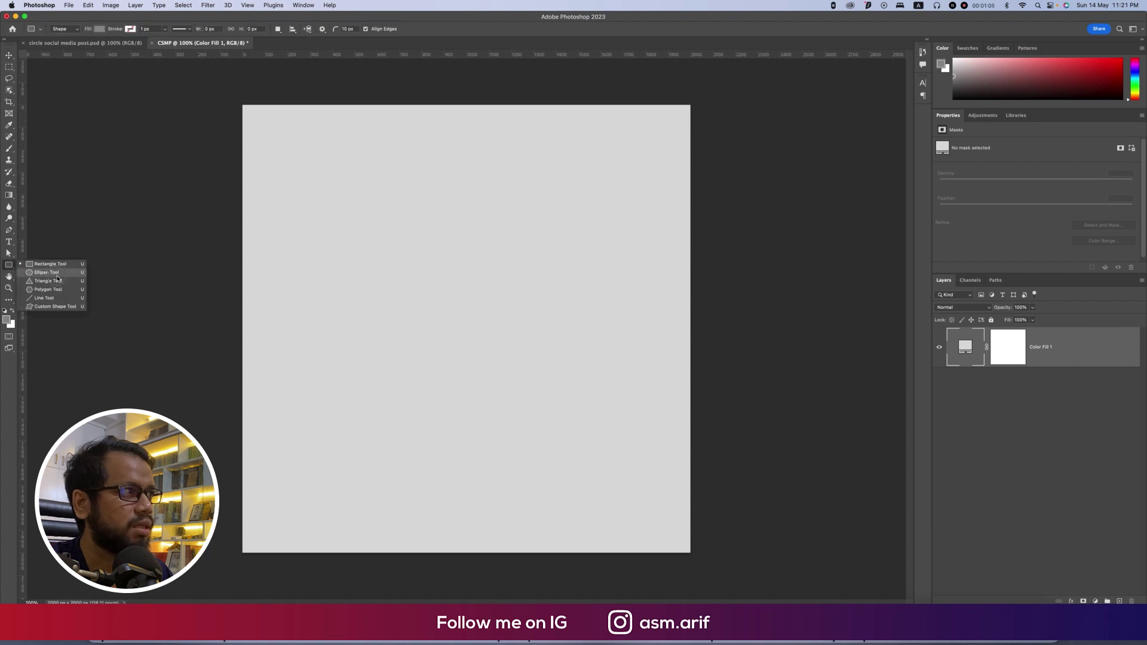
{"action": "left_click", "coordinate": [47, 273]}
{"action": "left_click_drag", "start_coordinate": [349, 206], "coordinate": [576, 459]}
- Change the circle's fill to a bright, saturated orange with hue 32
{"action": "double_click", "coordinate": [965, 347]}
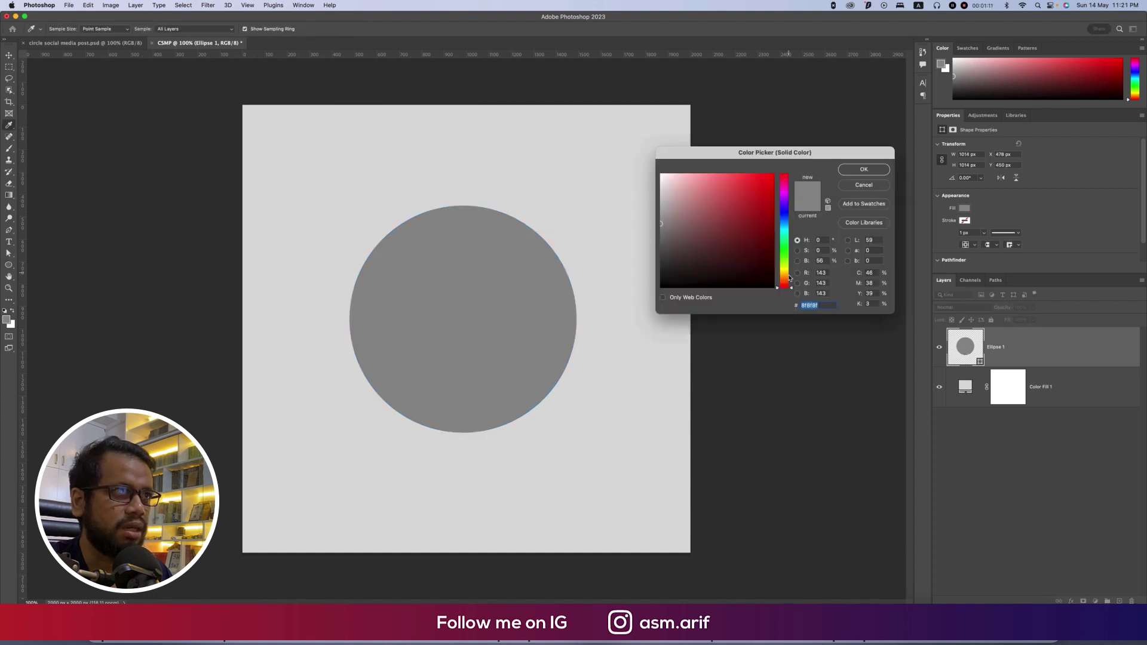
{"action": "mouse_move", "coordinate": [789, 278]}
{"action": "left_mouse_down"}
{"action": "mouse_move", "coordinate": [788, 268]}
{"action": "mouse_move", "coordinate": [789, 278]}
{"action": "left_mouse_up"}
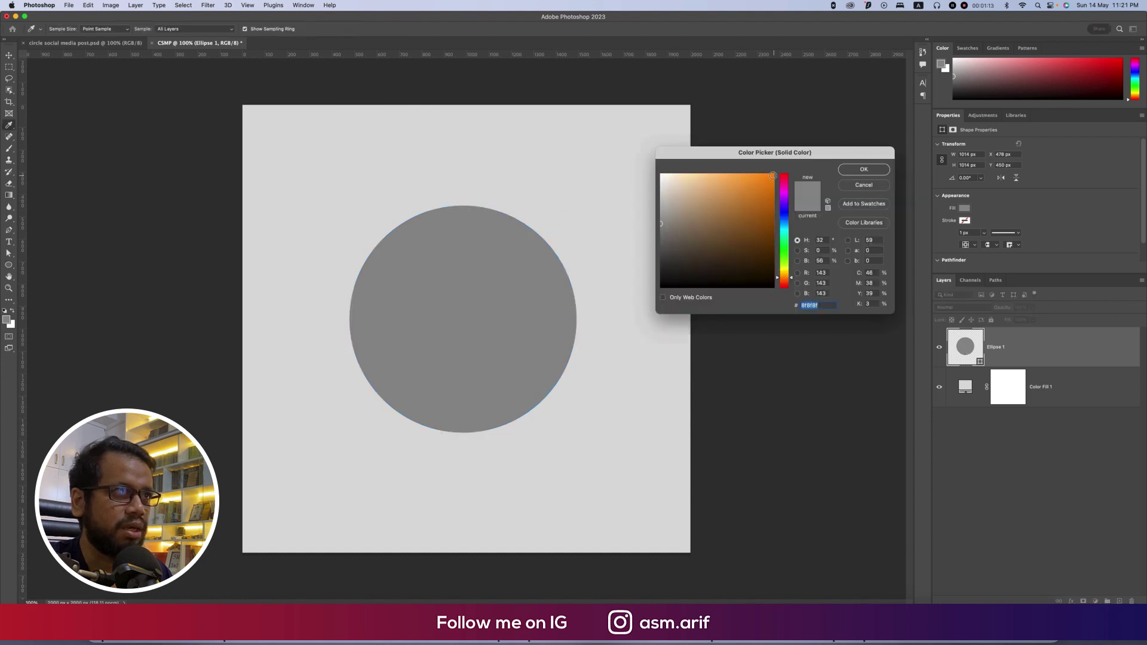
{"action": "left_click", "coordinate": [773, 176]}
{"action": "left_click", "coordinate": [851, 171]}
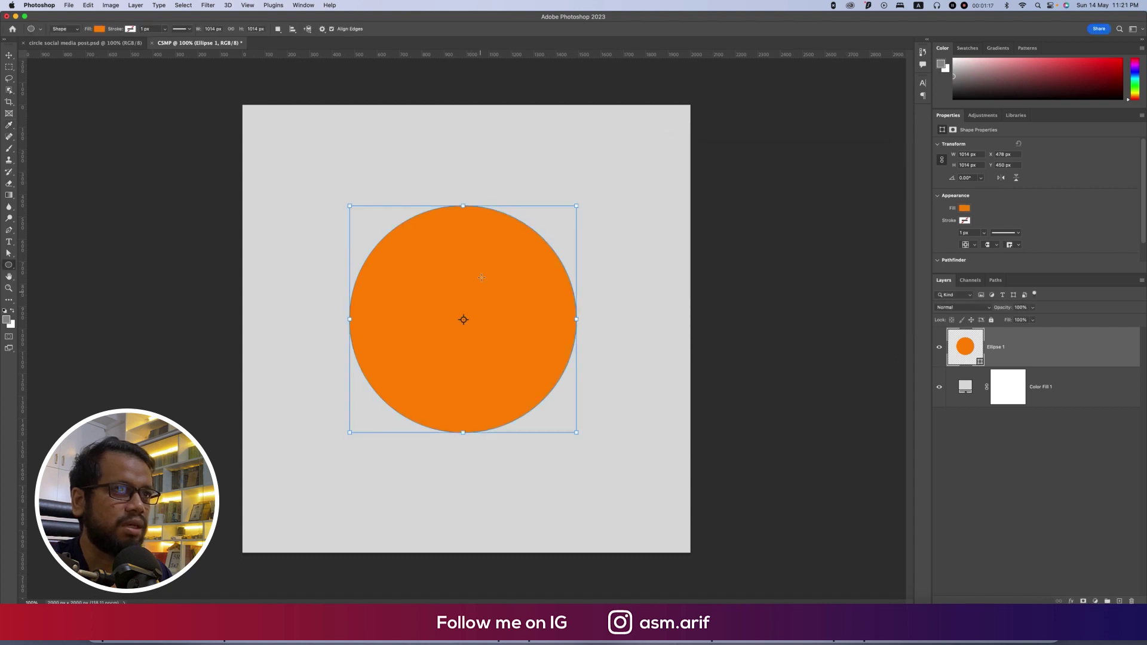
- Centre the orange circle horizontally and vertically on the canvas, and clear the selection
{"action": "key", "text": "v"}
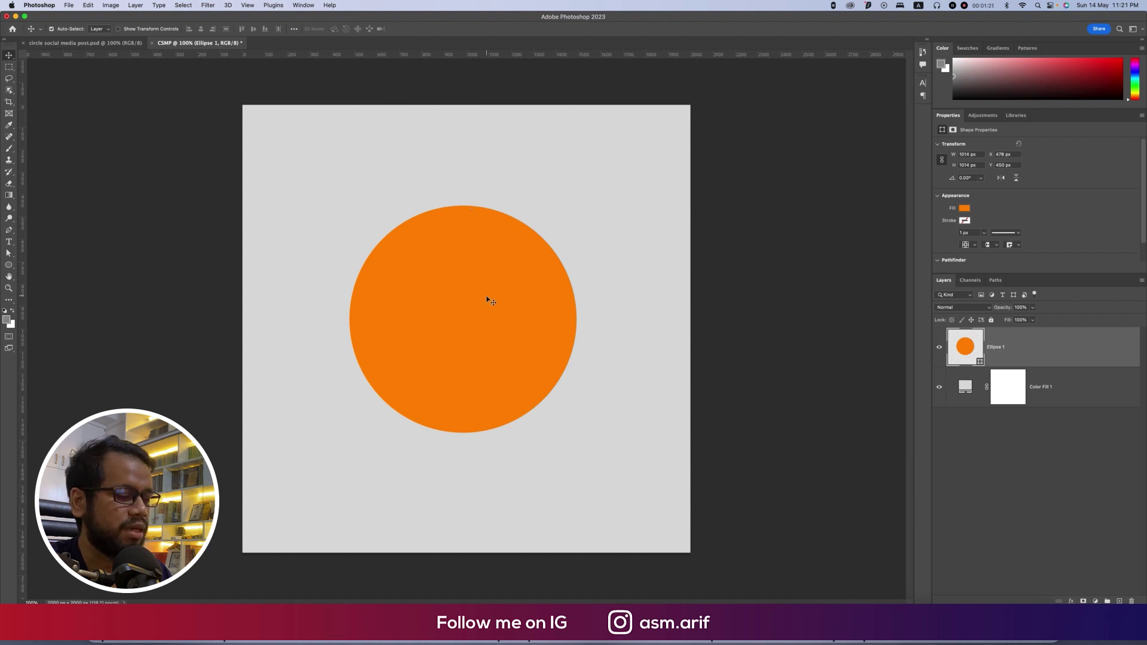
{"action": "key", "text": "super+a"}
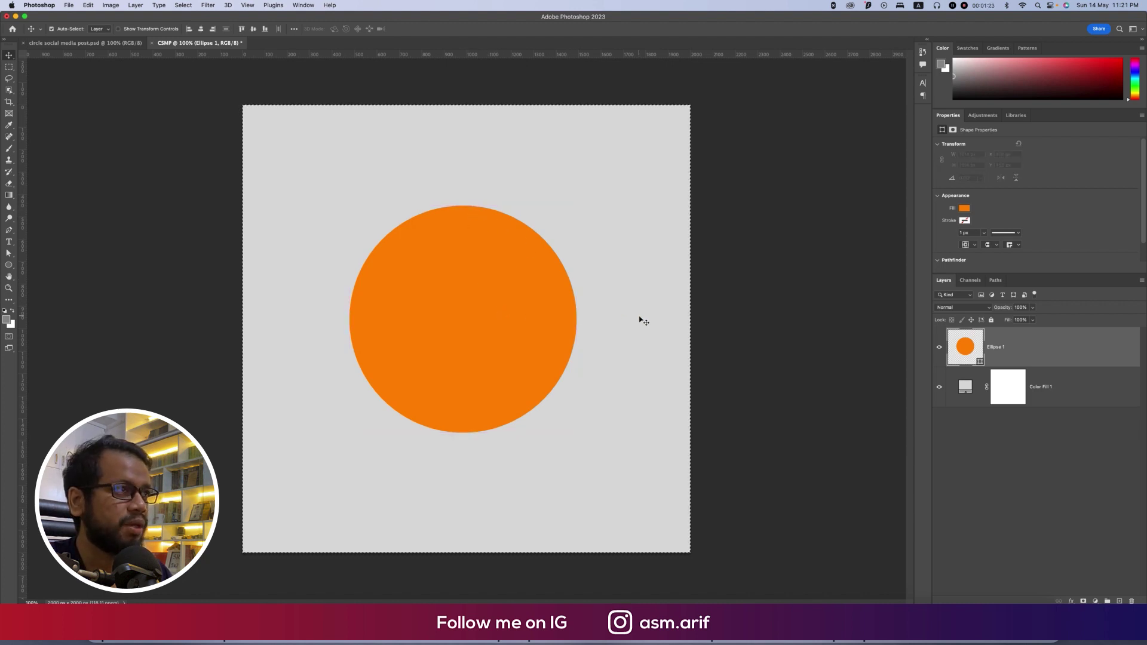
{"action": "left_click", "coordinate": [254, 29]}
{"action": "left_click", "coordinate": [201, 29]}
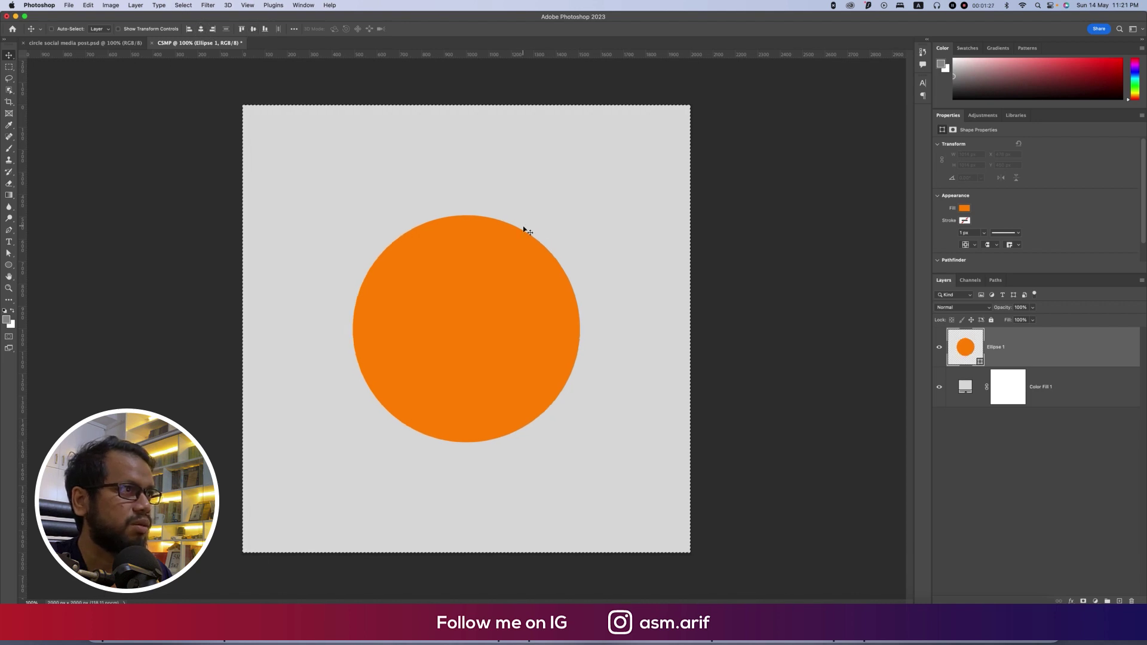
{"action": "key", "text": "super+d"}
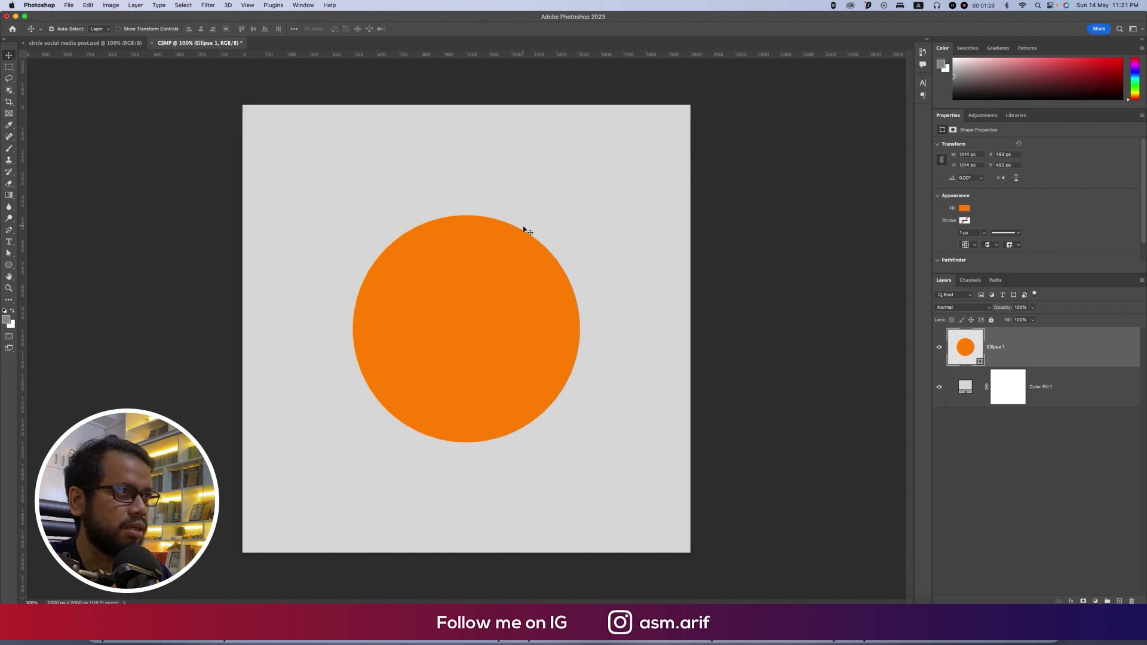
- Rasterize the orange circle's layer and place a vertical guide through the circle's centre
{"action": "right_click", "coordinate": [1035, 345]}
{"action": "left_click", "coordinate": [969, 314]}
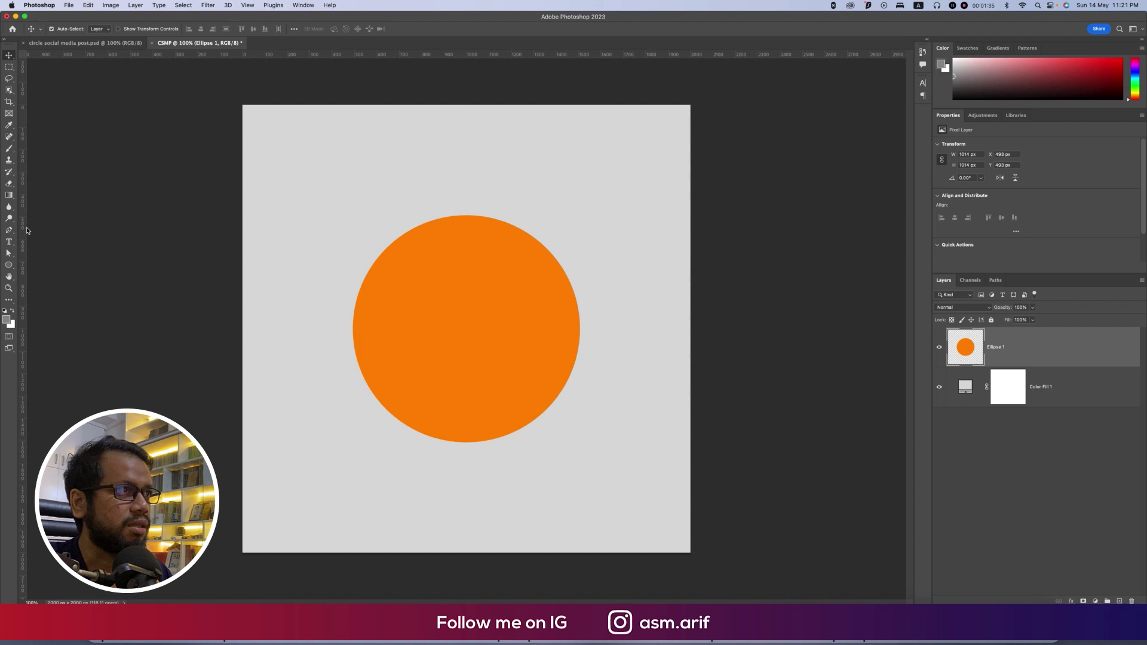
{"action": "left_click_drag", "start_coordinate": [26, 231], "coordinate": [465, 266]}
- Delete the right half of the orange circle with a rectangular selection starting at the guide, and clear the selection
{"action": "left_click", "coordinate": [9, 66]}
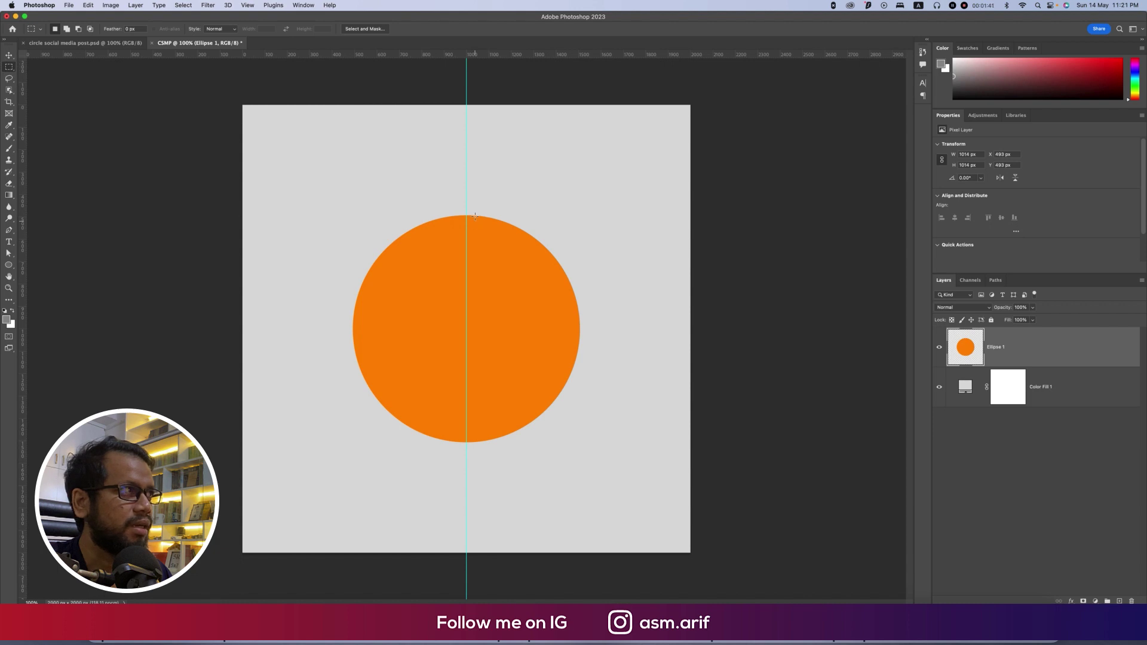
{"action": "left_click_drag", "start_coordinate": [466, 202], "coordinate": [644, 499]}
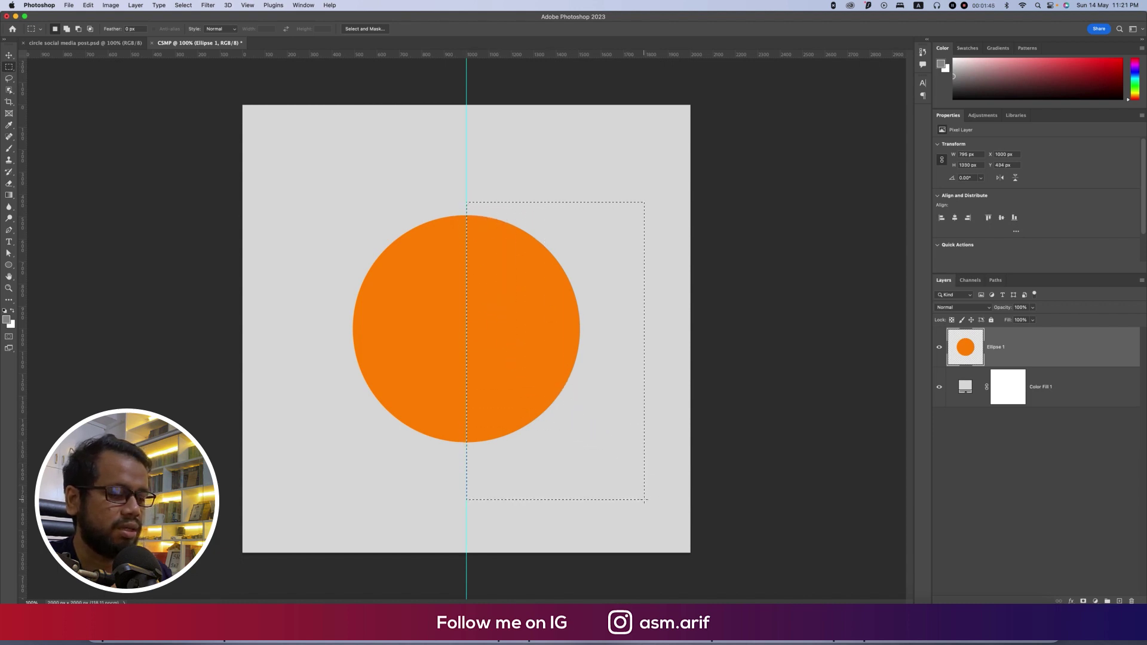
{"action": "key", "text": "Delete"}
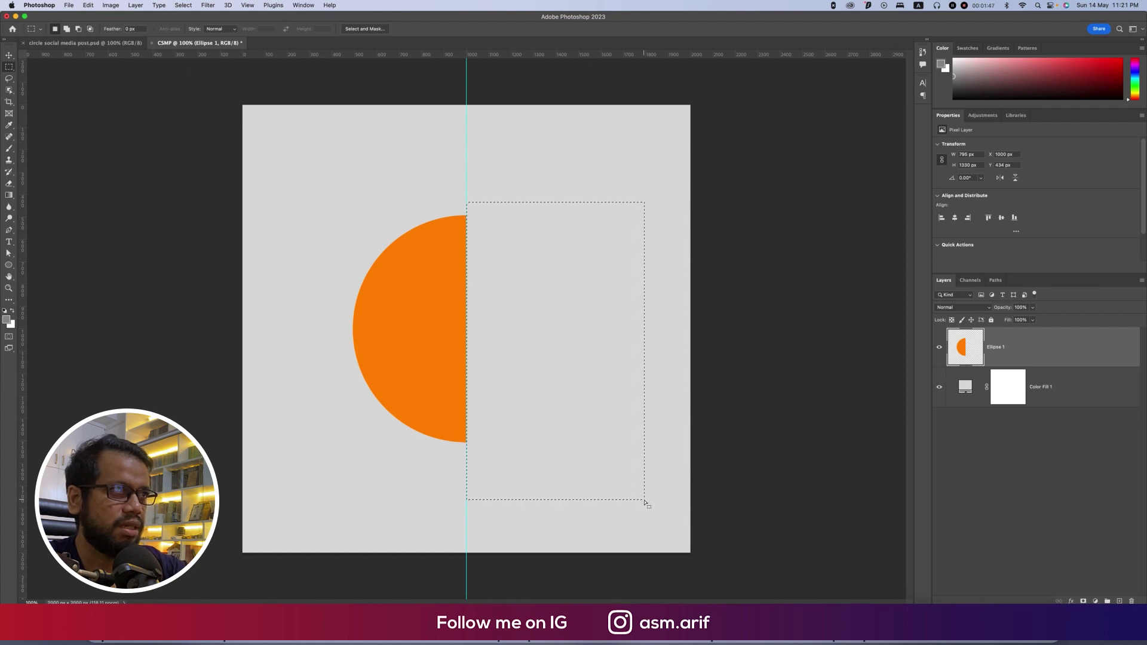
{"action": "key", "text": "super+d"}
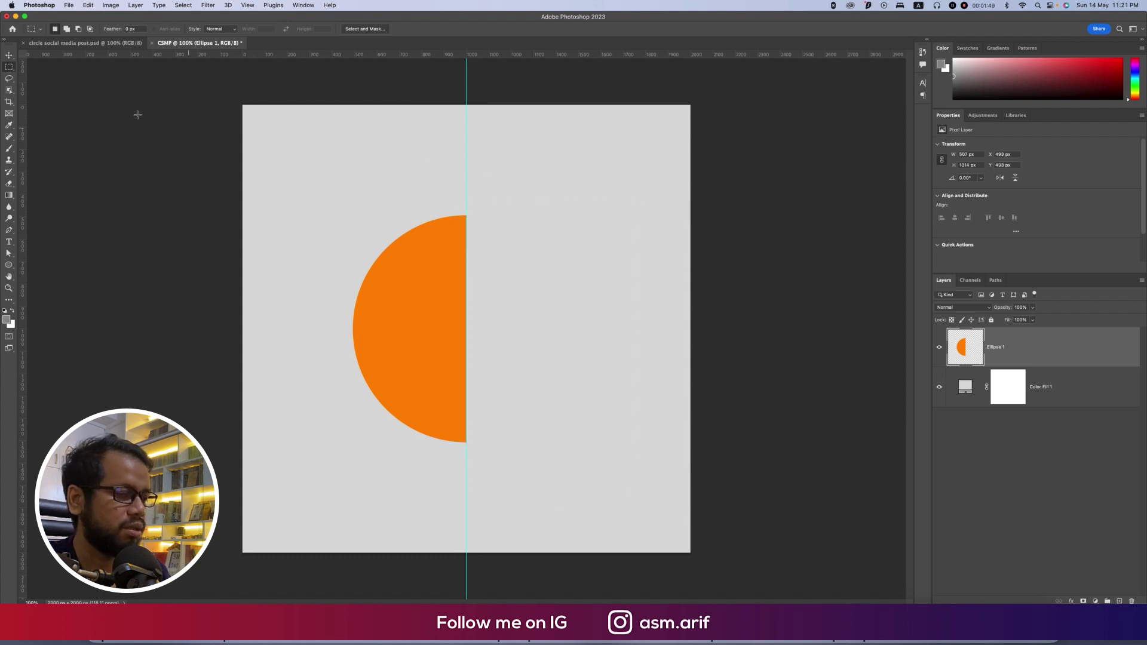
- Remove the vertical guide from the canvas
{"action": "left_click", "coordinate": [10, 56]}
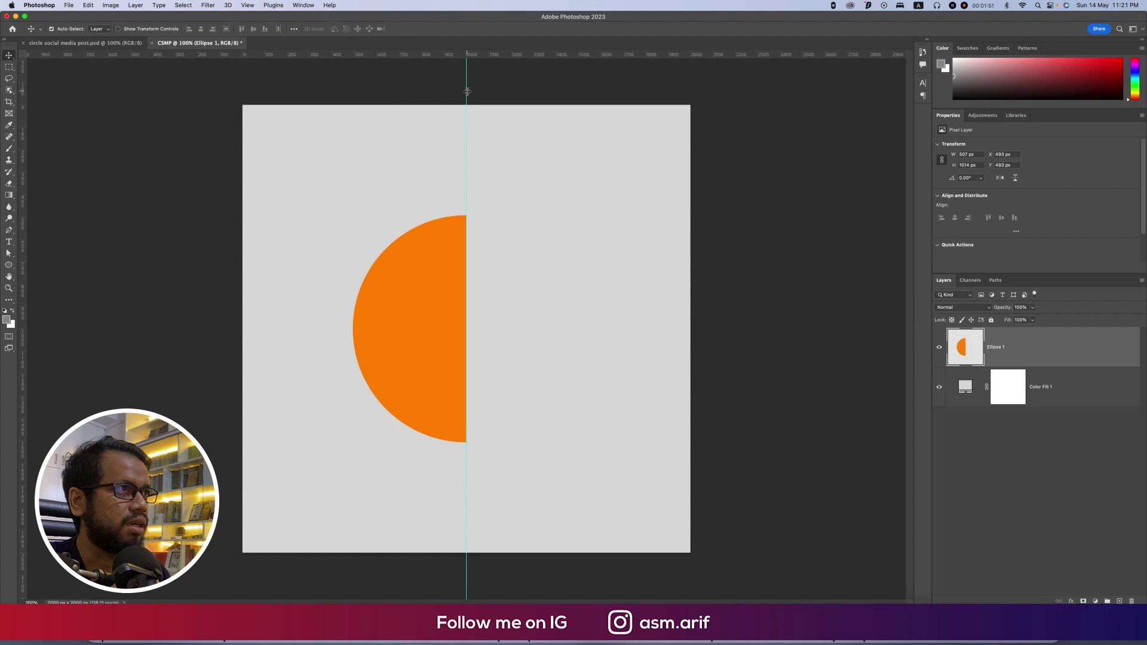
{"action": "left_click_drag", "start_coordinate": [466, 91], "coordinate": [17, 122]}
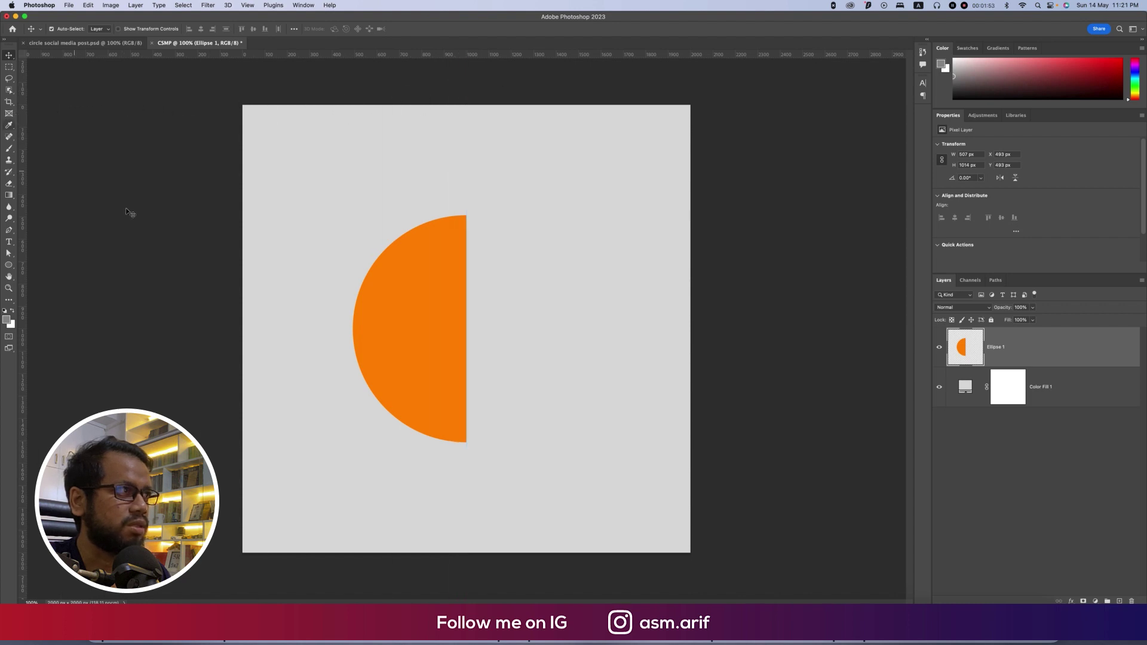
{"action": "left_click", "coordinate": [759, 216]}
- Duplicate the half-circle layer, flip the copy horizontally and position it against the original's straight edge to complete the circle
{"action": "left_click", "coordinate": [1042, 350]}
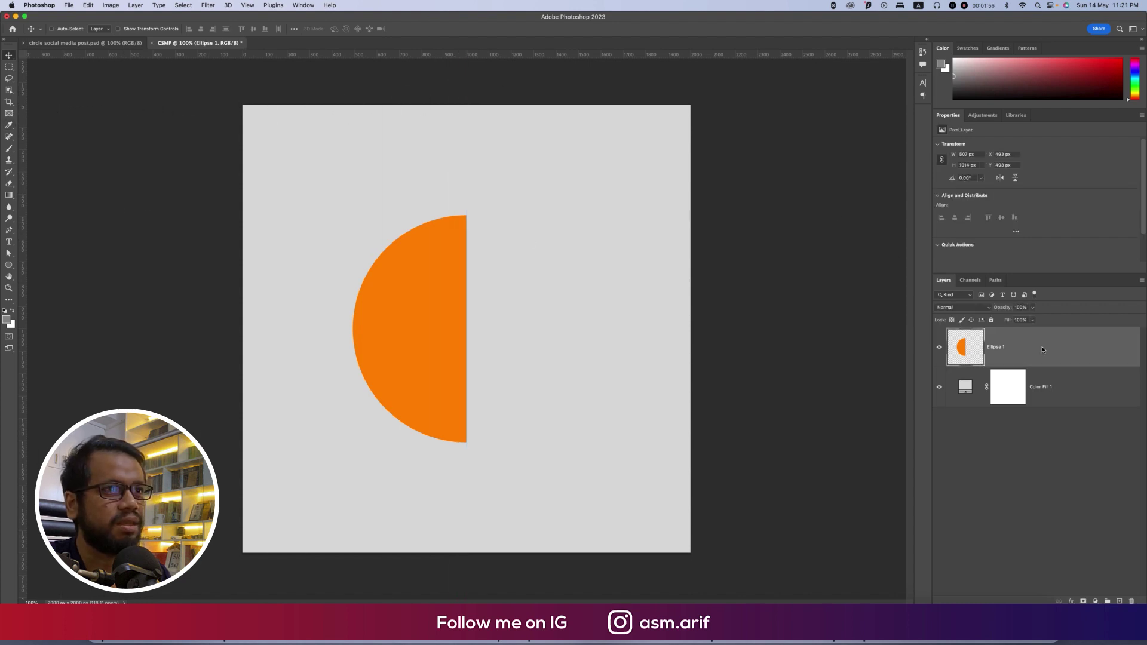
{"action": "key", "text": "super+j"}
{"action": "key", "text": "super+t"}
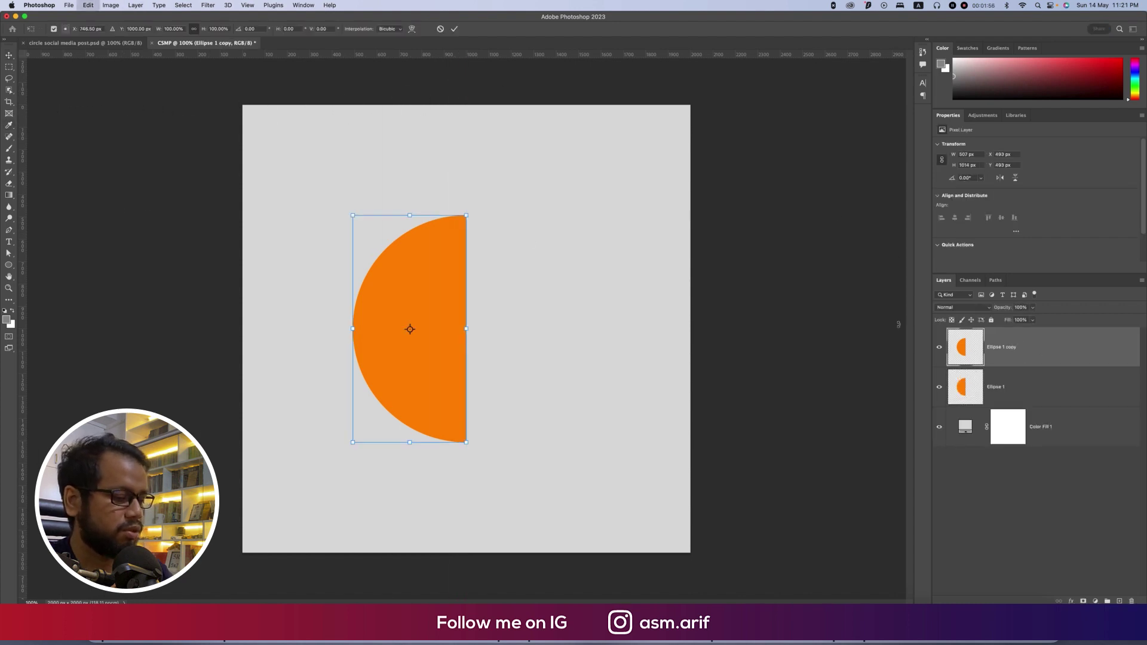
{"action": "right_click", "coordinate": [438, 248]}
{"action": "left_click", "coordinate": [471, 454]}
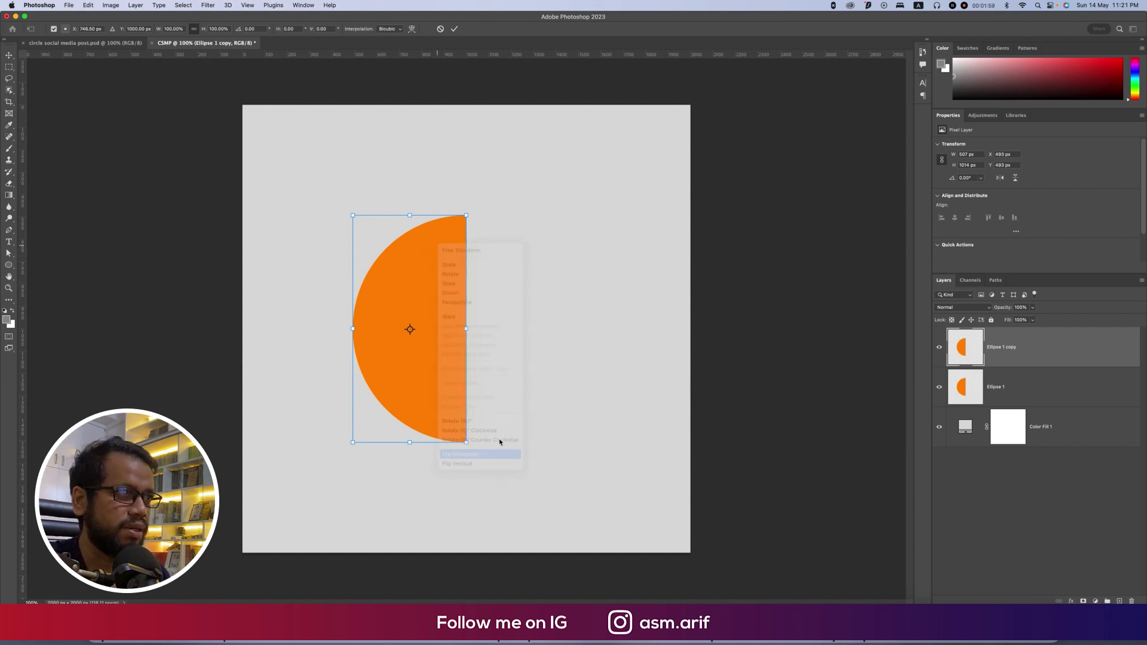
{"action": "left_click_drag", "start_coordinate": [386, 274], "coordinate": [493, 246]}
{"action": "key", "text": "Return"}
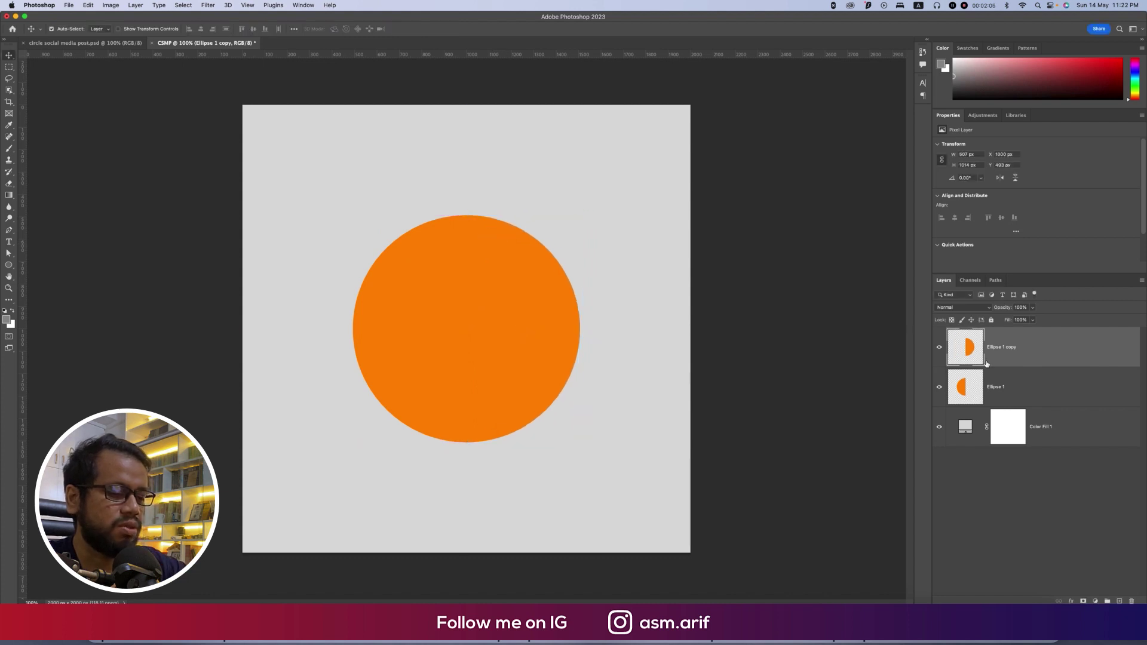
- Draw a grey circle about 809 px in diameter on a new layer above the two orange halves
{"action": "left_click", "coordinate": [1035, 382]}
{"action": "left_click", "coordinate": [1033, 350]}
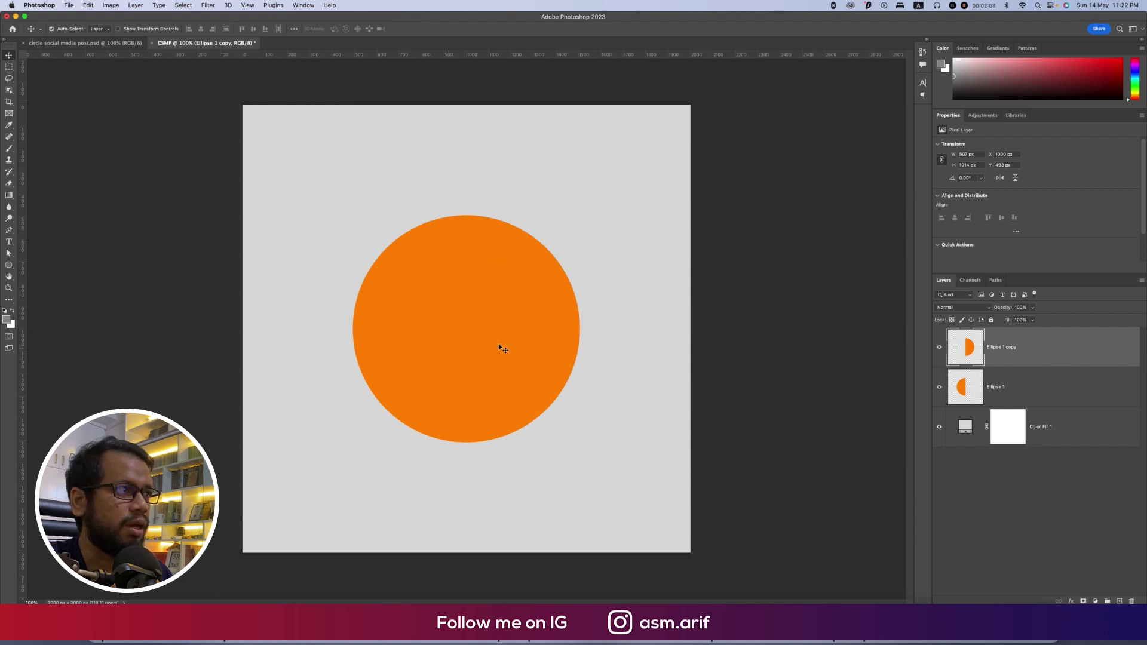
{"action": "left_click", "coordinate": [8, 265]}
{"action": "key", "text": "Escape"}
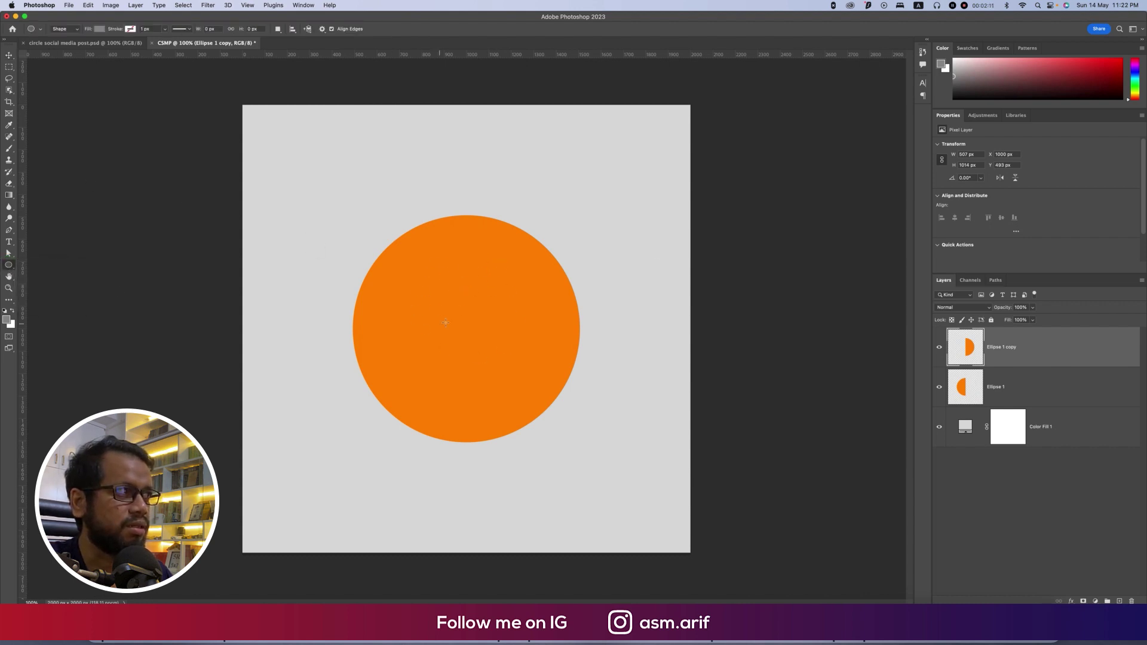
{"action": "left_click_drag", "start_coordinate": [463, 318], "coordinate": [646, 528]}
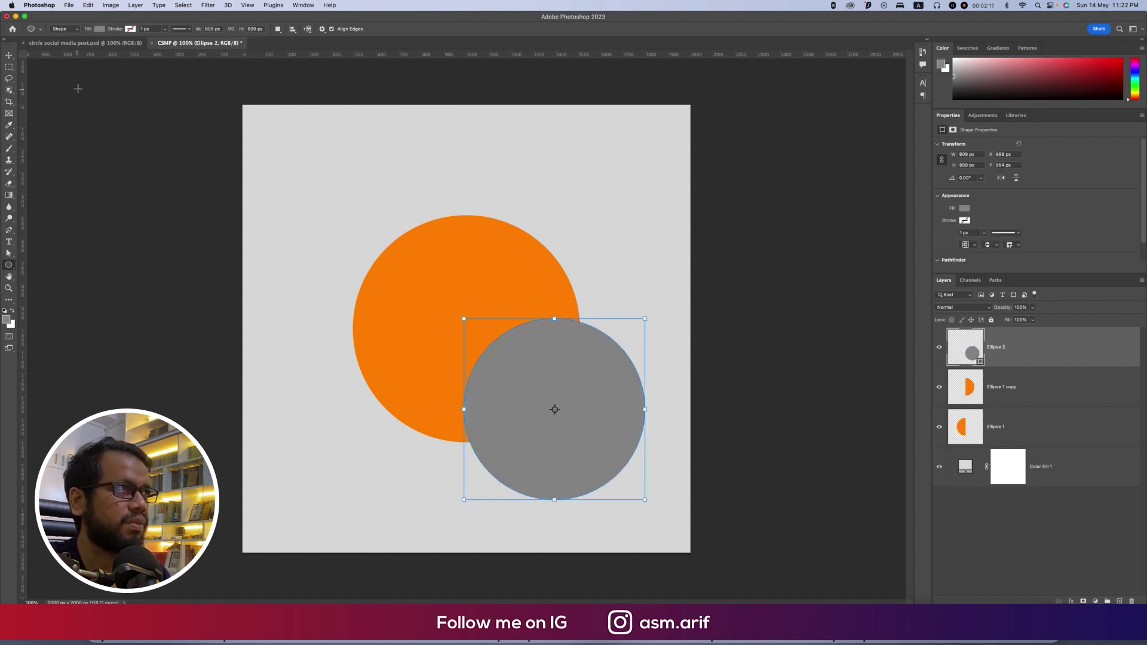
- Centre the grey circle horizontally and vertically on the canvas, inside the orange circle
{"action": "key", "text": "v"}
{"action": "key", "text": "super+a"}
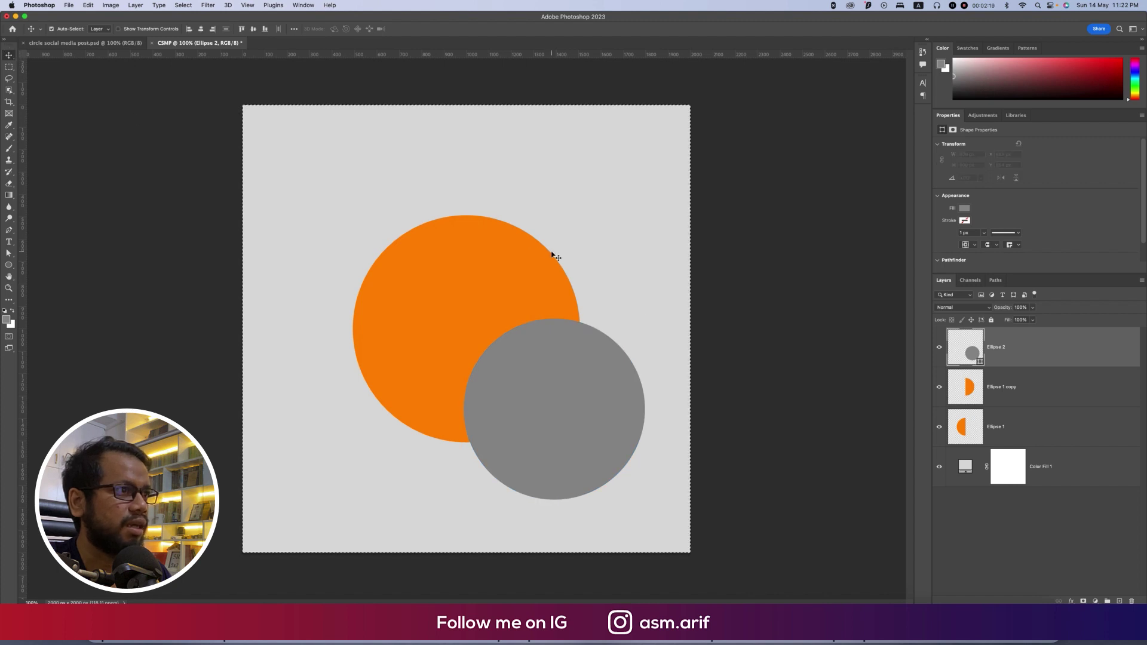
{"action": "left_click", "coordinate": [253, 29]}
{"action": "left_click", "coordinate": [201, 29]}
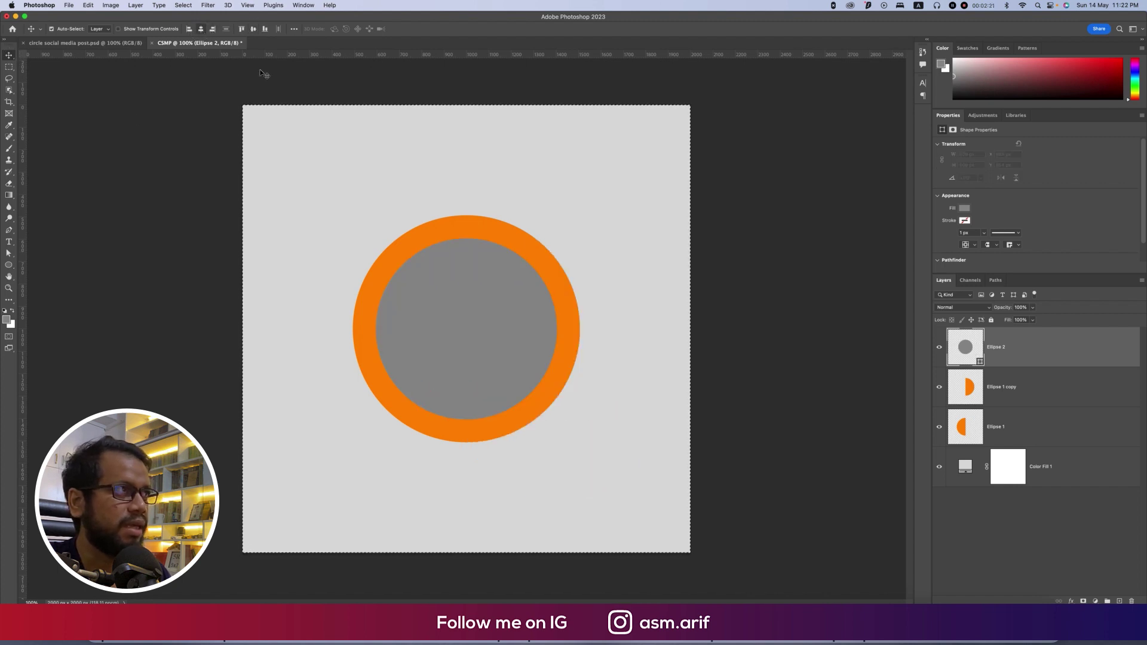
{"action": "left_click", "coordinate": [724, 299]}
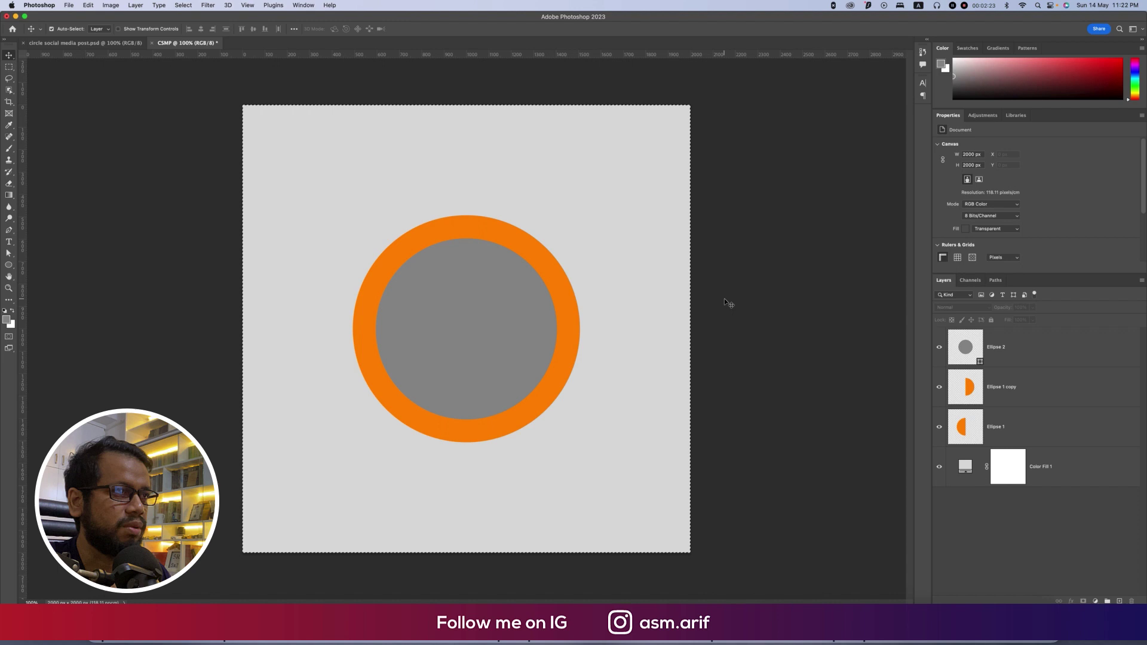
- Enlarge the grey circle from its centre to about 1013 px in diameter so it covers the orange circle
{"action": "left_click", "coordinate": [1010, 350]}
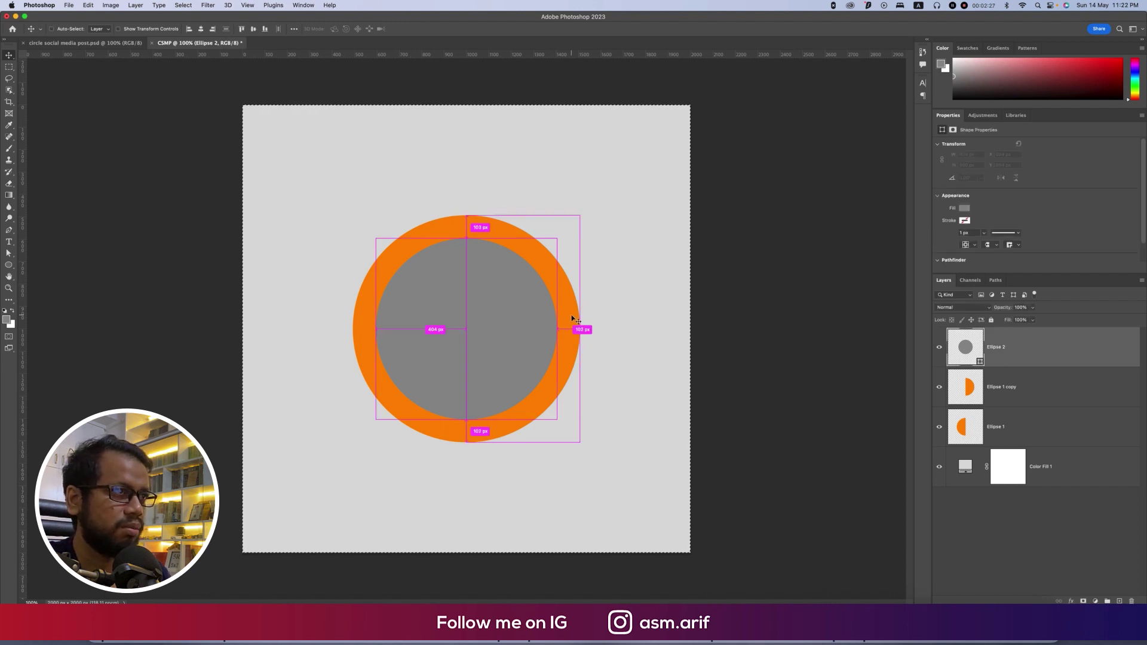
{"action": "key", "text": "super+t"}
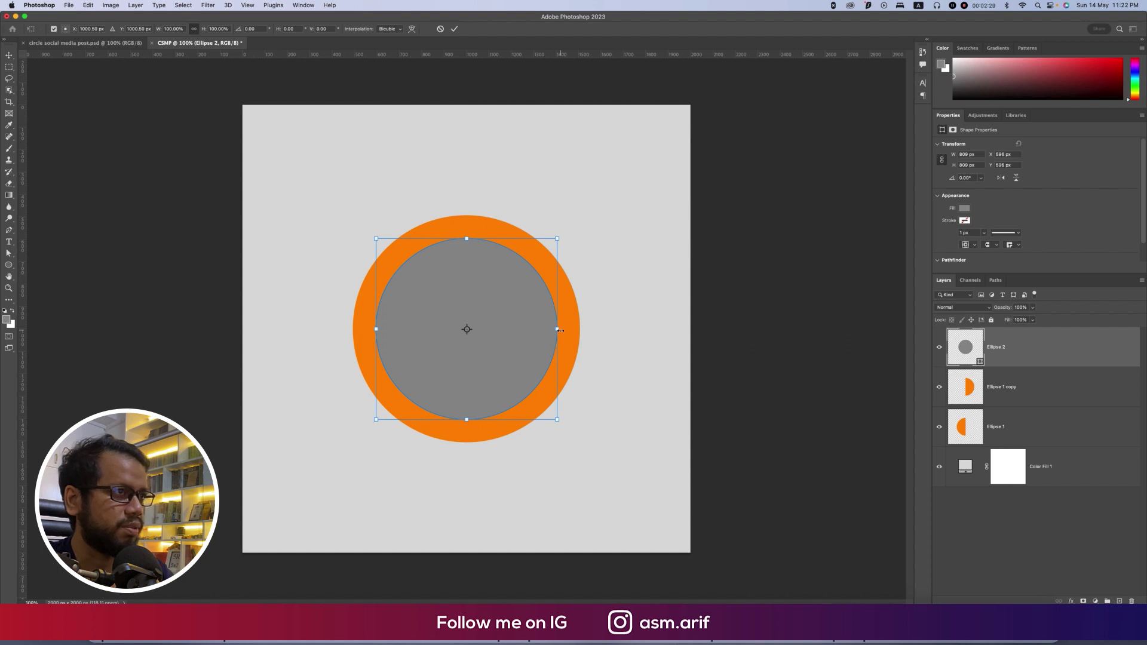
{"action": "left_click_drag", "start_coordinate": [559, 329], "coordinate": [582, 335]}
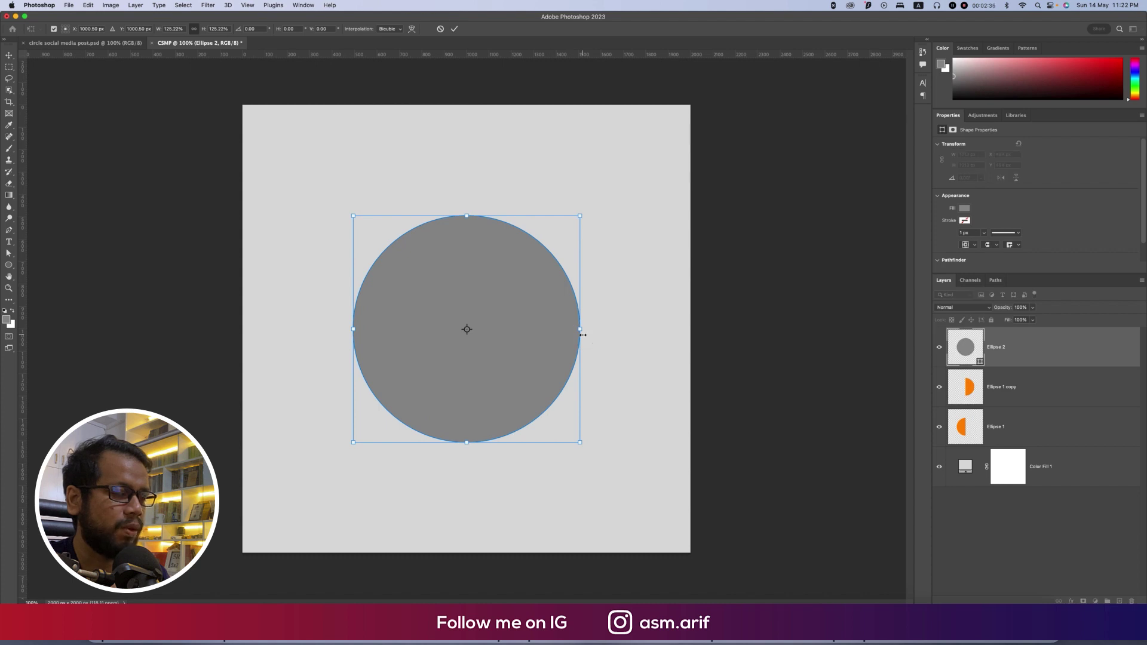
{"action": "key", "text": "Return"}
- Give the grey circle a 10 px light grey stroke matching the background
{"action": "left_click", "coordinate": [963, 221]}
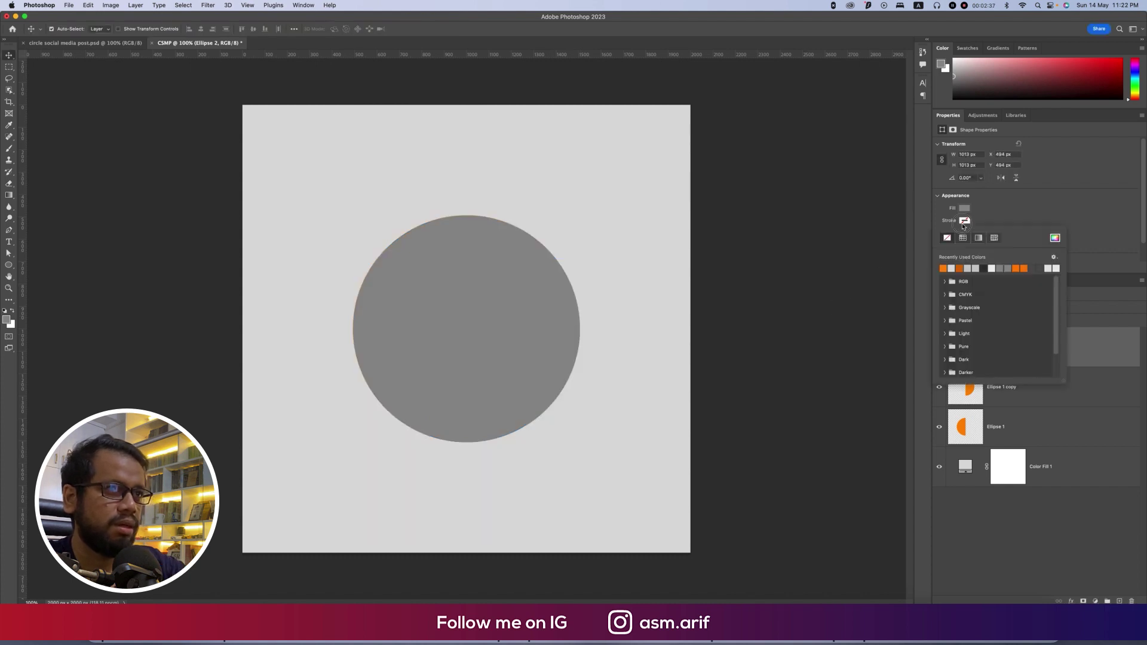
{"action": "left_click", "coordinate": [955, 266]}
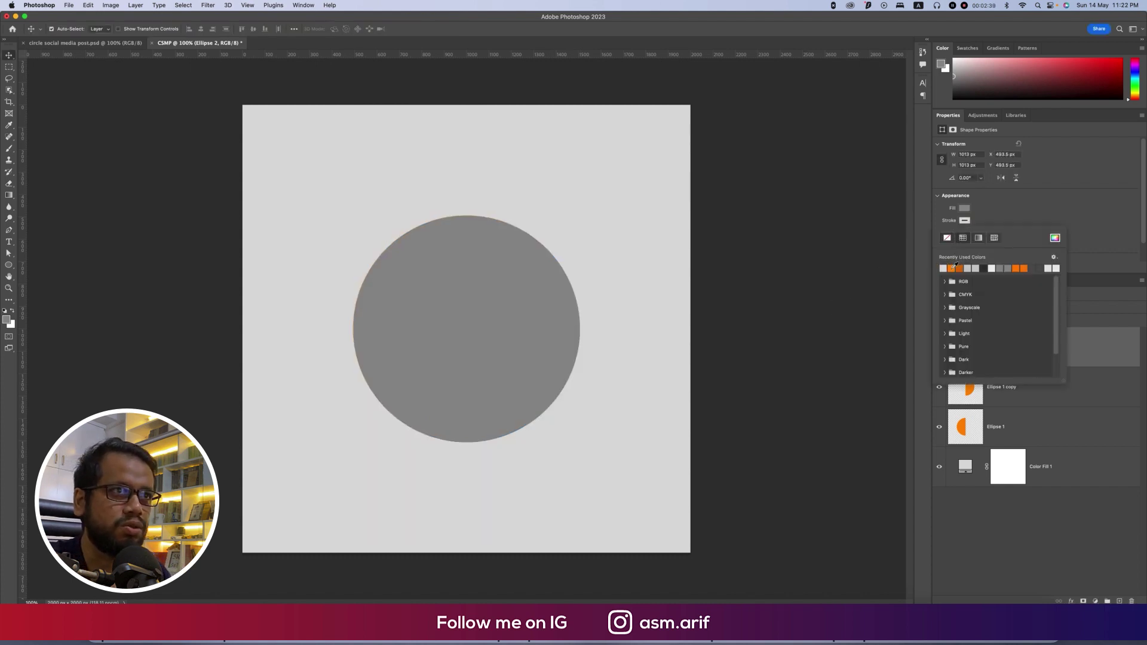
{"action": "left_click", "coordinate": [994, 220]}
{"action": "left_click", "coordinate": [968, 233]}
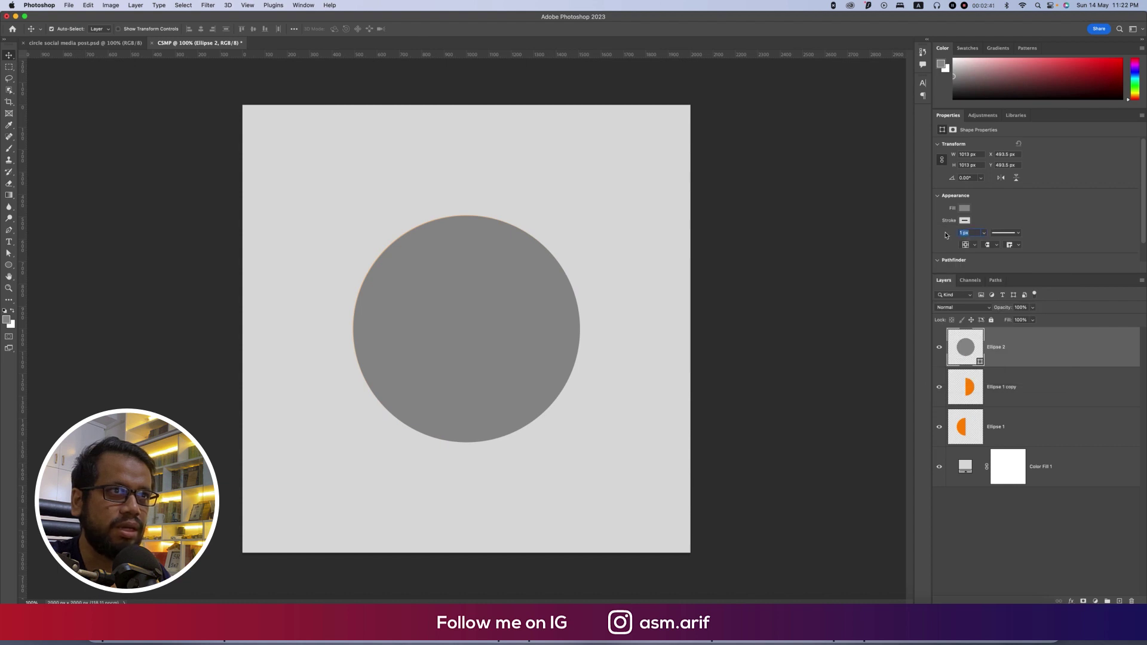
{"action": "key", "text": "Return"}
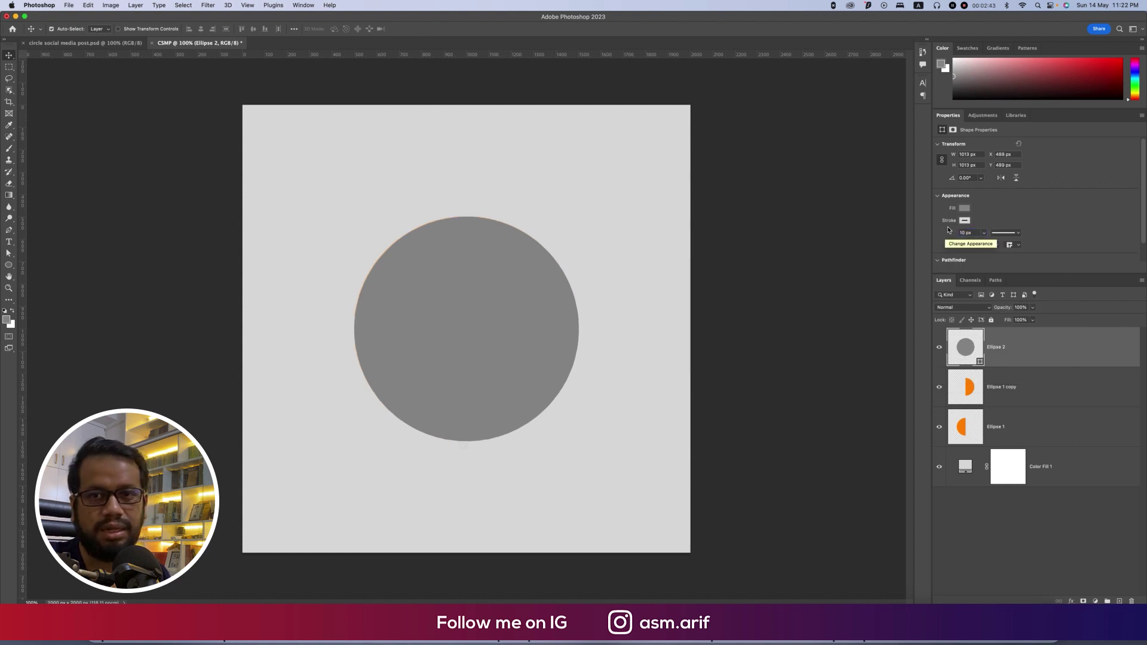
- Change the large circle's fill to the recently used near-black colour
{"action": "left_click", "coordinate": [966, 209]}
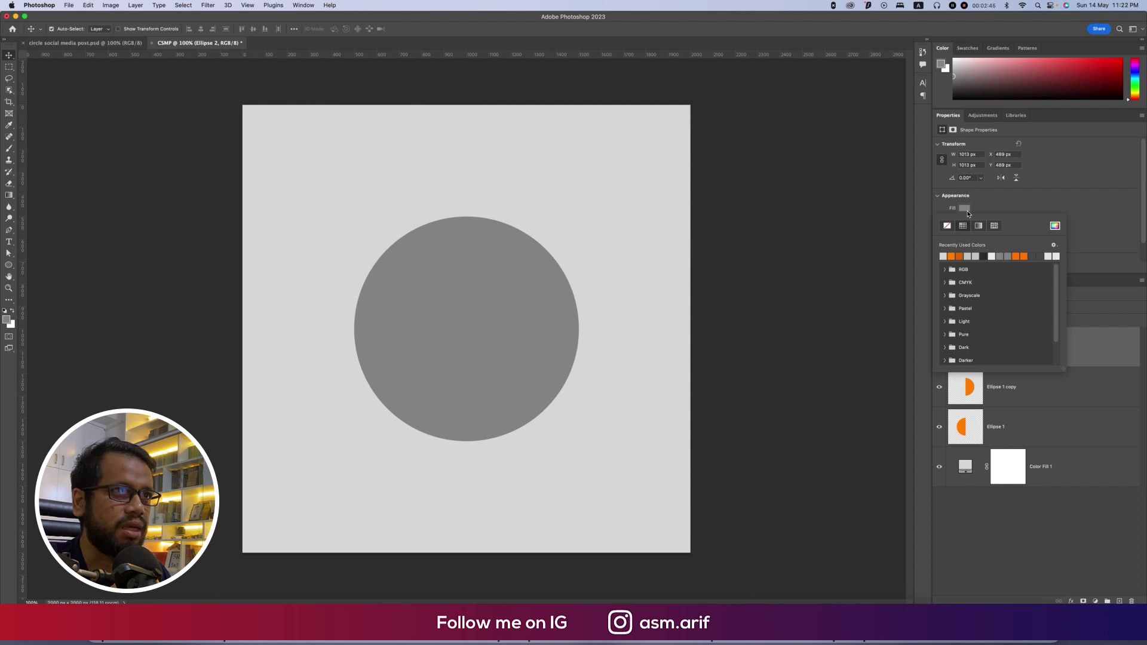
{"action": "left_click", "coordinate": [984, 257]}
{"action": "left_click", "coordinate": [1020, 205]}
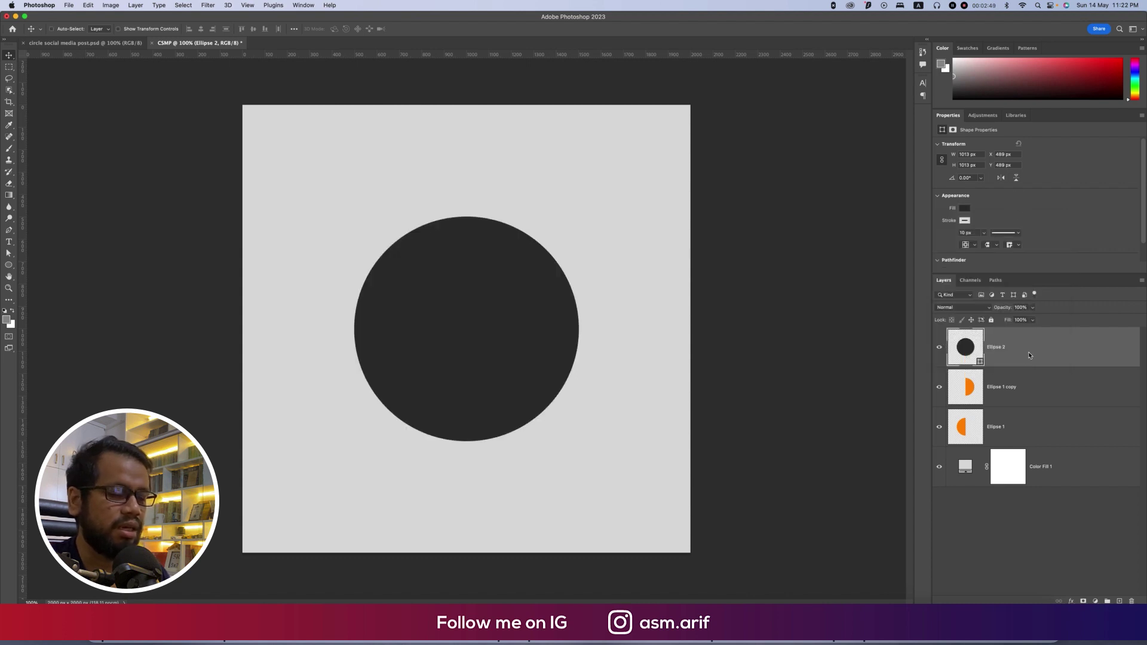
- Duplicate the dark circle's layer and scale the copy proportionally to 80% around its centre
{"action": "key", "text": "super+j"}
{"action": "key", "text": "super+t"}
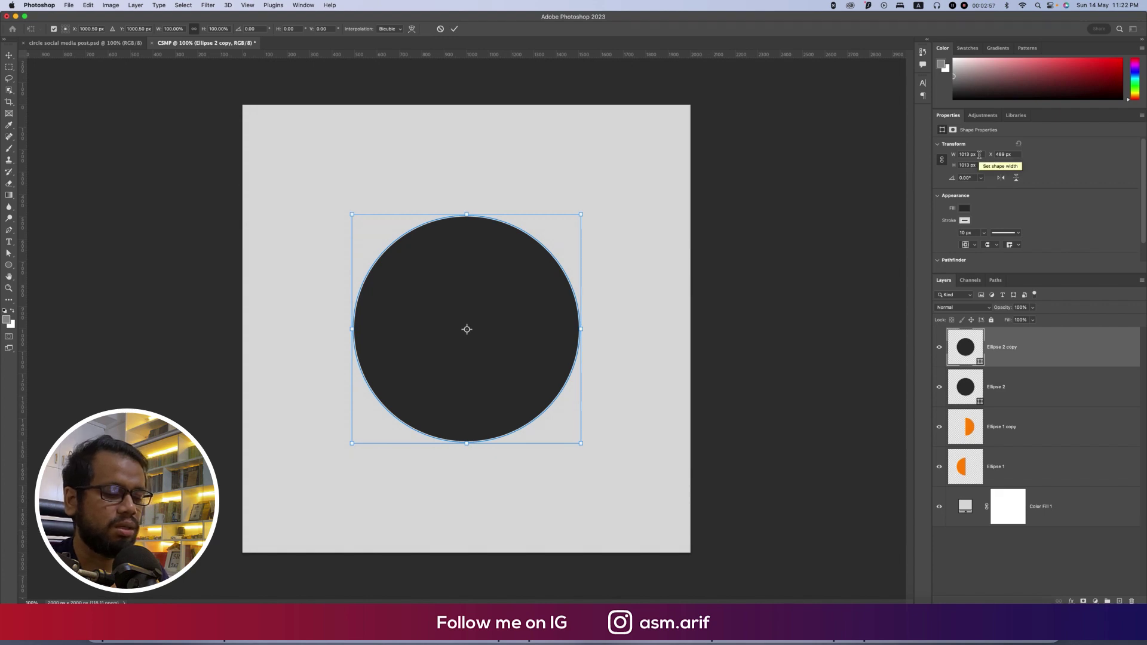
{"action": "left_click", "coordinate": [179, 29]}
{"action": "type", "text": "80"}
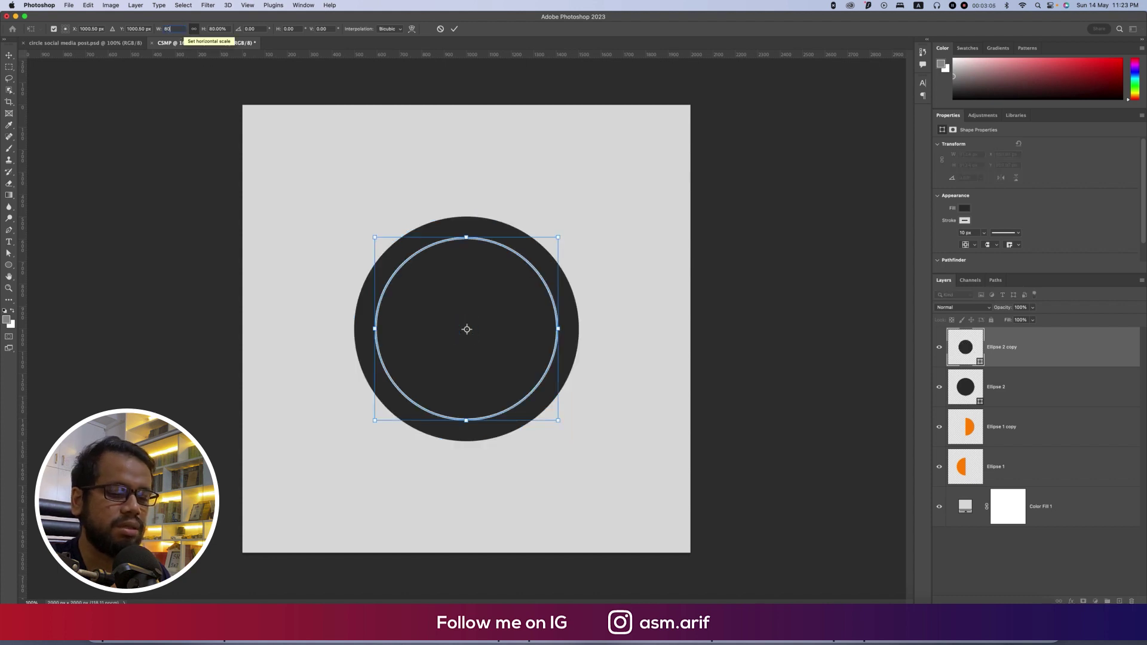
{"action": "key", "text": "Return"}
{"action": "key", "text": "Return"}
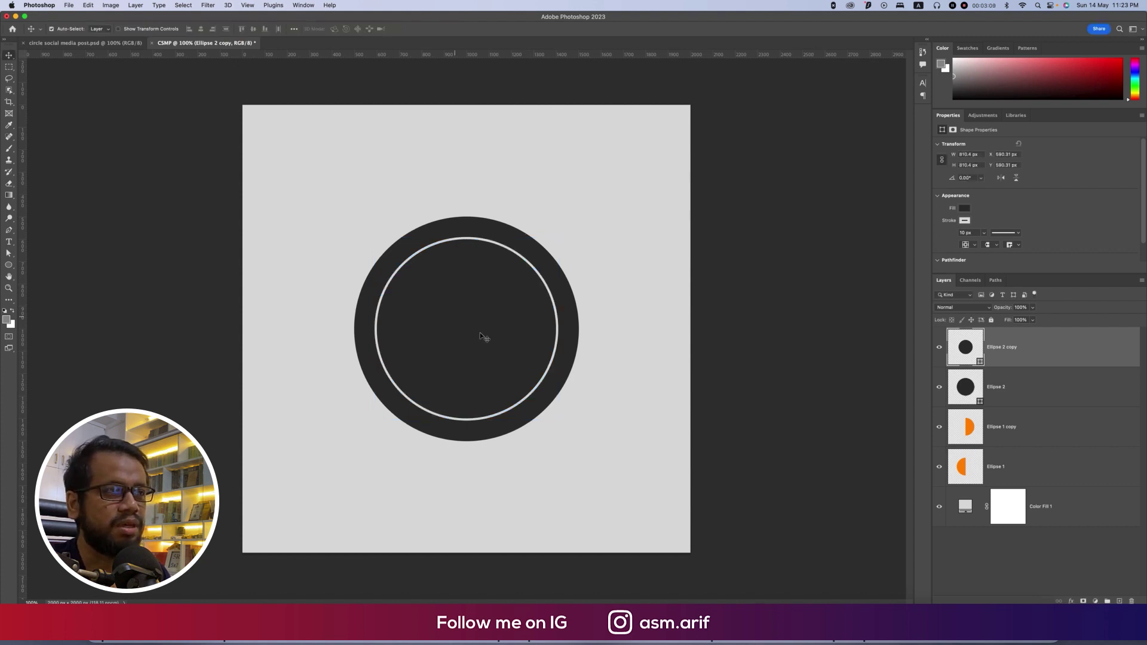
- Move the right orange half-circle straight up about 45 px so its upper edge shows beyond the dark circle
{"action": "left_click", "coordinate": [1008, 435]}
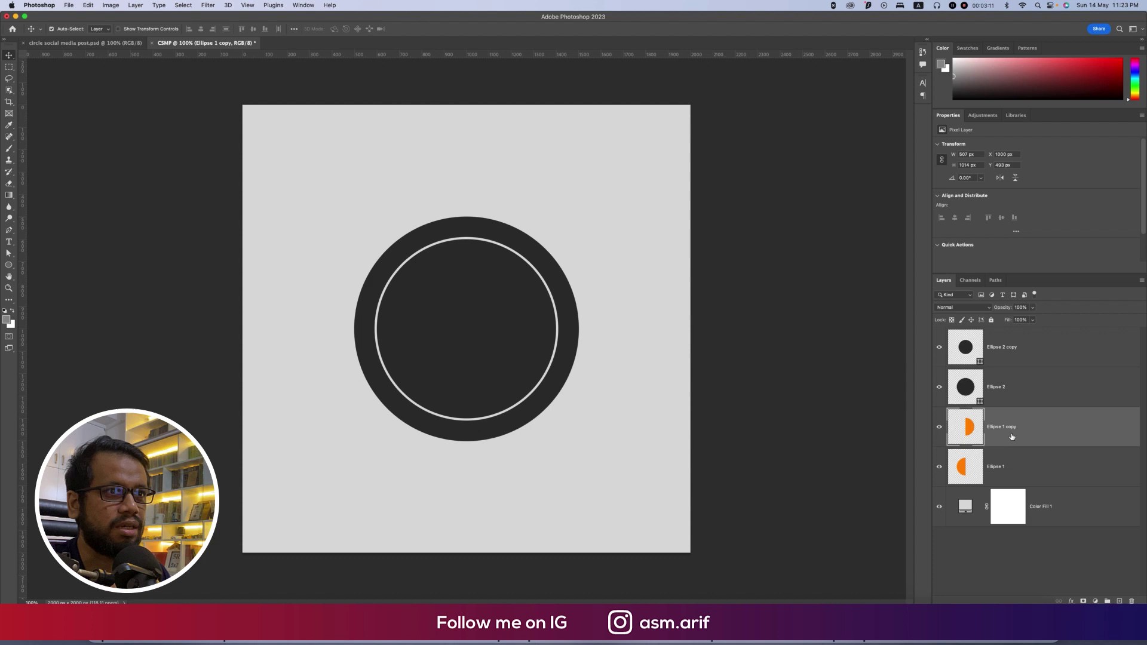
{"action": "key", "text": "super+t"}
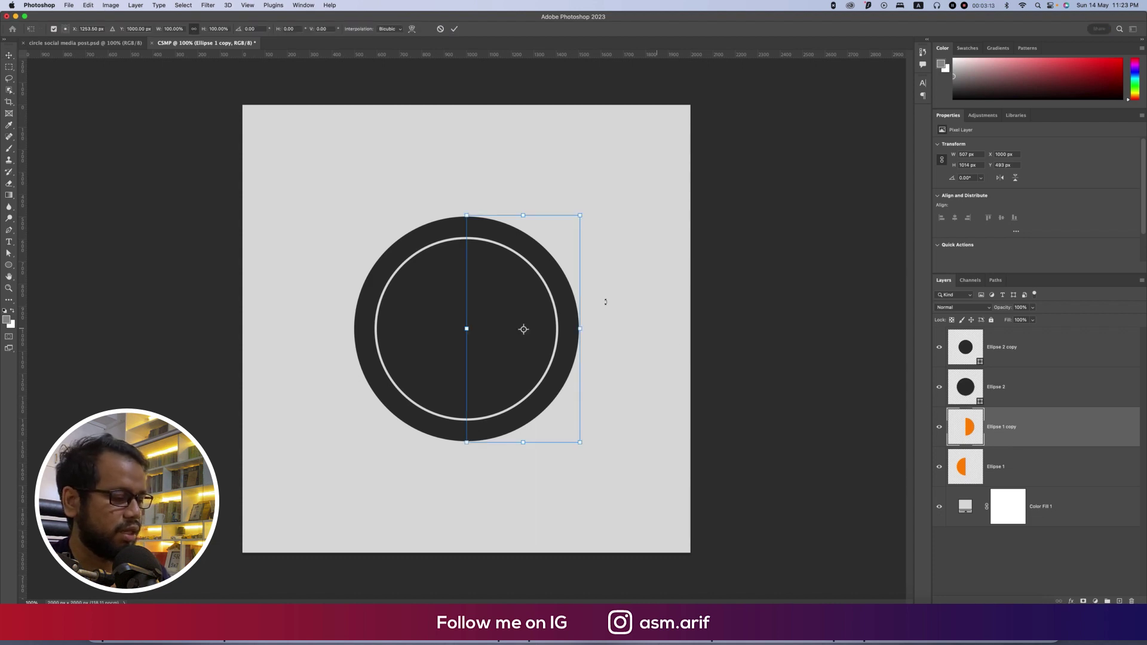
{"action": "left_click_drag", "start_coordinate": [537, 265], "coordinate": [536, 254]}
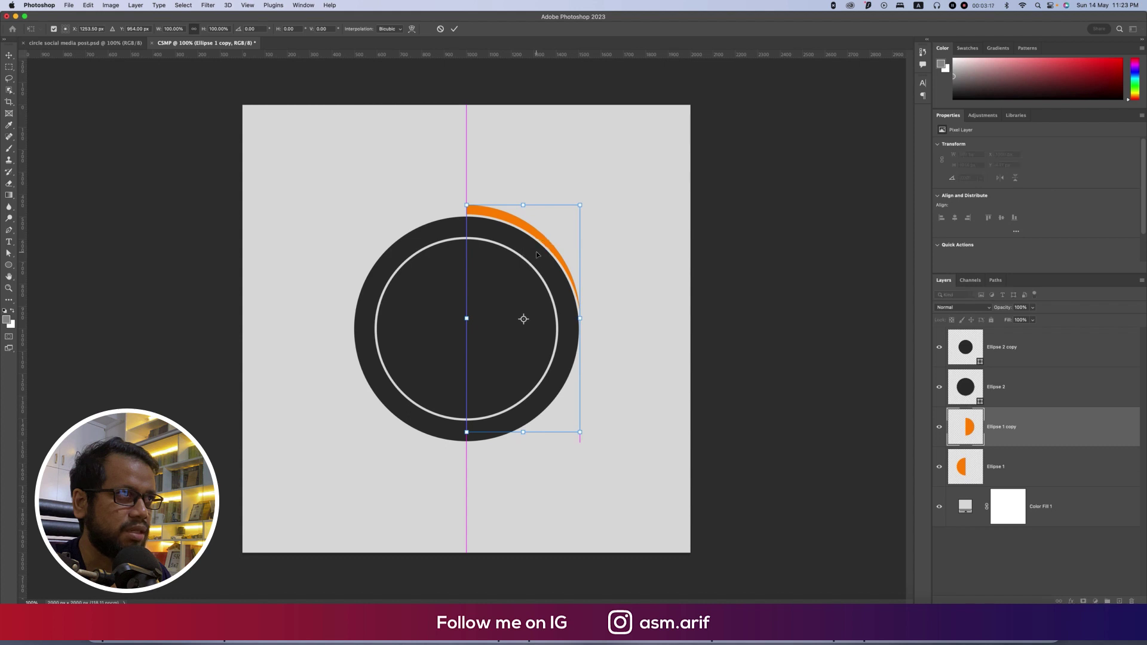
{"action": "key", "text": "Return"}
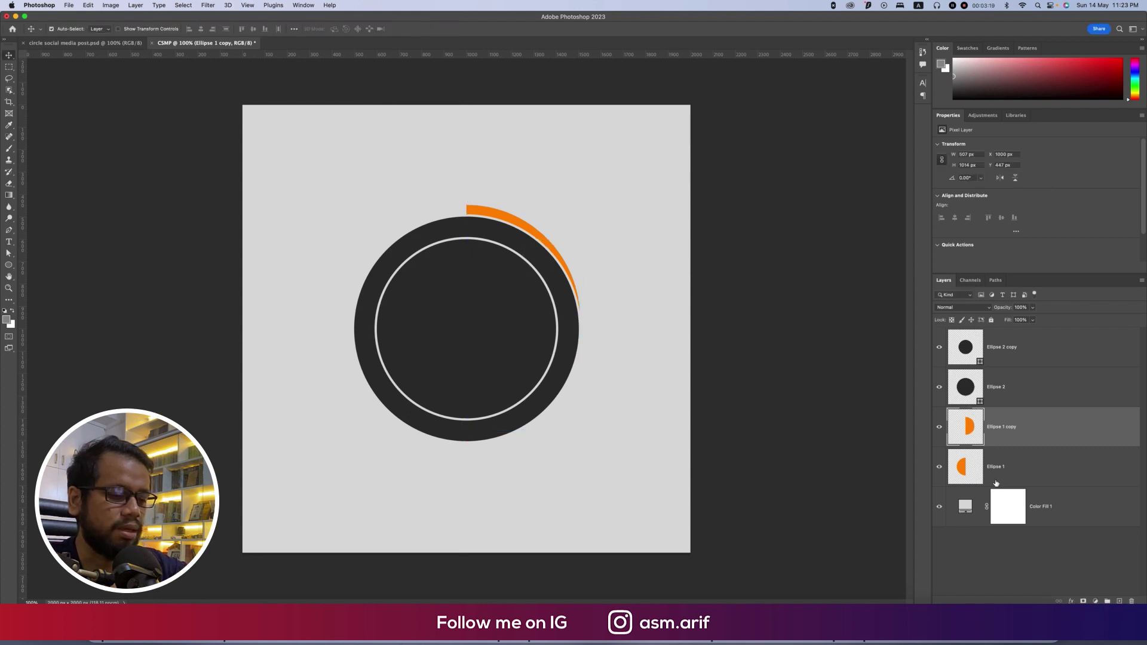
- Move the left orange half-circle straight down about 45 px so its lower edge shows beyond the dark circle
{"action": "left_click", "coordinate": [1009, 473]}
{"action": "key", "text": "super+t"}
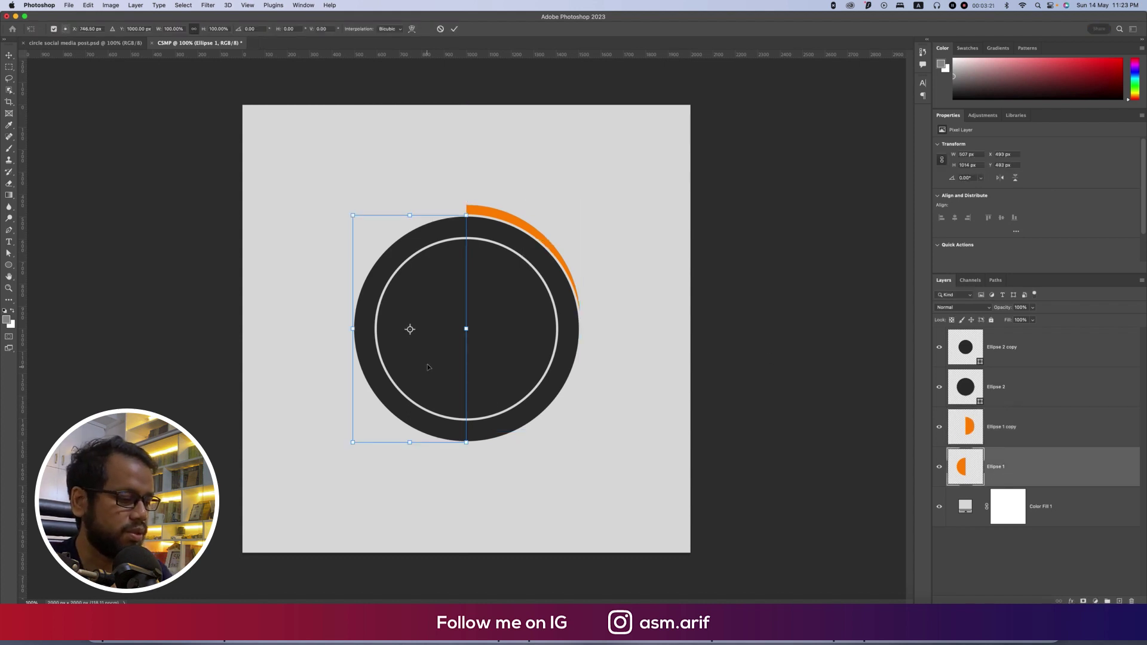
{"action": "left_click_drag", "start_coordinate": [428, 366], "coordinate": [431, 376]}
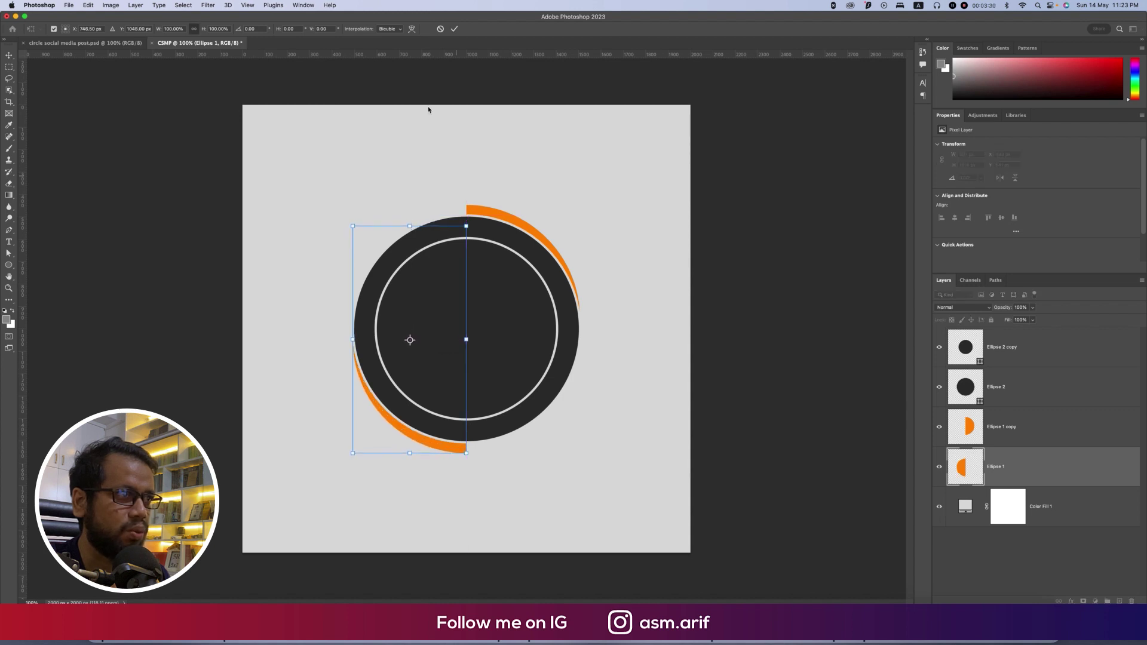
{"action": "left_click", "coordinate": [454, 29]}
- Try to remove the stroke from the large dark circle
{"action": "left_click", "coordinate": [535, 261]}
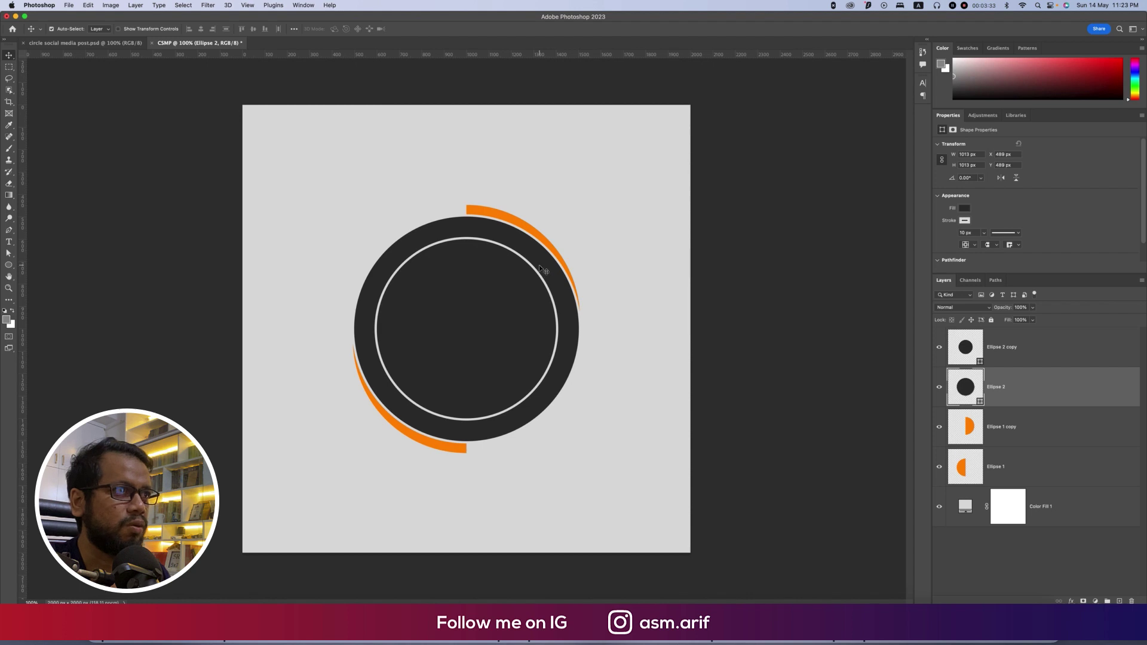
{"action": "left_click", "coordinate": [964, 220]}
{"action": "left_click", "coordinate": [947, 238]}
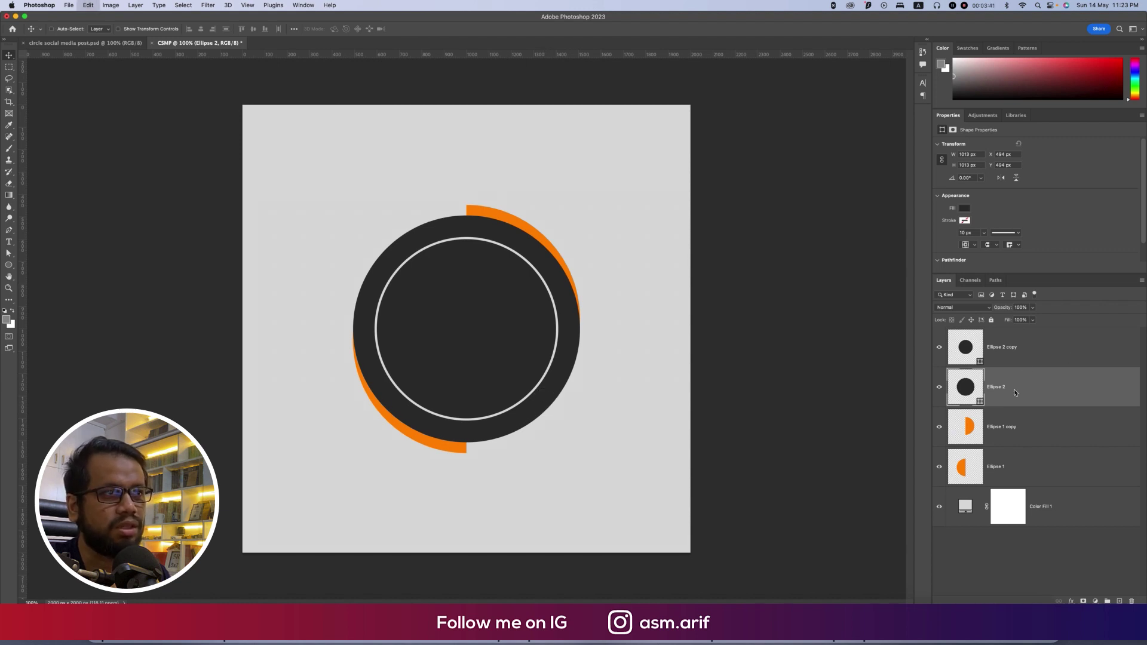
{"action": "key", "text": "super+z"}
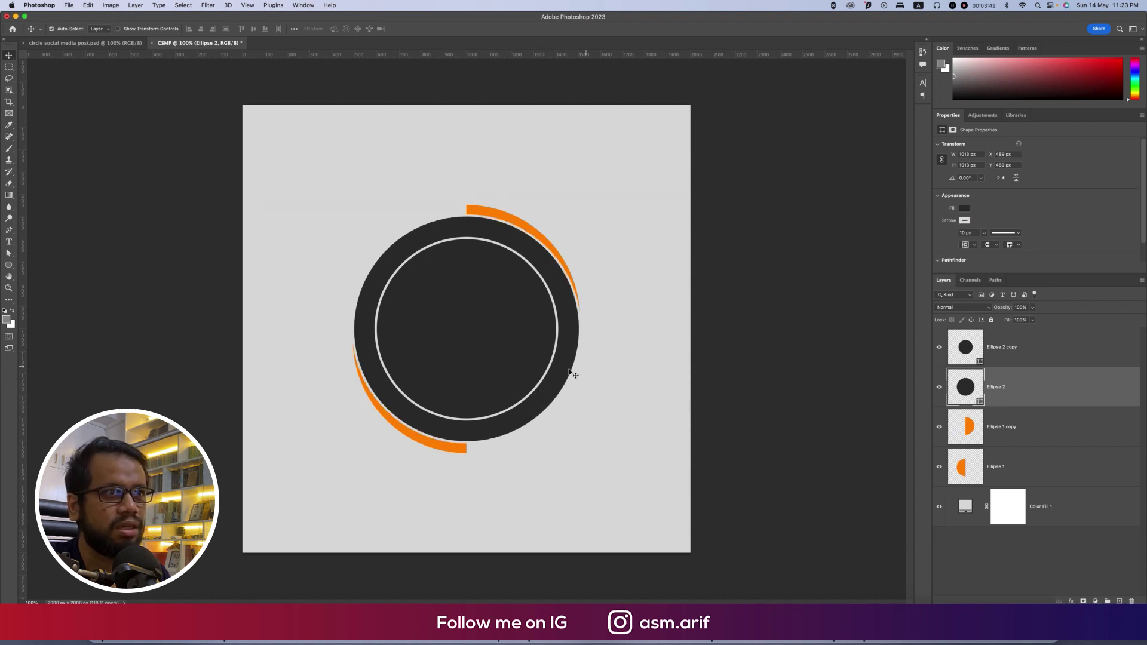
- Remove the stroke from the smaller inner circle
{"action": "left_click", "coordinate": [988, 349]}
{"action": "left_click", "coordinate": [965, 220]}
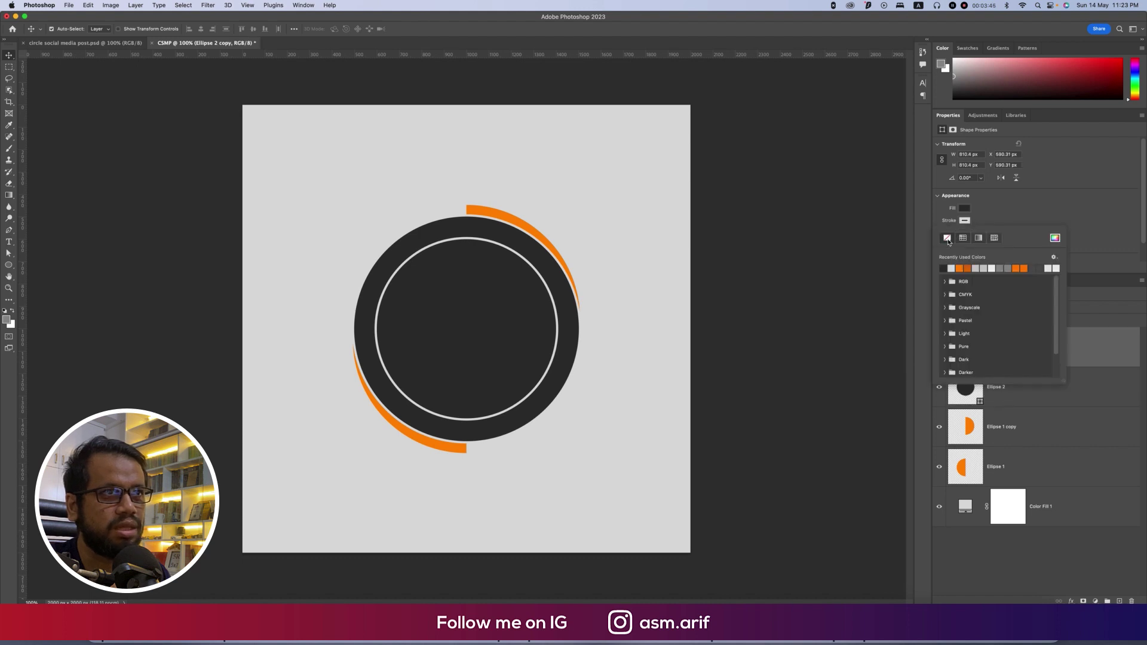
{"action": "left_click", "coordinate": [947, 239]}
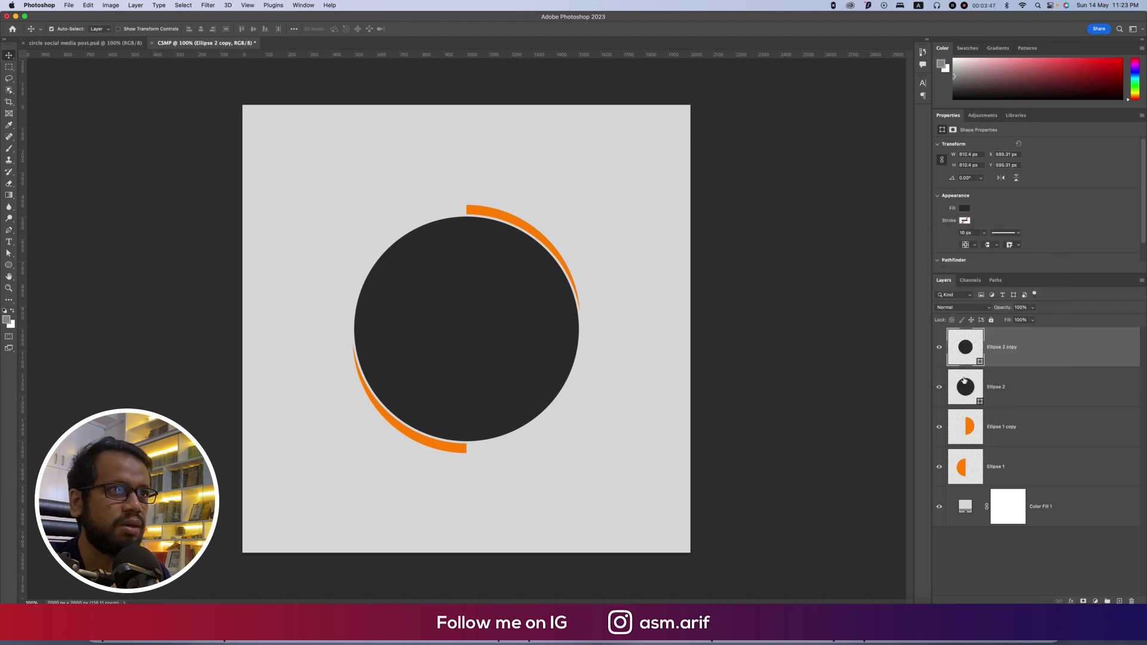
- Fill the smaller inner circle with the dusty pink af7878
{"action": "double_click", "coordinate": [966, 348]}
{"action": "left_click", "coordinate": [696, 209]}
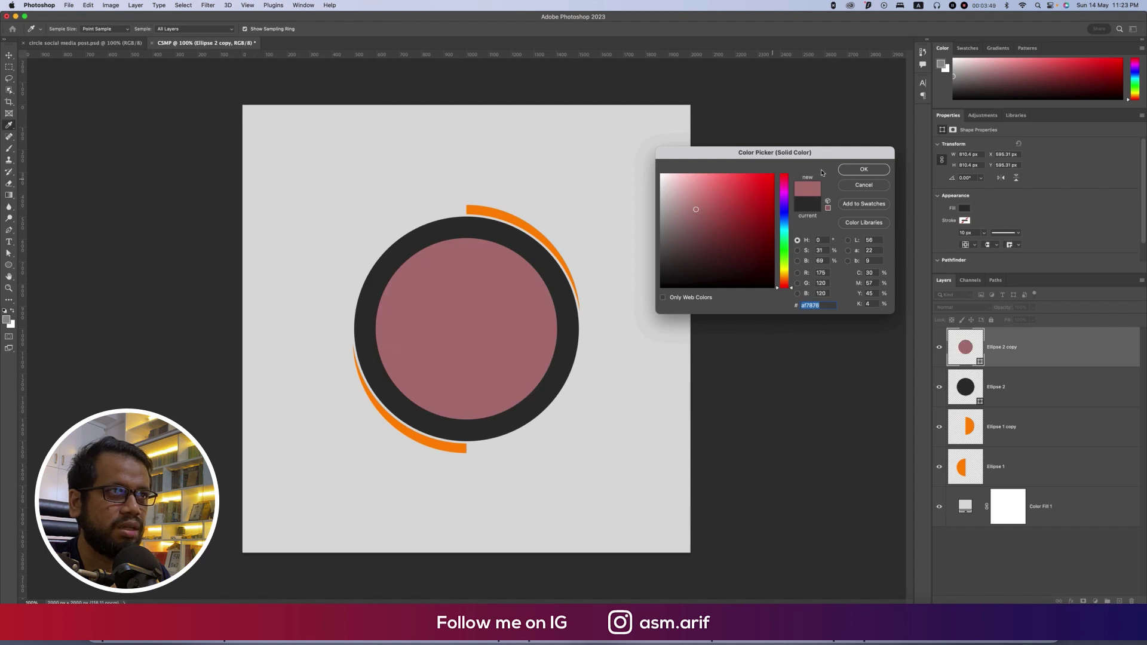
{"action": "left_click", "coordinate": [864, 169]}
- Fill the smaller inner circle with orange ff8a00 sampled from the orange arc
{"action": "double_click", "coordinate": [965, 348]}
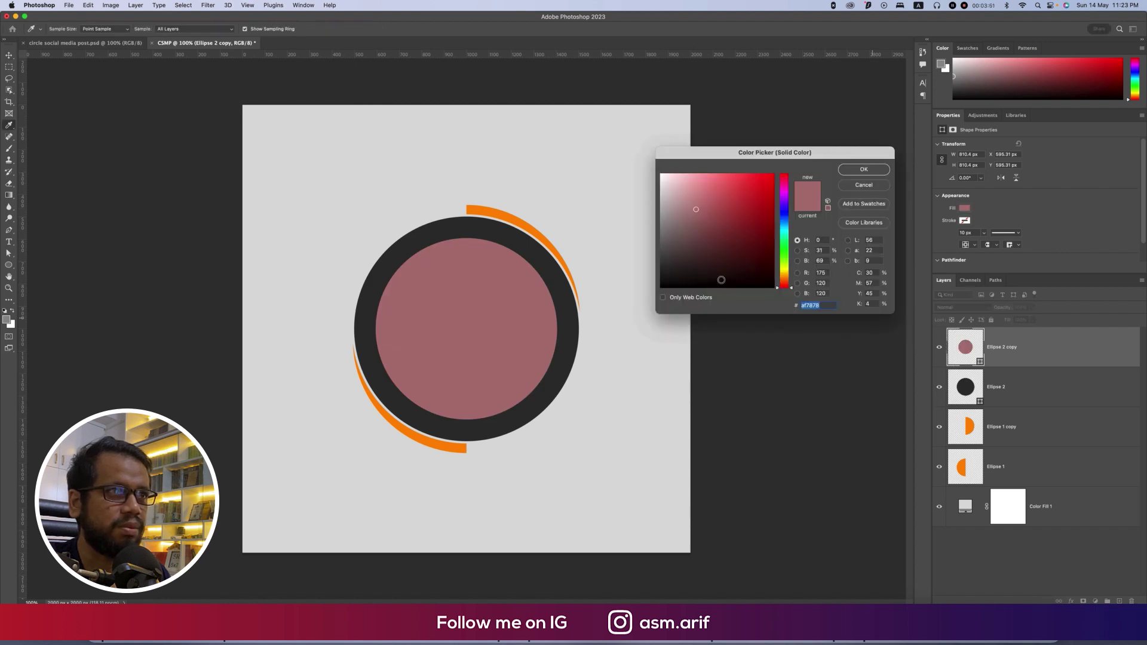
{"action": "left_click", "coordinate": [518, 216]}
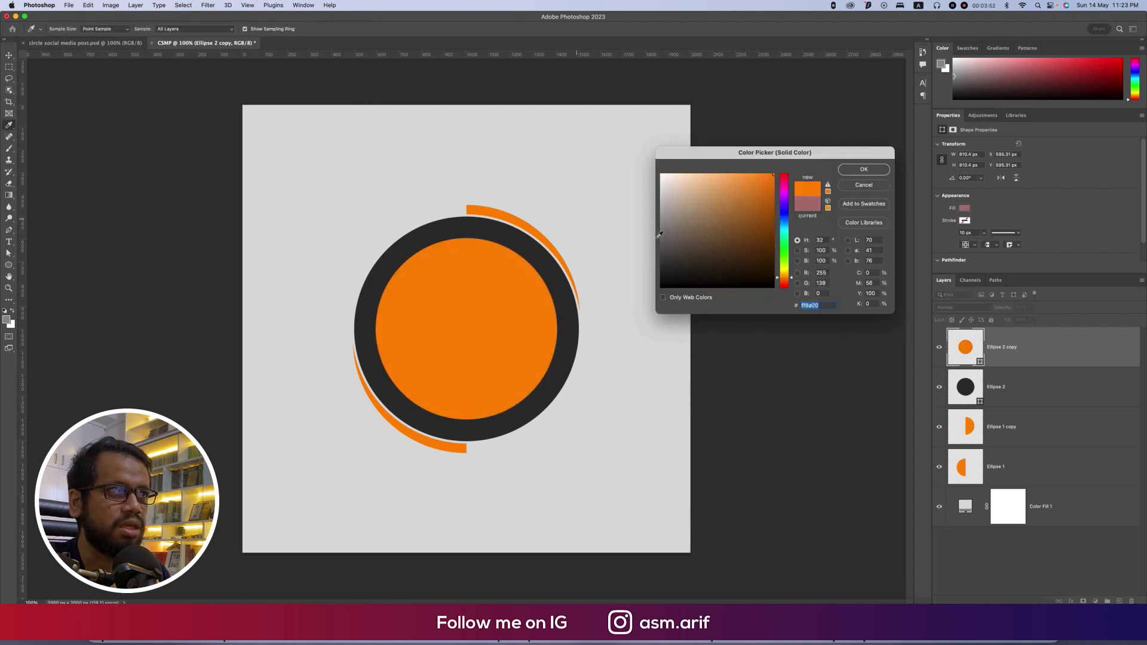
{"action": "left_click", "coordinate": [857, 173]}
- Scale the orange inner circle down around its centre to about 77% of its size
{"action": "key", "text": "ctrl+t"}
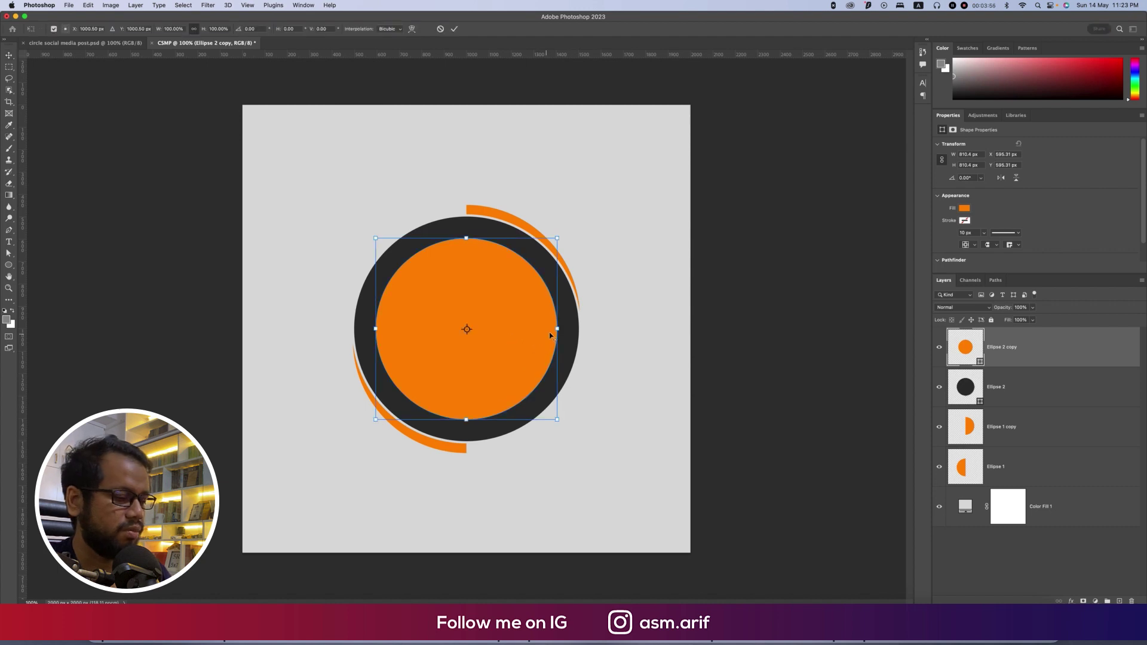
{"action": "left_click_drag", "start_coordinate": [557, 328], "coordinate": [536, 330]}
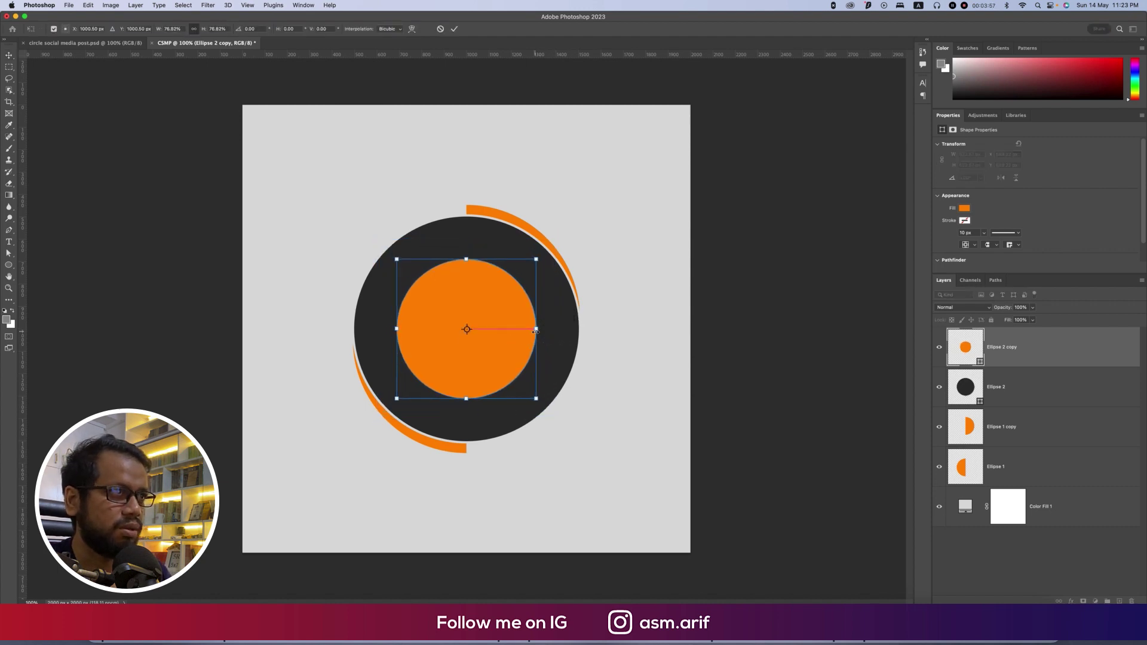
{"action": "key", "text": "Return"}
- Place the pink-toned city skyline photo from the "Brush and social media p…" folder as an embedded image directly above the dark circle
{"action": "left_click", "coordinate": [1017, 396]}
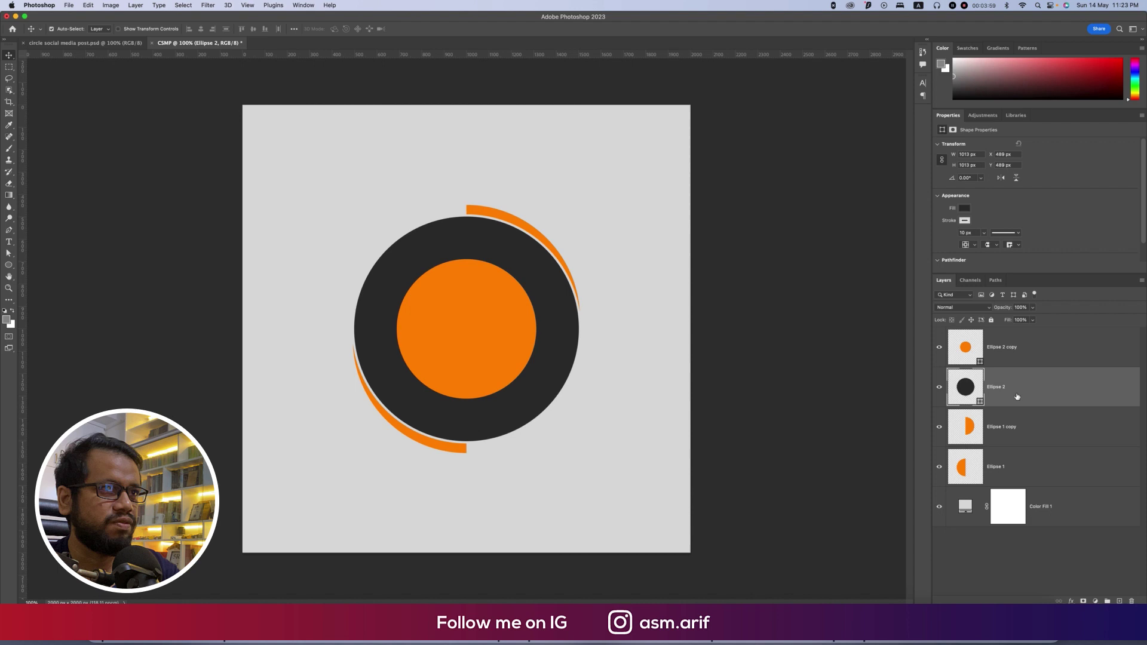
{"action": "left_click", "coordinate": [69, 5]}
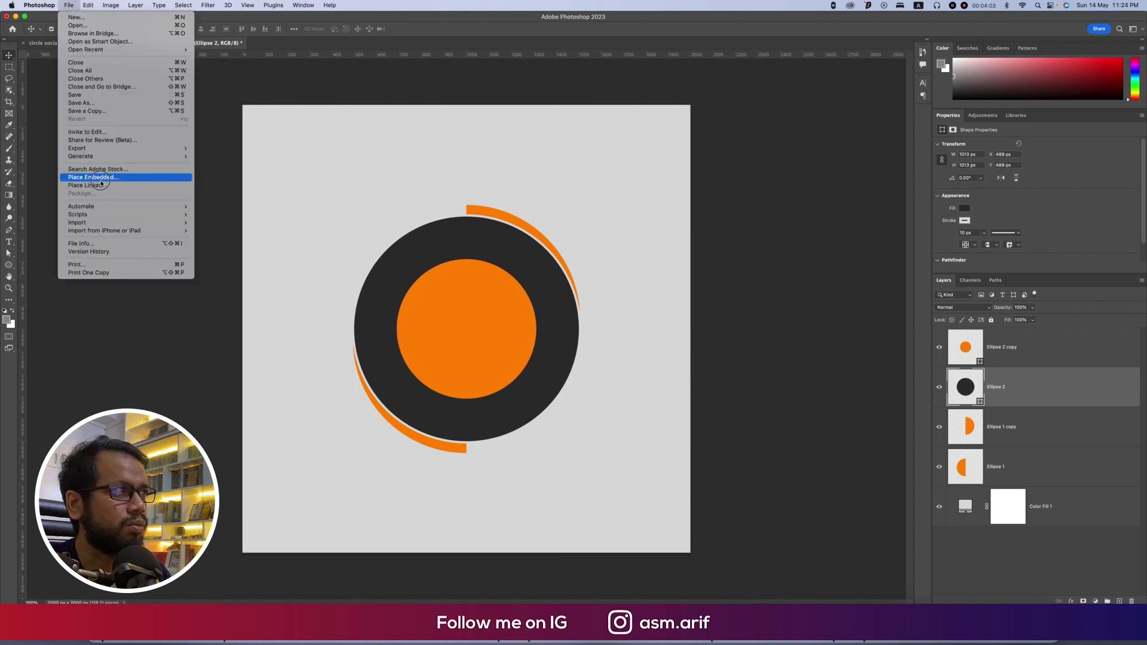
{"action": "left_click", "coordinate": [101, 180]}
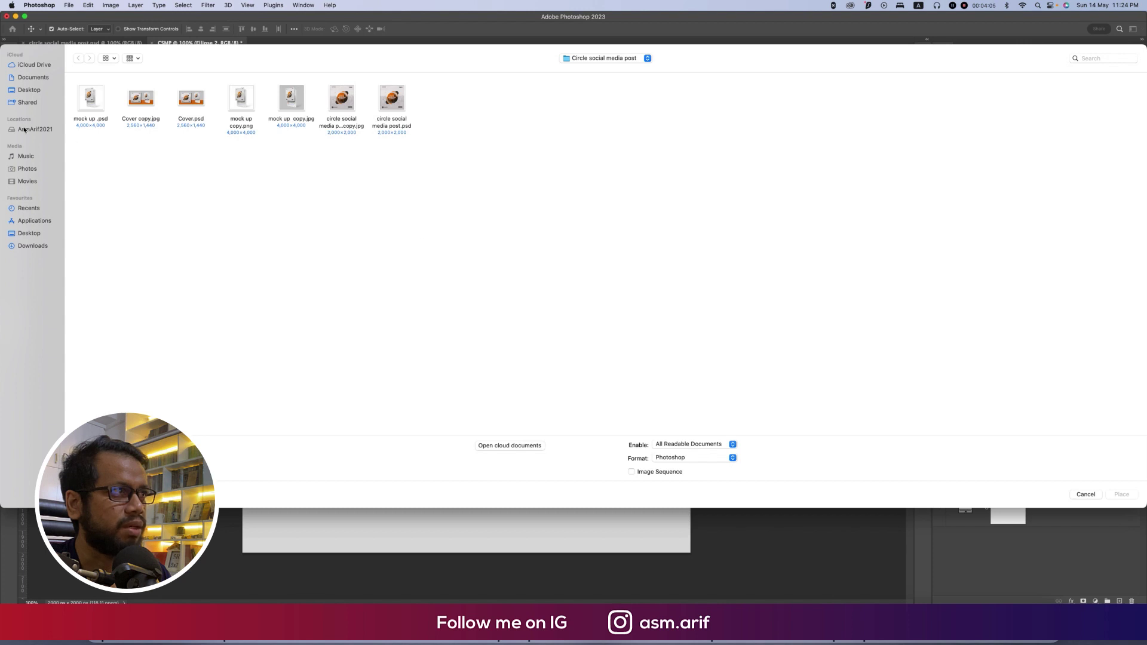
{"action": "left_click", "coordinate": [582, 60]}
{"action": "left_click", "coordinate": [584, 68]}
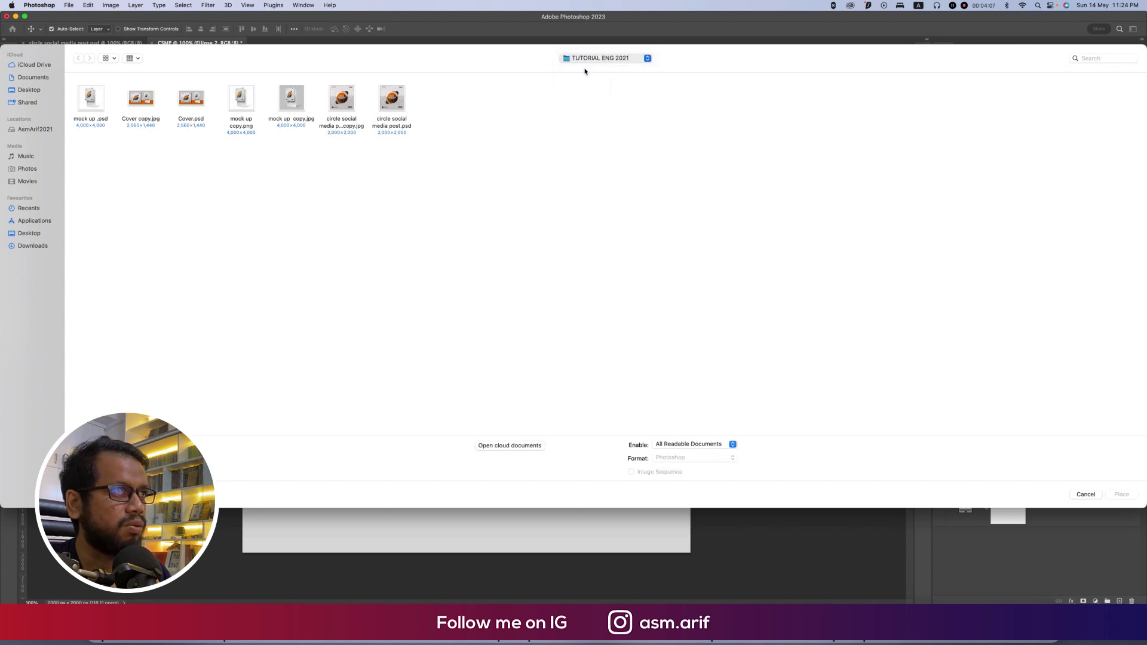
{"action": "double_click", "coordinate": [143, 99]}
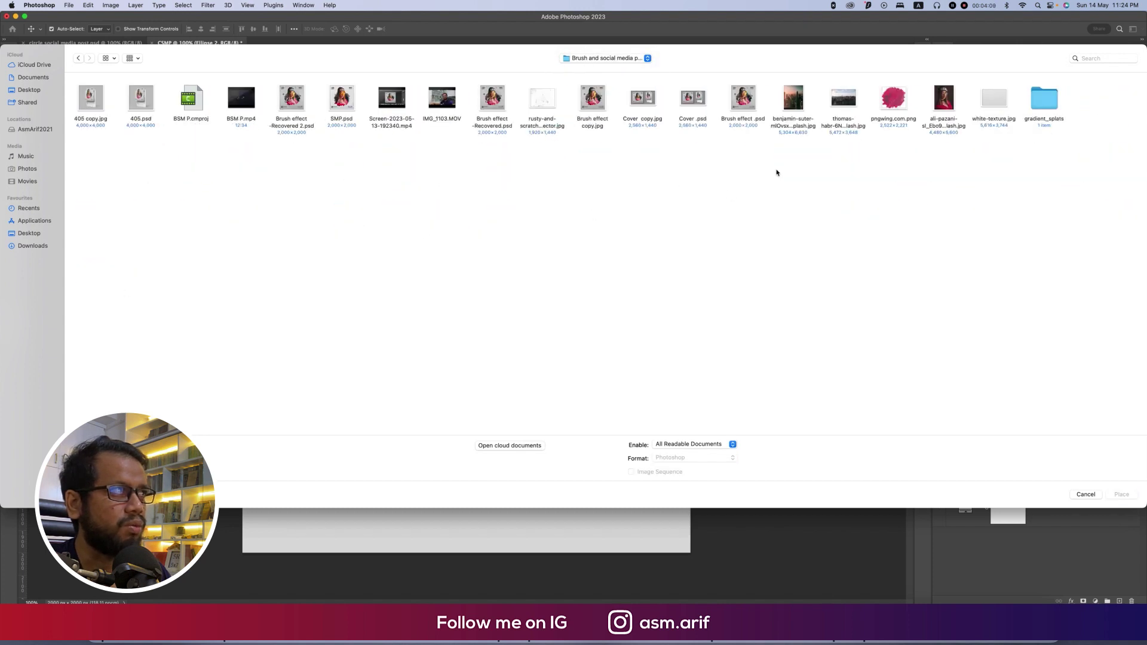
{"action": "double_click", "coordinate": [797, 102]}
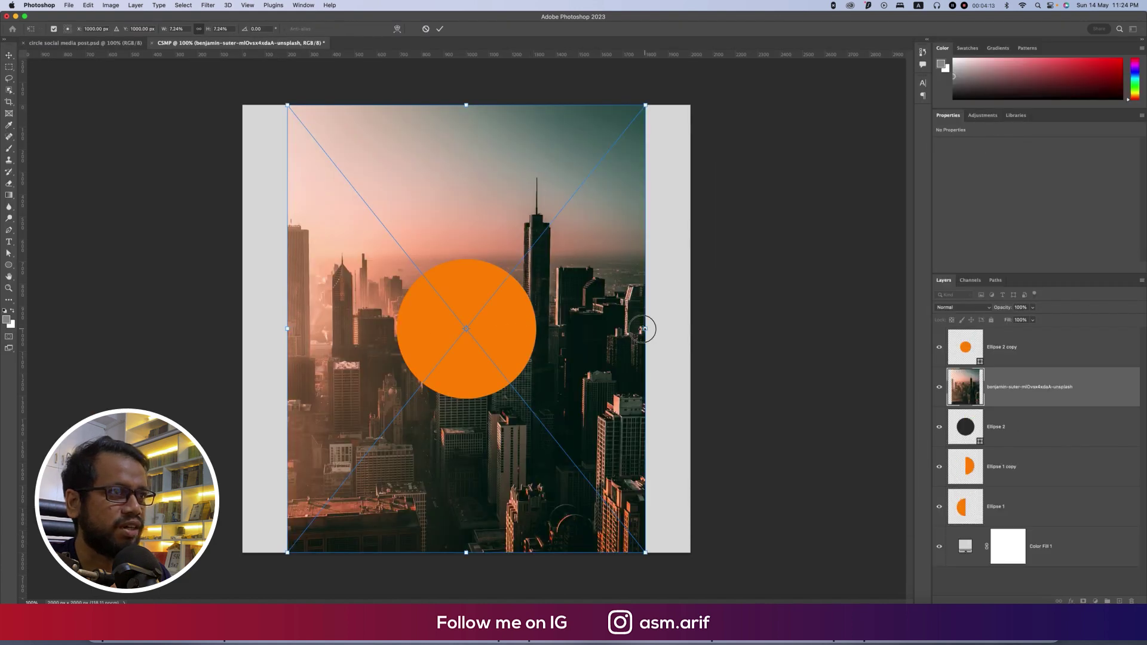
- Scale the city photo to about 4.6% so it covers the dark circle, and clip it to that circle
{"action": "left_click_drag", "start_coordinate": [645, 328], "coordinate": [569, 371]}
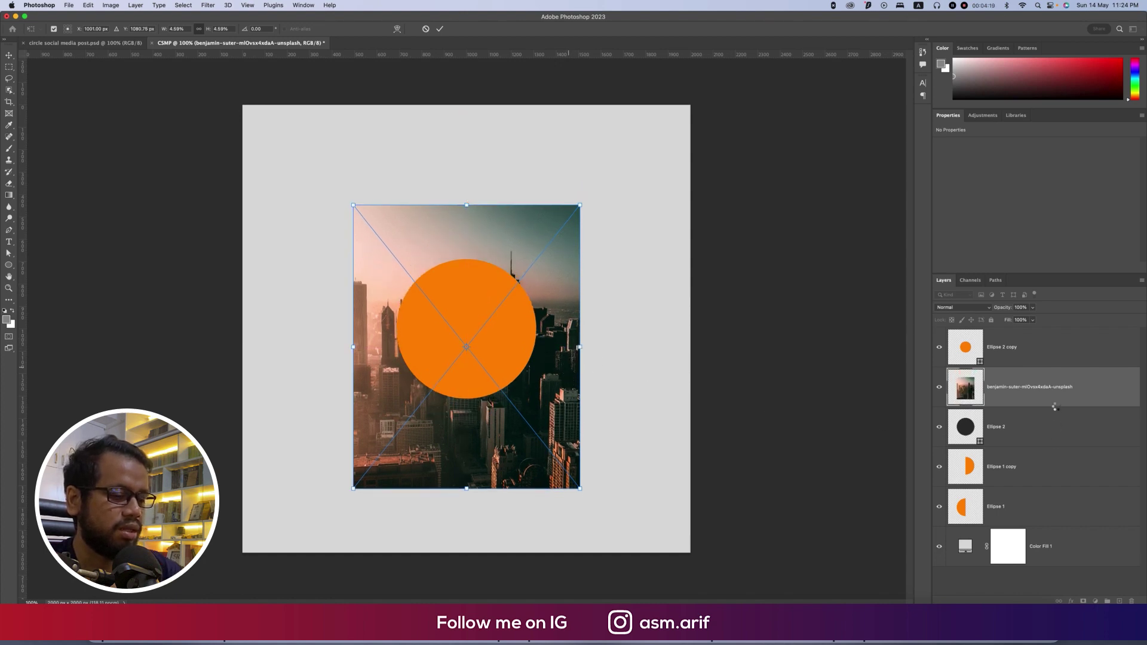
{"action": "key", "text": "Return"}
{"action": "right_click", "coordinate": [988, 386]}
{"action": "left_click", "coordinate": [988, 385]}
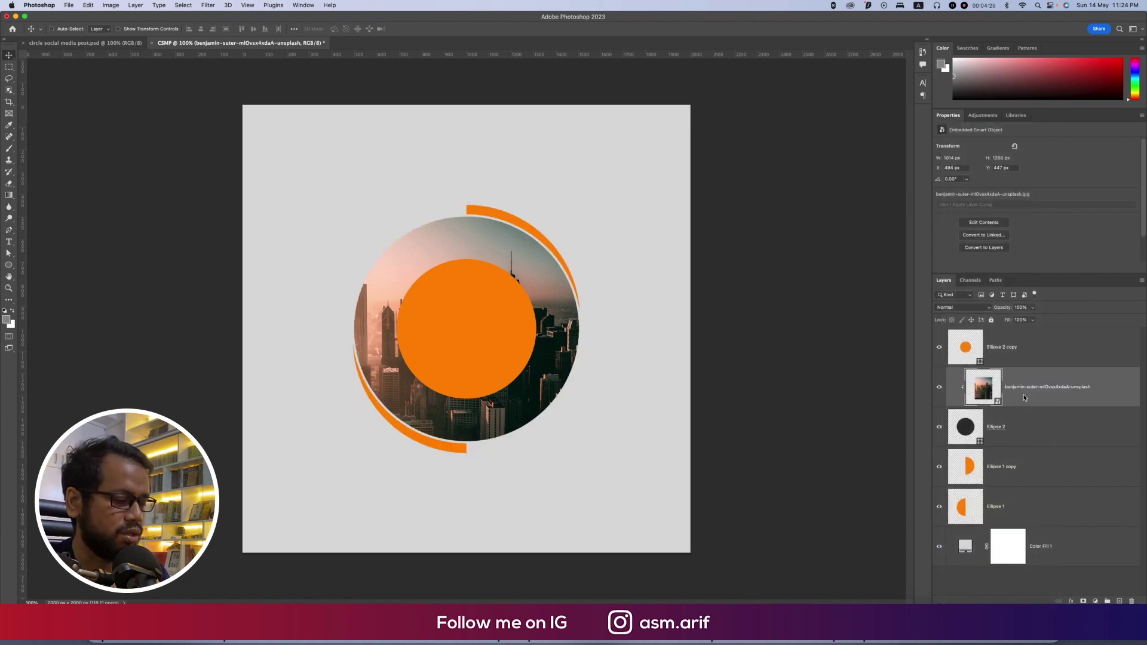
- Turn the city photo black and white with the Camera Raw filter, setting Vibrance and Saturation to -100
{"action": "key", "text": "super+shift+a"}
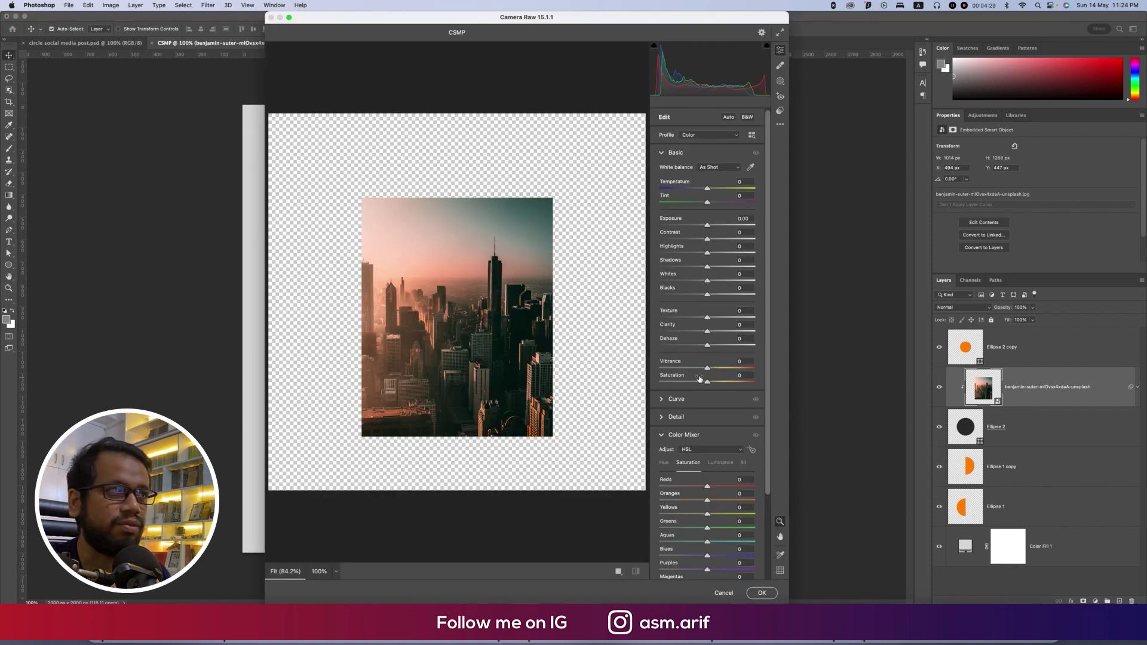
{"action": "left_click_drag", "start_coordinate": [707, 368], "coordinate": [628, 379]}
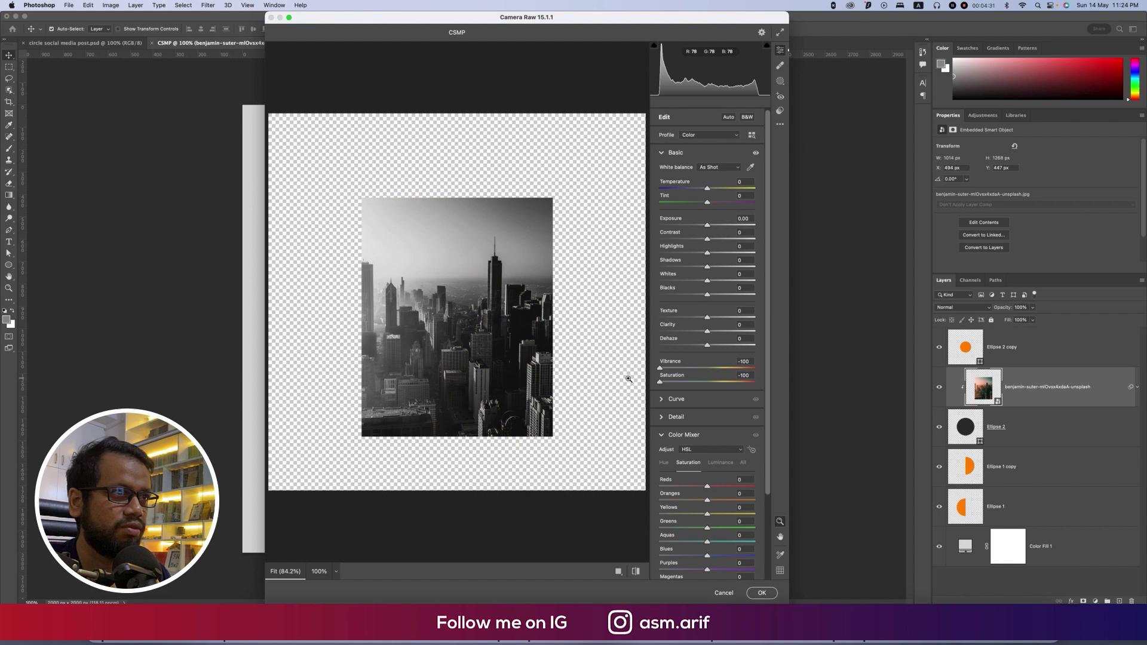
{"action": "left_click", "coordinate": [763, 592]}
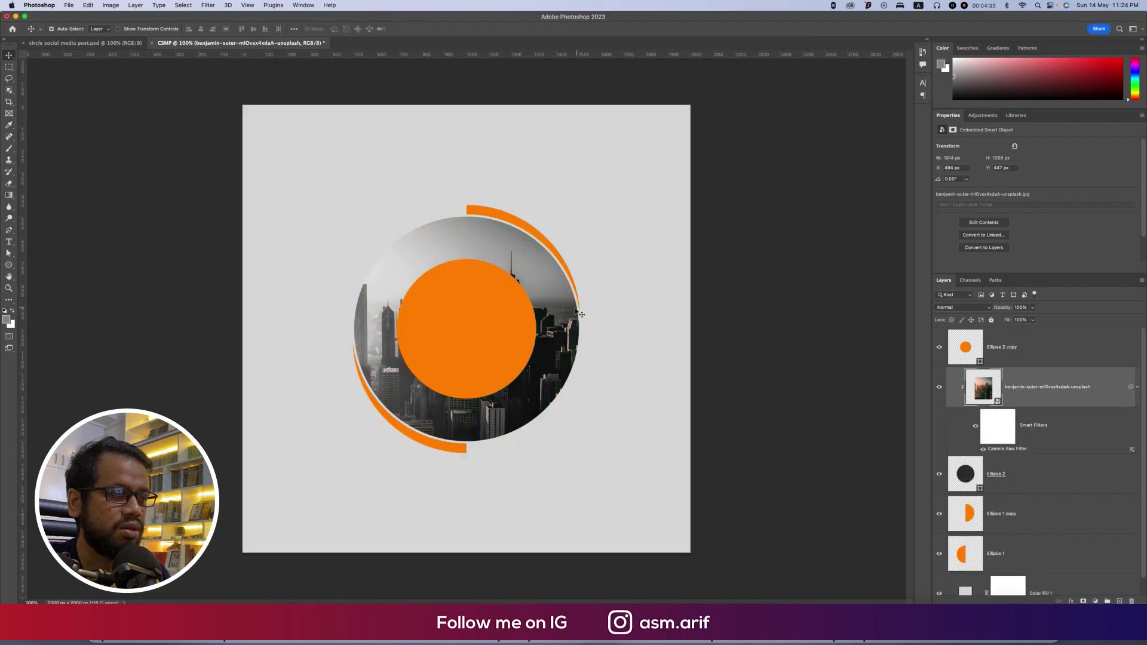
- Set the orange inner circle's blend mode to Multiply over the city photo
{"action": "left_click", "coordinate": [500, 330]}
{"action": "left_click", "coordinate": [957, 308]}
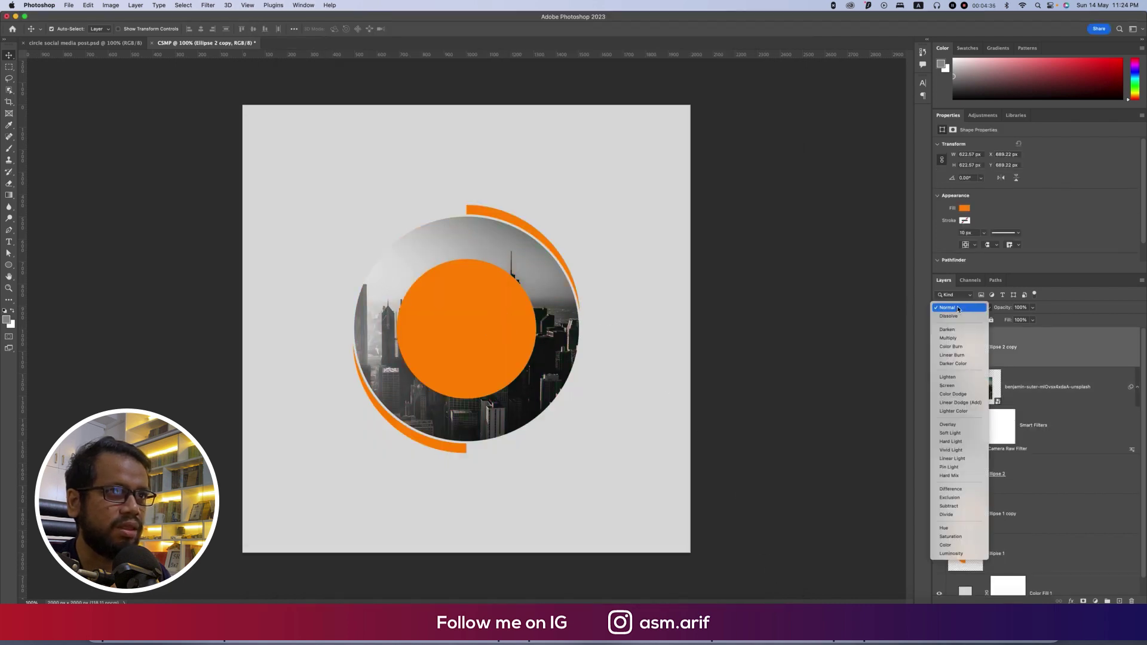
{"action": "left_click", "coordinate": [947, 338]}
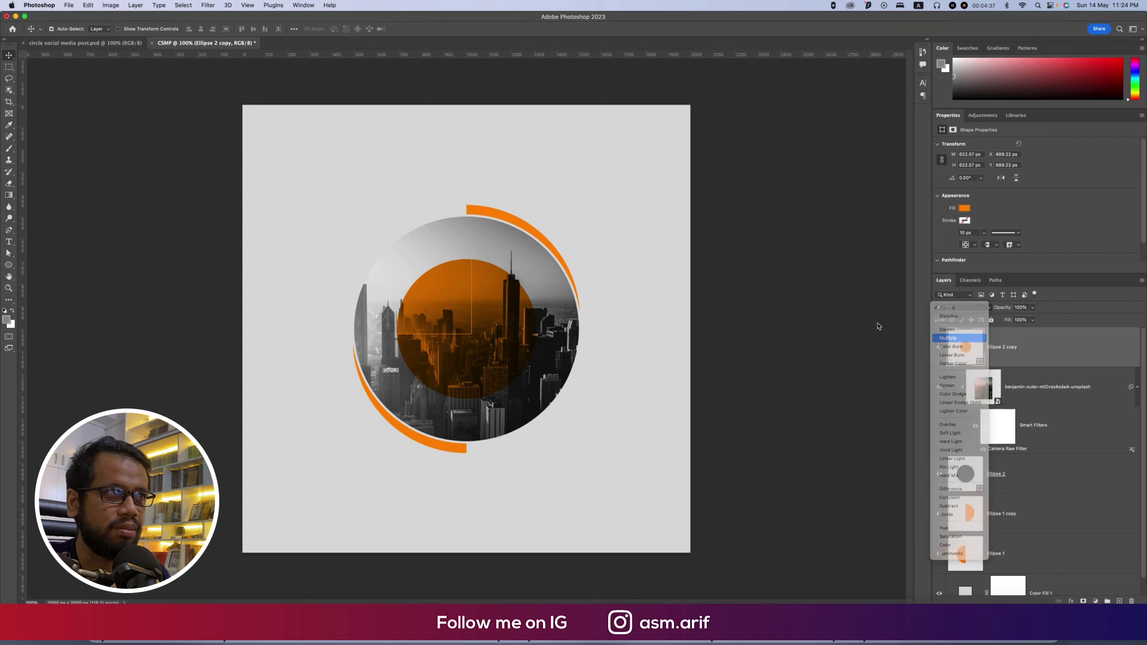
{"action": "left_click", "coordinate": [782, 322]}
- Scale the orange inner circle up around its centre to about 117% of its size
{"action": "left_click", "coordinate": [507, 338]}
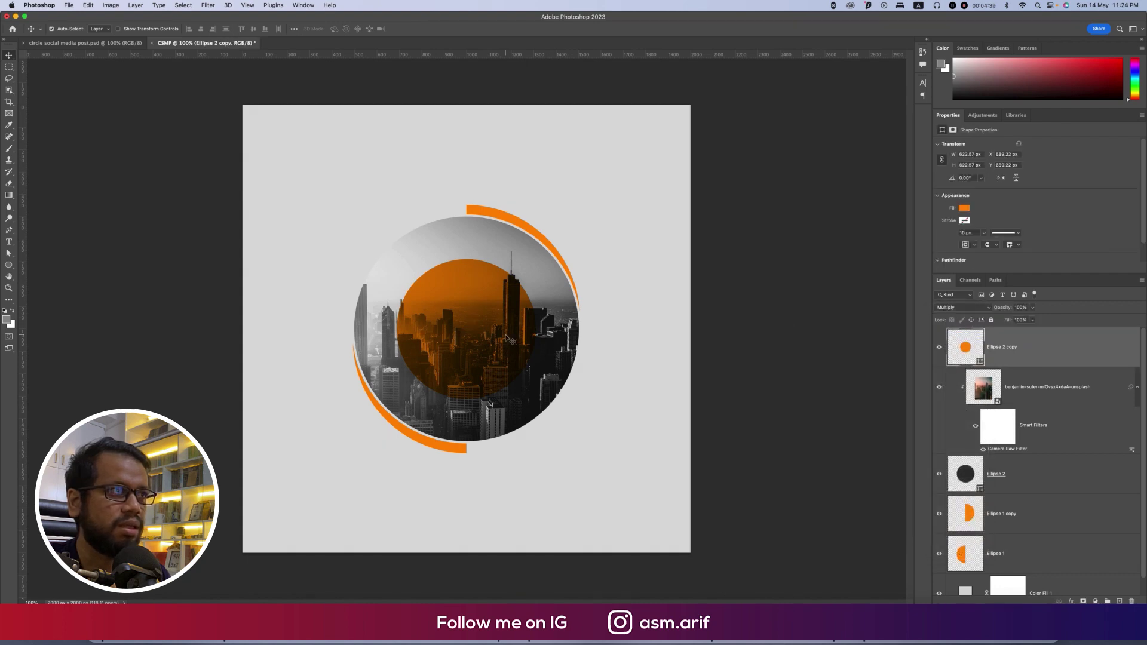
{"action": "key", "text": "super+t"}
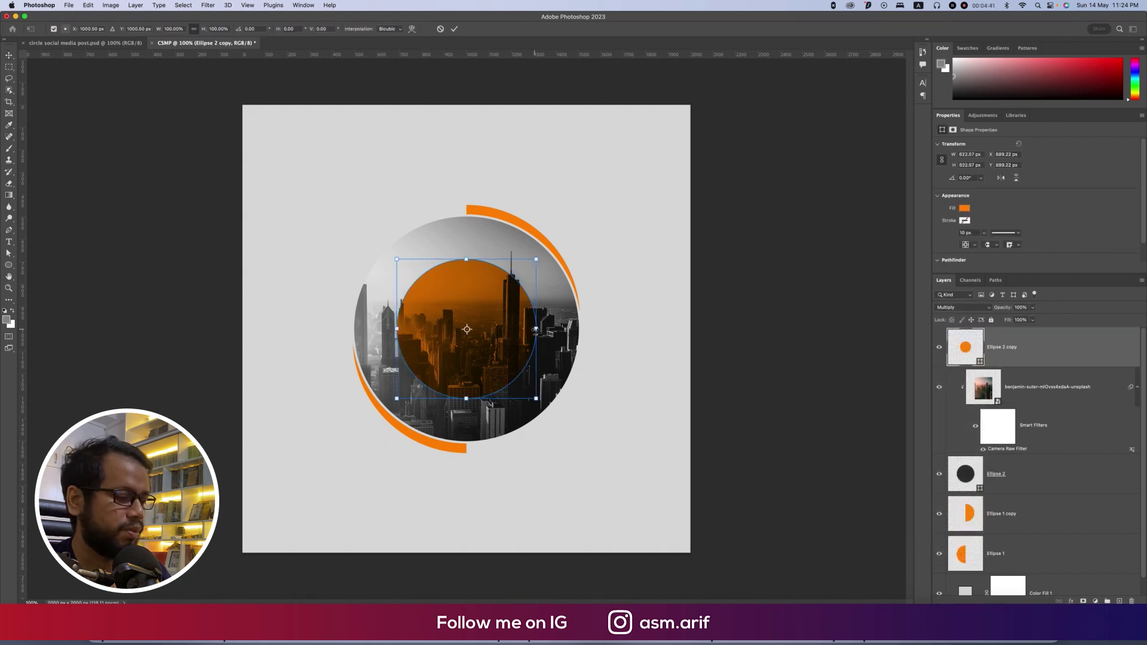
{"action": "left_click_drag", "start_coordinate": [536, 329], "coordinate": [547, 329]}
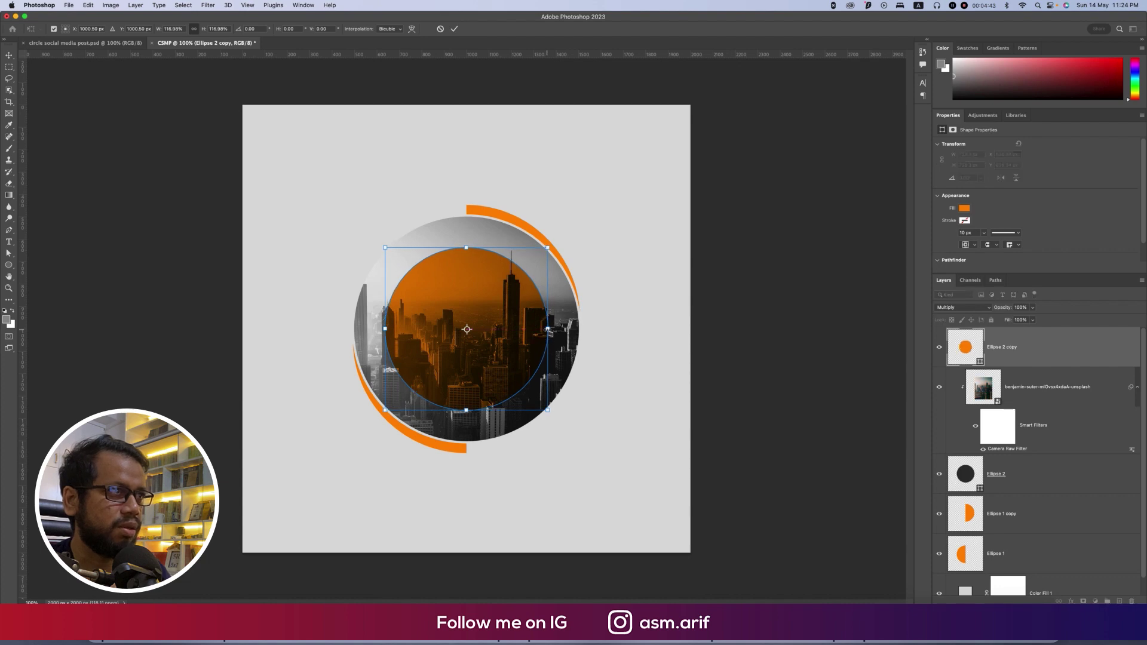
{"action": "key", "text": "Return"}
- Add a centred three-line title reading SOCIAL MEDIA AGENCAY in Poppins Bold near the top of the canvas
{"action": "key", "text": "t"}
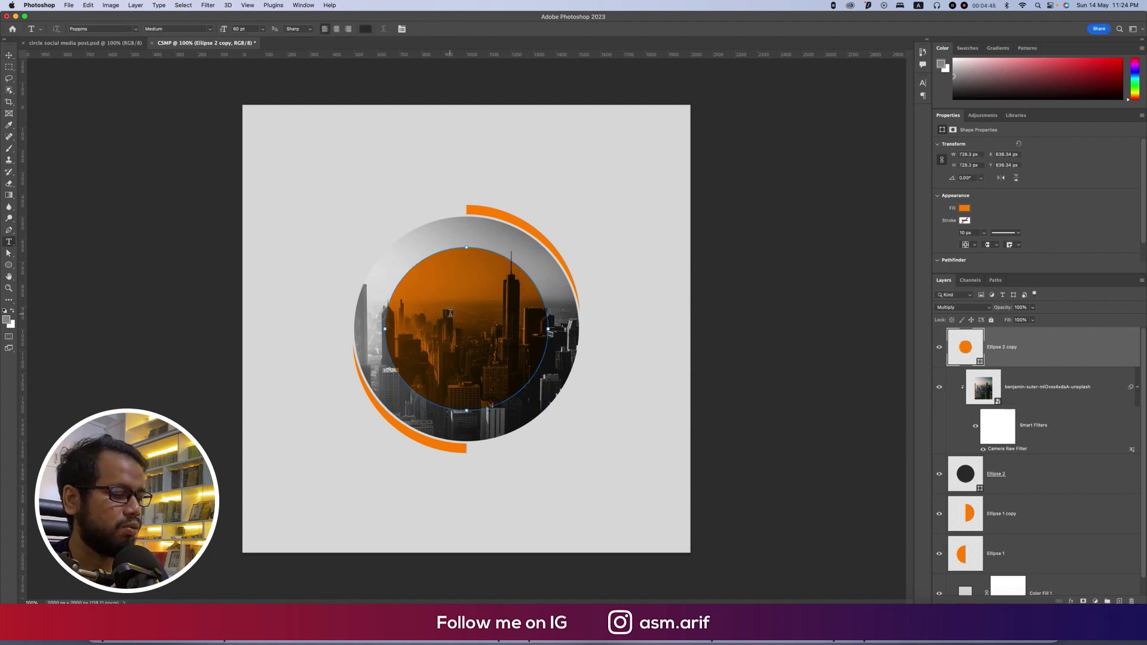
{"action": "left_click", "coordinate": [395, 176]}
{"action": "type", "text": "LOREM"}
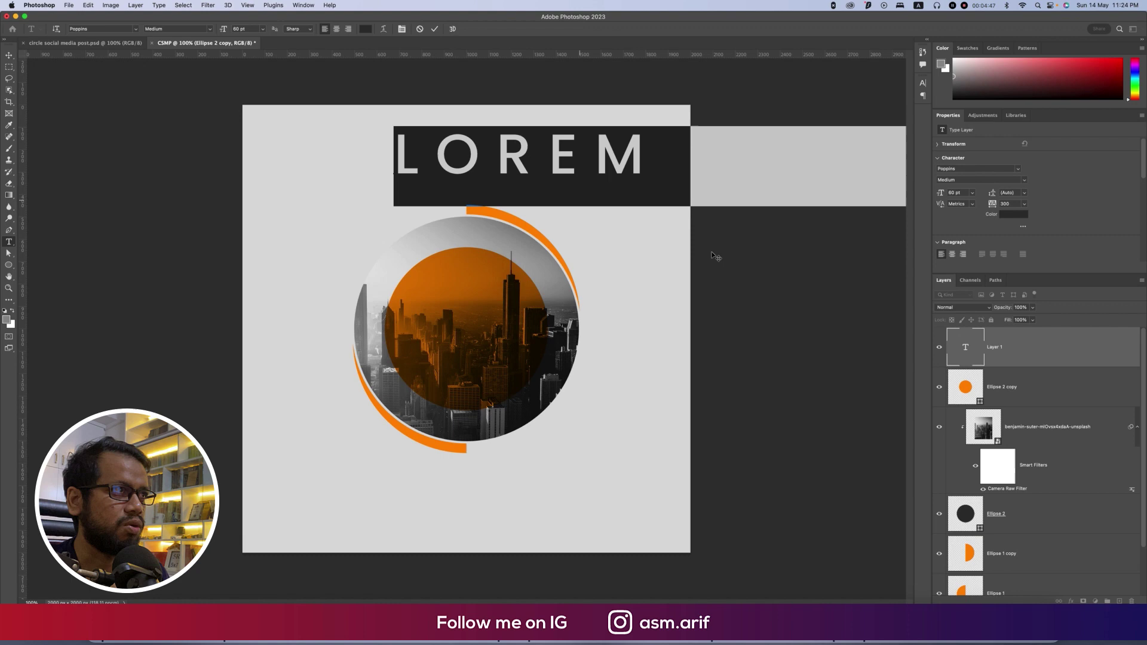
{"action": "left_click", "coordinate": [1025, 183]}
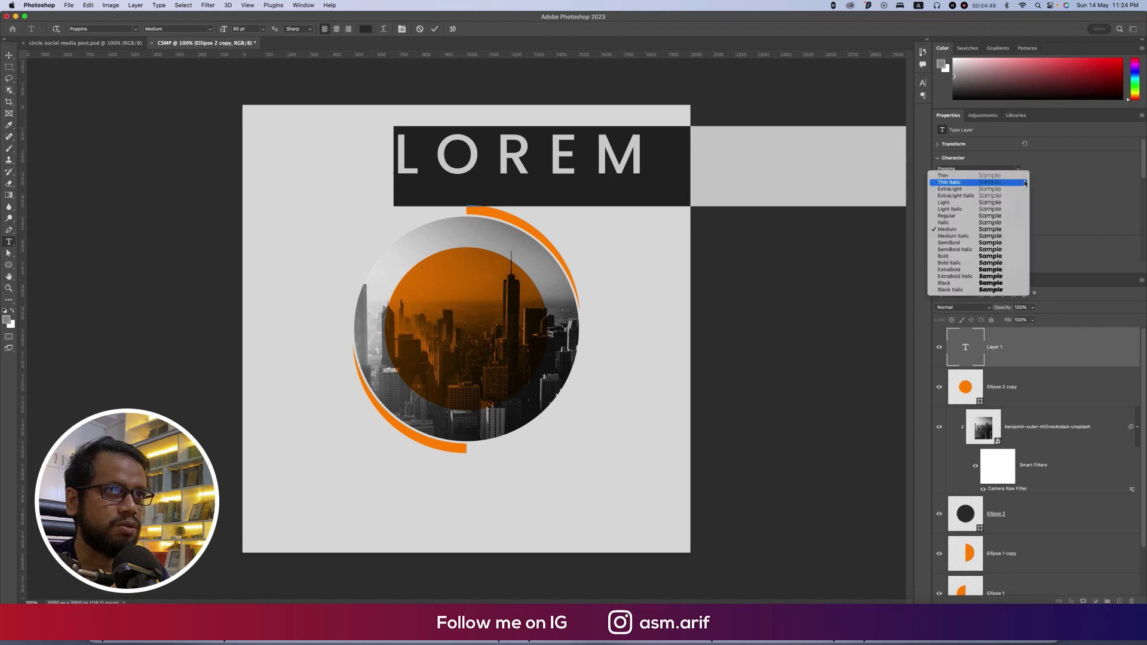
{"action": "left_click", "coordinate": [989, 238]}
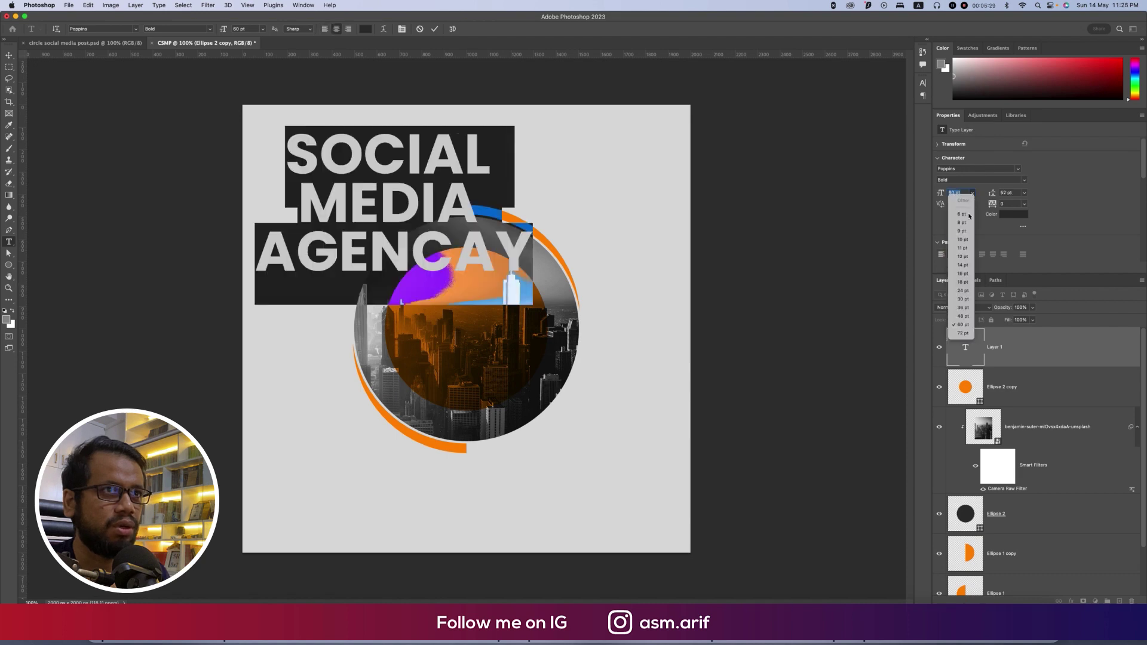
- Set the SOCIAL MEDIA AGENCAY title's font size to 24 pt and its leading to 27 pt
{"action": "left_click", "coordinate": [961, 273]}
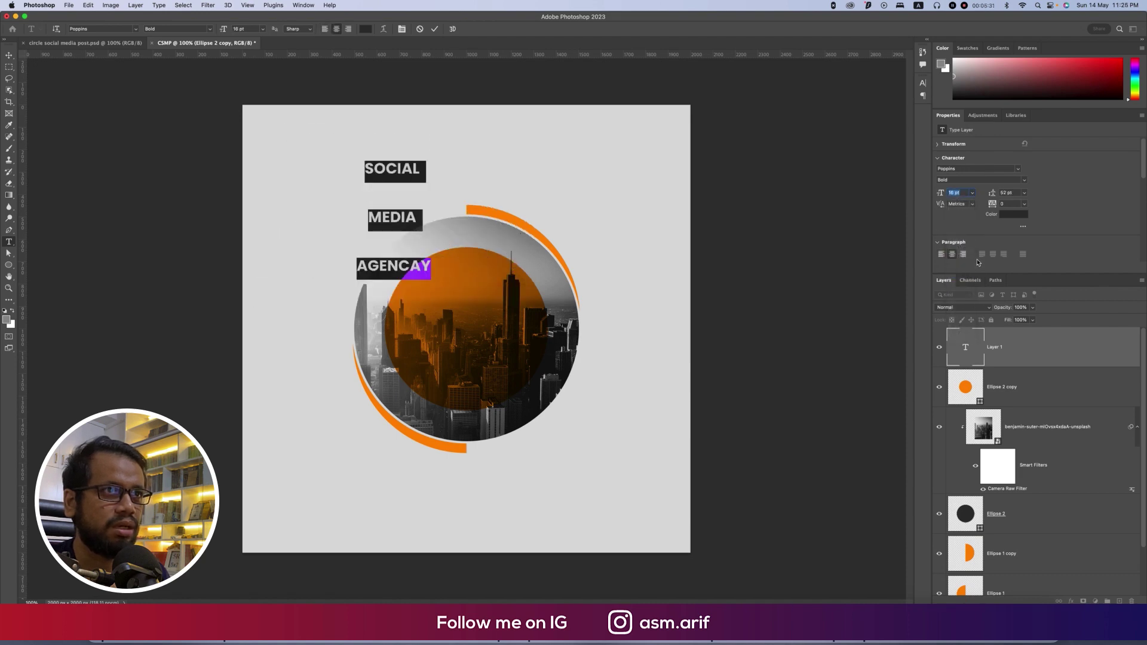
{"action": "left_click", "coordinate": [974, 193]}
{"action": "left_click", "coordinate": [961, 291]}
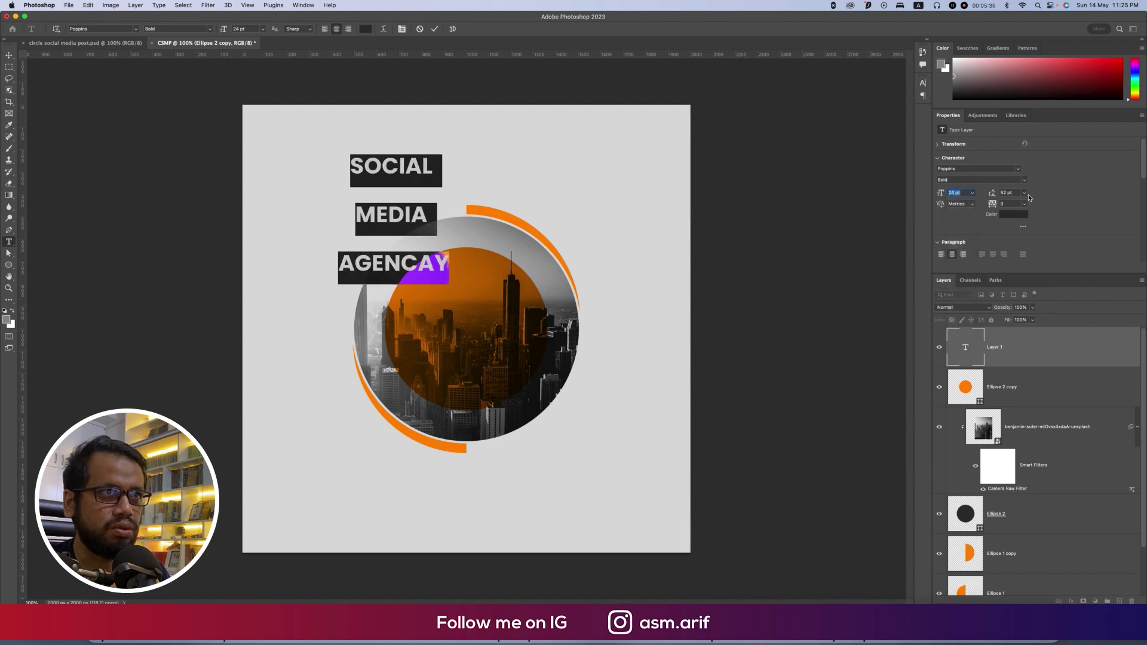
{"action": "left_click", "coordinate": [1024, 193]}
{"action": "left_click", "coordinate": [1017, 199]}
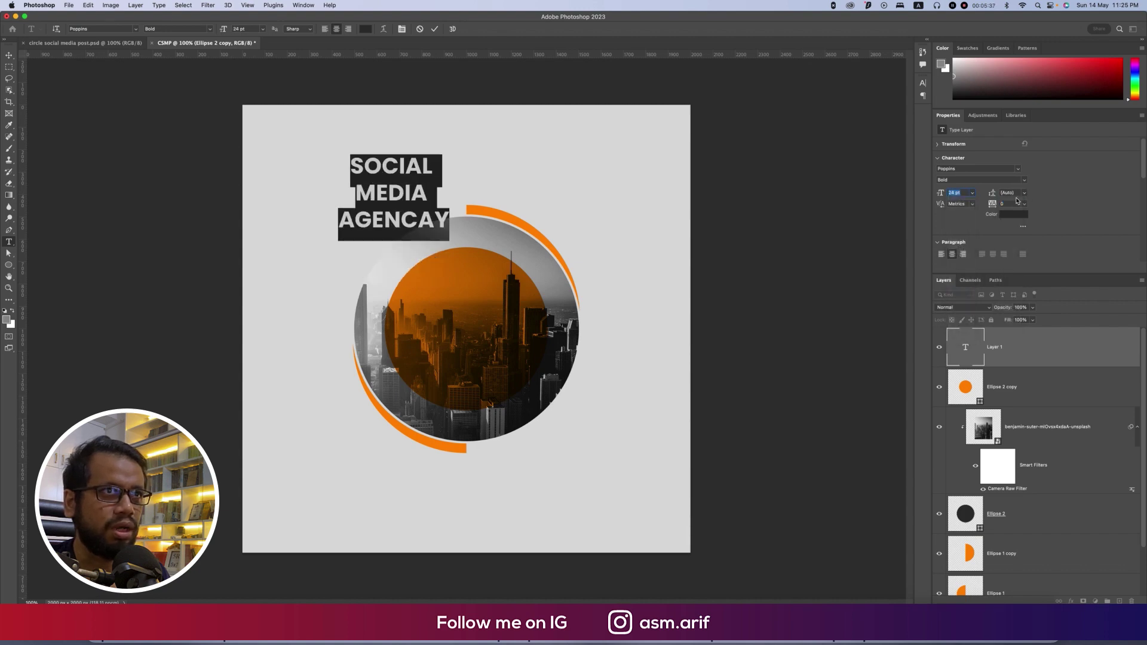
{"action": "left_click", "coordinate": [1015, 192]}
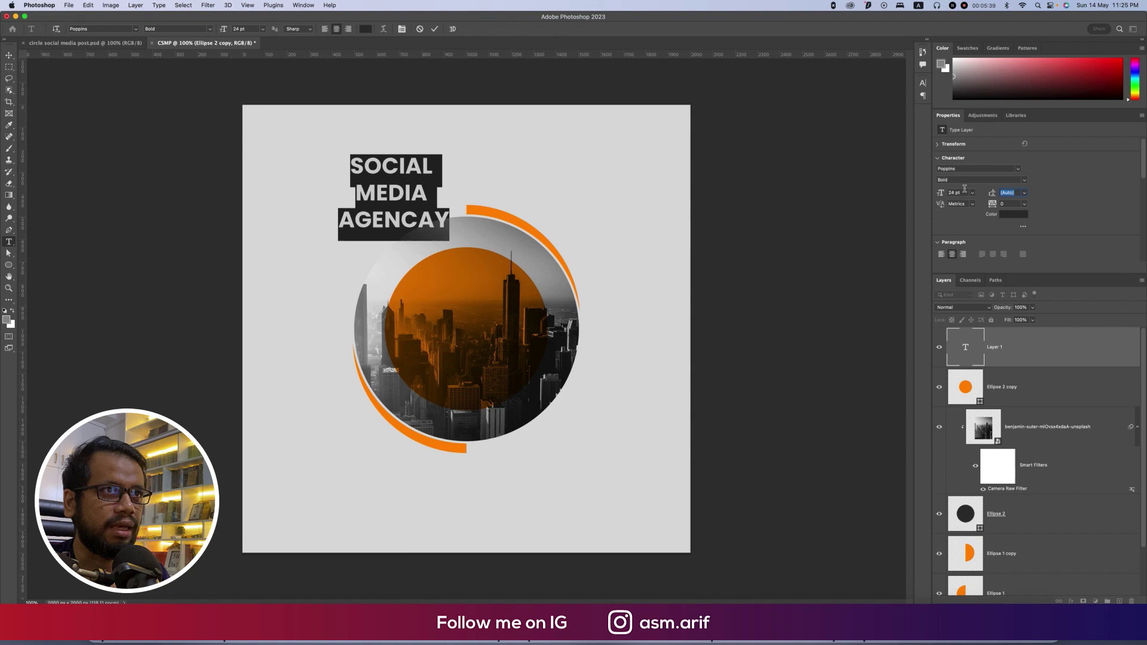
{"action": "type", "text": "27"}
{"action": "key", "text": "Return"}
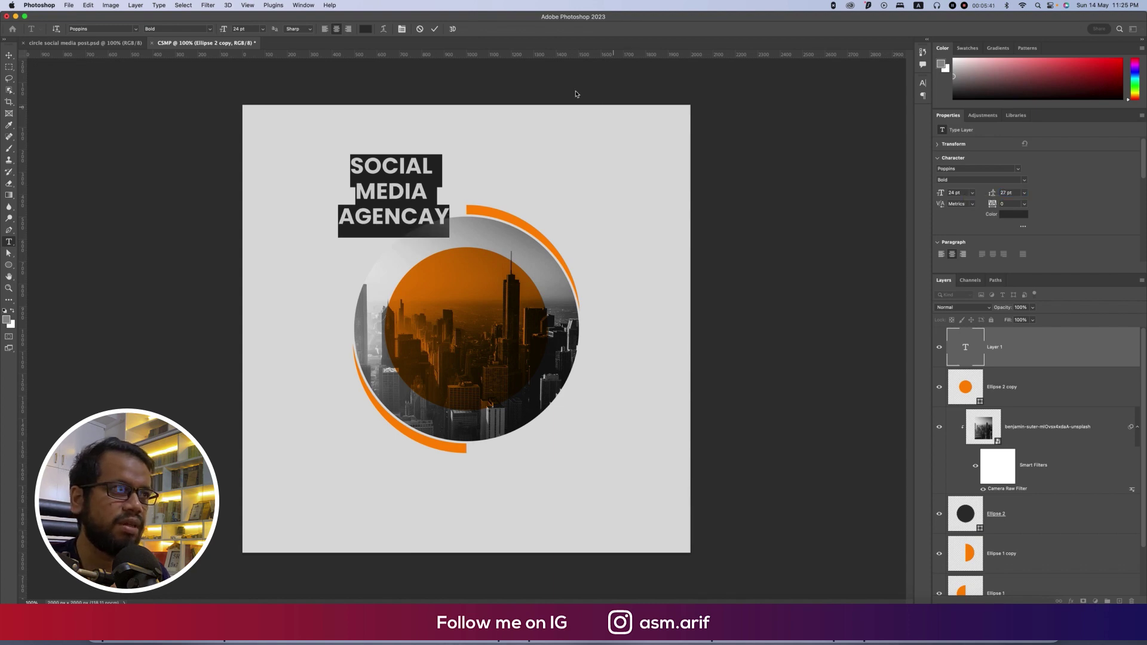
{"action": "left_click", "coordinate": [434, 29]}
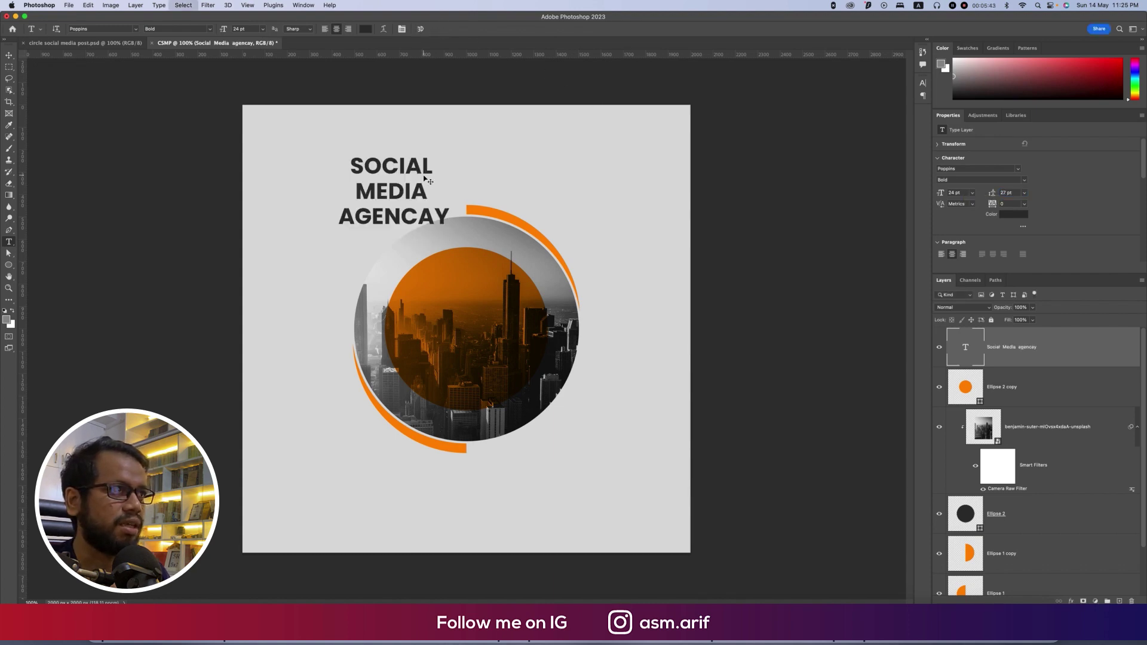
- Recolour the whole SOCIAL MEDIA AGENCAY title with the light grey sampled from the canvas background
{"action": "triple_click", "coordinate": [409, 226]}
{"action": "key", "text": "super+a"}
{"action": "left_click", "coordinate": [1021, 214]}
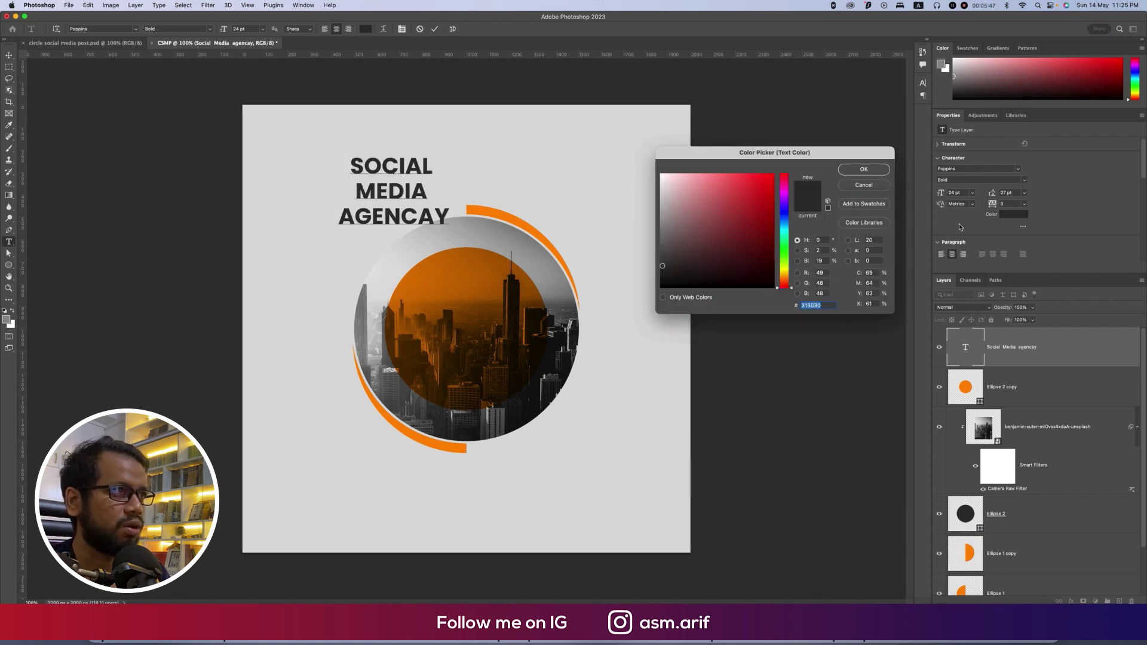
{"action": "left_click", "coordinate": [596, 179]}
{"action": "left_click", "coordinate": [850, 170]}
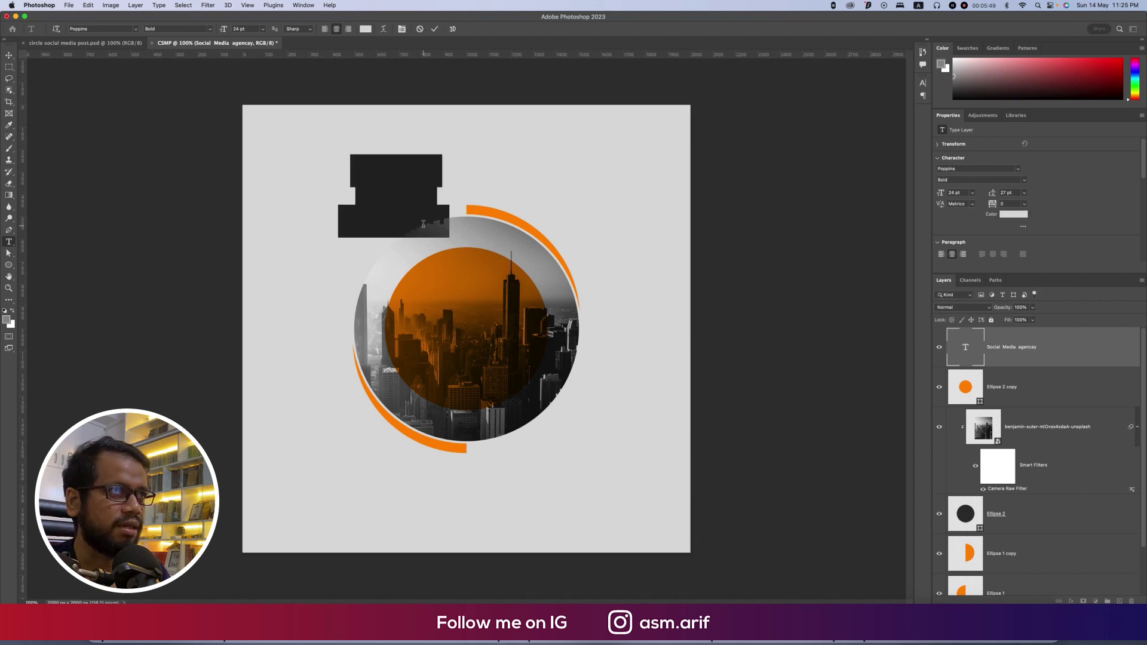
- Move the SOCIAL MEDIA AGENCAY title into the middle of the orange circle and set its leading to 25 pt
{"action": "left_click", "coordinate": [8, 55]}
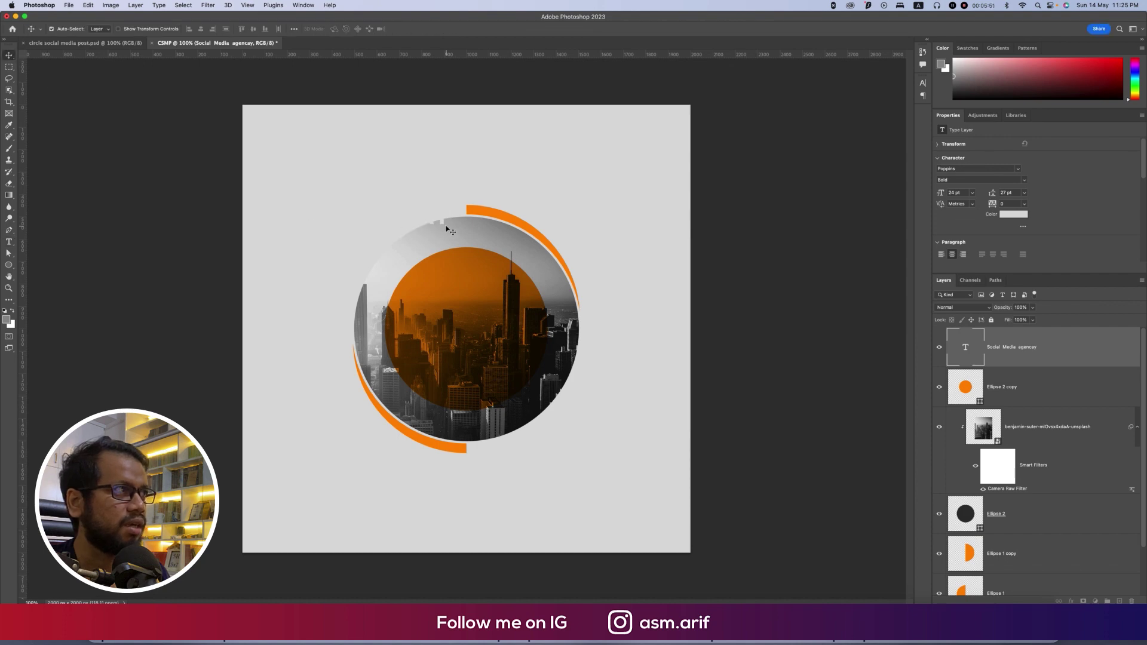
{"action": "left_click_drag", "start_coordinate": [448, 225], "coordinate": [515, 367]}
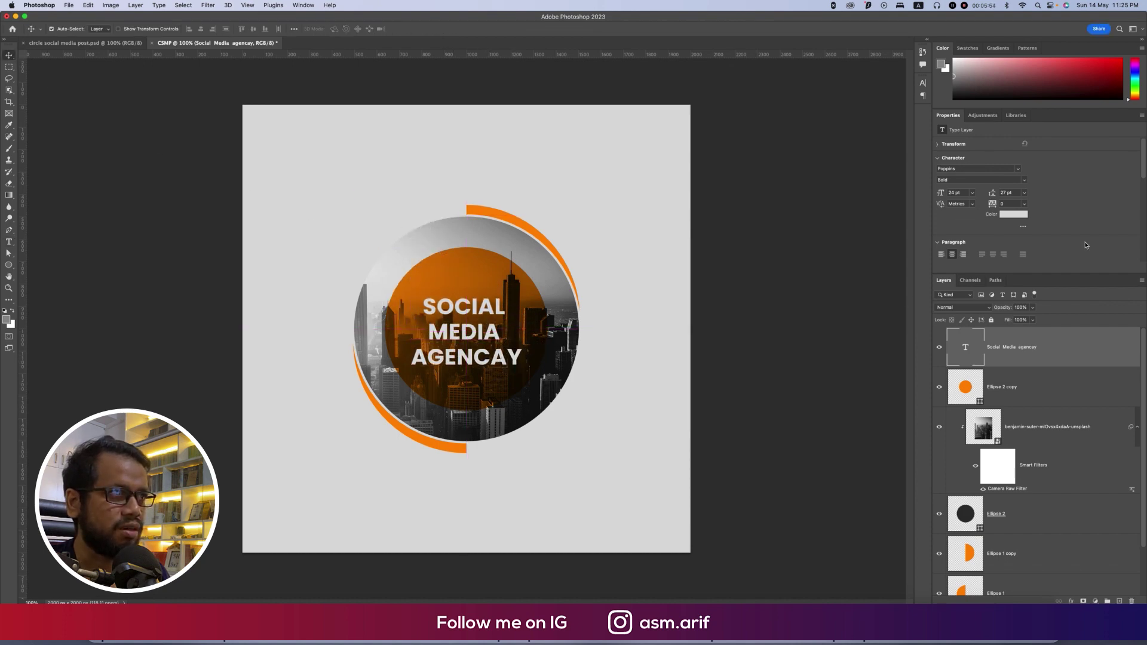
{"action": "left_click", "coordinate": [1013, 193]}
{"action": "type", "text": "25"}
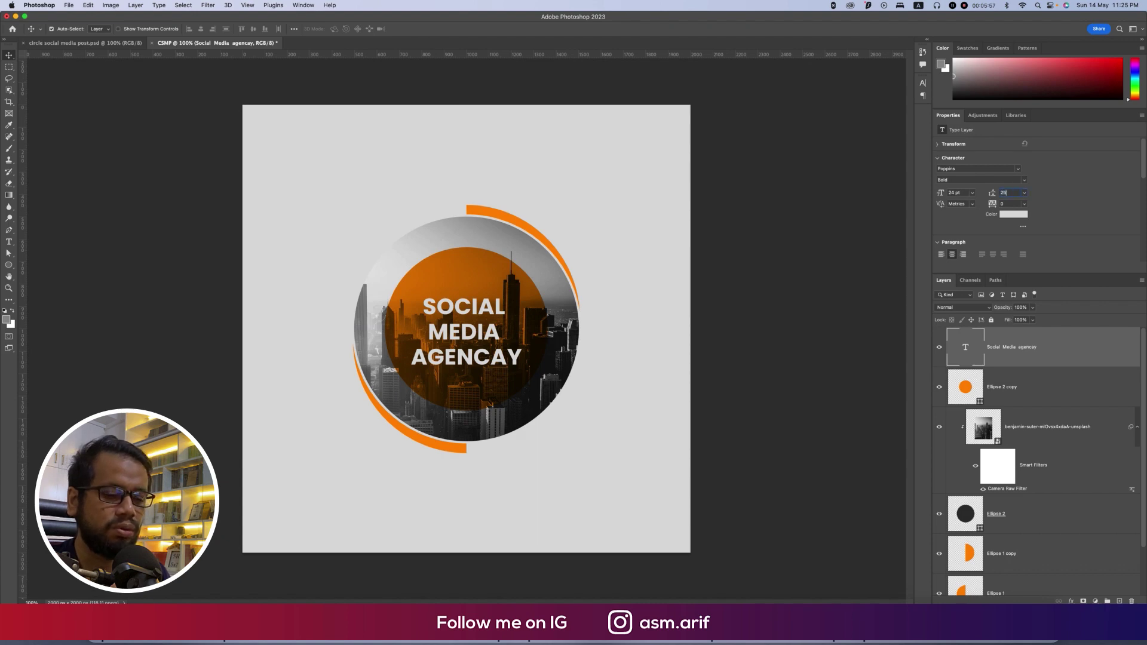
{"action": "key", "text": "Return"}
- Centre the SOCIAL MEDIA AGENCAY title vertically on the whole canvas and clear the selection
{"action": "key", "text": "super+a"}
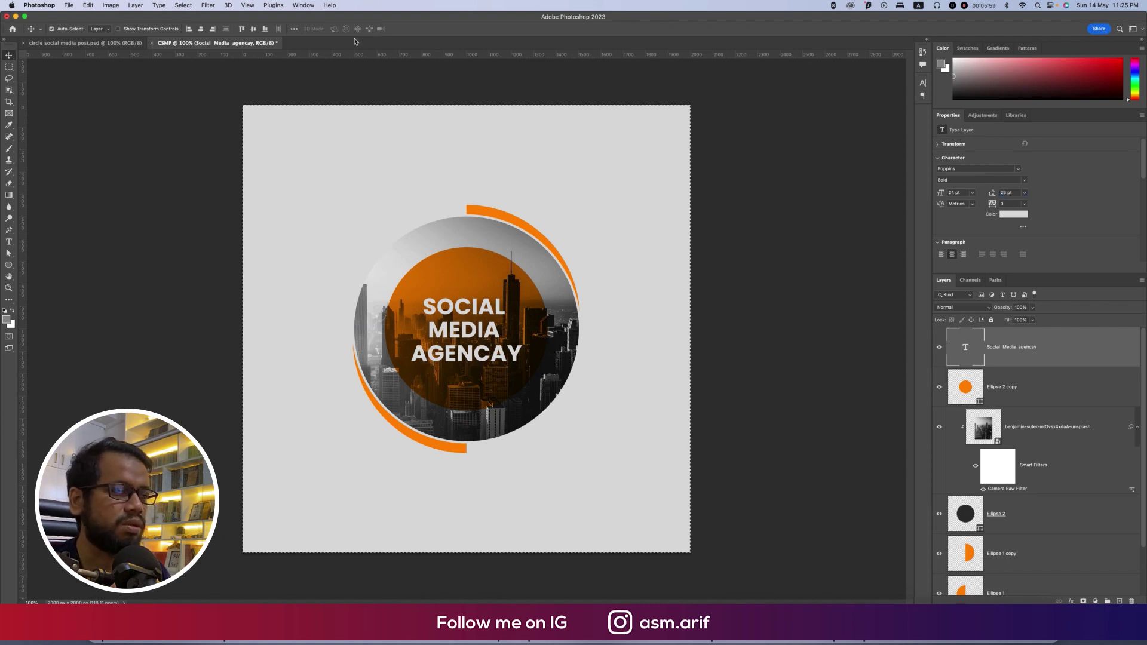
{"action": "left_click", "coordinate": [252, 29]}
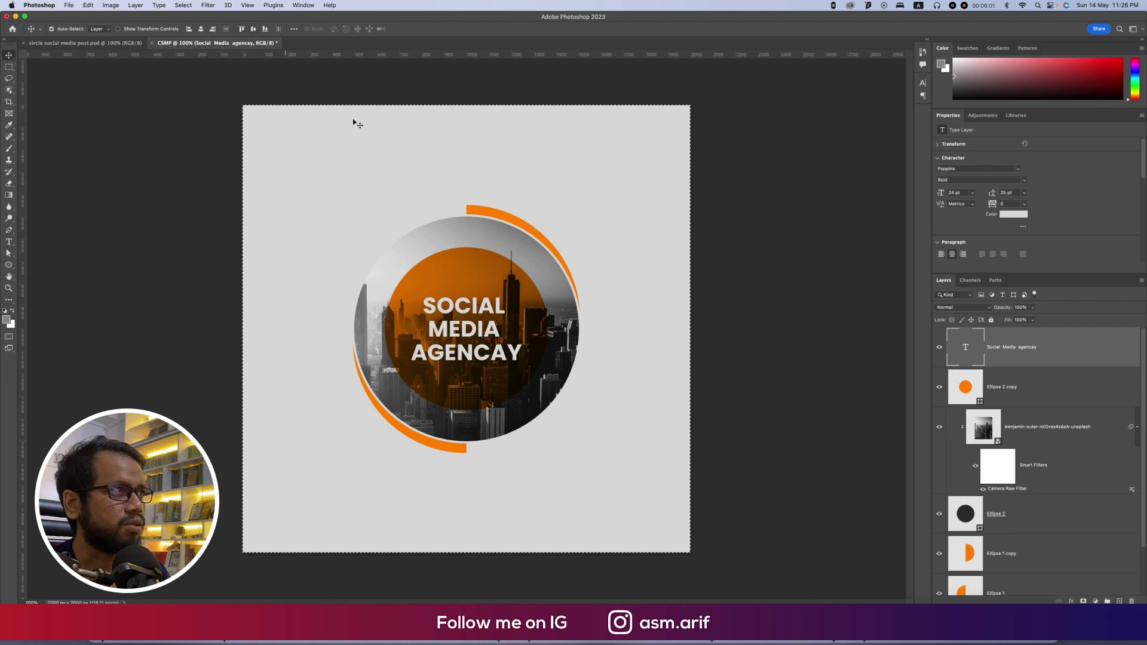
{"action": "key", "text": "super+d"}
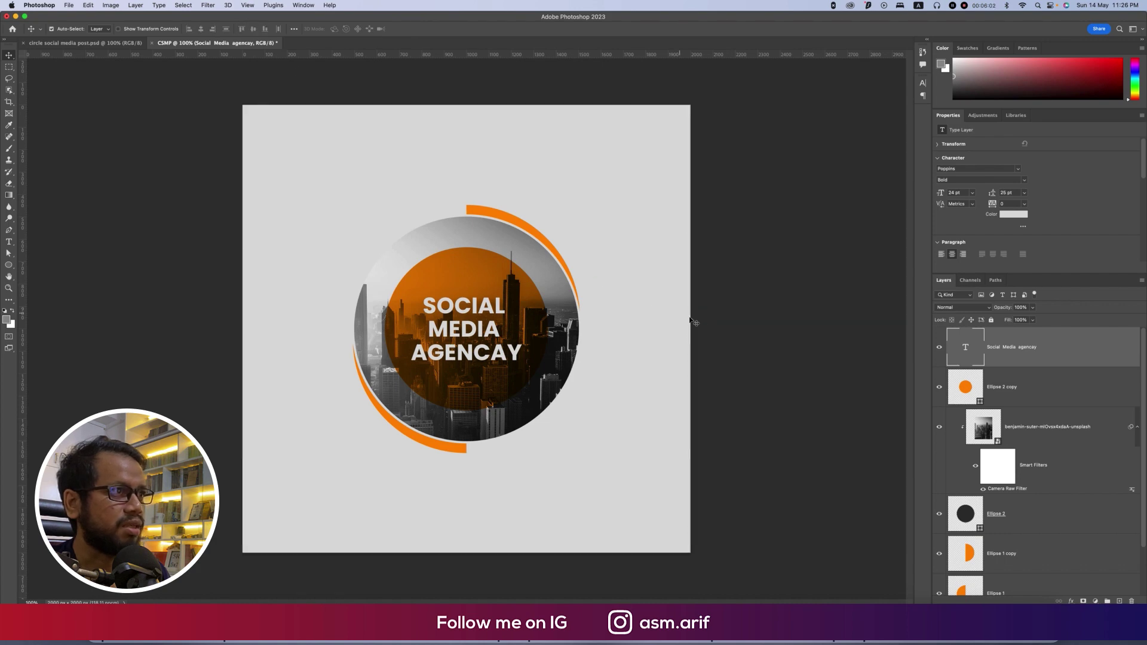
- Recolour the SOCIAL MEDIA AGENCAY title with the near-white #f5f5f5
{"action": "left_click", "coordinate": [1015, 215]}
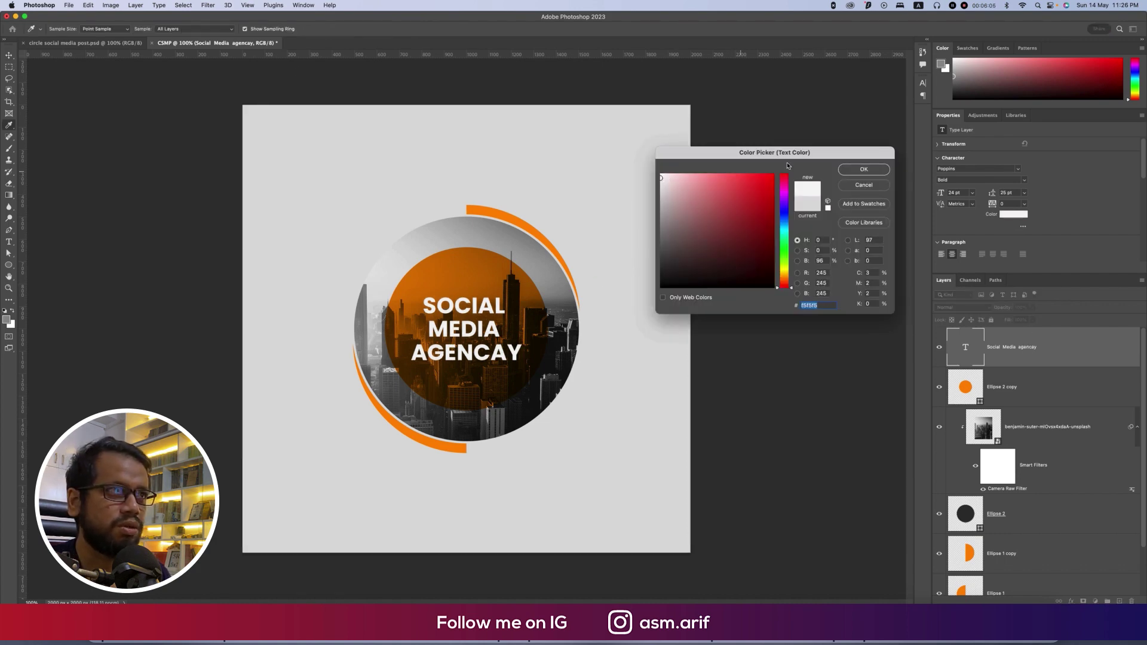
{"action": "left_click", "coordinate": [860, 170]}
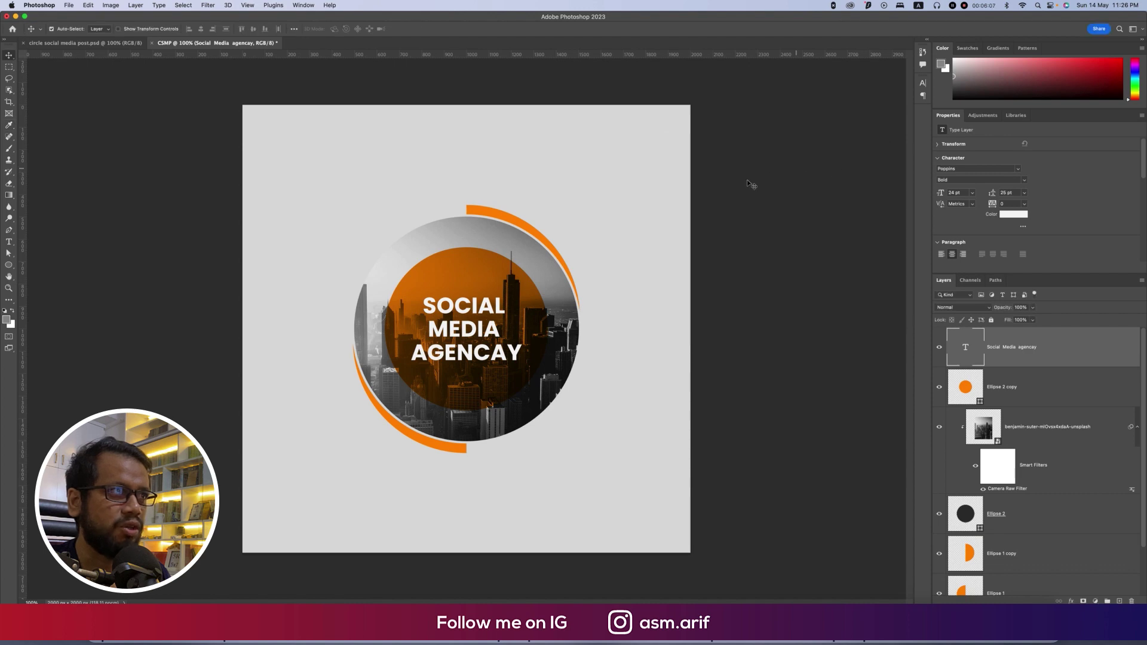
- Set the opacity of the Color Fill 1 background layer to 95% and clear the layer selection
{"action": "scroll", "coordinate": [1026, 484], "scroll_direction": "down", "scroll_amount": 2}
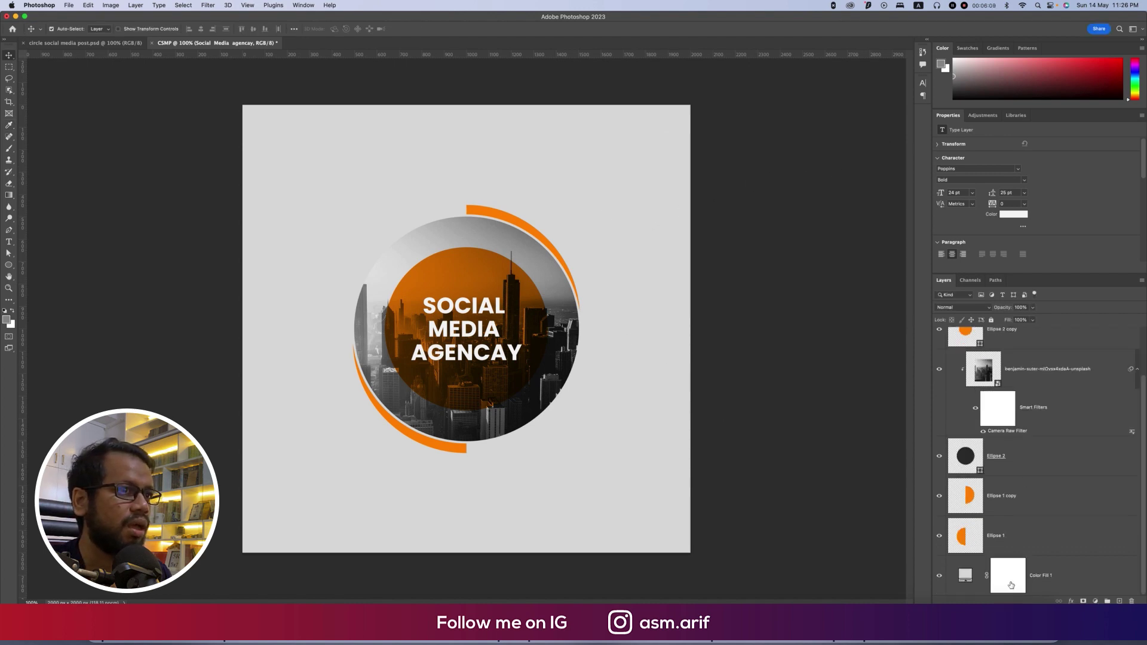
{"action": "left_click", "coordinate": [1084, 579]}
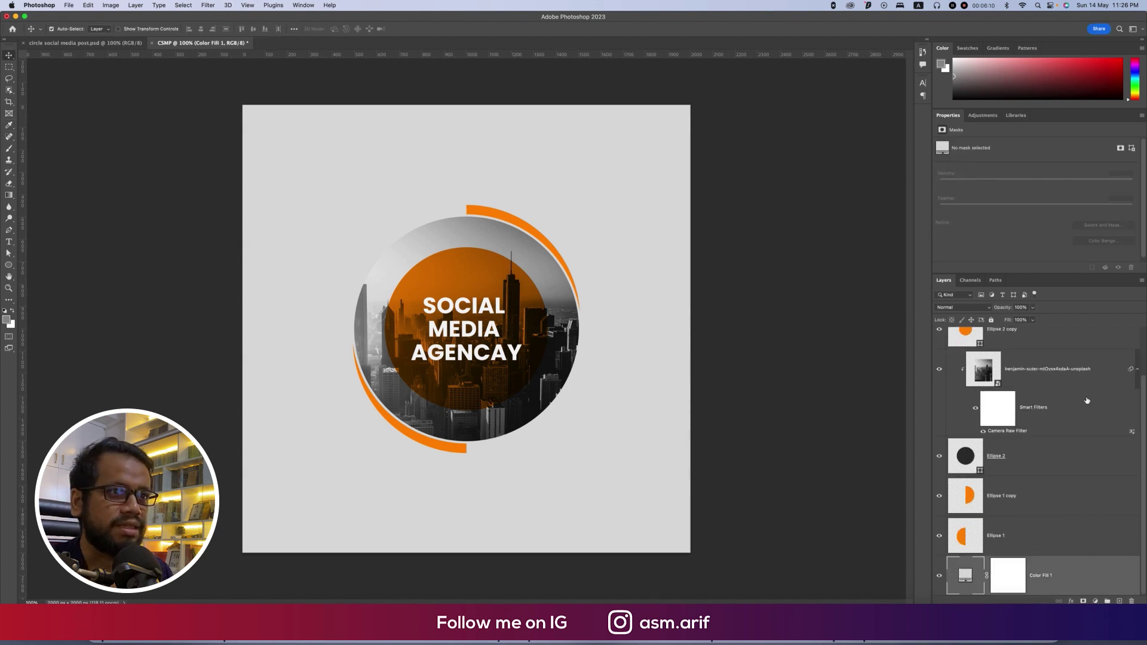
{"action": "left_click", "coordinate": [1027, 308]}
{"action": "type", "text": "95"}
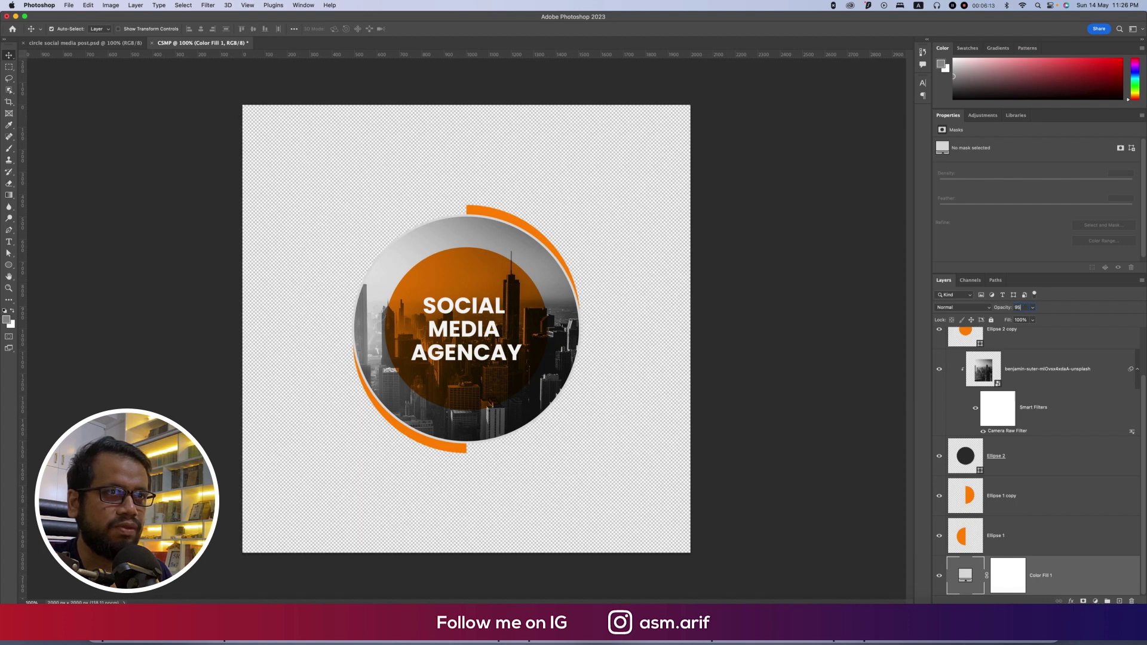
{"action": "key", "text": "Return"}
{"action": "left_click", "coordinate": [773, 361]}
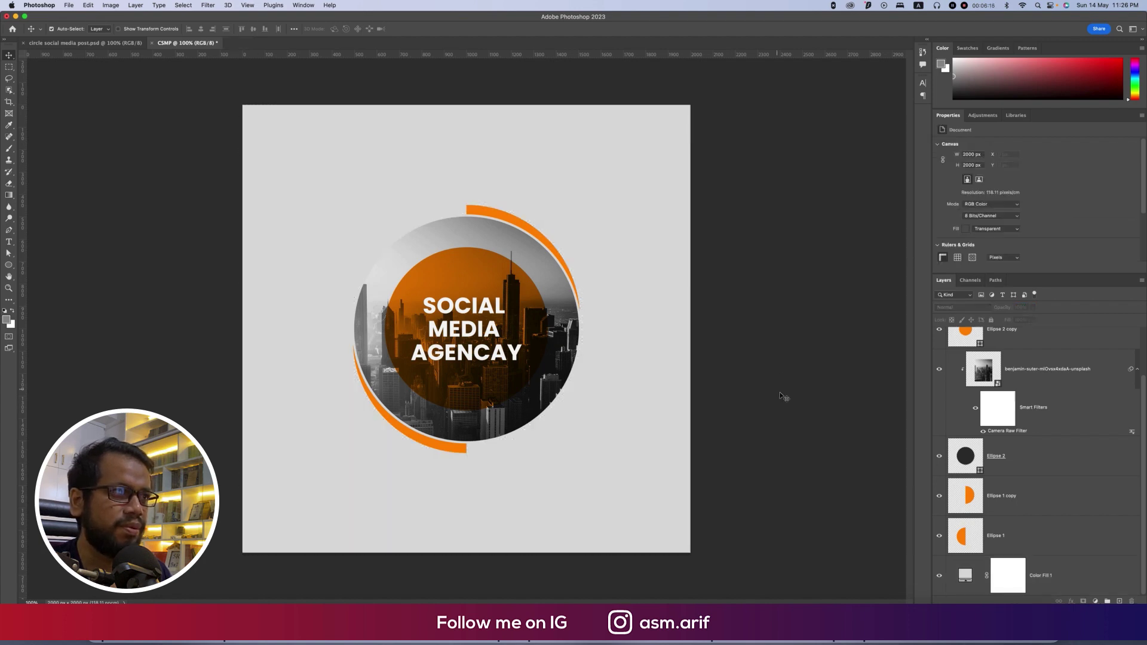
- Embed the wide city skyline photo as a new layer directly above Color Fill 1
{"action": "left_click", "coordinate": [1044, 575]}
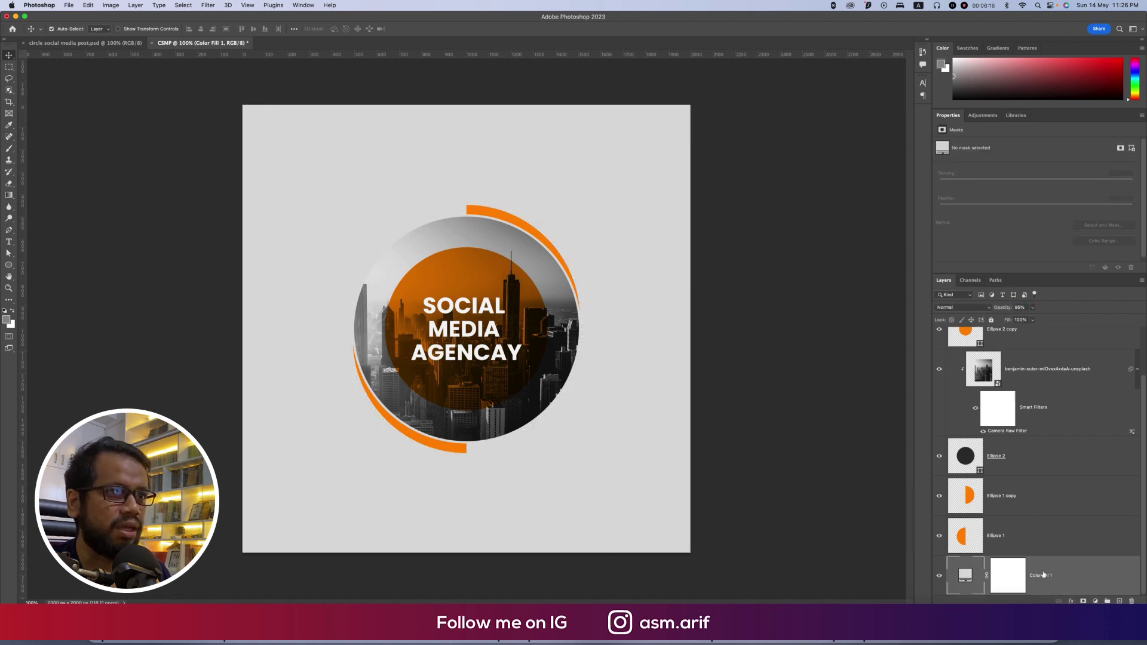
{"action": "left_click", "coordinate": [69, 6]}
{"action": "left_click", "coordinate": [99, 185]}
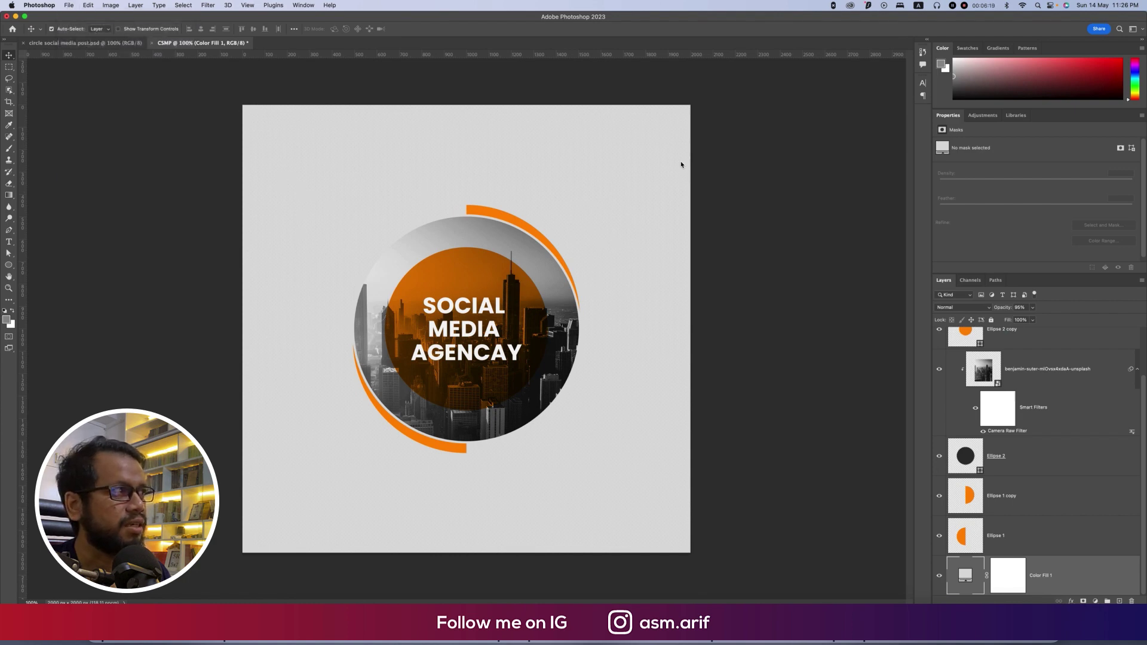
{"action": "double_click", "coordinate": [840, 100]}
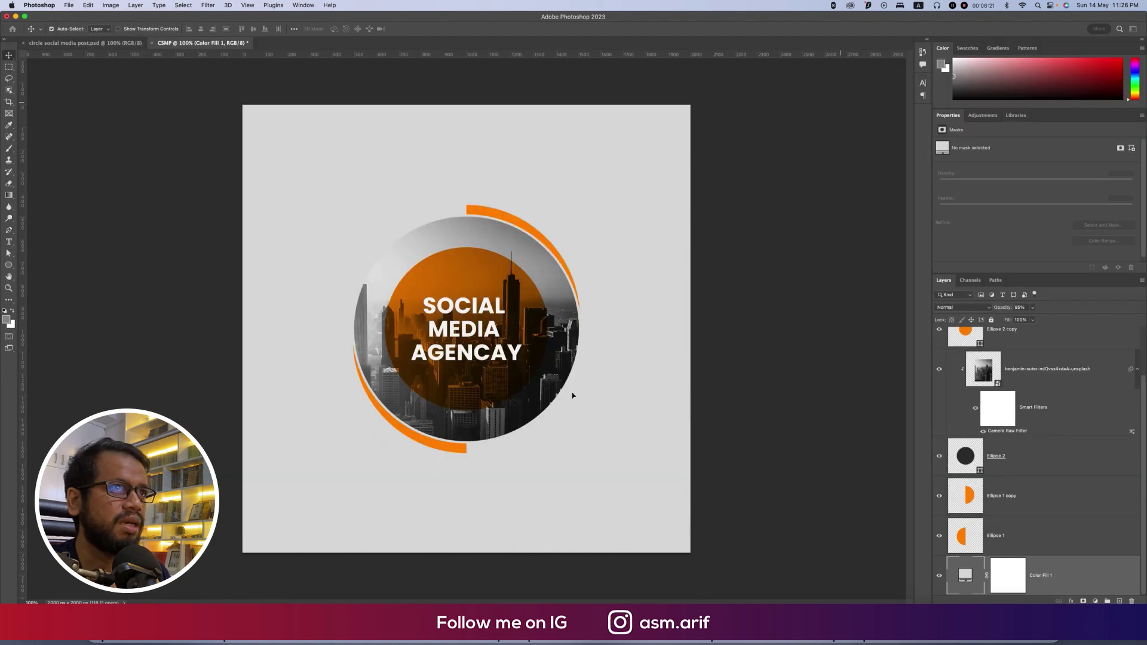
- Enlarge the placed skyline photo to about 4294 x 2863 px, aligned with the canvas top so the buildings fill the lower part
{"action": "left_click_drag", "start_coordinate": [691, 329], "coordinate": [838, 329]}
{"action": "left_click_drag", "start_coordinate": [641, 315], "coordinate": [643, 340]}
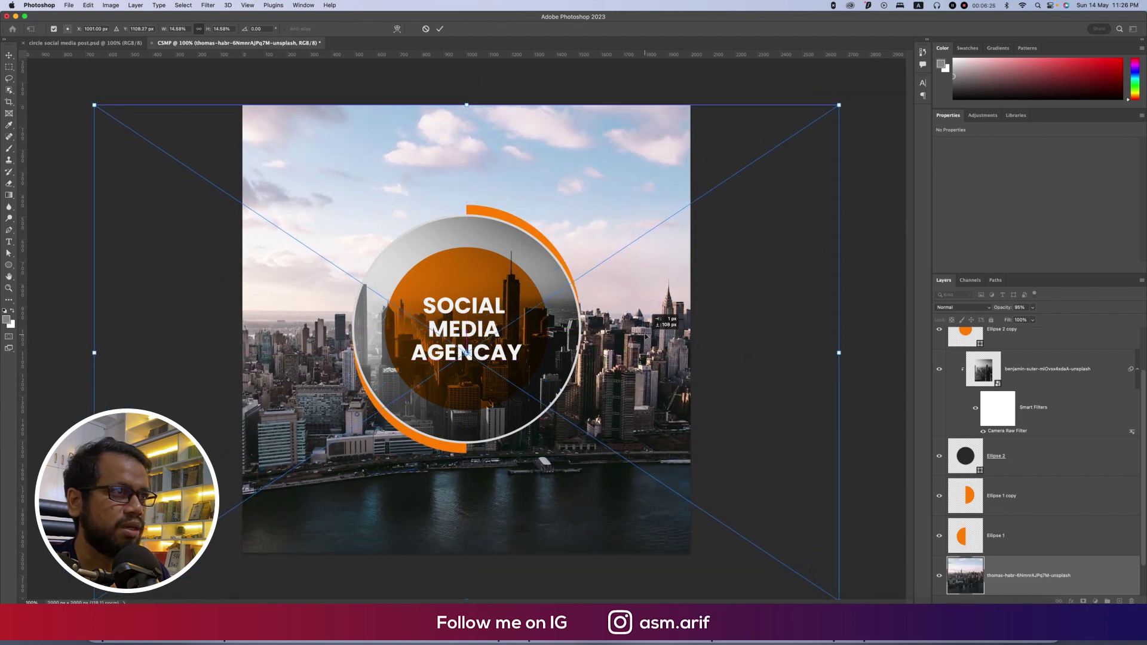
{"action": "key", "text": "super+minus"}
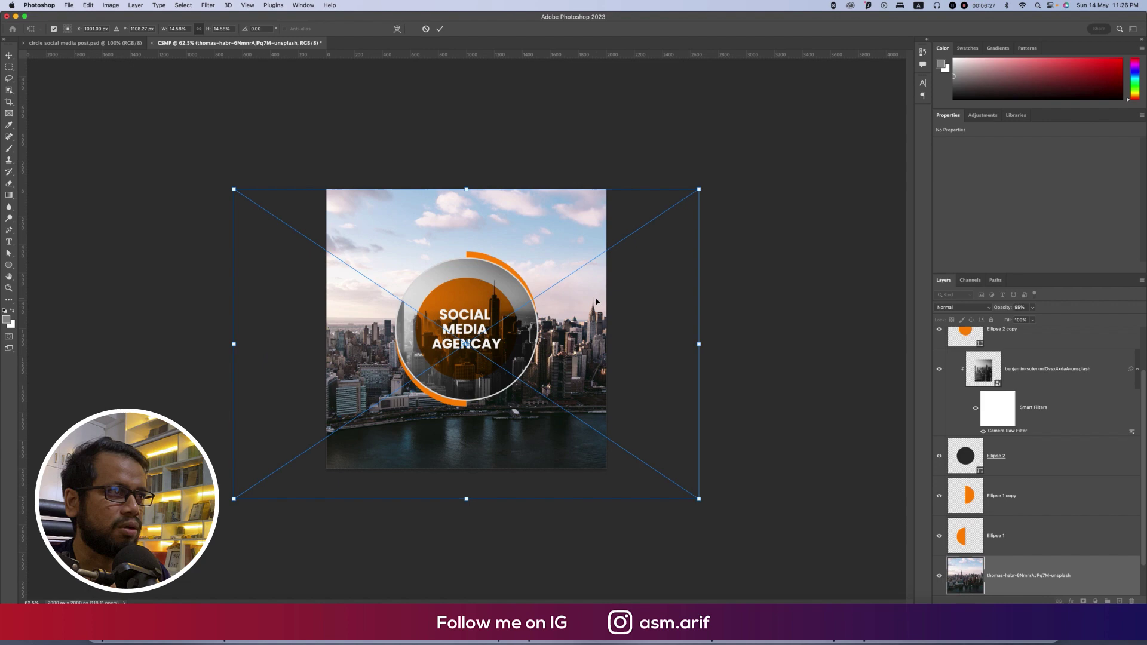
{"action": "left_click_drag", "start_coordinate": [468, 501], "coordinate": [466, 590]}
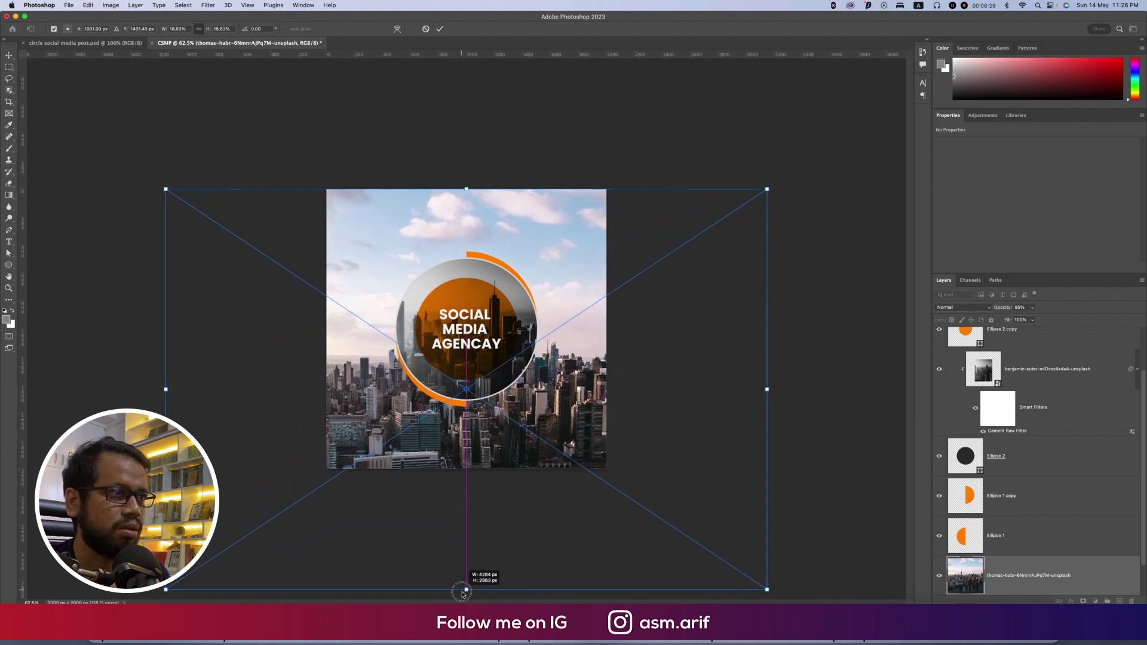
{"action": "left_click", "coordinate": [440, 29]}
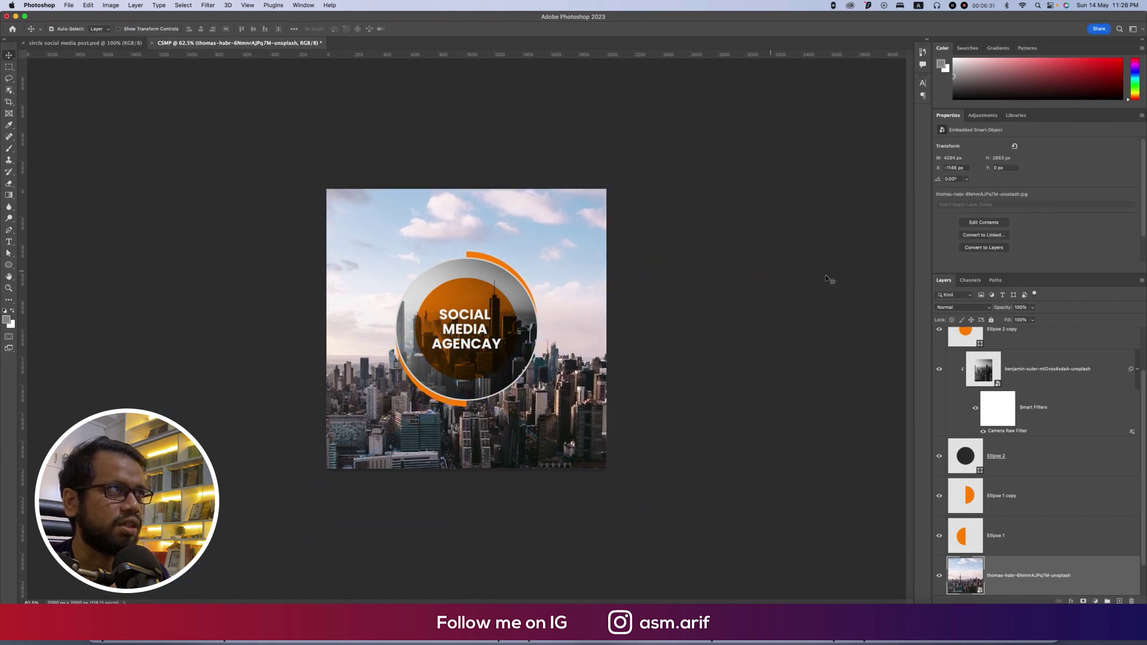
- Set the background skyline photo's opacity to 10% and desaturate it in Camera Raw with Vibrance and Saturation at -100
{"action": "left_click", "coordinate": [1034, 307]}
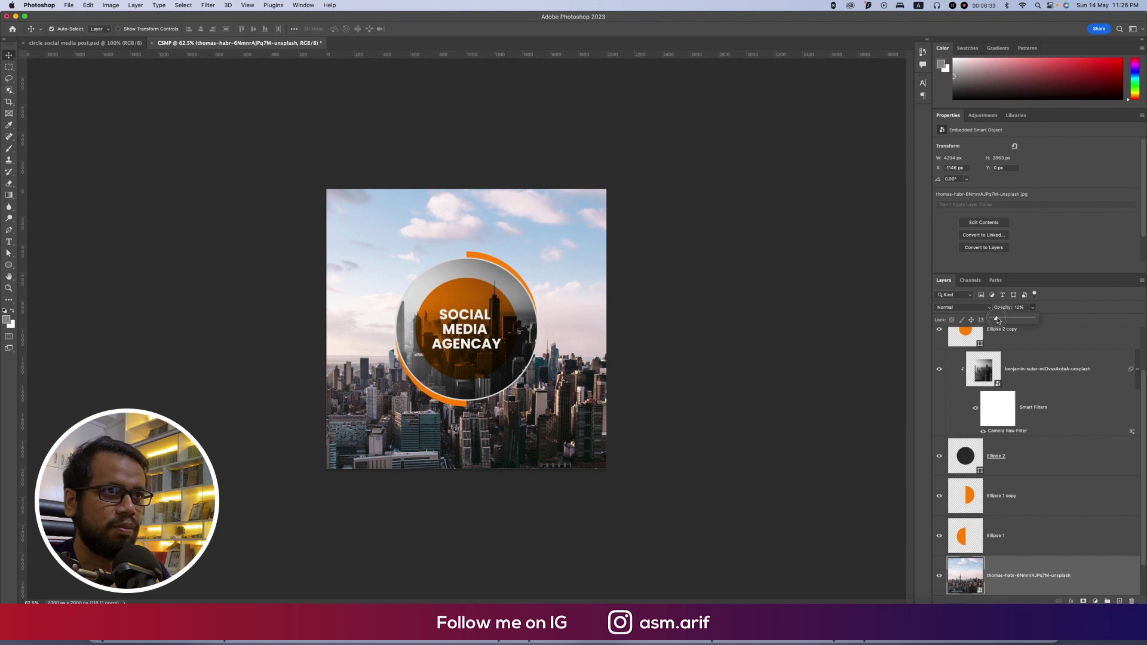
{"action": "left_click", "coordinate": [996, 319]}
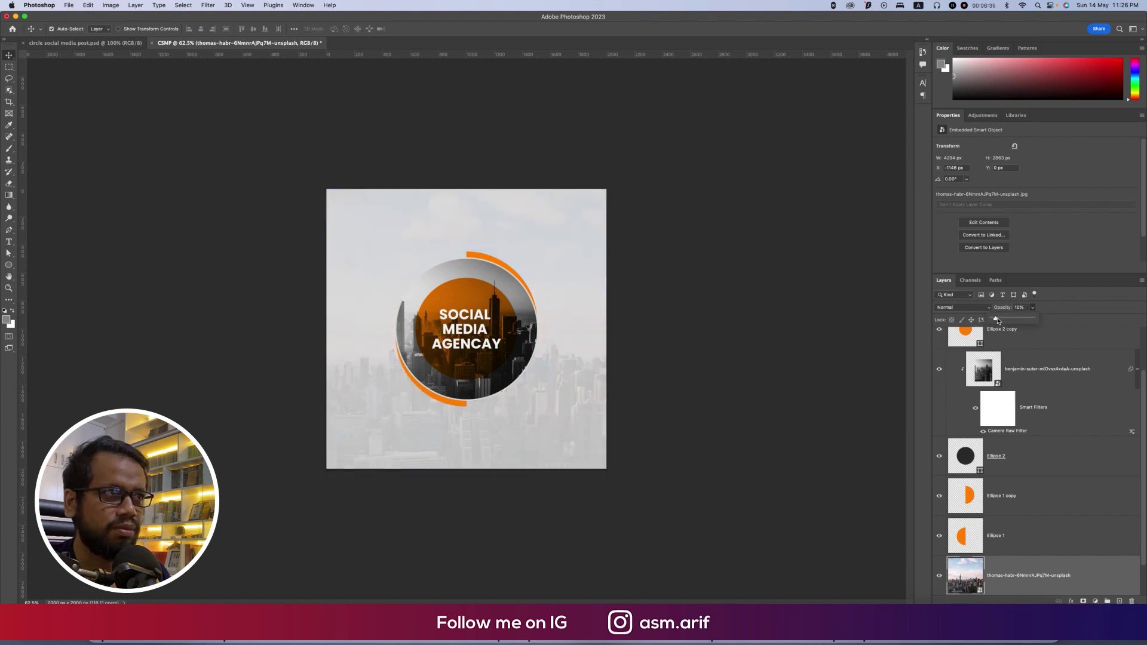
{"action": "left_click", "coordinate": [1045, 568]}
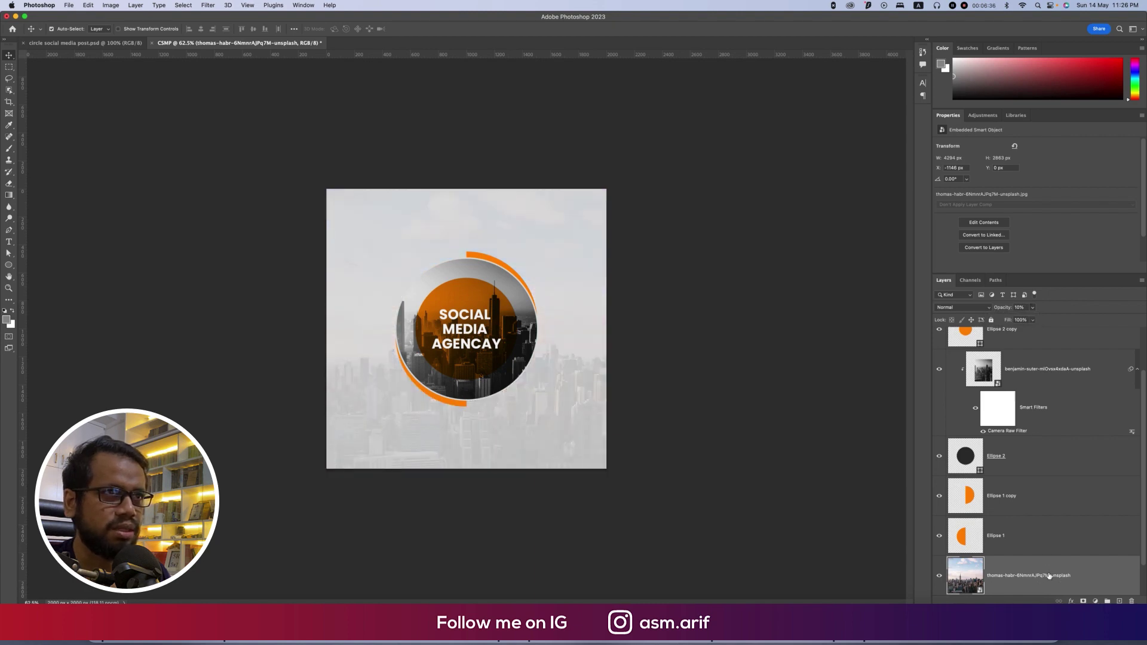
{"action": "left_click", "coordinate": [191, 6]}
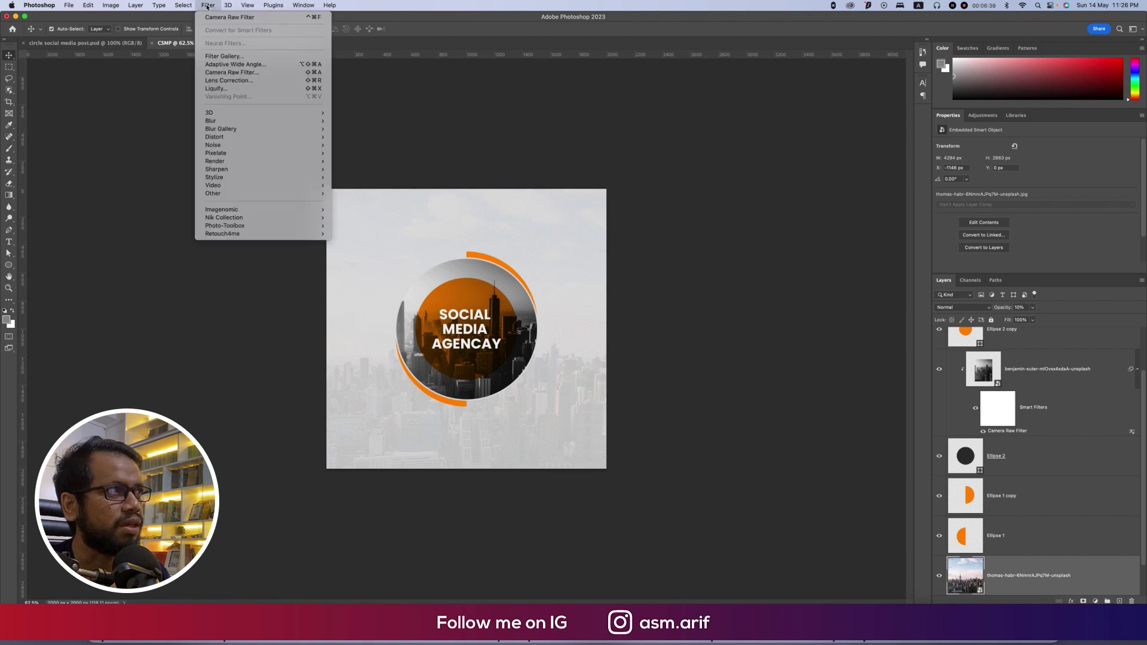
{"action": "left_click", "coordinate": [223, 72]}
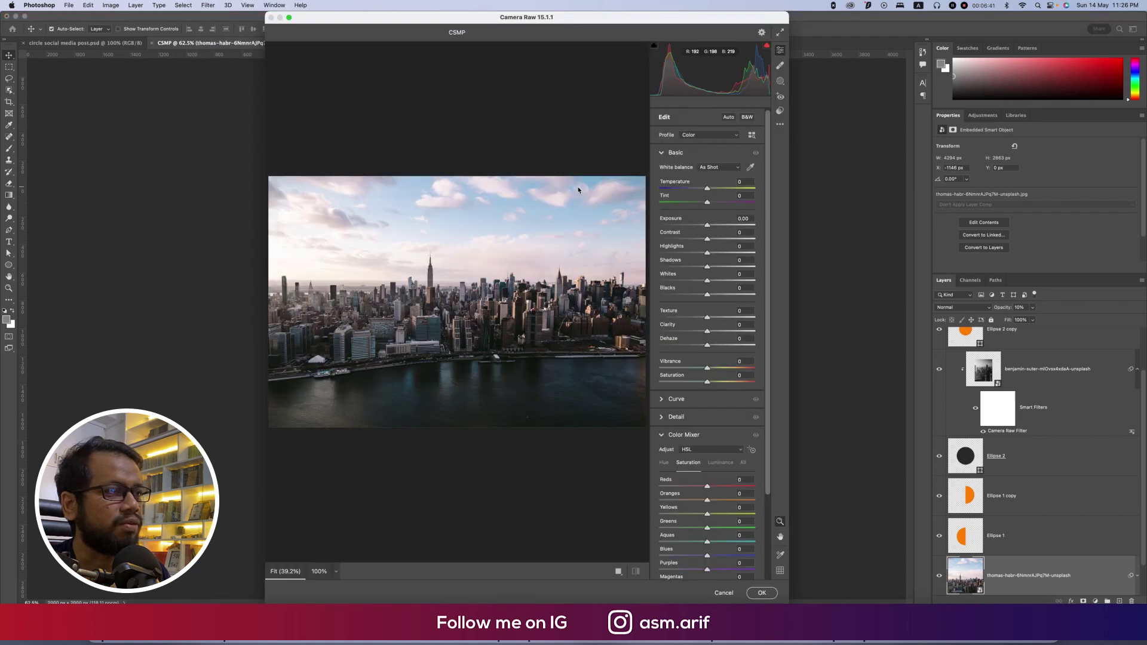
{"action": "left_click_drag", "start_coordinate": [707, 368], "coordinate": [660, 382]}
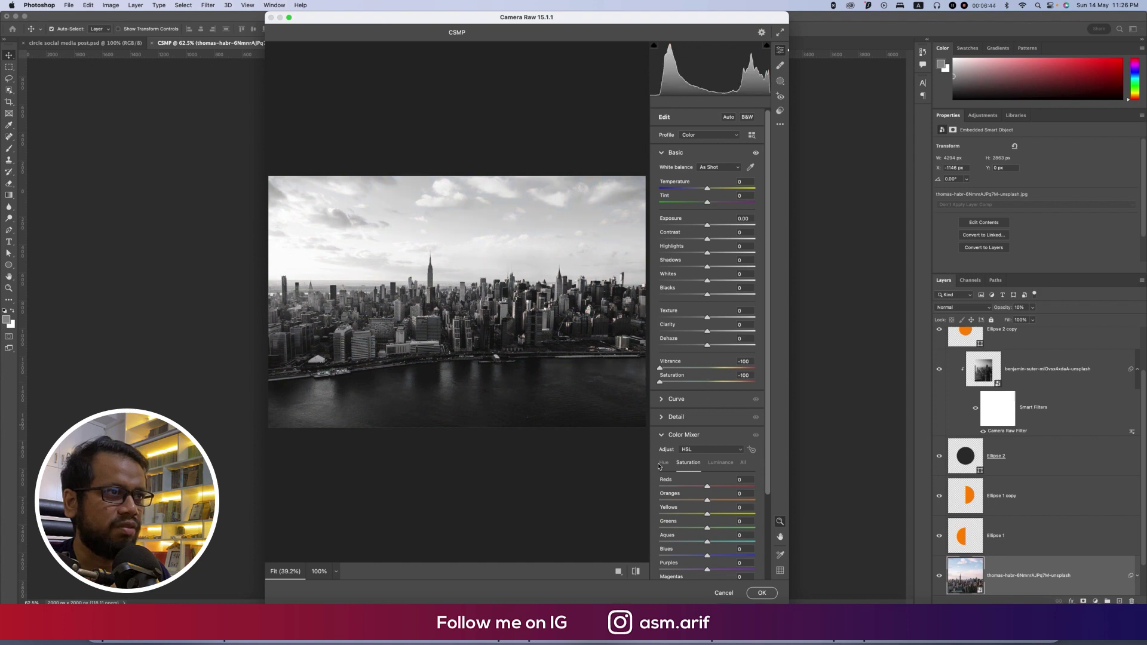
{"action": "left_click", "coordinate": [762, 592]}
{"action": "key", "text": "super+1"}
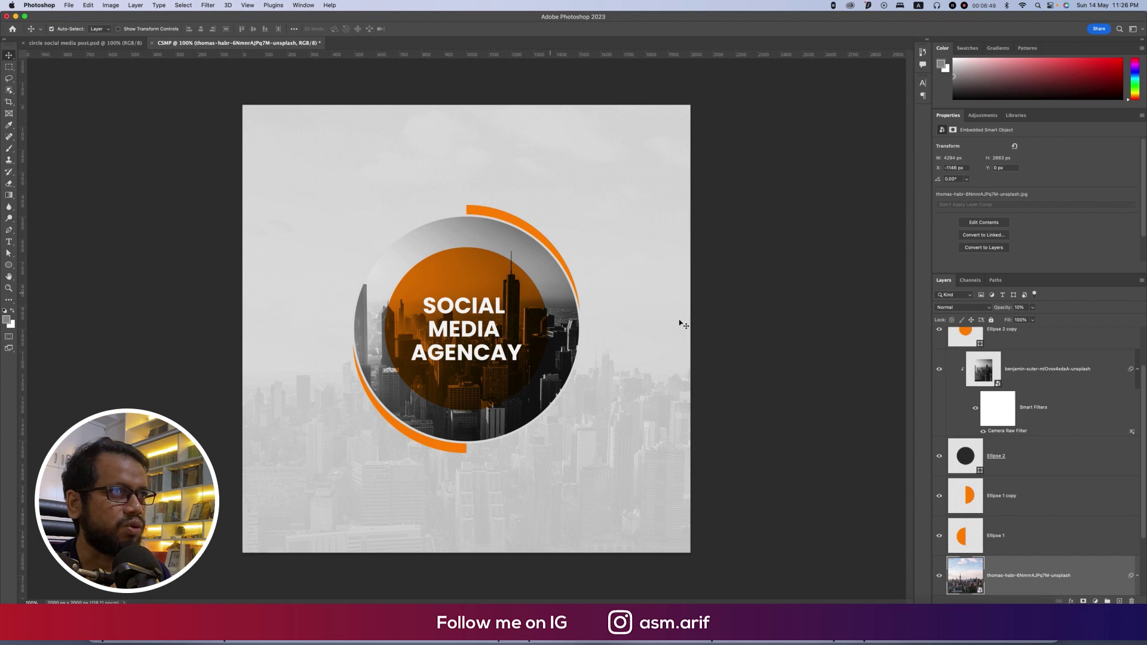
- Duplicate the dark Ellipse 2 circle layer
{"action": "left_click", "coordinate": [1029, 460]}
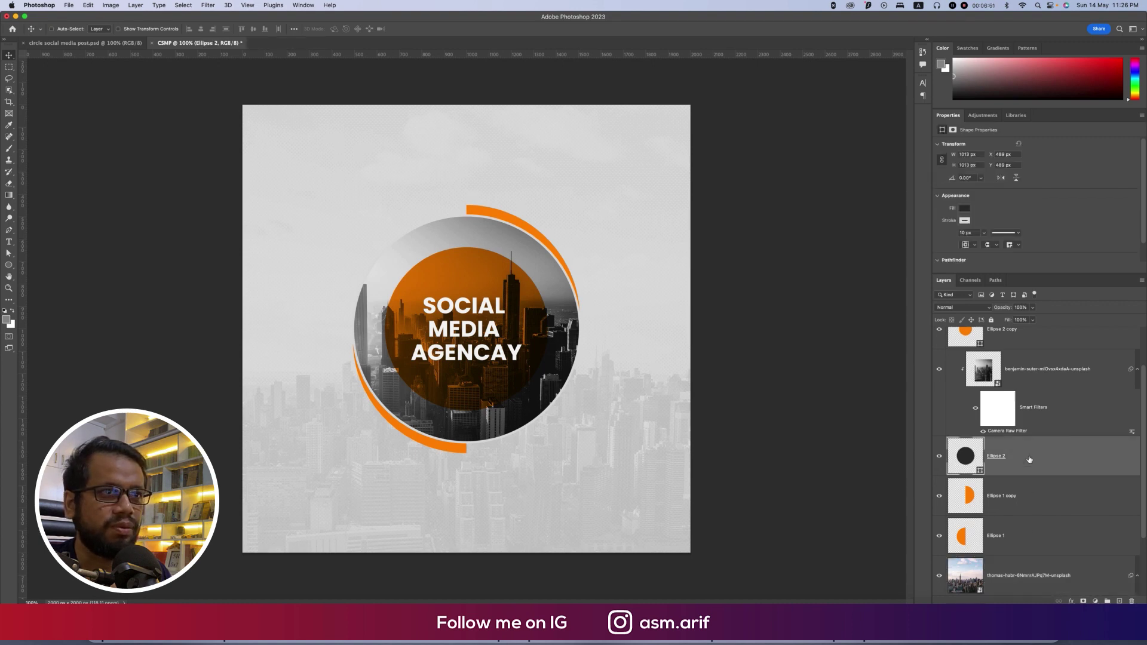
{"action": "key", "text": "super+j"}
{"action": "key", "text": "super+t"}
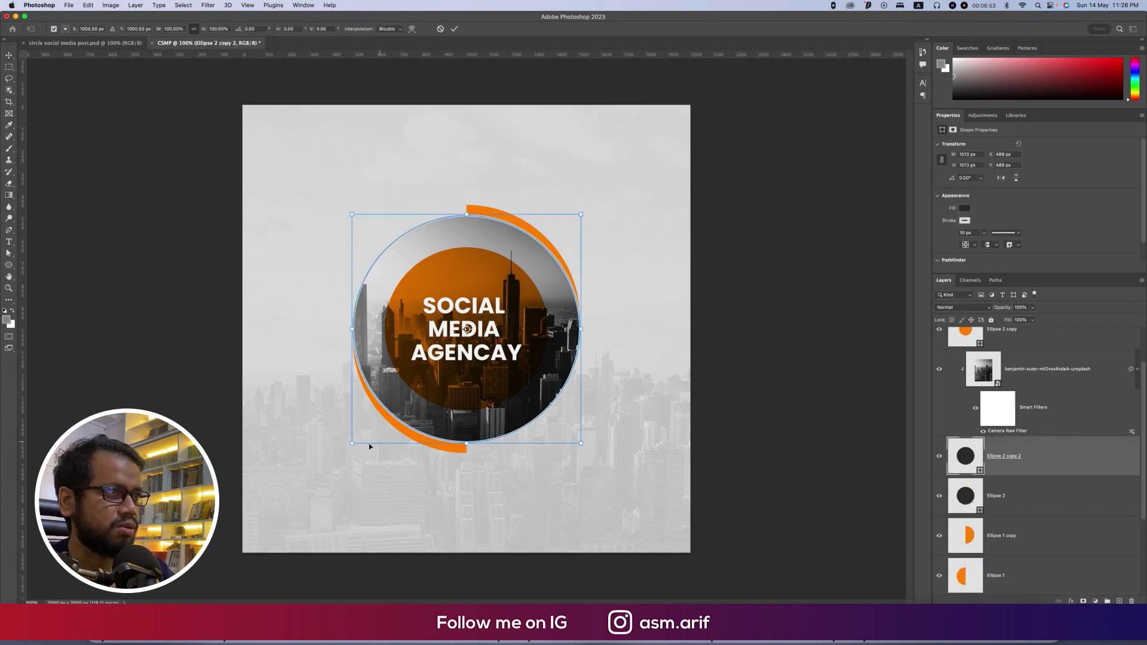
{"action": "left_click_drag", "start_coordinate": [352, 443], "coordinate": [512, 282]}
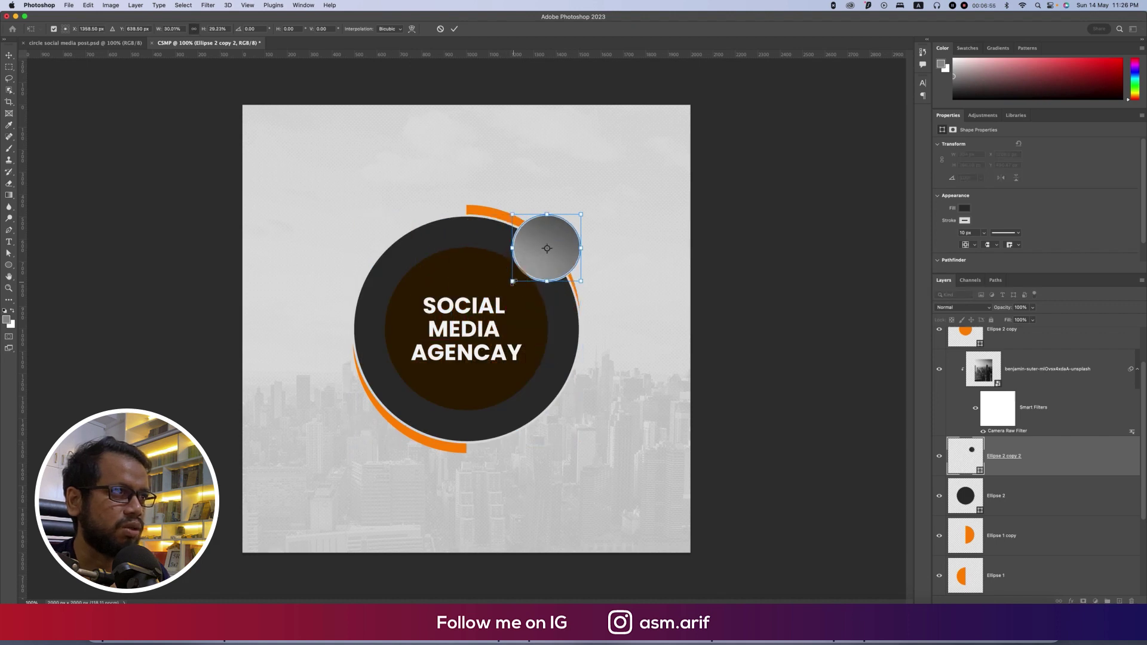
{"action": "key", "text": "super+z"}
{"action": "key", "text": "Return"}
- Move the Ellipse 2 duplicate below the original circle and clip the black-and-white city photo to Ellipse 2 again
{"action": "left_click_drag", "start_coordinate": [1073, 470], "coordinate": [1068, 502]}
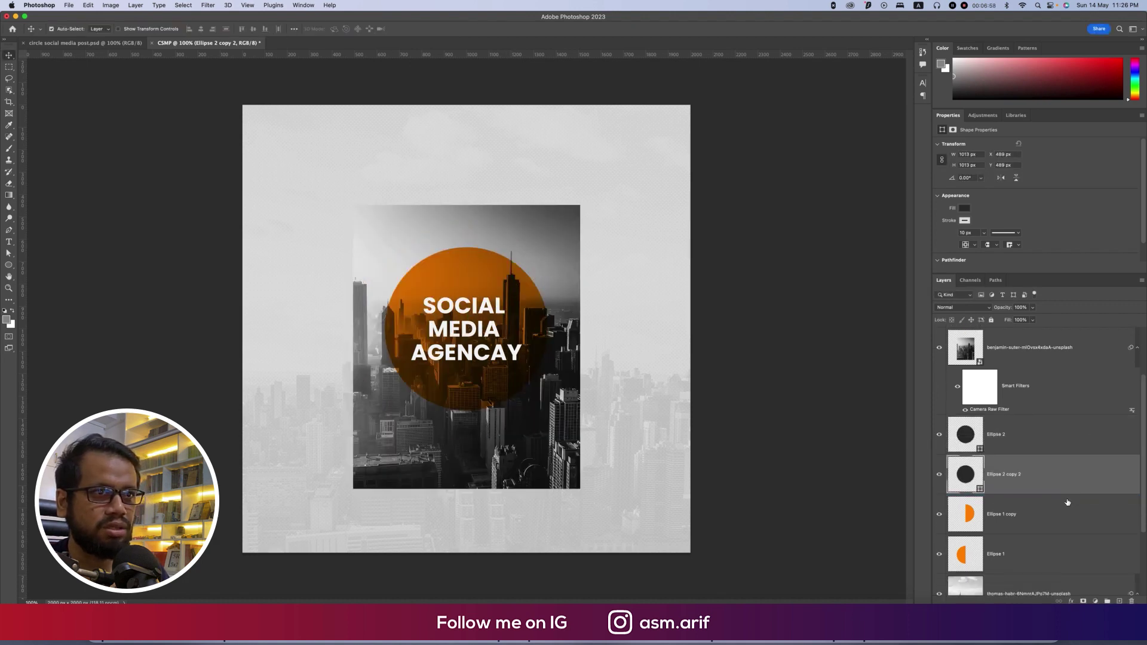
{"action": "left_click", "coordinate": [1043, 445]}
{"action": "left_click", "coordinate": [1037, 361]}
{"action": "right_click", "coordinate": [1037, 361]}
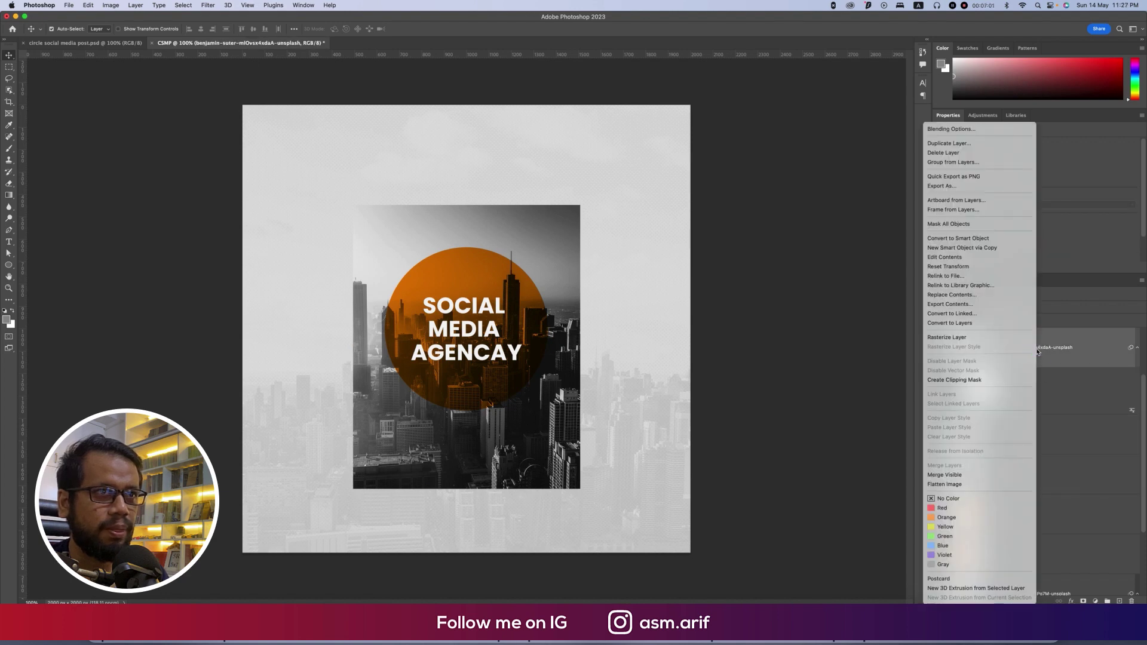
{"action": "left_click", "coordinate": [980, 381]}
{"action": "key", "text": "super+alt+g"}
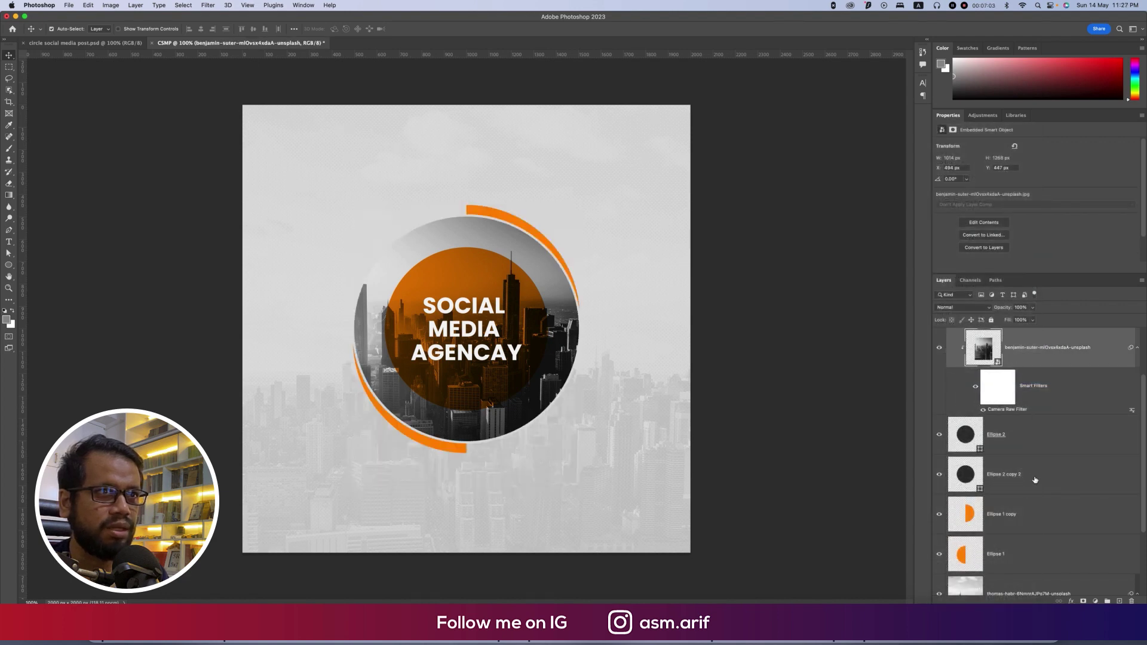
- Remove the stroke from the duplicated dark circle and move its layer below both orange arc layers
{"action": "left_click", "coordinate": [1036, 474]}
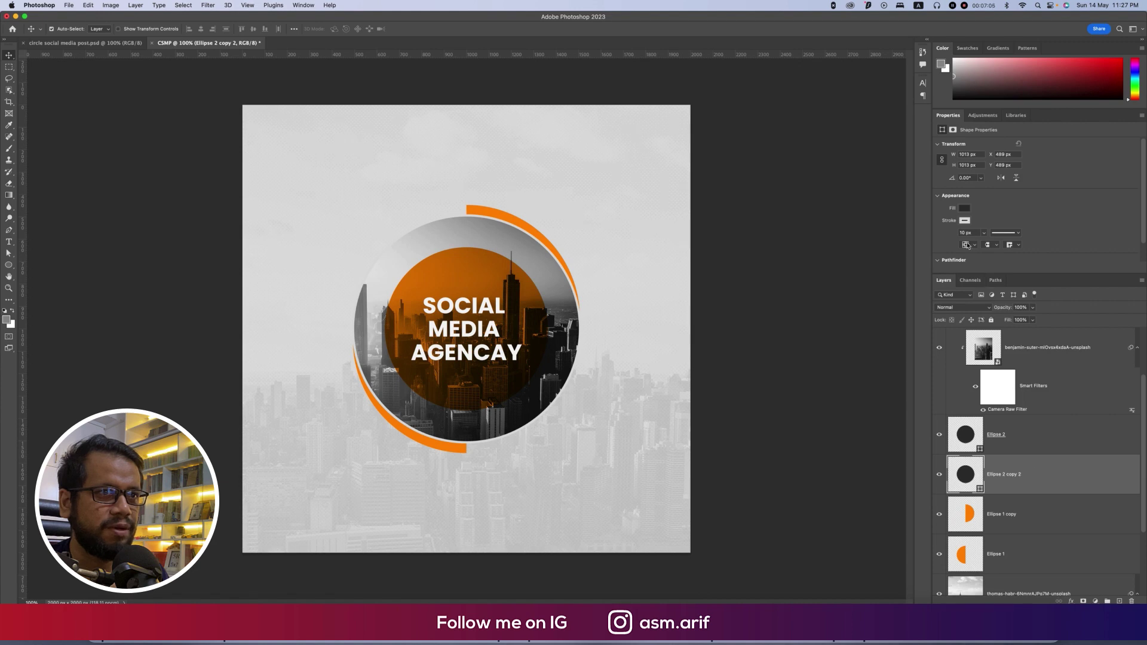
{"action": "left_click", "coordinate": [965, 221]}
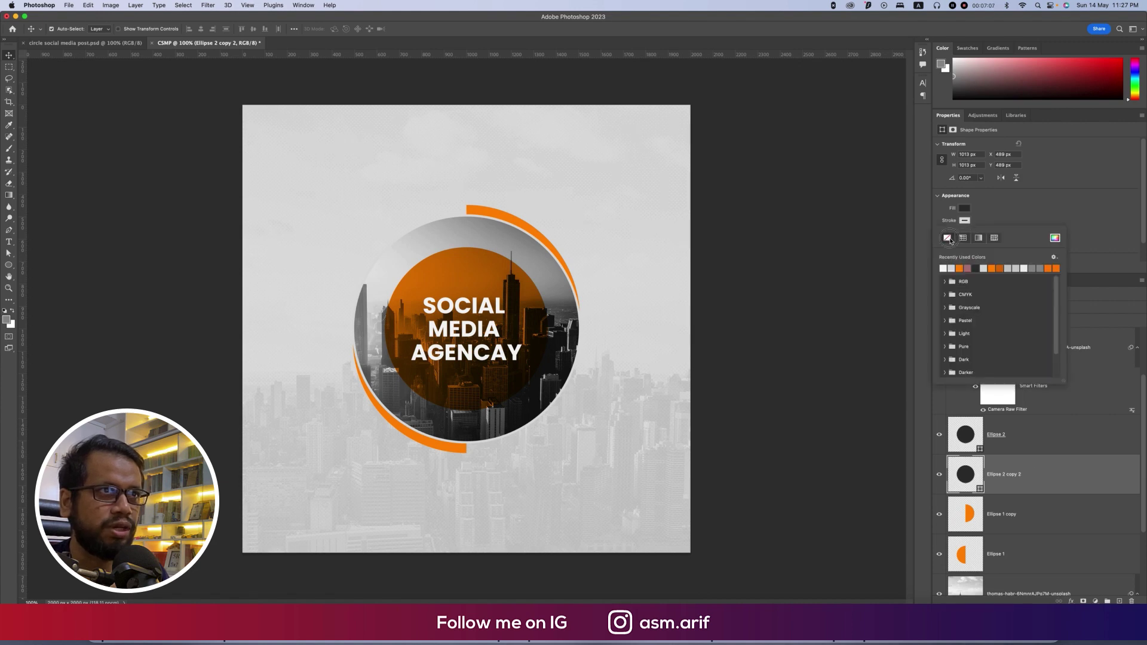
{"action": "left_click", "coordinate": [948, 238]}
{"action": "left_click", "coordinate": [994, 214]}
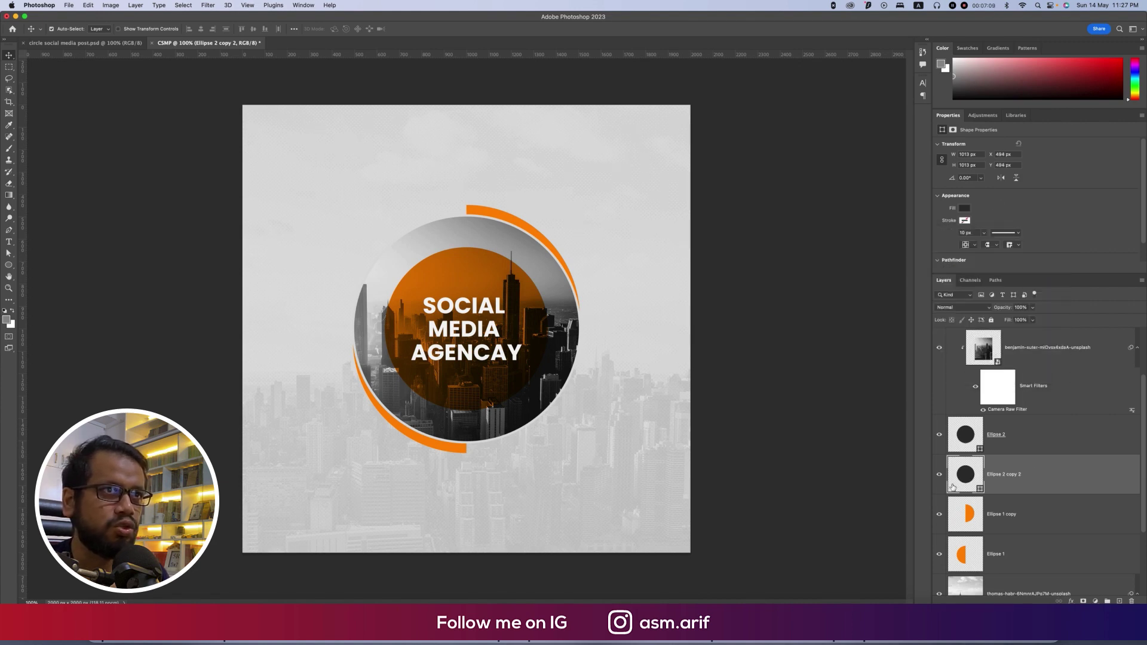
{"action": "left_click_drag", "start_coordinate": [1027, 484], "coordinate": [1022, 559]}
- Shrink the dark circle to about 299 px behind the upper-right arc and place a copy behind the lower-left arc
{"action": "key", "text": "super+t"}
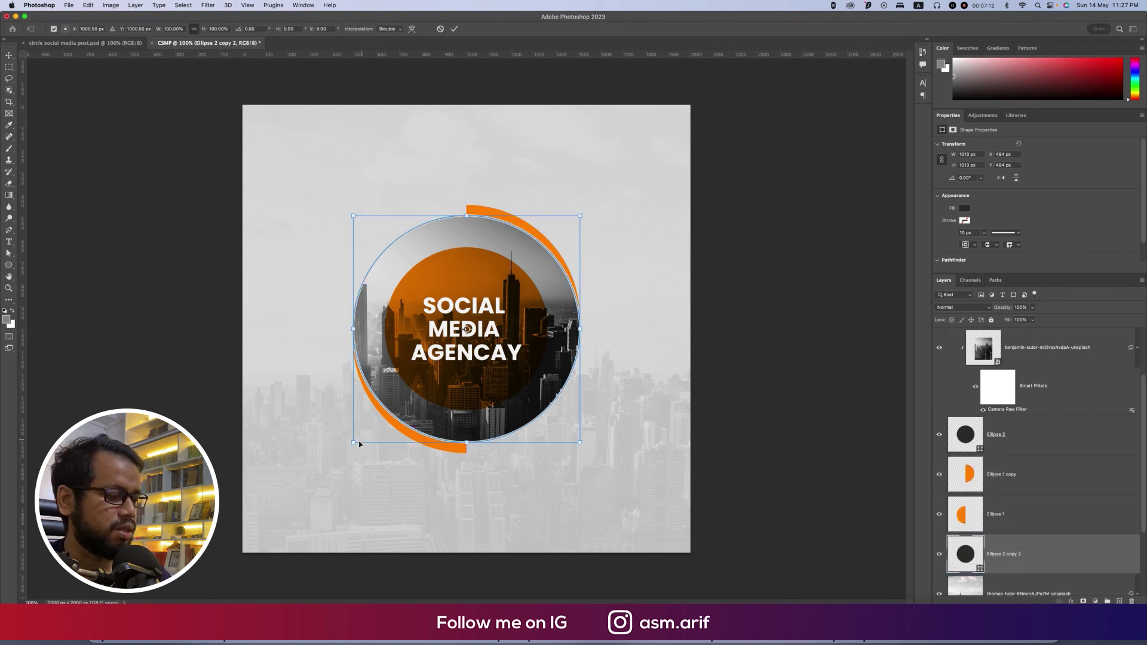
{"action": "left_click_drag", "start_coordinate": [359, 443], "coordinate": [527, 297]}
{"action": "key", "text": "Return"}
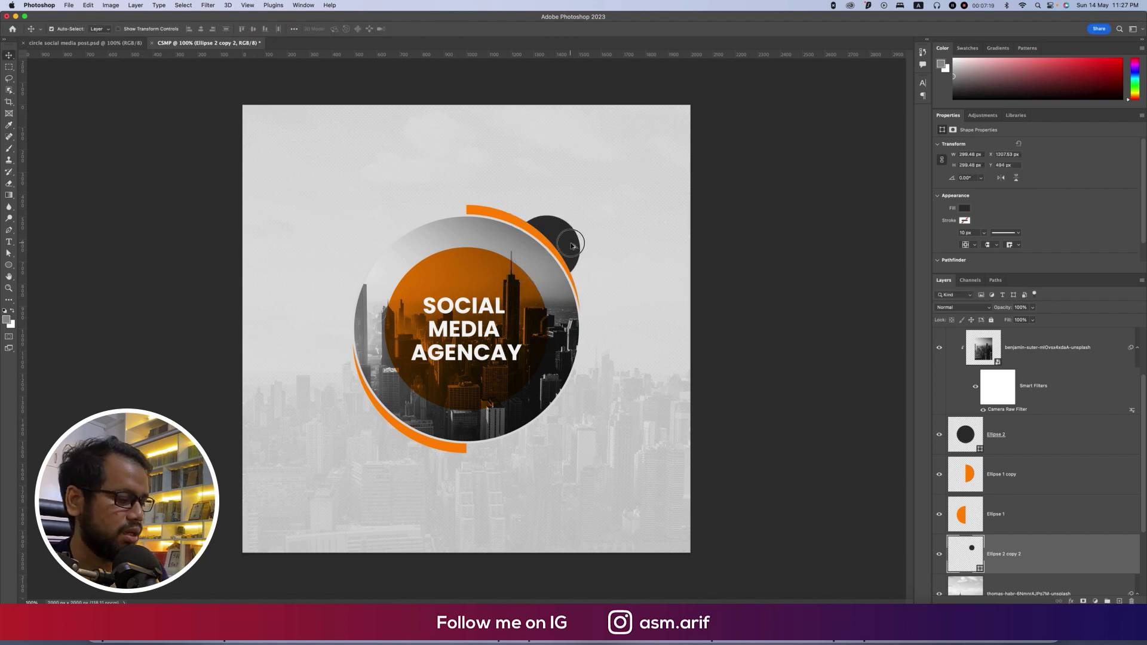
{"action": "left_click_drag", "start_coordinate": [572, 246], "coordinate": [414, 418]}
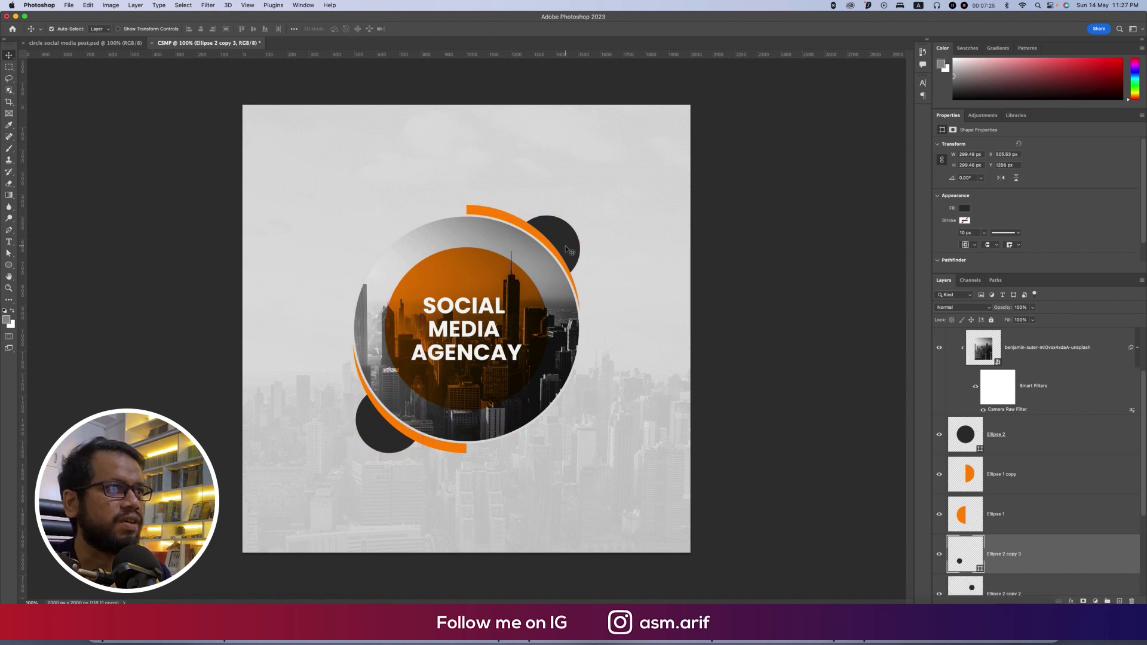
- Place the dot pattern image pngwing.com.png from Downloads, scaled to about 271 px square above the upper-right dark circle
{"action": "left_click", "coordinate": [70, 6]}
{"action": "left_click", "coordinate": [138, 179]}
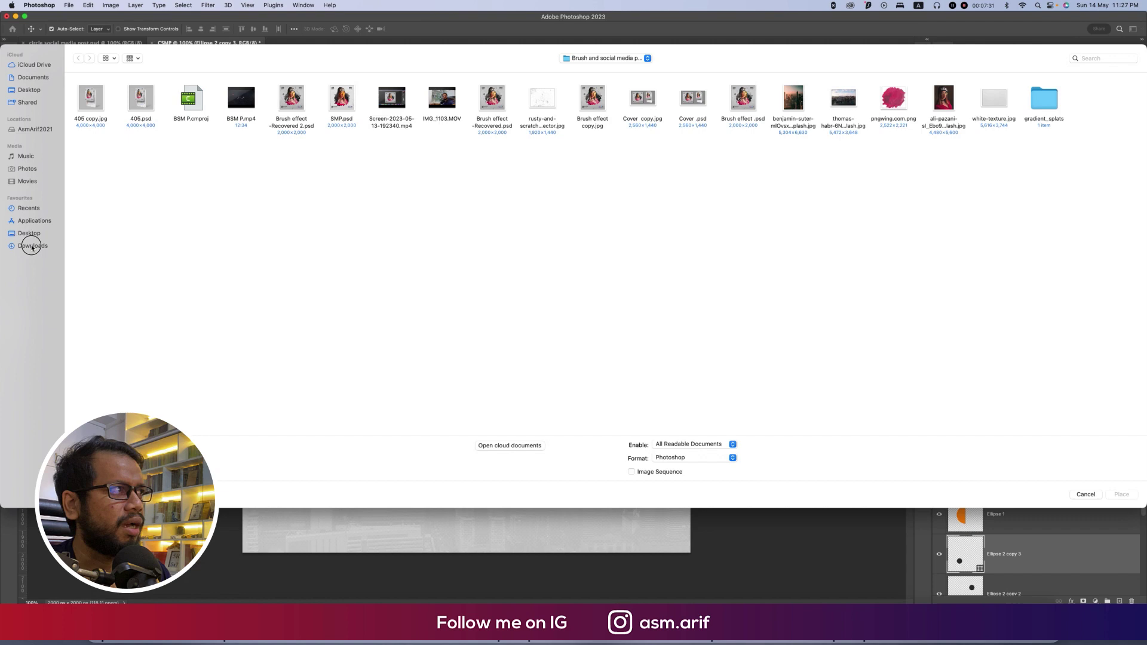
{"action": "left_click", "coordinate": [31, 245]}
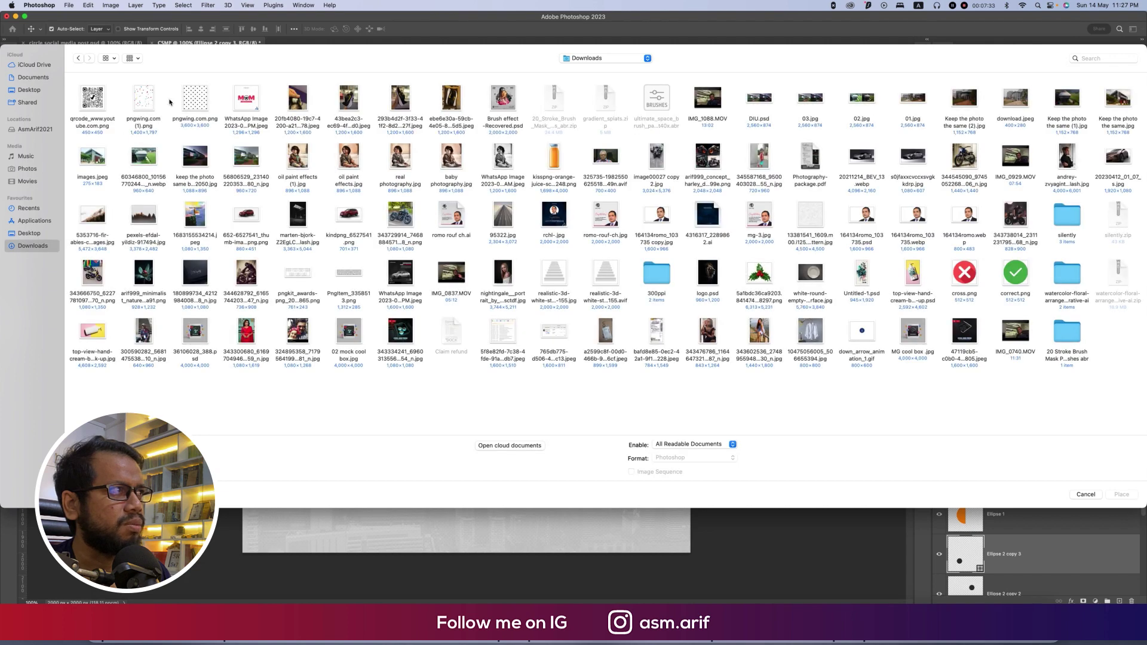
{"action": "double_click", "coordinate": [195, 97]}
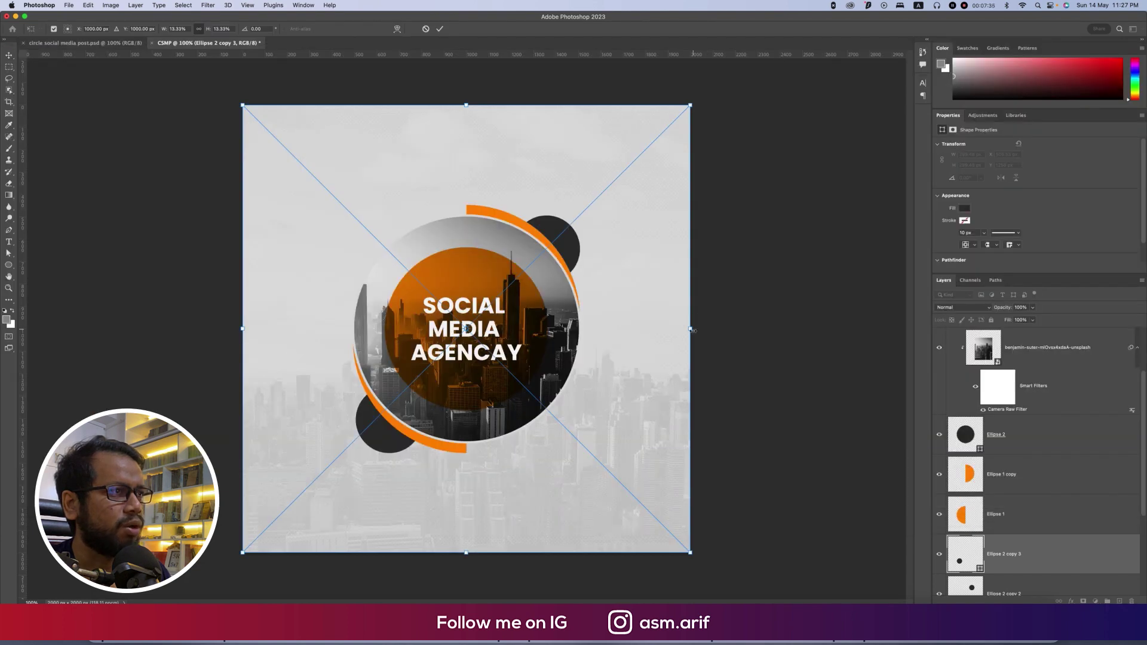
{"action": "left_click_drag", "start_coordinate": [691, 329], "coordinate": [570, 165]}
{"action": "key", "text": "Return"}
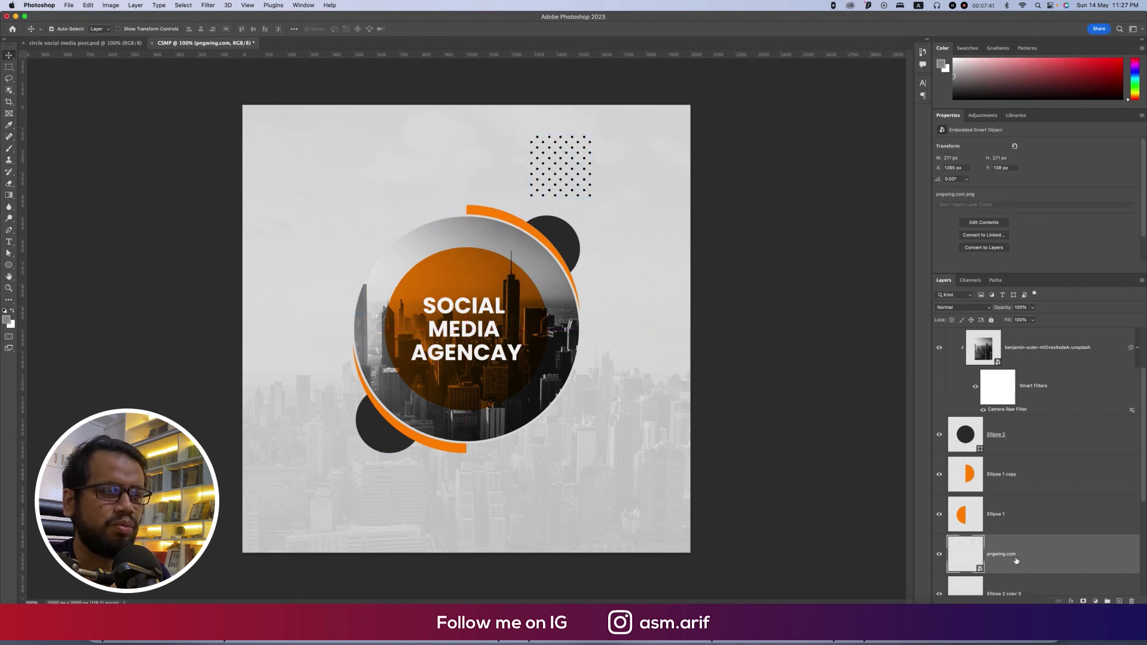
- Bring the dot pattern layer to the top of the layer stack and rasterize it
{"action": "key", "text": "super+shift+bracketright"}
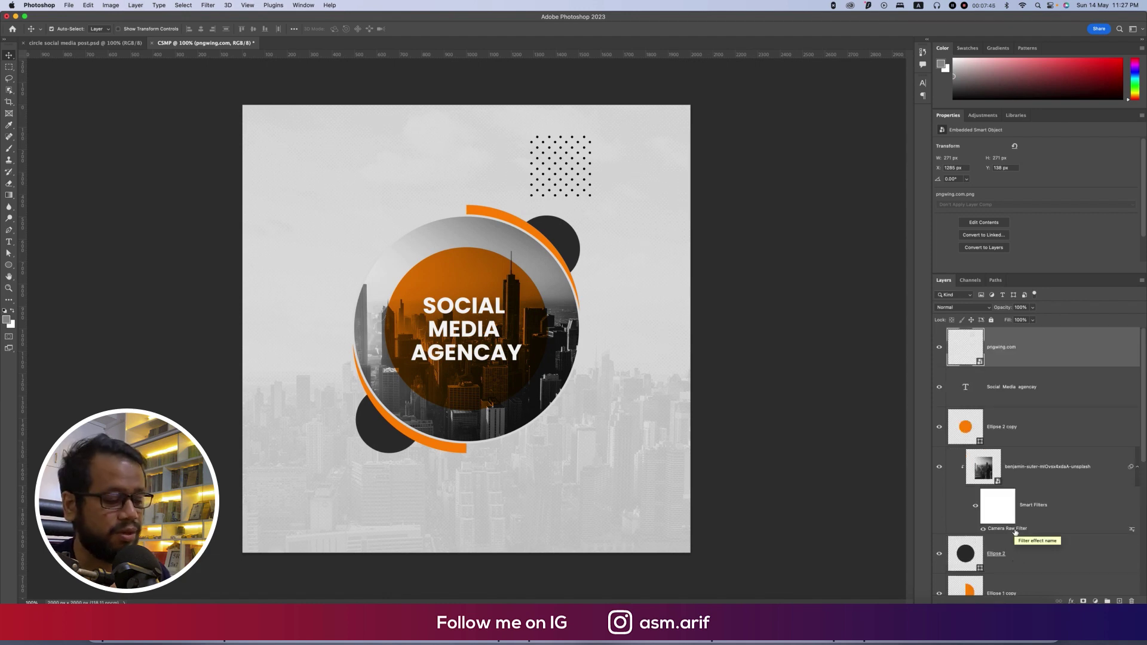
{"action": "right_click", "coordinate": [1014, 351]}
{"action": "left_click", "coordinate": [1042, 339]}
- Delete the lower rows of dots with a rectangular selection, keeping the top five rows, and deselect
{"action": "scroll", "coordinate": [594, 165], "scroll_direction": "up", "scroll_amount": 5}
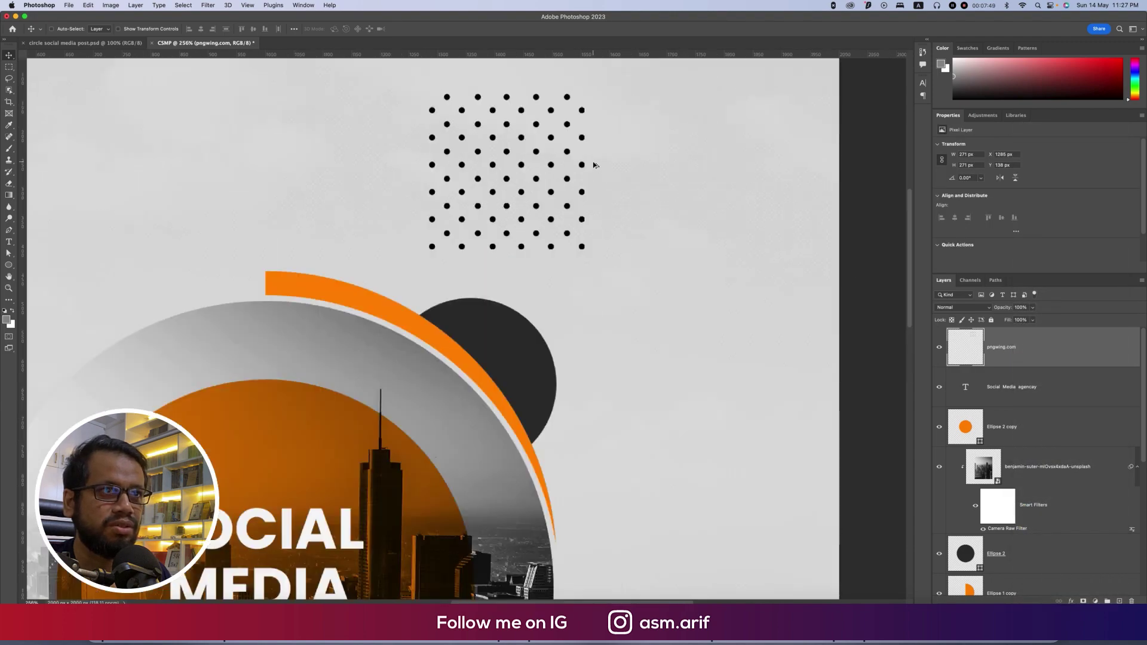
{"action": "left_click", "coordinate": [9, 66]}
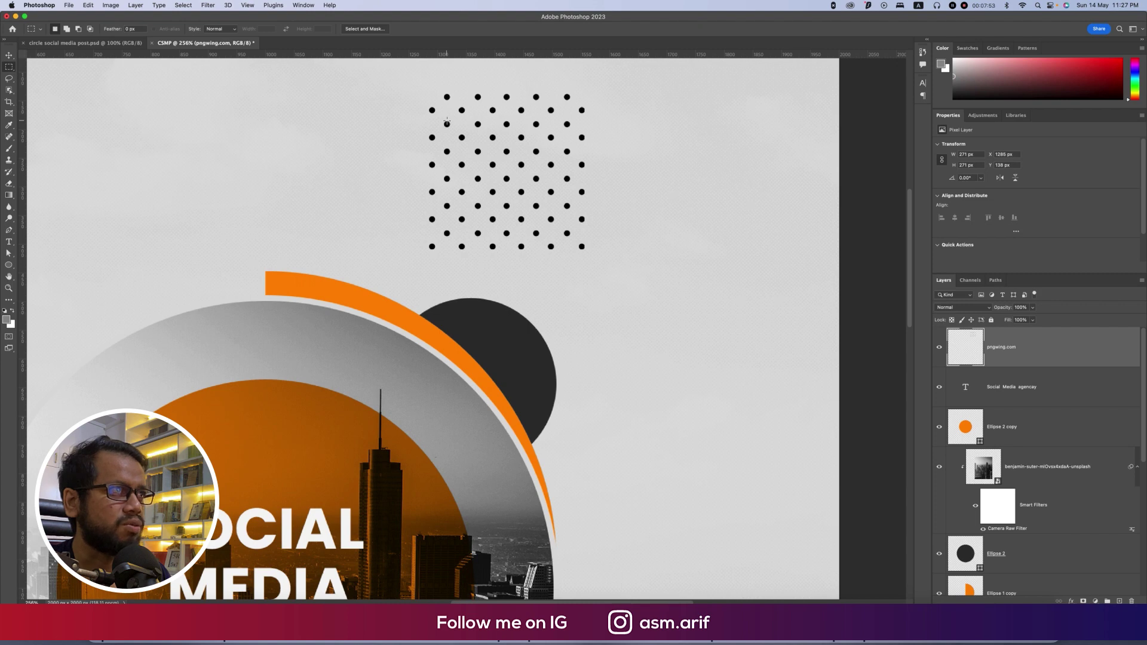
{"action": "left_click_drag", "start_coordinate": [423, 160], "coordinate": [606, 268]}
{"action": "key", "text": "Delete"}
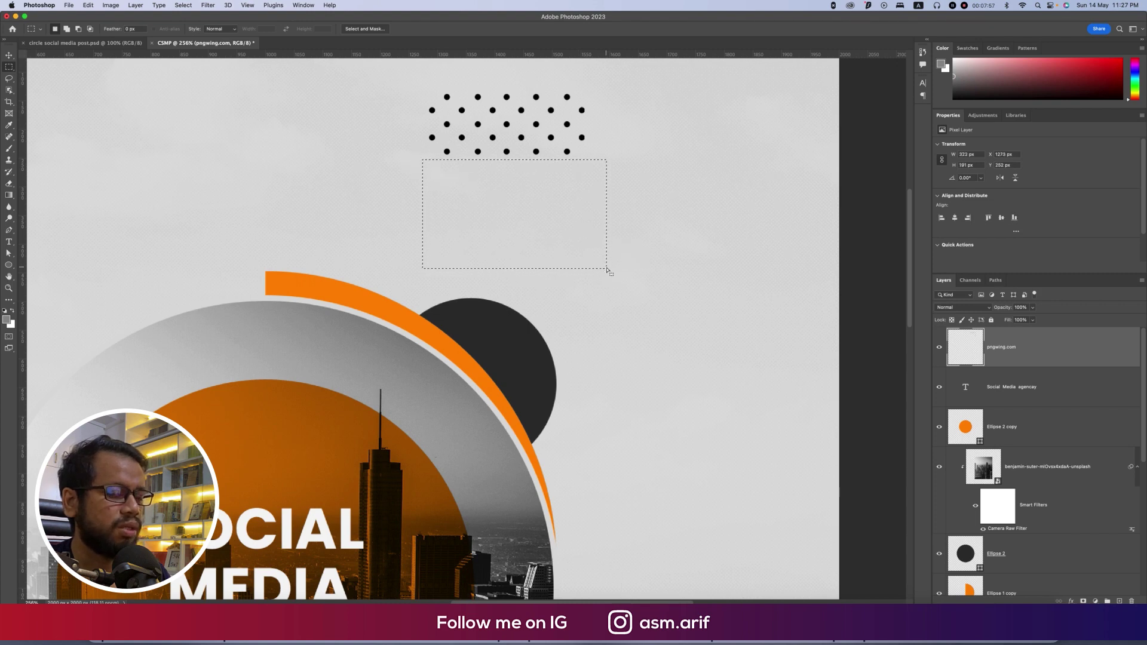
{"action": "key", "text": "super+d"}
- Apply a white Color Overlay to the dot pattern layer
{"action": "right_click", "coordinate": [1062, 355]}
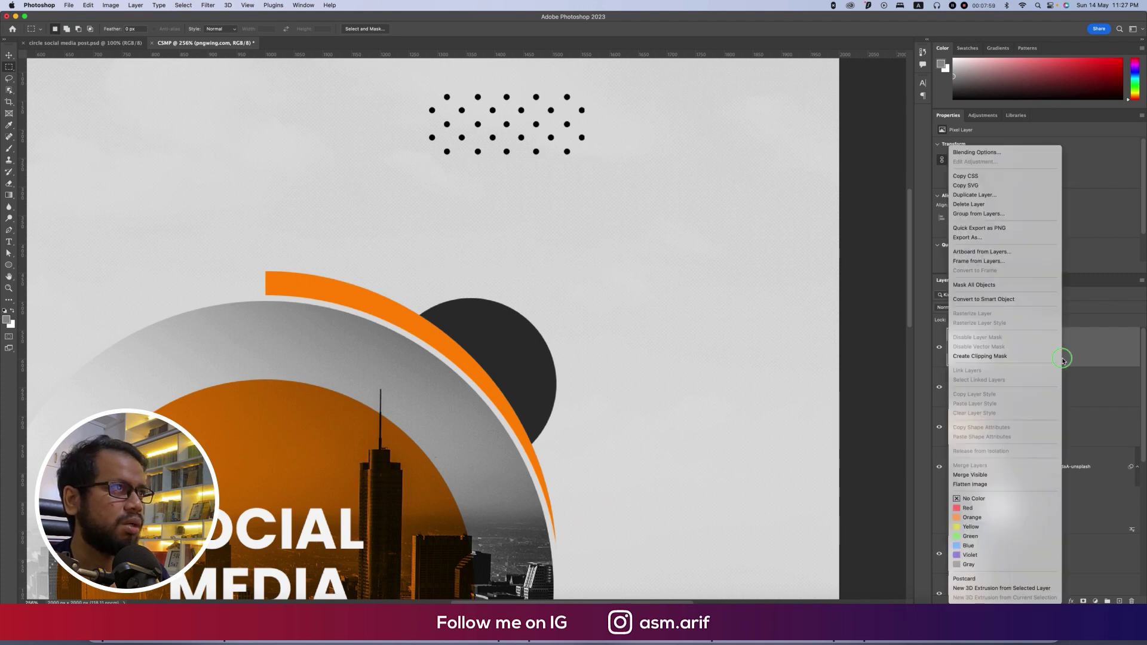
{"action": "left_click", "coordinate": [1004, 152]}
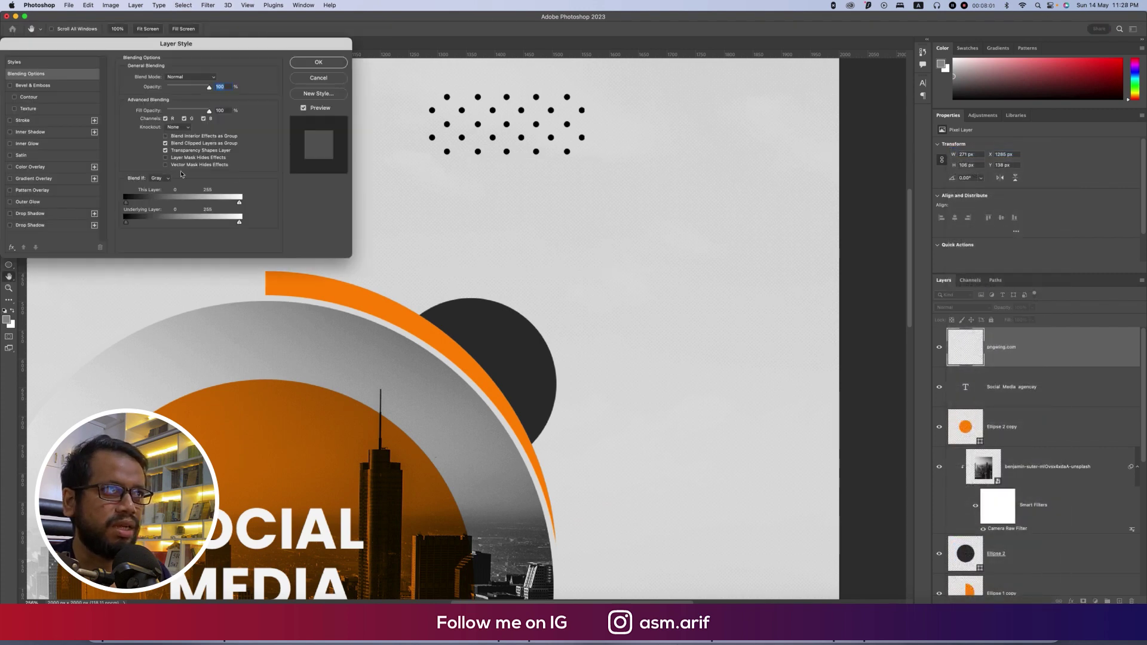
{"action": "left_click", "coordinate": [27, 167]}
{"action": "left_click", "coordinate": [214, 78]}
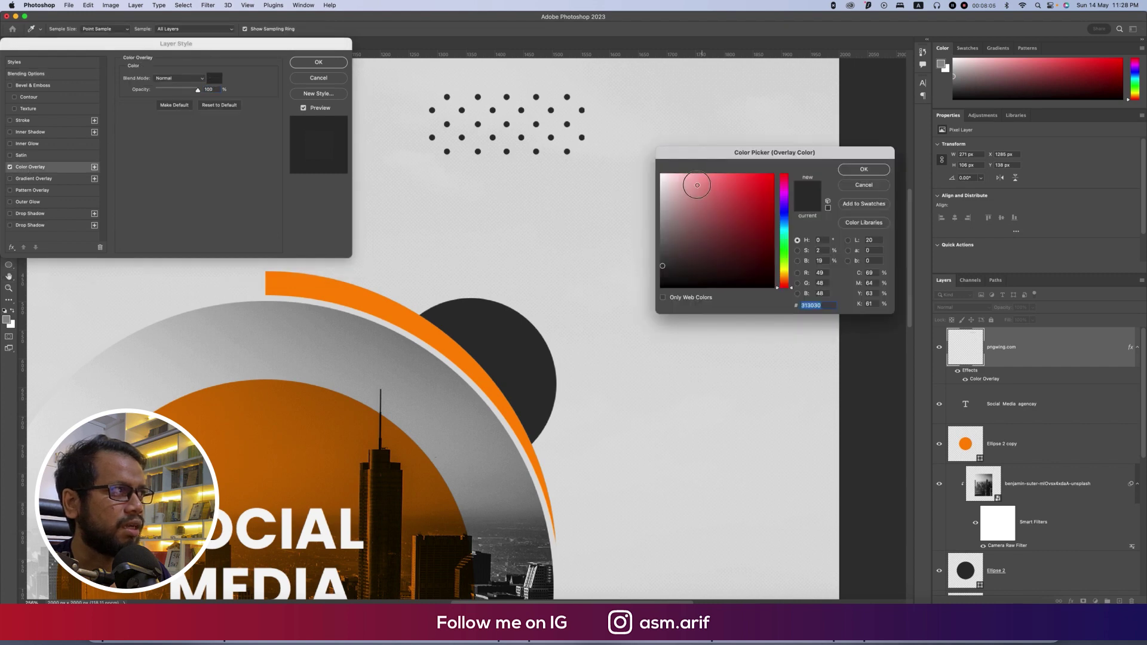
{"action": "left_click", "coordinate": [661, 175]}
{"action": "left_click", "coordinate": [846, 171]}
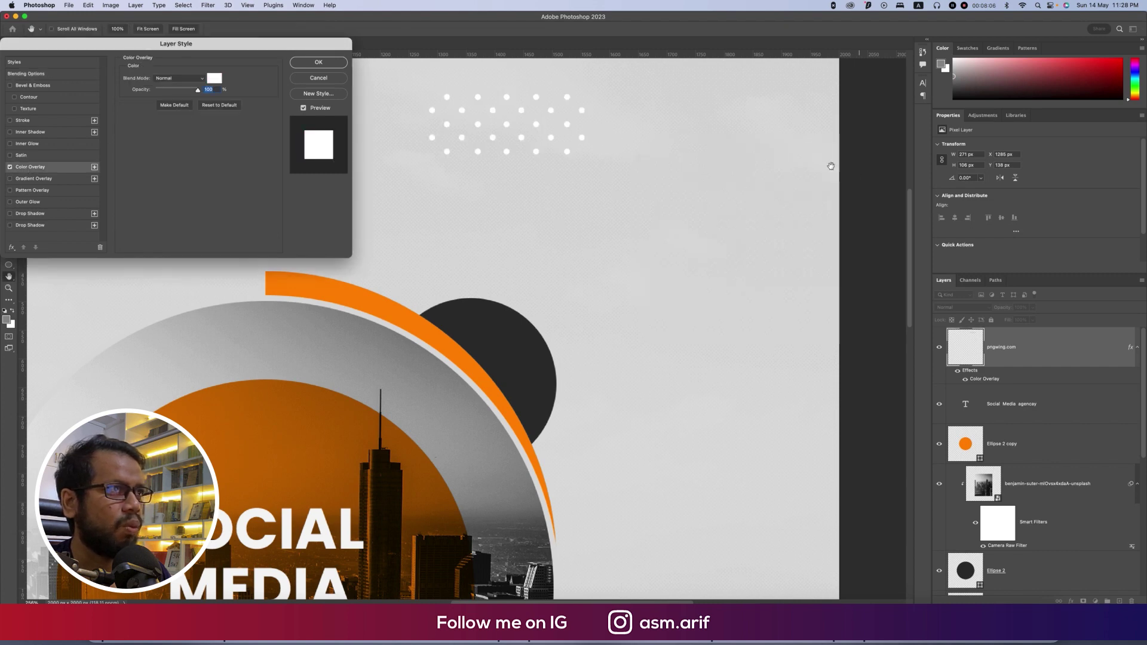
{"action": "left_click", "coordinate": [324, 62]}
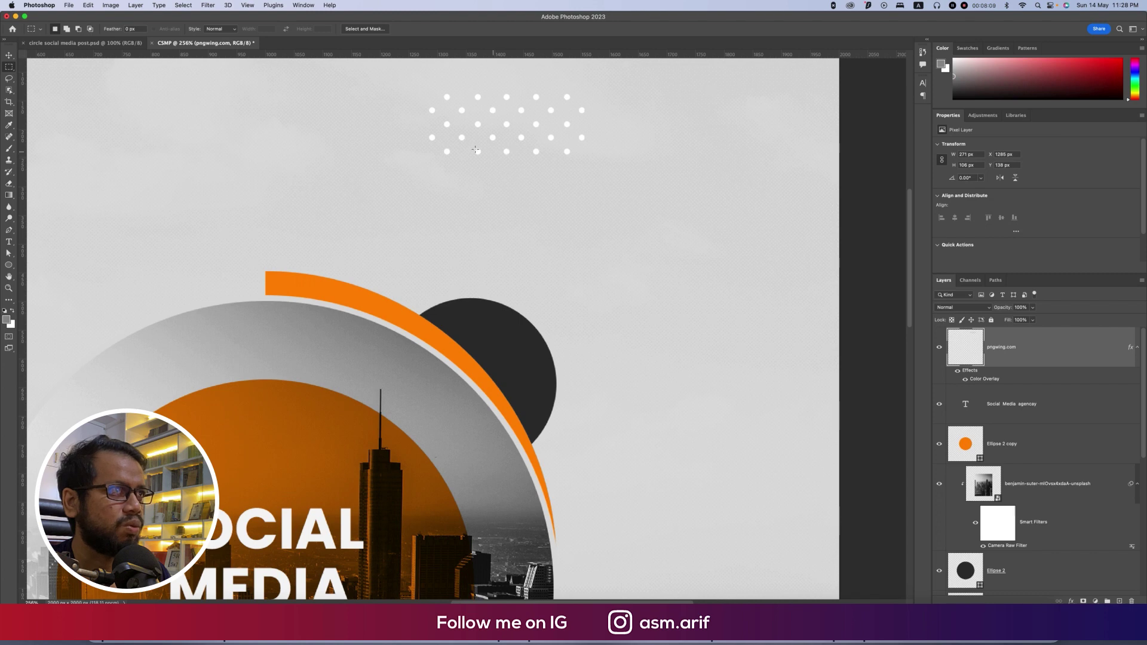
- Shrink the white dots to about 203 px wide over the upper-right dark circle and place a copy over the lower-left one
{"action": "key", "text": "v"}
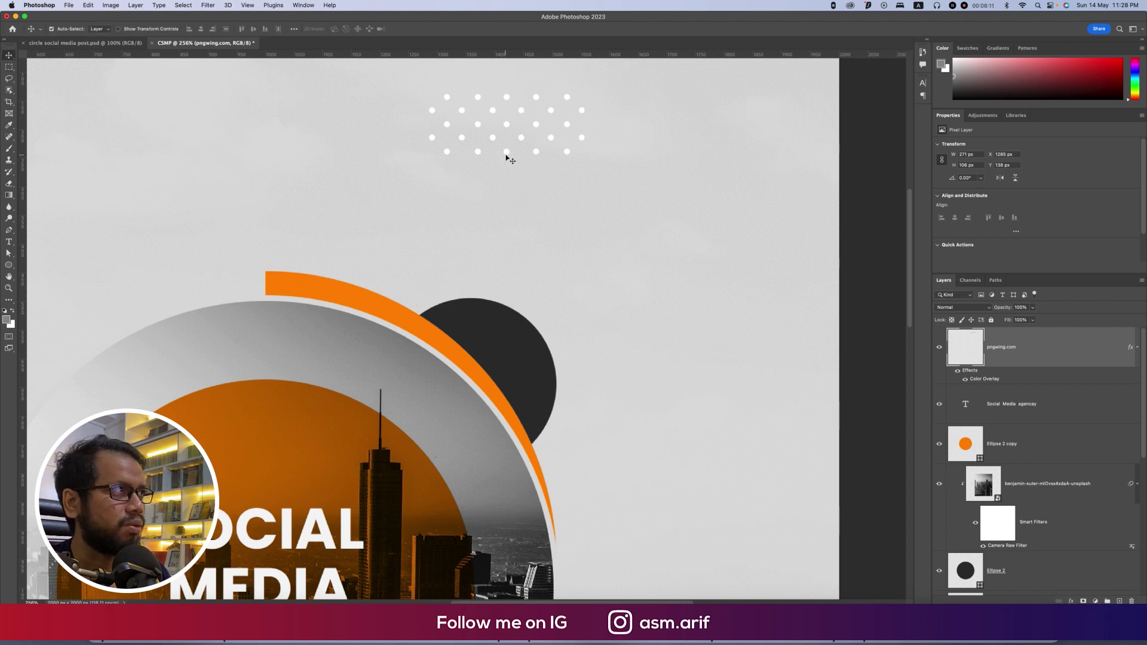
{"action": "left_click_drag", "start_coordinate": [507, 159], "coordinate": [461, 444]}
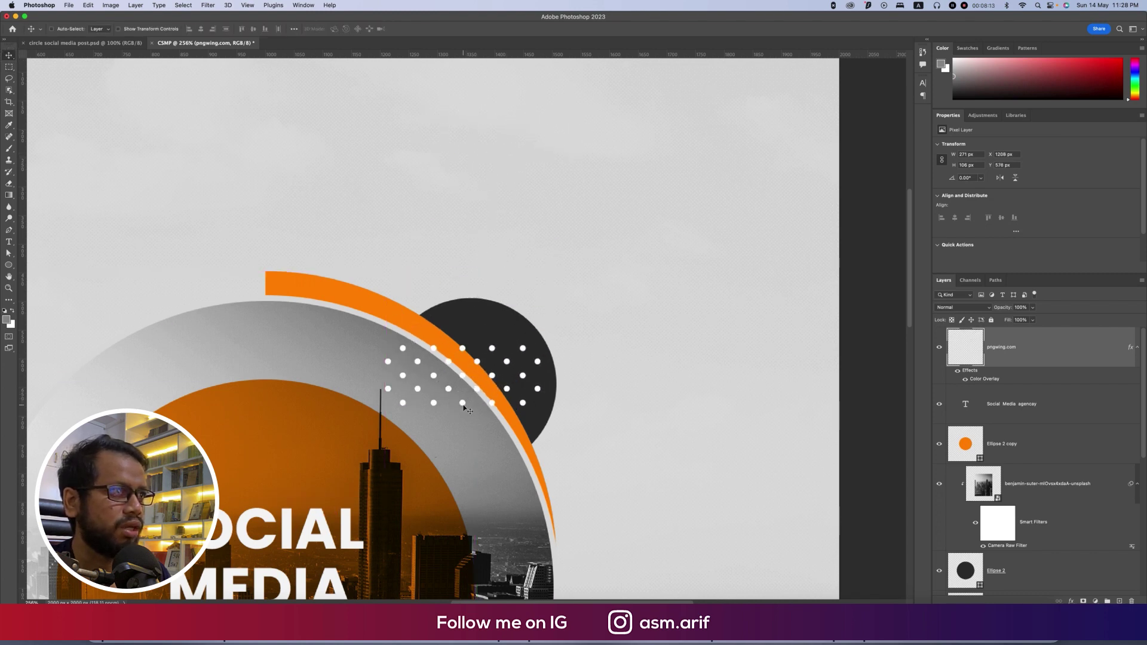
{"action": "key", "text": "super+t"}
{"action": "left_click_drag", "start_coordinate": [384, 375], "coordinate": [405, 376]}
{"action": "left_click_drag", "start_coordinate": [540, 376], "coordinate": [497, 378]}
{"action": "scroll", "coordinate": [497, 378], "scroll_direction": "down", "scroll_amount": 3}
{"action": "key", "text": "Return"}
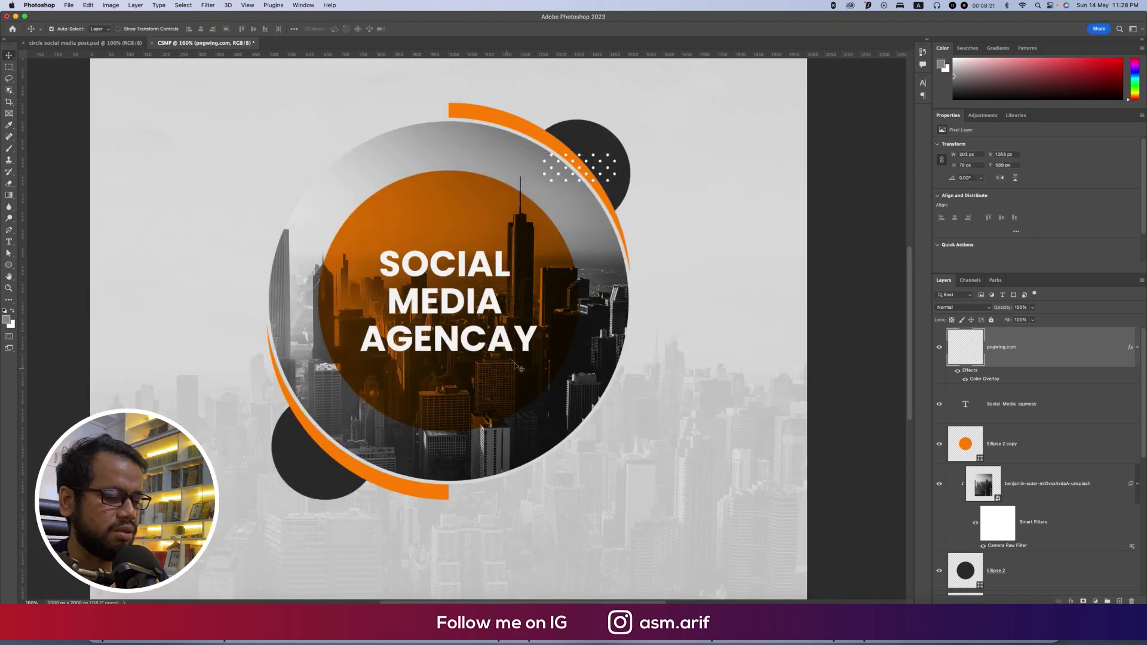
{"action": "left_click_drag", "start_coordinate": [603, 179], "coordinate": [353, 465]}
{"action": "key", "text": "super+1"}
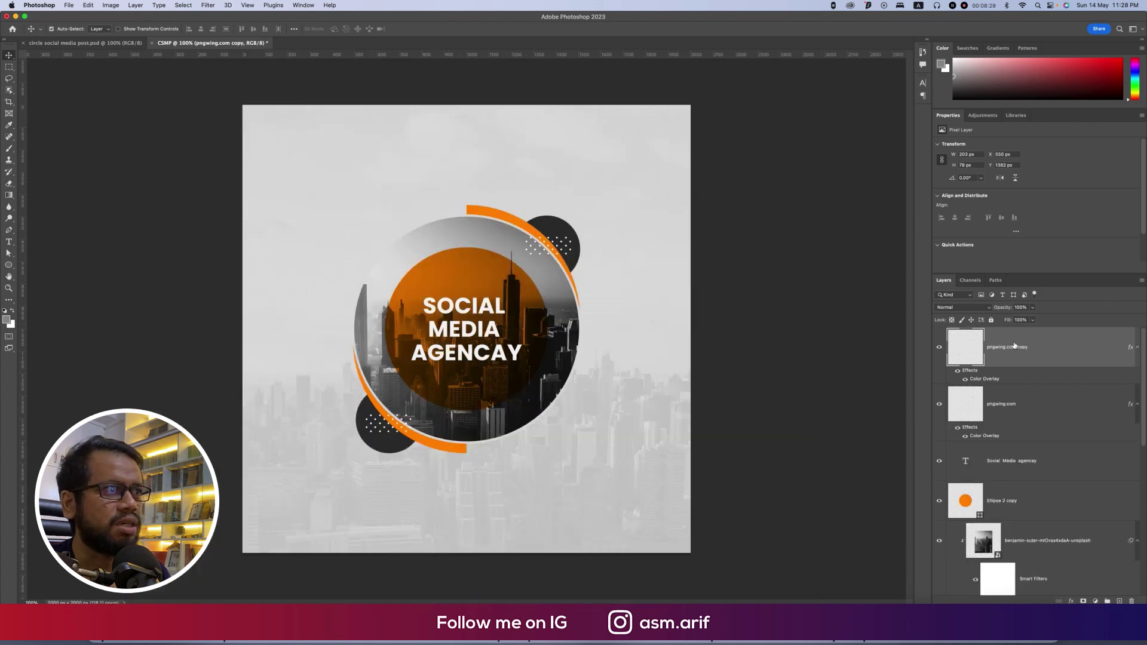
- Group the layers from the dot pattern copy down to Ellipse 2 copy 2 and centre the group horizontally on the canvas
{"action": "scroll", "coordinate": [1016, 359], "scroll_direction": "down", "scroll_amount": 6}
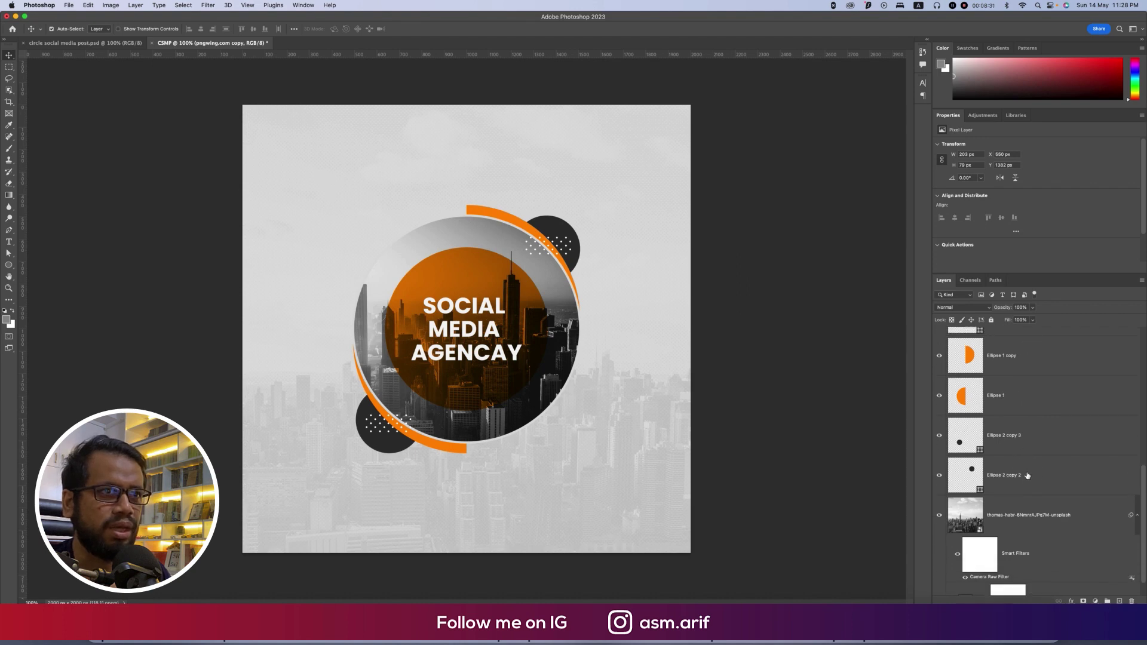
{"action": "left_click", "coordinate": [1027, 475], "text": "shift"}
{"action": "key", "text": "super+g"}
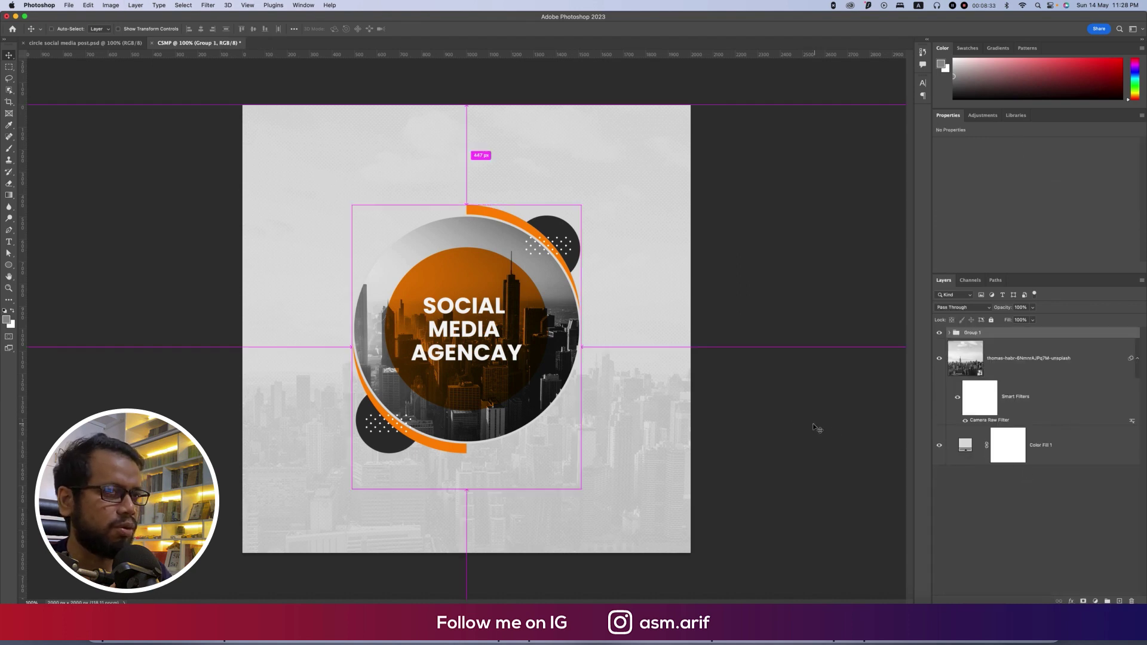
{"action": "key", "text": "super+a"}
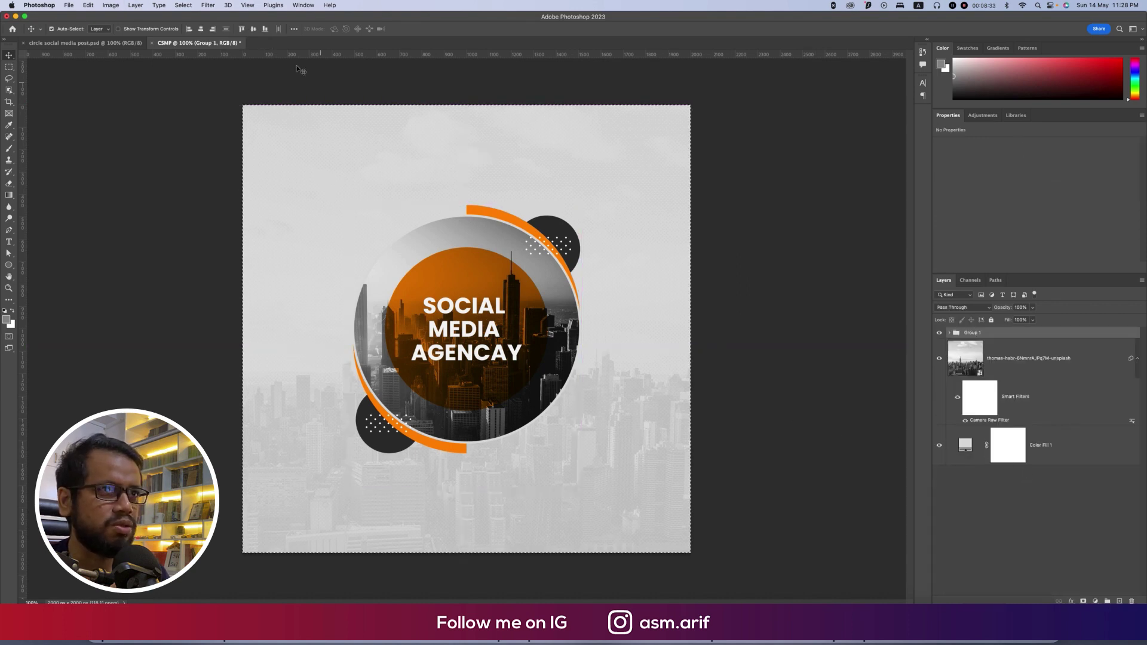
{"action": "left_click", "coordinate": [201, 29]}
{"action": "key", "text": "super+d"}
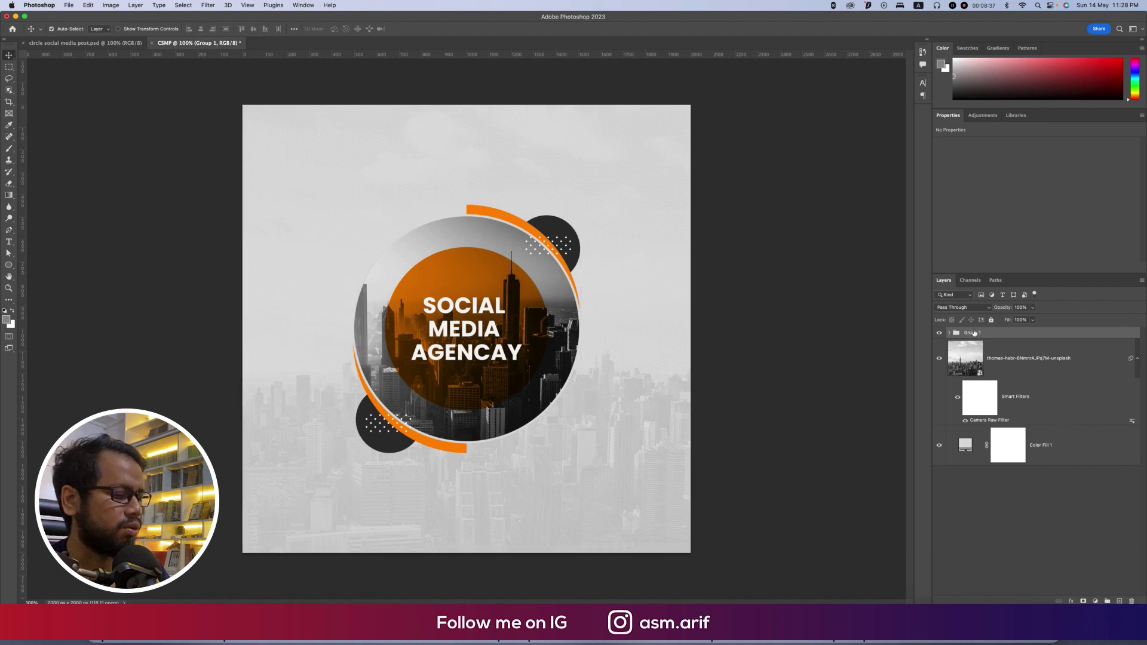
- Rename the new layer group as Circle
{"action": "double_click", "coordinate": [973, 333]}
{"action": "type", "text": "Circle"}
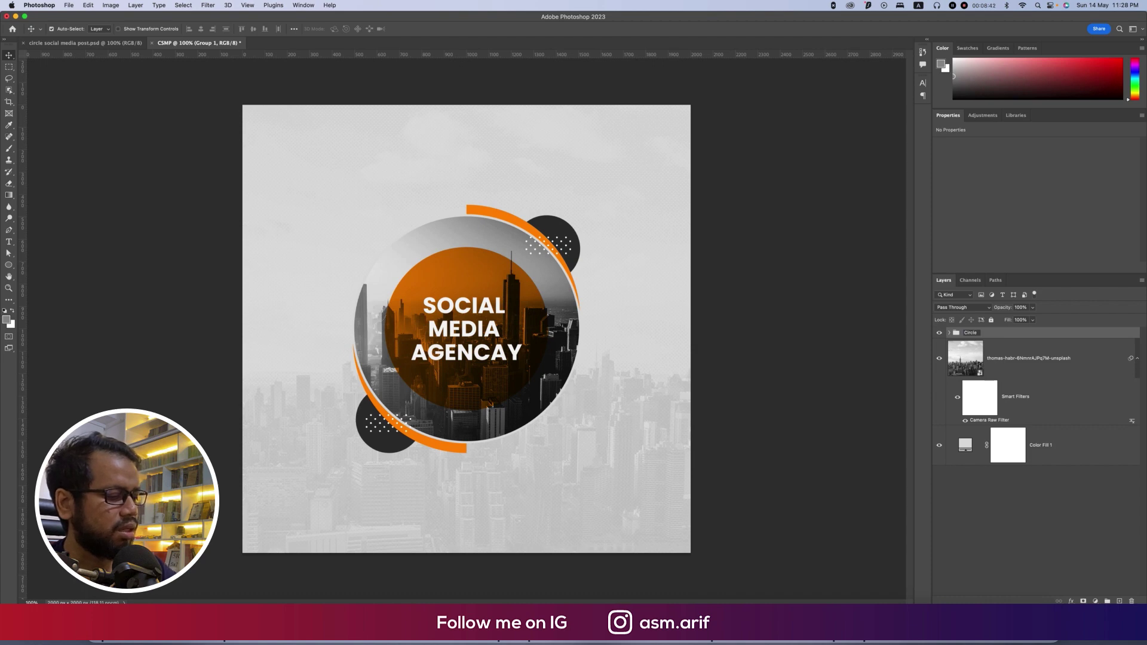
{"action": "key", "text": "Return"}
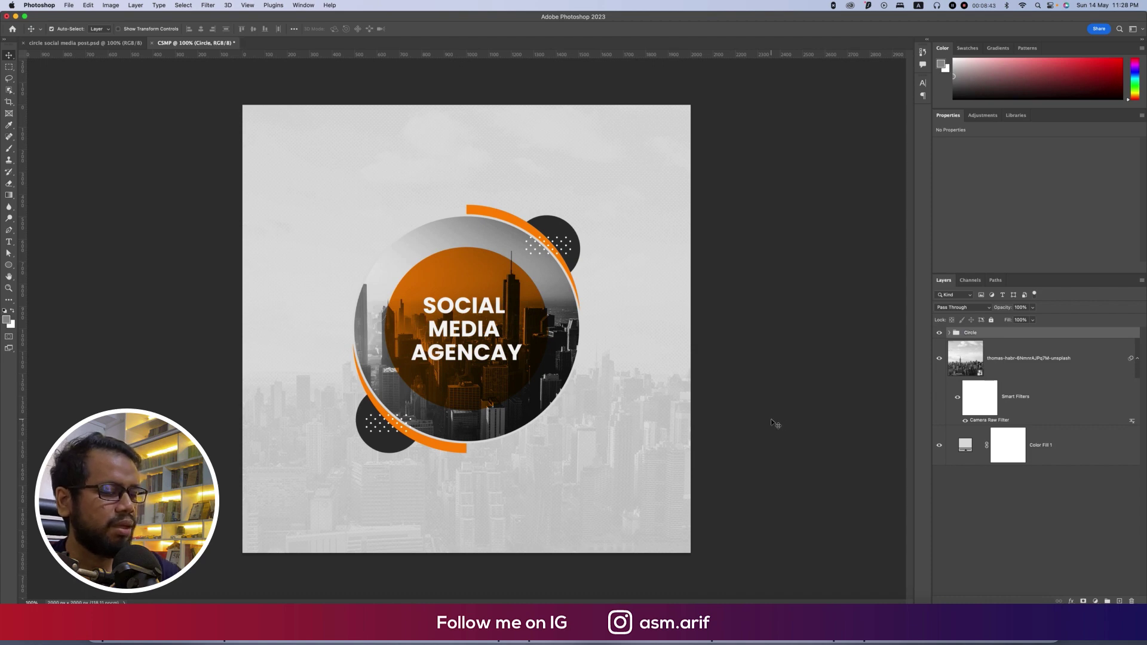
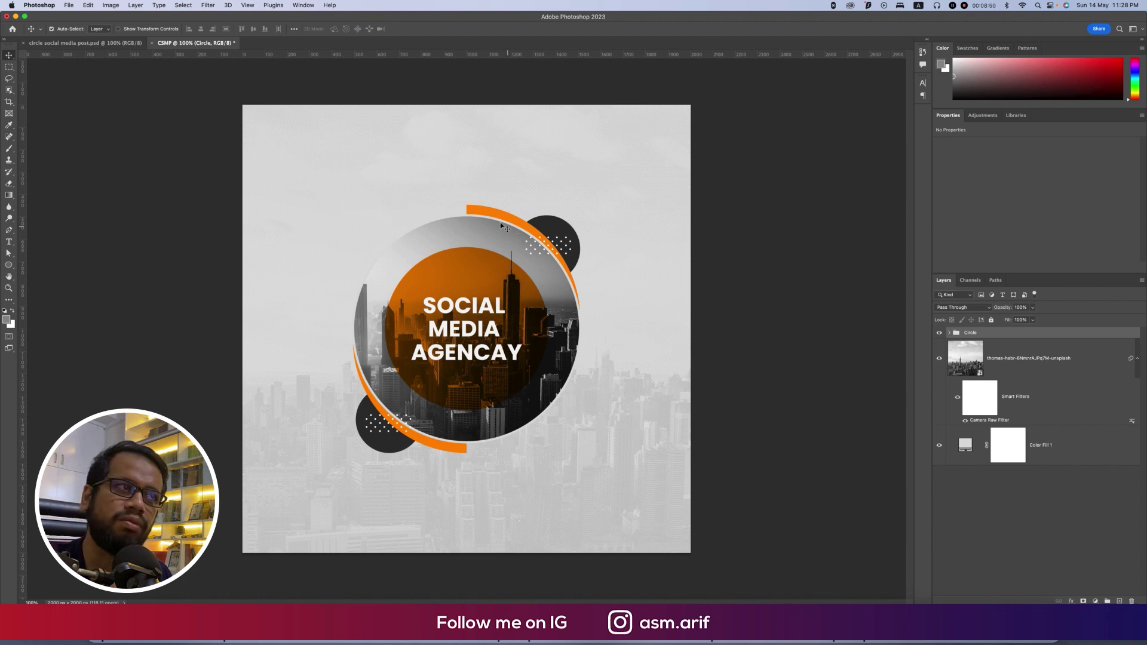
- Check the small triangles in the reference post and add an empty layer above the Circle group
{"action": "left_click", "coordinate": [84, 43]}
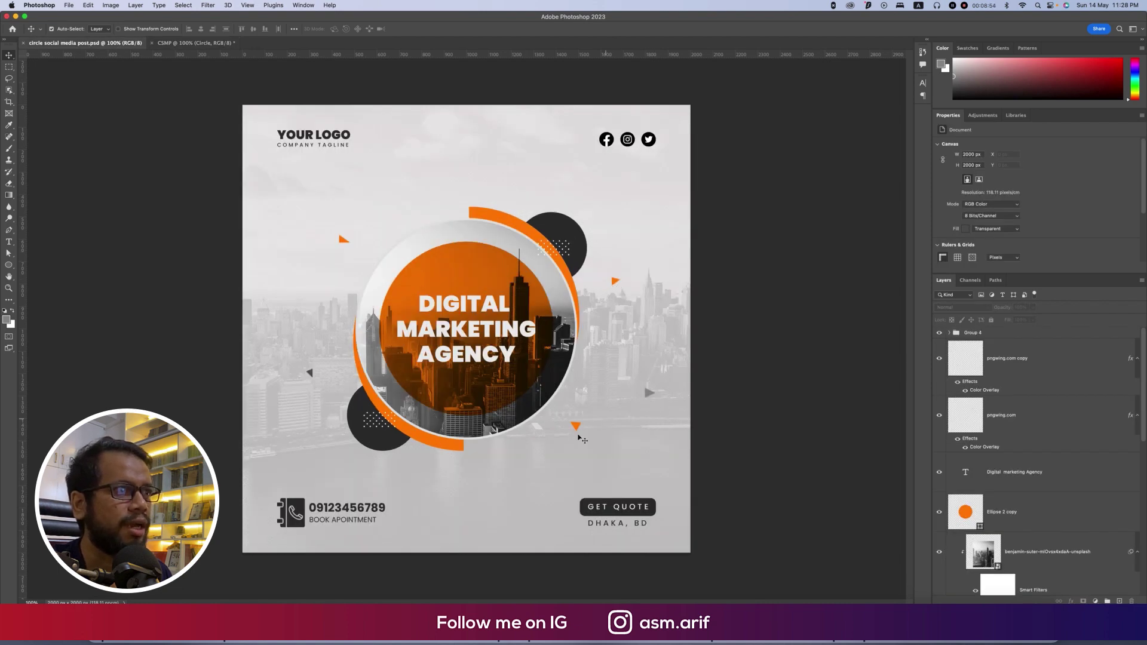
{"action": "left_click", "coordinate": [194, 43]}
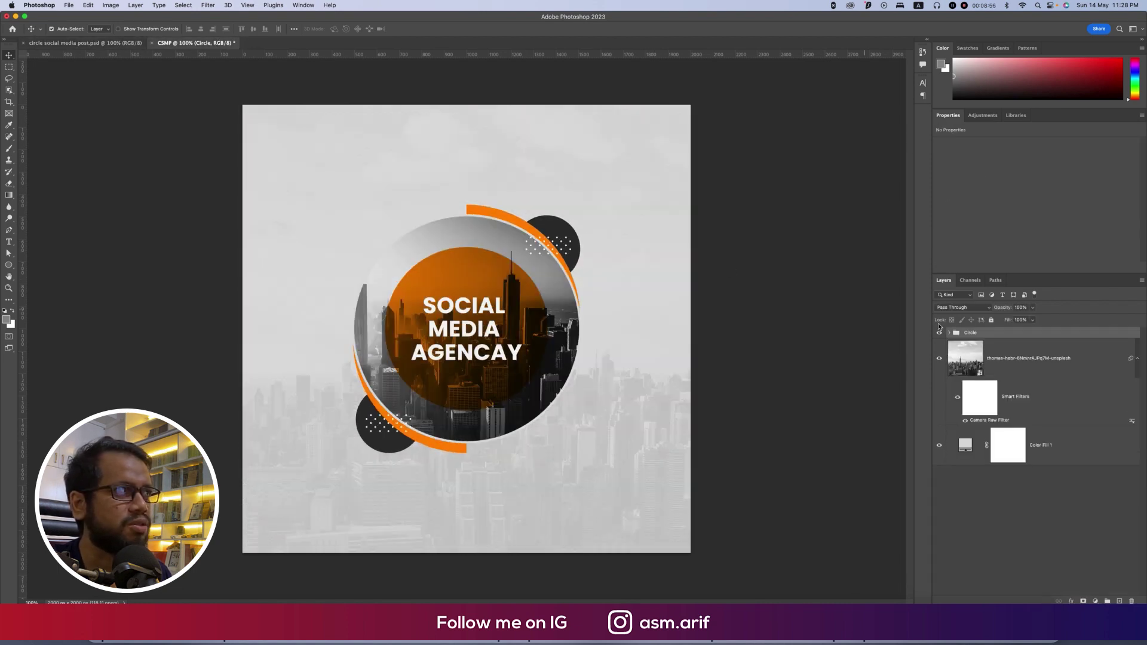
{"action": "left_click", "coordinate": [1107, 601]}
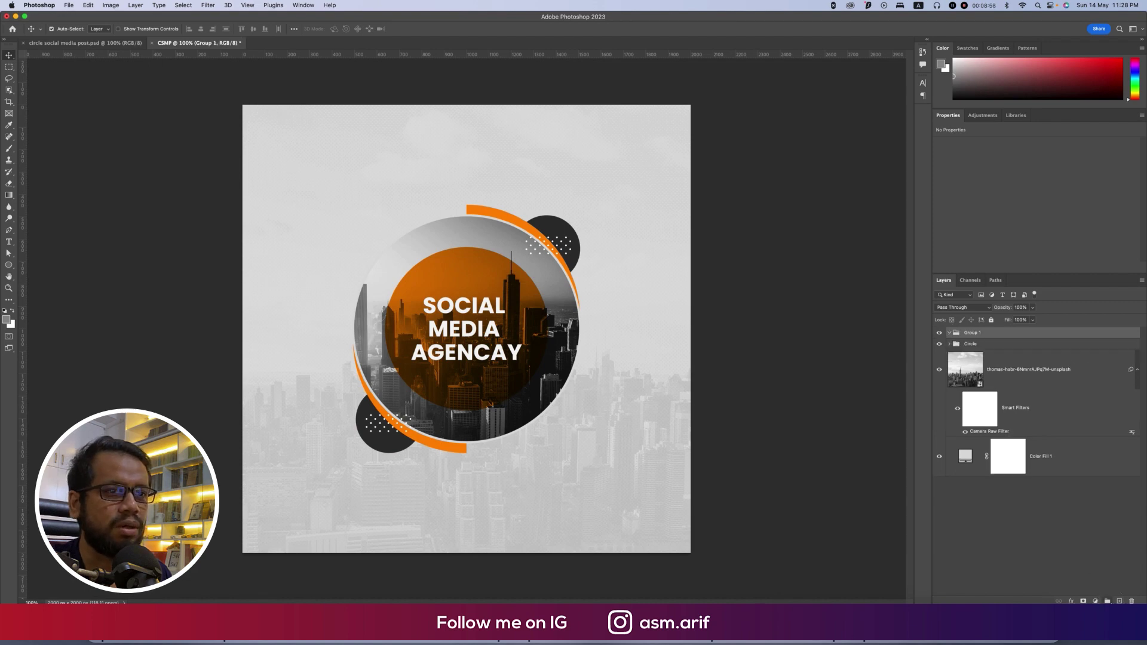
{"action": "key", "text": "ctrl+z"}
{"action": "left_click", "coordinate": [1119, 601]}
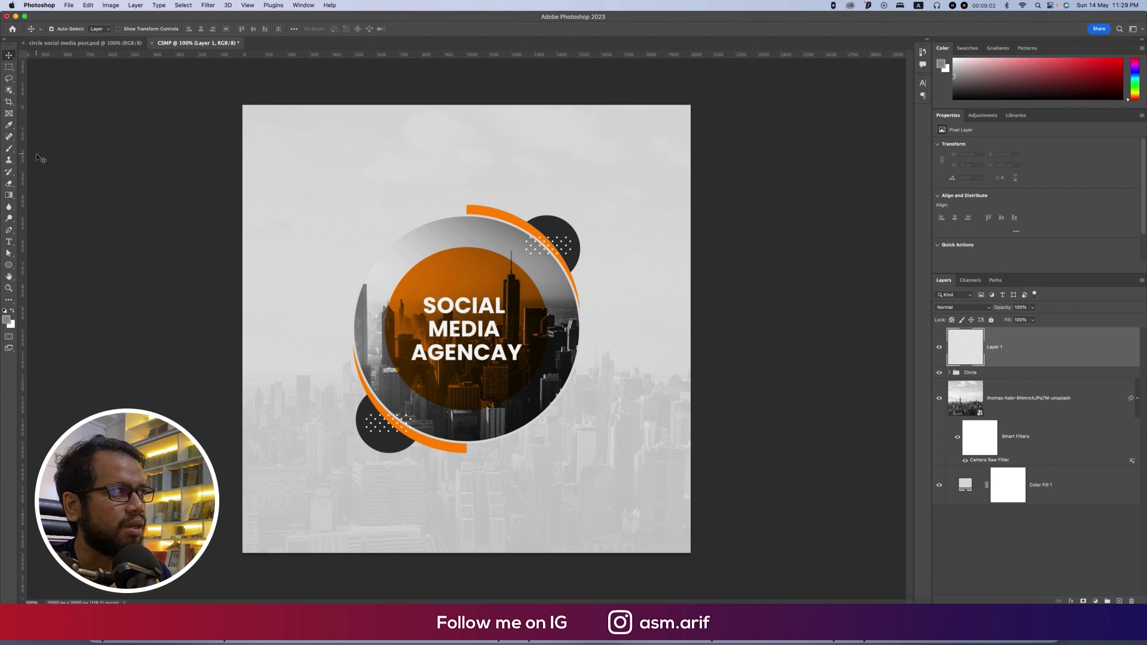
- Outline a small triangle of about 53 by 49 px with the Pen tool beyond the circle's upper-left edge and convert it to a selection
{"action": "key", "text": "p"}
{"action": "left_click", "coordinate": [333, 219]}
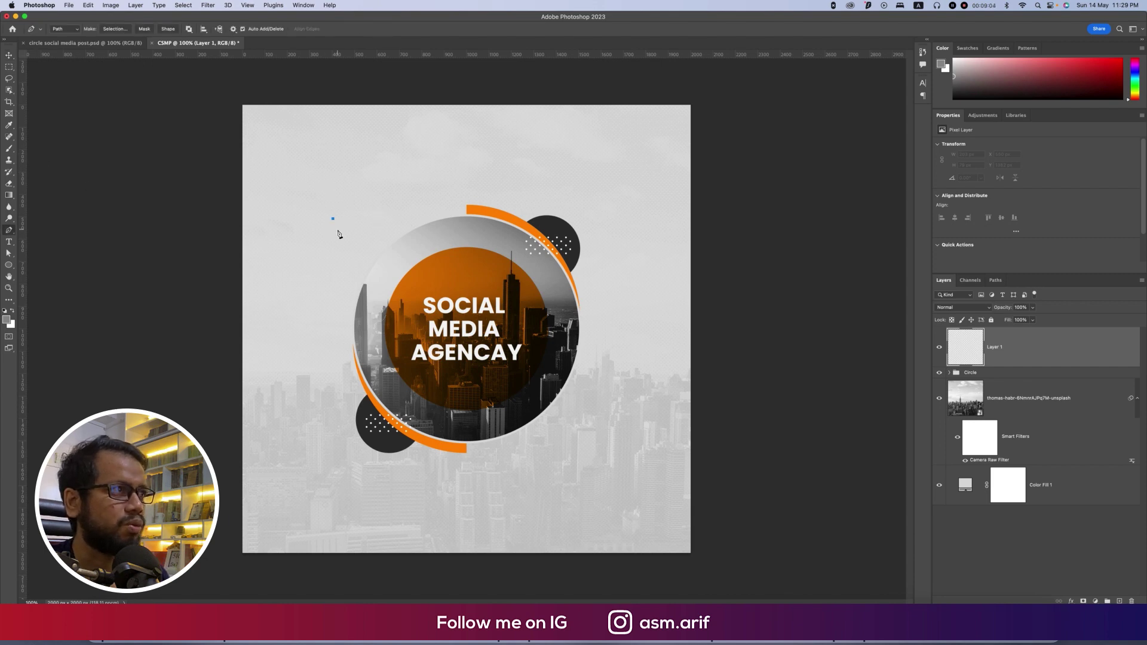
{"action": "left_click", "coordinate": [338, 226]}
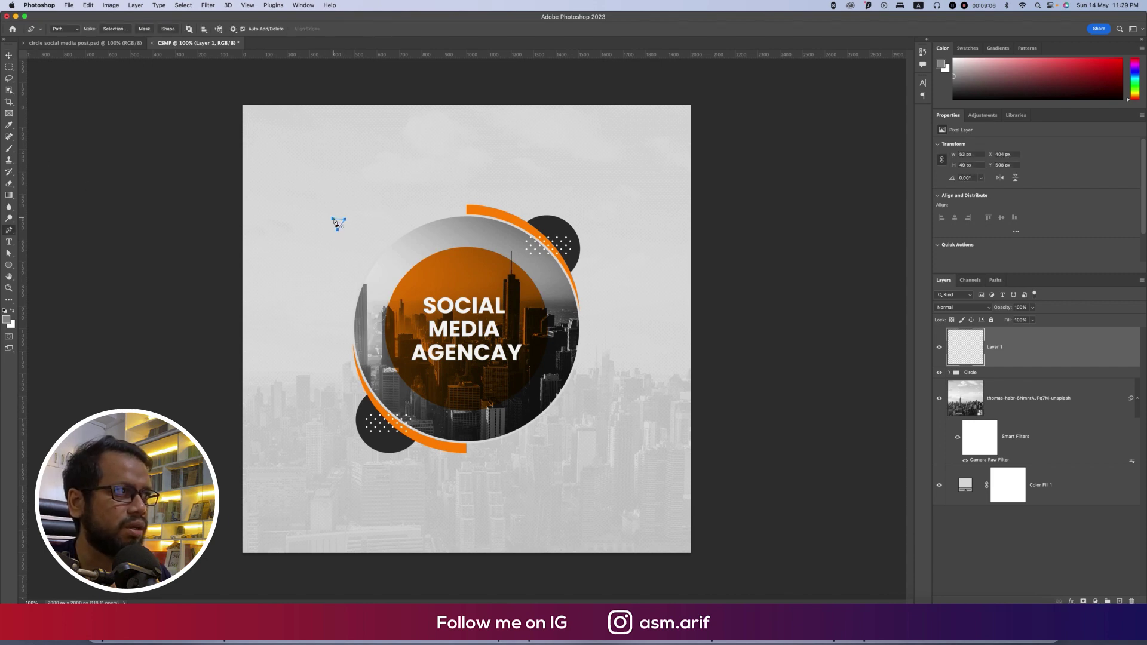
{"action": "right_click", "coordinate": [338, 226]}
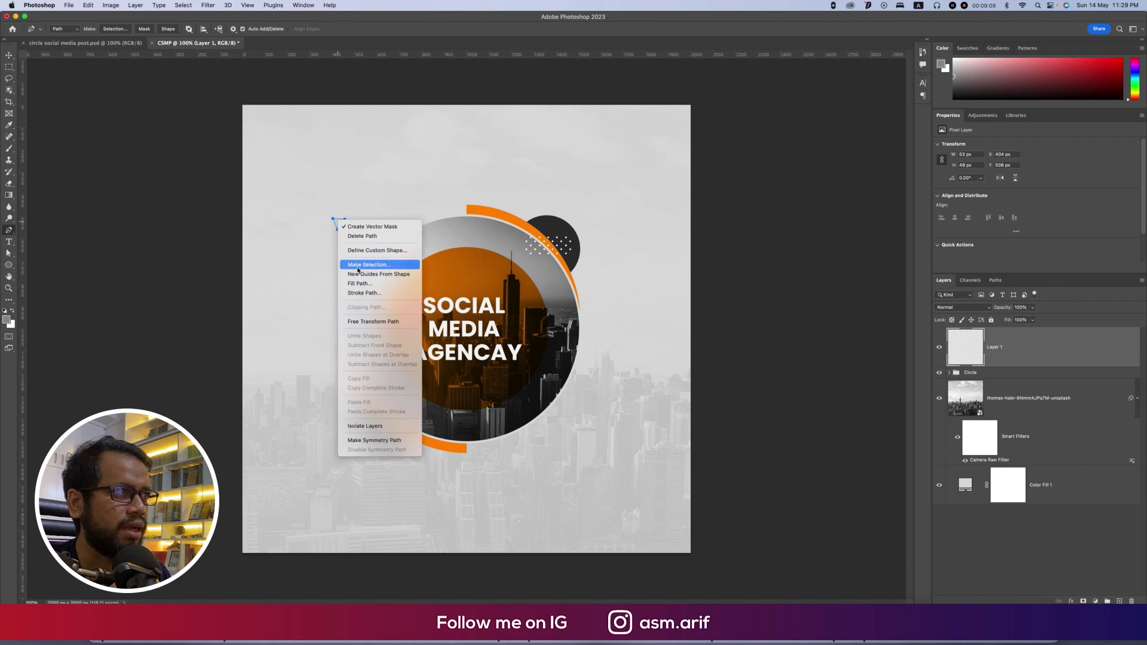
{"action": "left_click", "coordinate": [358, 264]}
{"action": "left_click", "coordinate": [248, 218]}
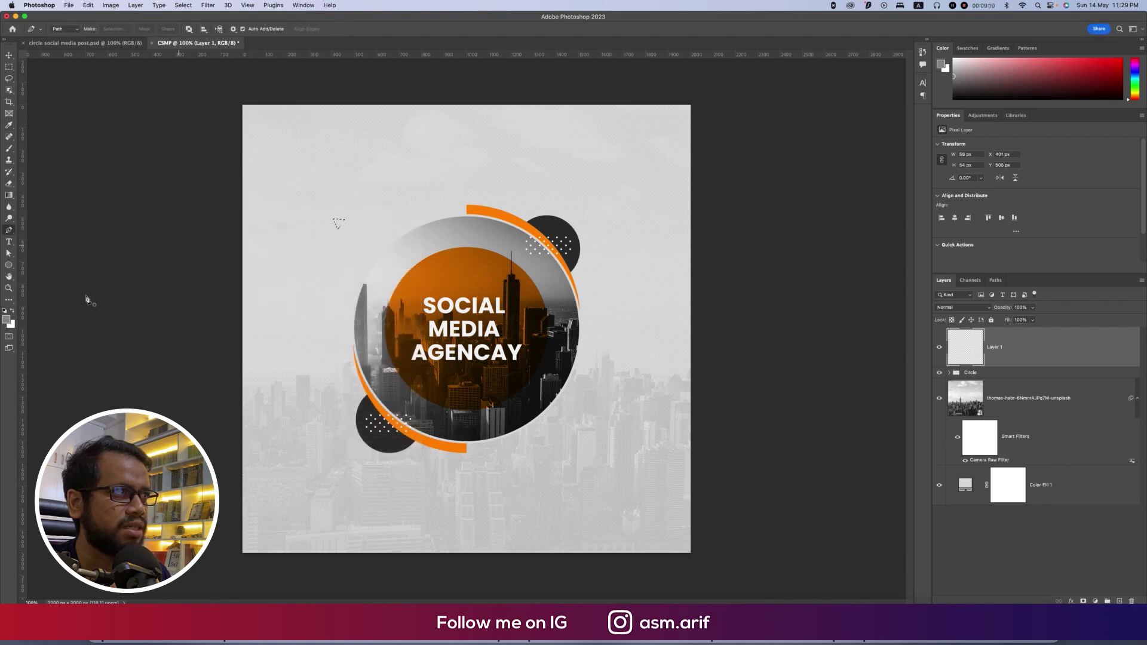
- Fill the triangle selection with orange #ff8a00 sampled from the upper arc and deselect
{"action": "left_click", "coordinate": [7, 319]}
{"action": "left_click", "coordinate": [487, 207]}
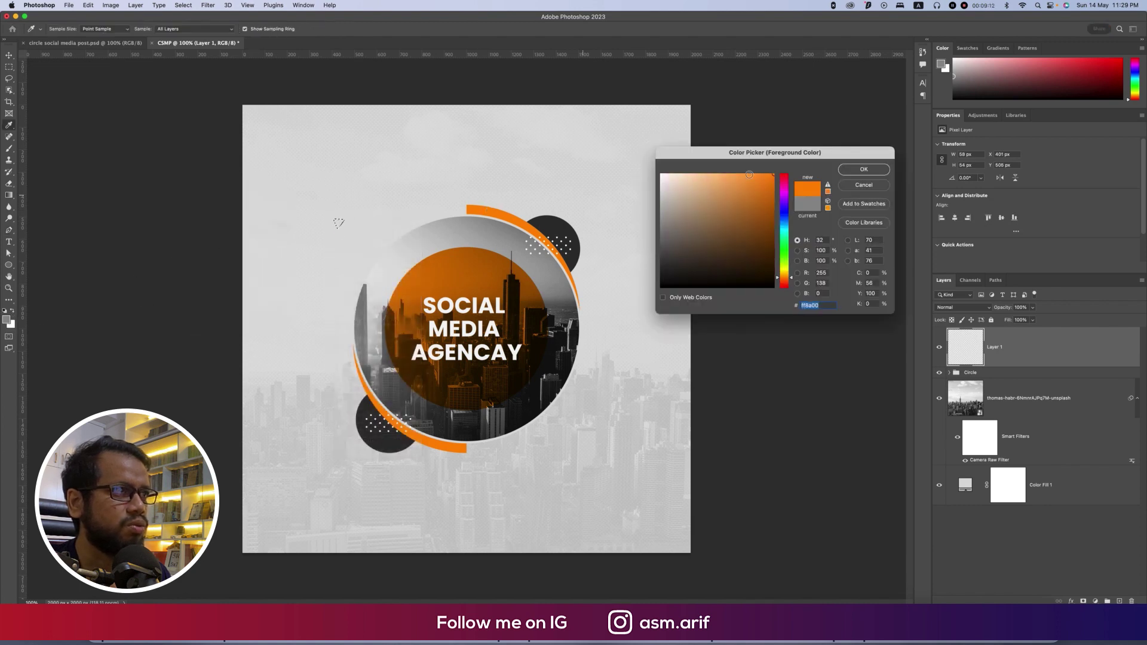
{"action": "left_click", "coordinate": [864, 172]}
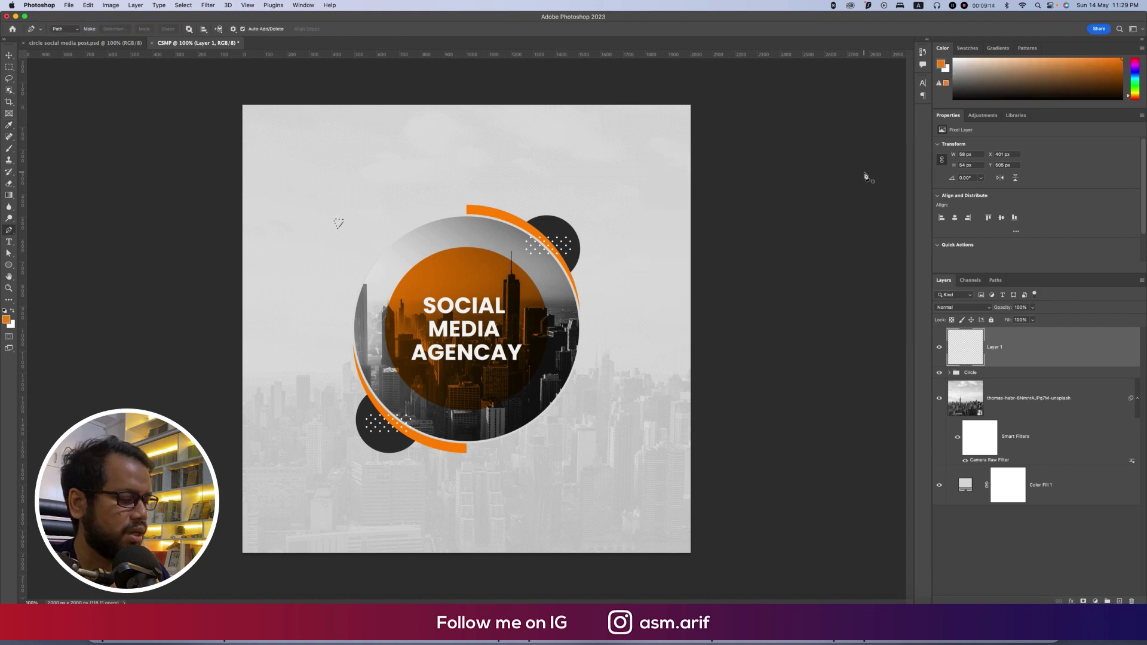
{"action": "key", "text": "alt+BackSpace"}
{"action": "key", "text": "super+d"}
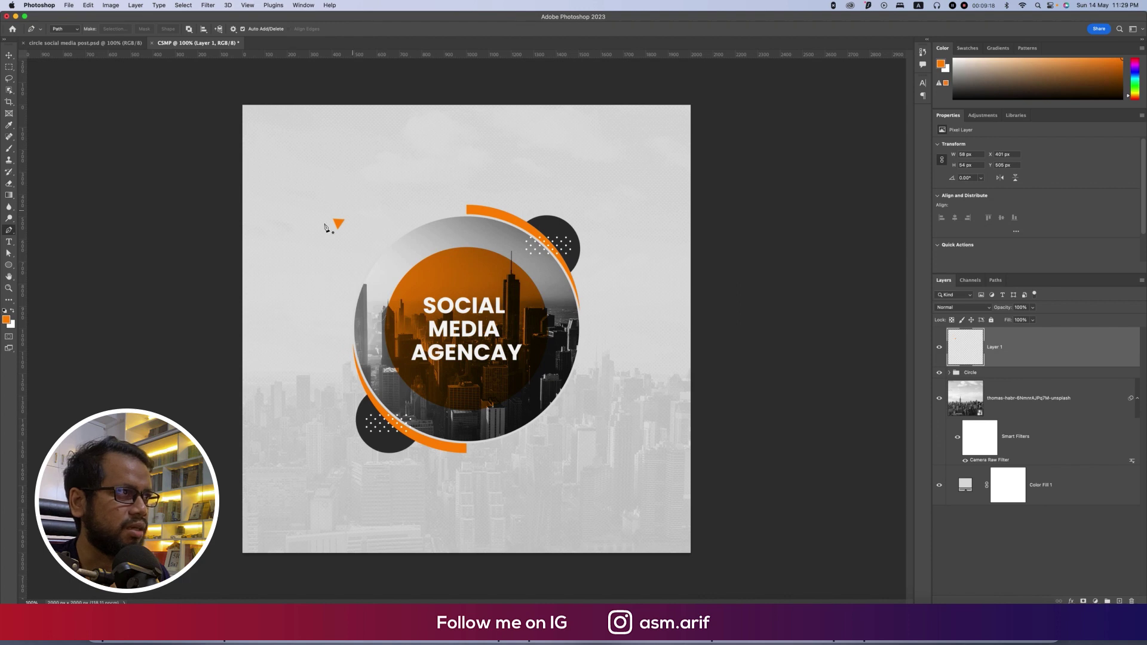
- Outline a small triangle about 67 px wide with the Pen tool beyond the circle's lower-left edge and convert it to a selection
{"action": "left_click", "coordinate": [318, 349]}
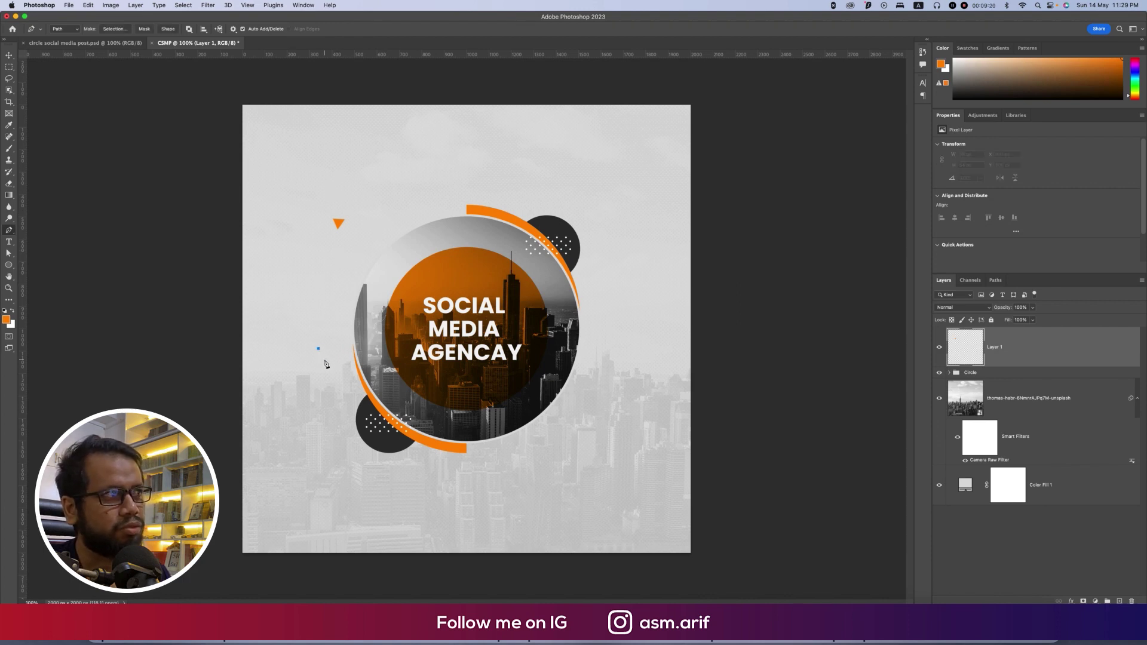
{"action": "left_click_drag", "start_coordinate": [333, 345], "coordinate": [322, 352]}
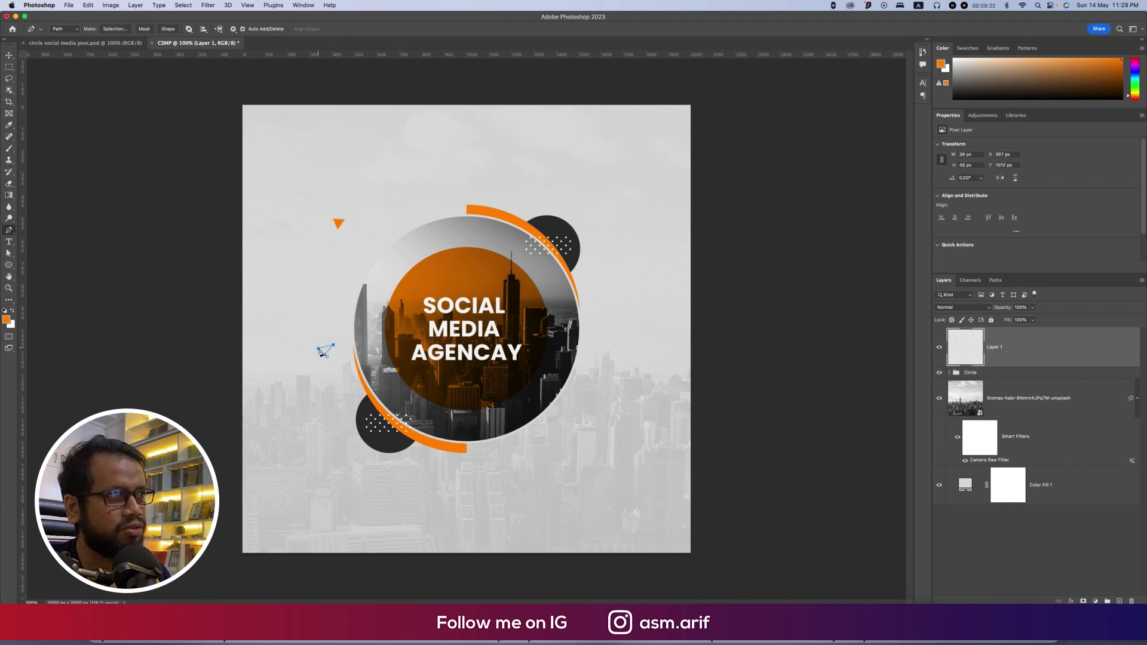
{"action": "right_click", "coordinate": [326, 352]}
{"action": "left_click", "coordinate": [353, 391]}
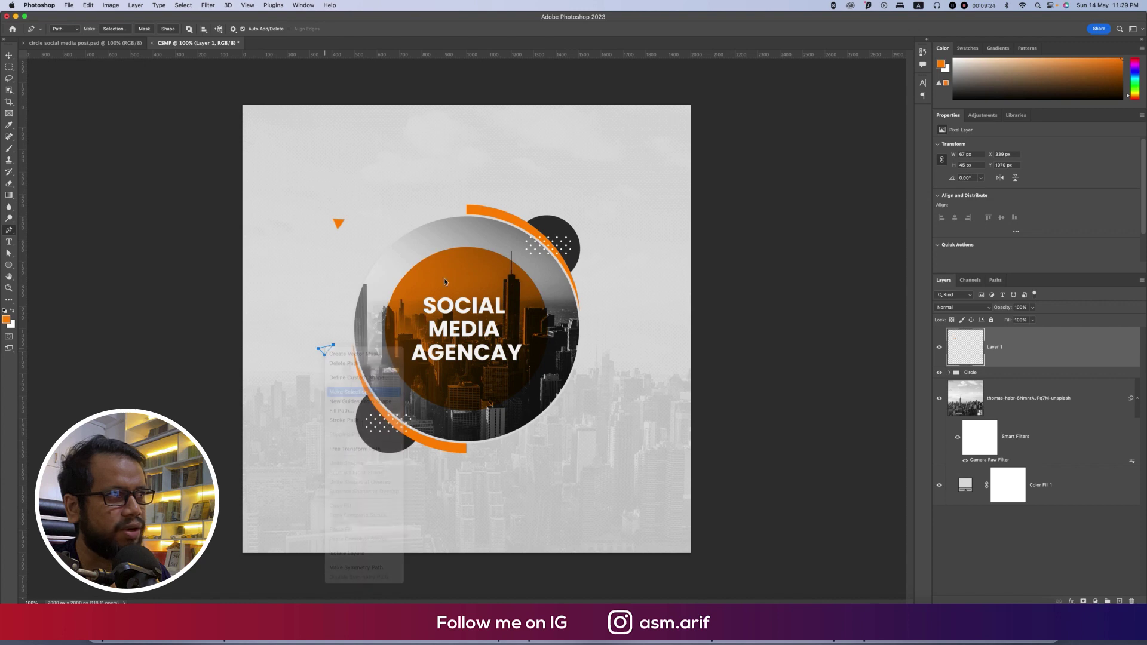
{"action": "left_click", "coordinate": [256, 216]}
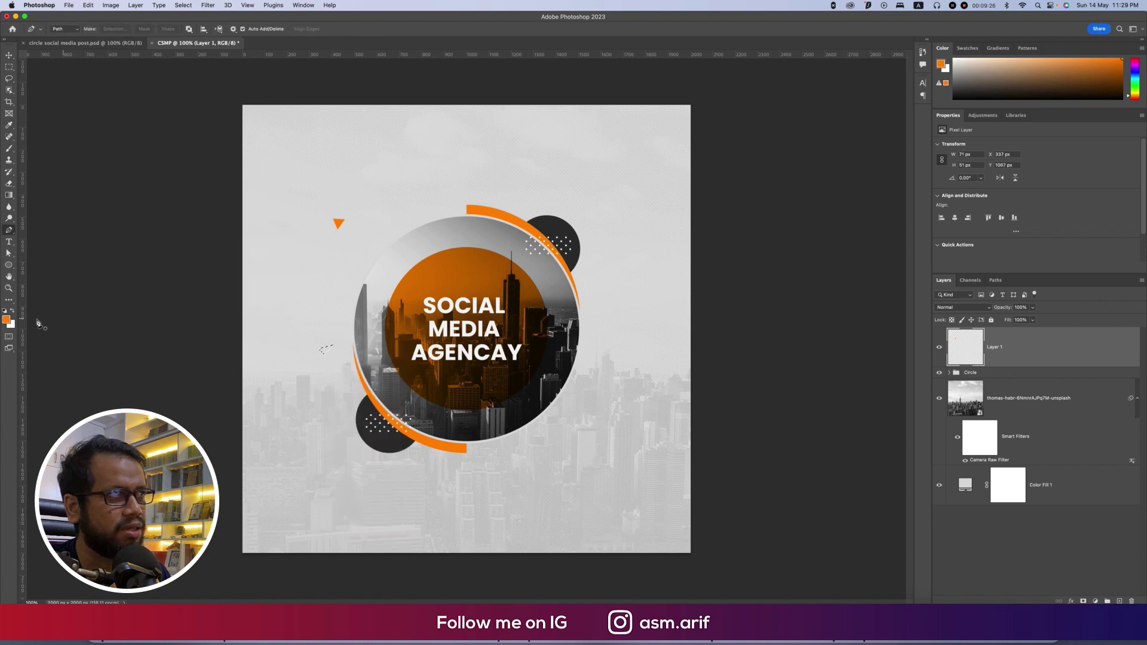
- Fill the triangle selection with dark grey #313030 sampled from the lower dark circle and deselect
{"action": "left_click", "coordinate": [8, 320]}
{"action": "left_click", "coordinate": [370, 411]}
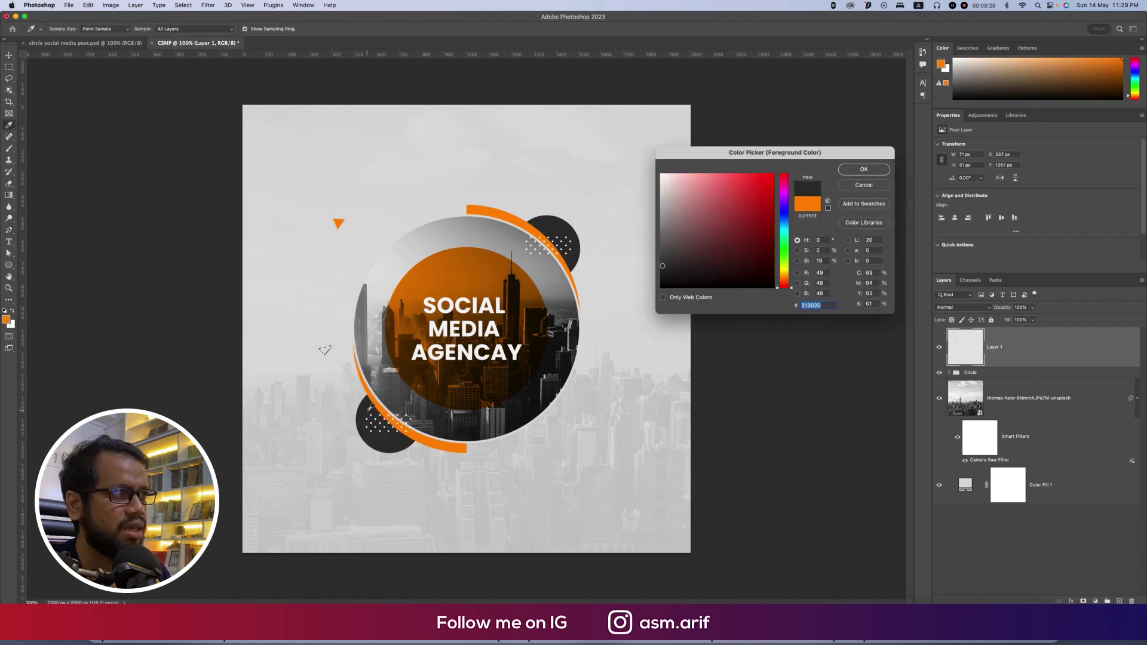
{"action": "left_click", "coordinate": [863, 169]}
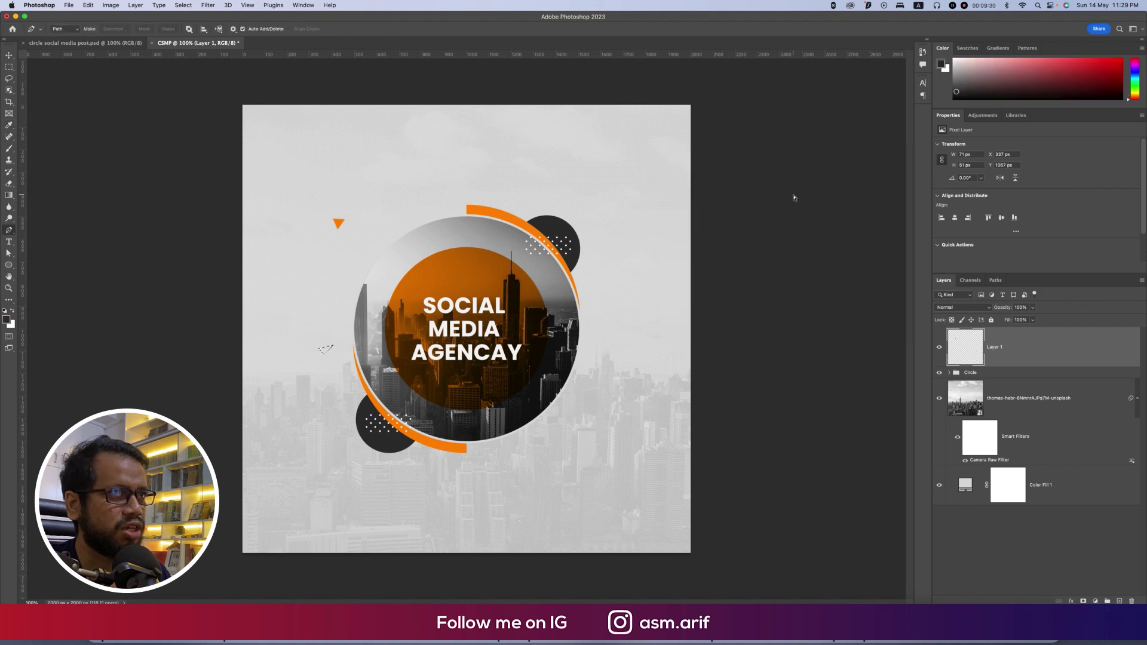
{"action": "key", "text": "alt+BackSpace"}
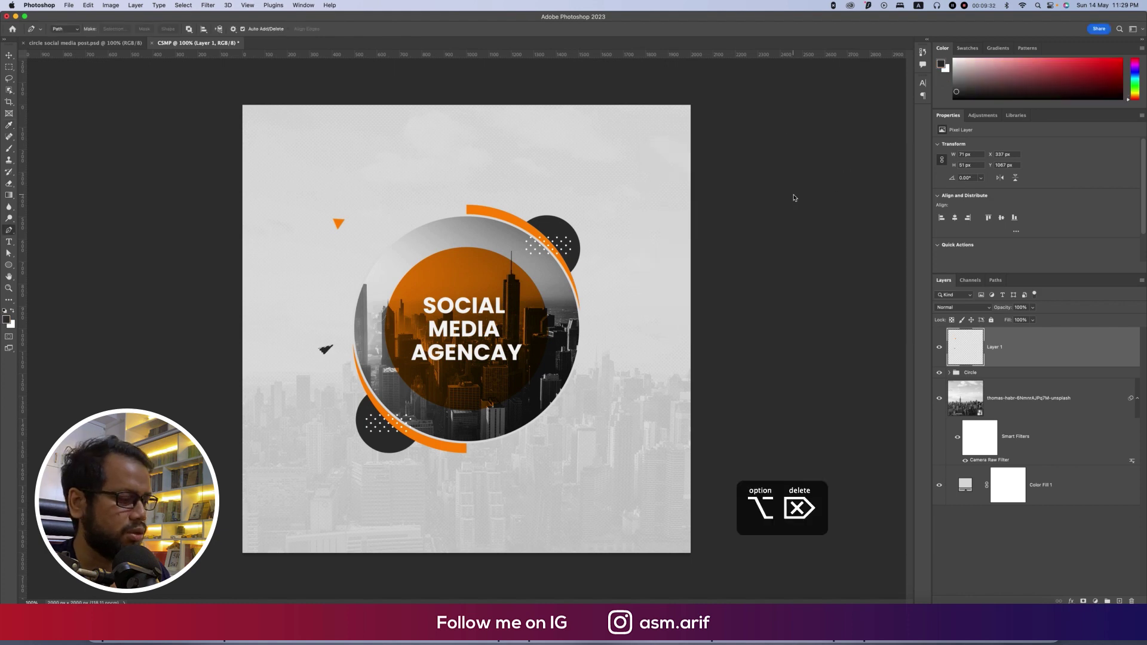
{"action": "key", "text": "super+s"}
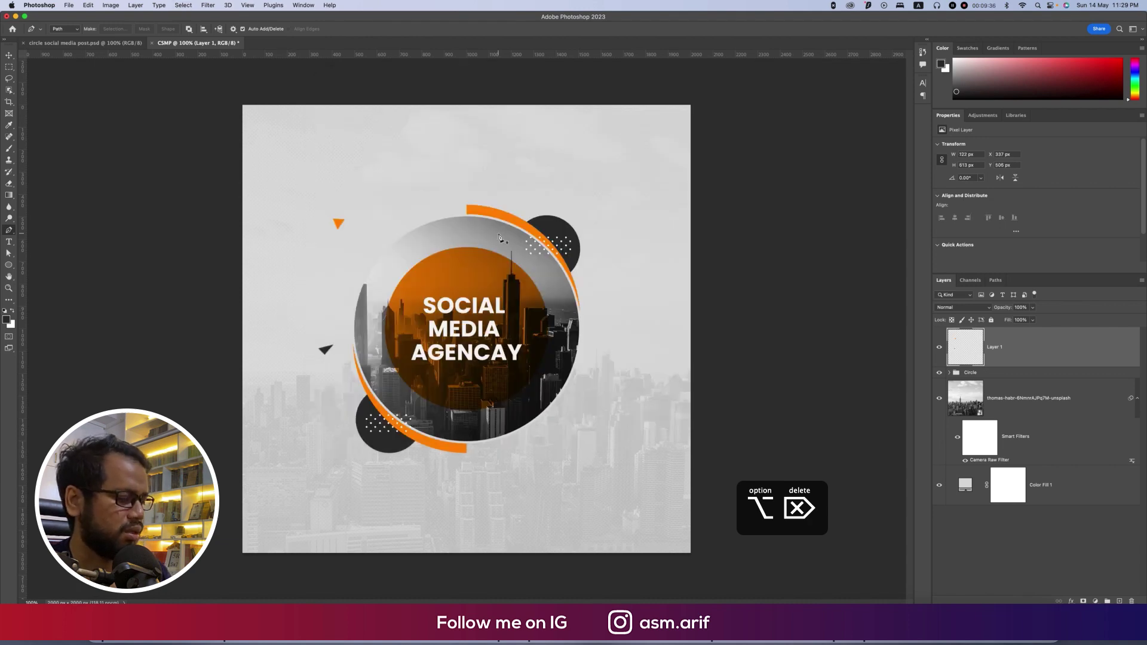
- Outline a triangle of about 35 by 43 px just beyond the circle's right edge, select it, and fill it with the current dark grey
{"action": "left_click", "coordinate": [598, 295]}
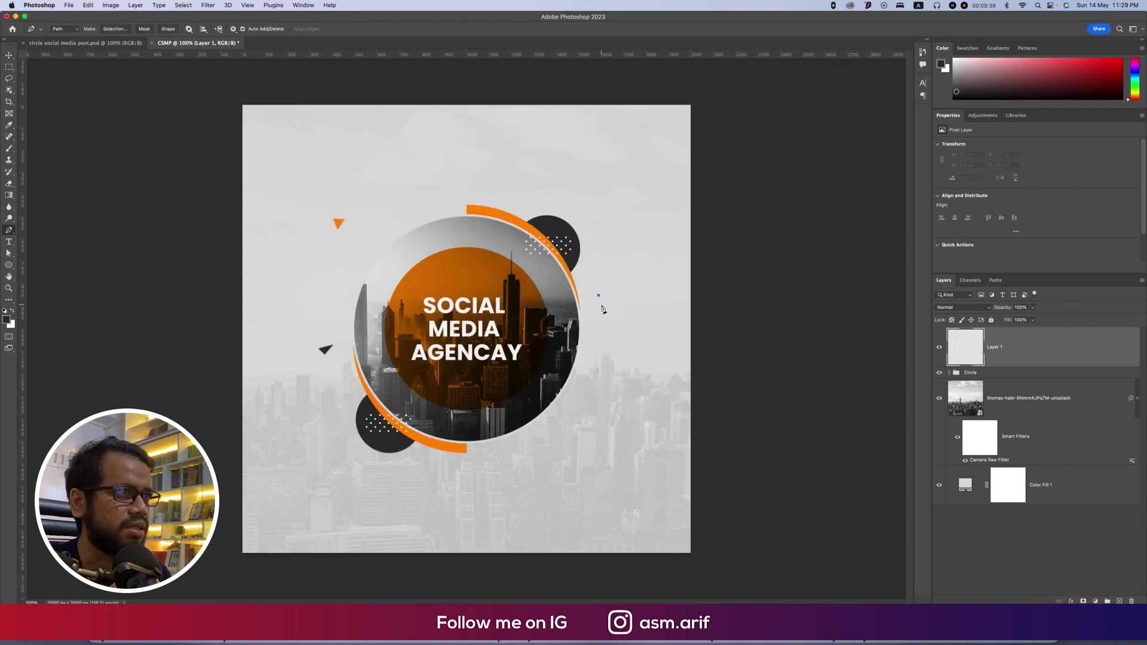
{"action": "left_click", "coordinate": [599, 301]}
{"action": "left_click", "coordinate": [612, 298]}
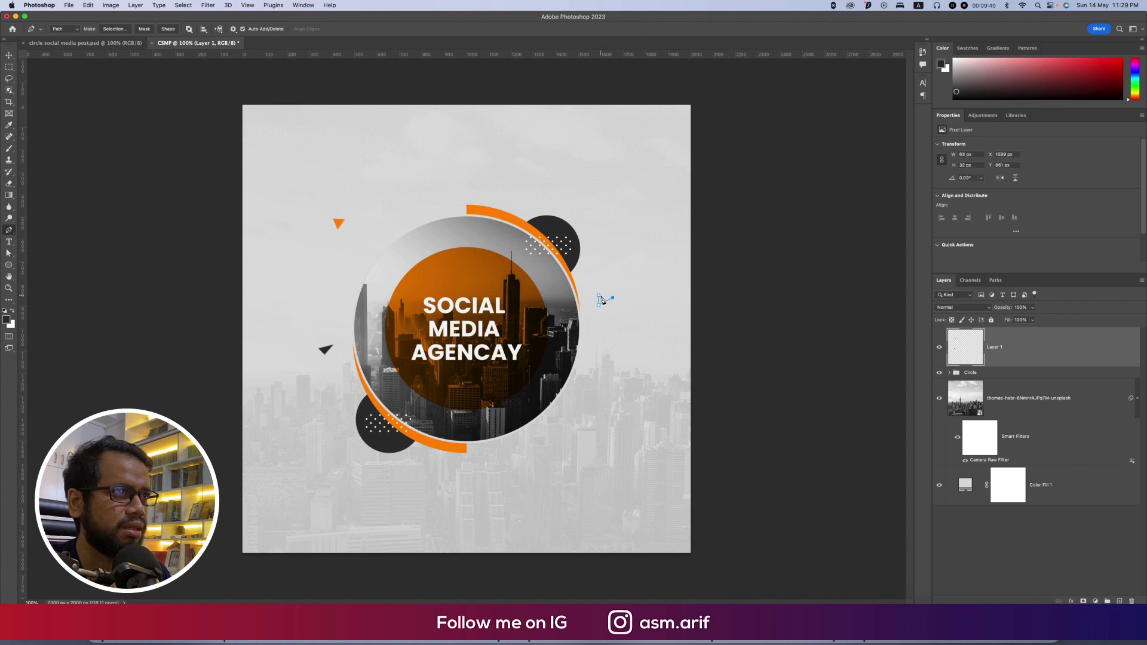
{"action": "key", "text": "ctrl+z"}
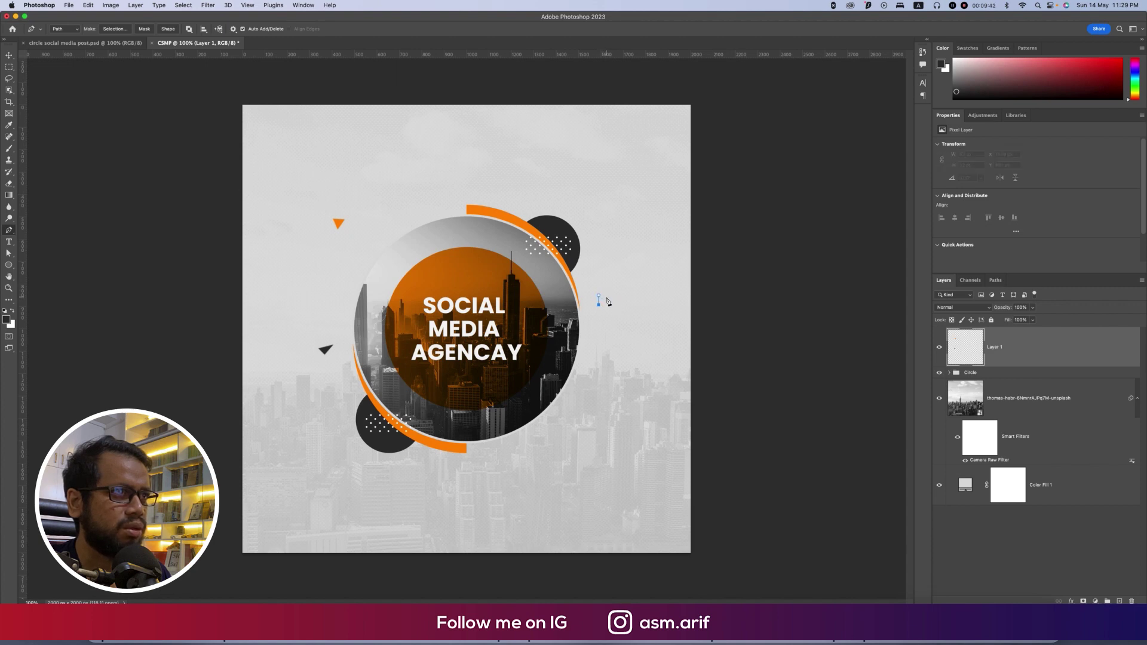
{"action": "left_click", "coordinate": [605, 297]}
{"action": "right_click", "coordinate": [603, 302]}
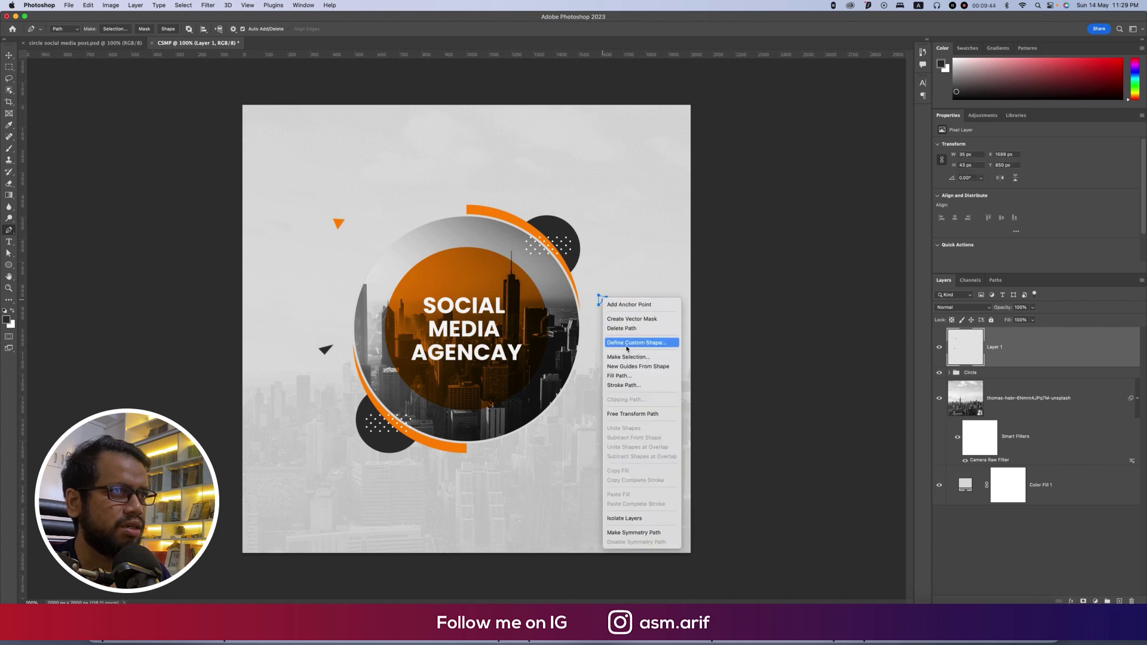
{"action": "left_click", "coordinate": [625, 357]}
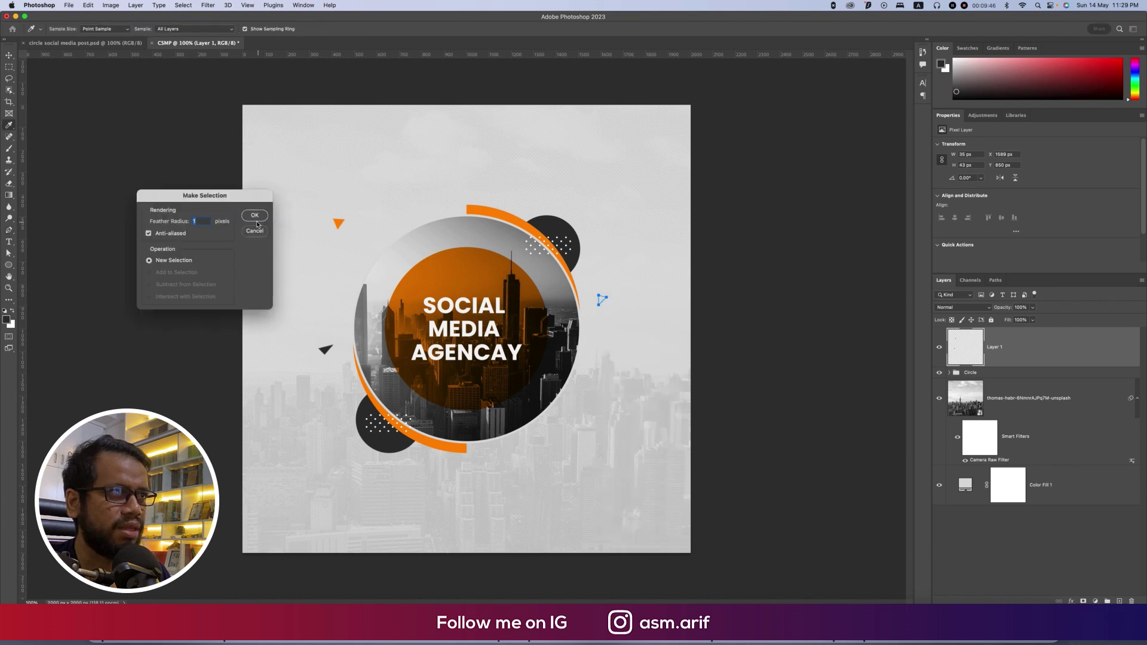
{"action": "left_click", "coordinate": [256, 219]}
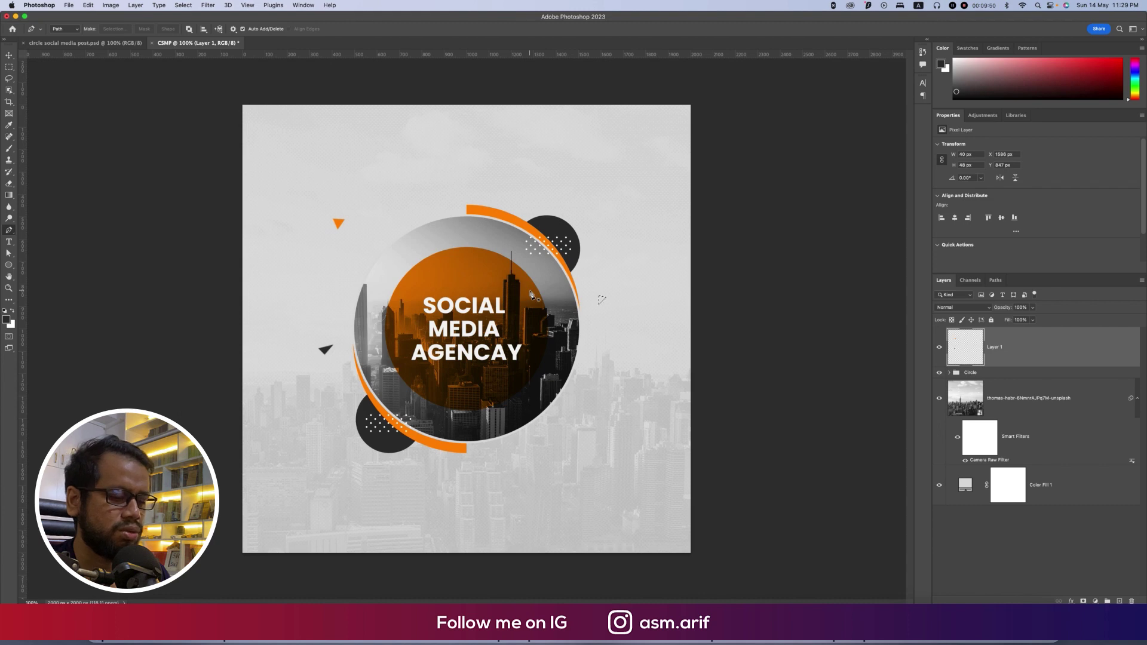
{"action": "key", "text": "alt+BackSpace"}
{"action": "key", "text": "super+d"}
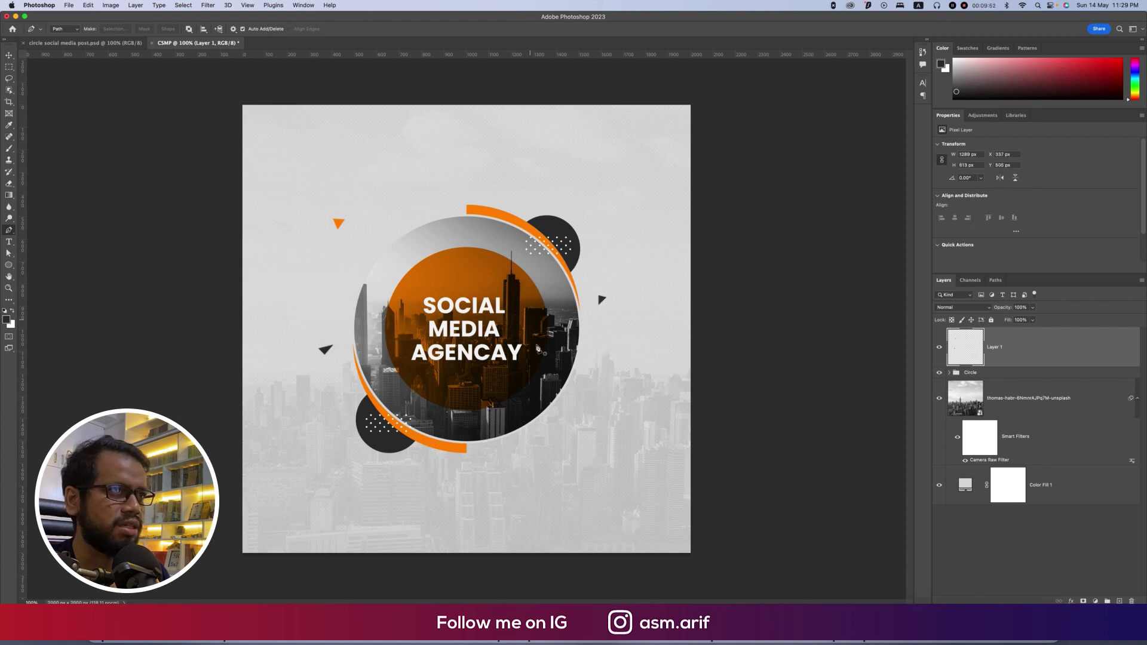
- Outline a small triangle about 38 px high with the Pen tool beyond the circle's lower-right edge and convert it to a selection
{"action": "left_click", "coordinate": [566, 425]}
{"action": "left_click", "coordinate": [576, 433]}
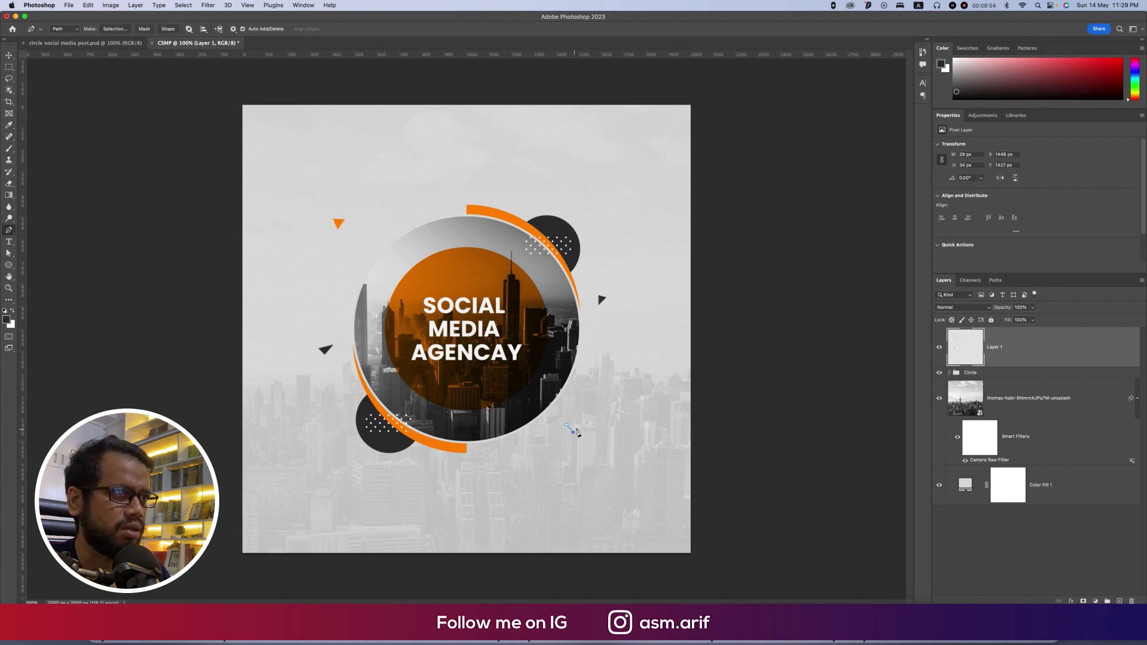
{"action": "left_click", "coordinate": [580, 424]}
{"action": "right_click", "coordinate": [574, 426]}
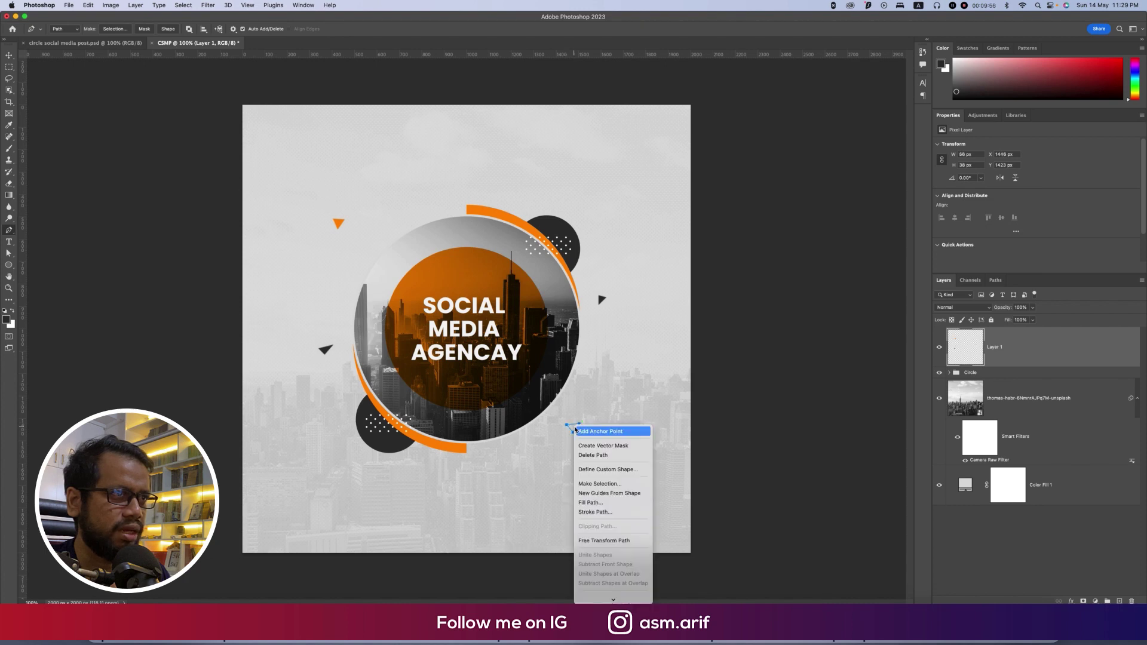
{"action": "left_click", "coordinate": [595, 484]}
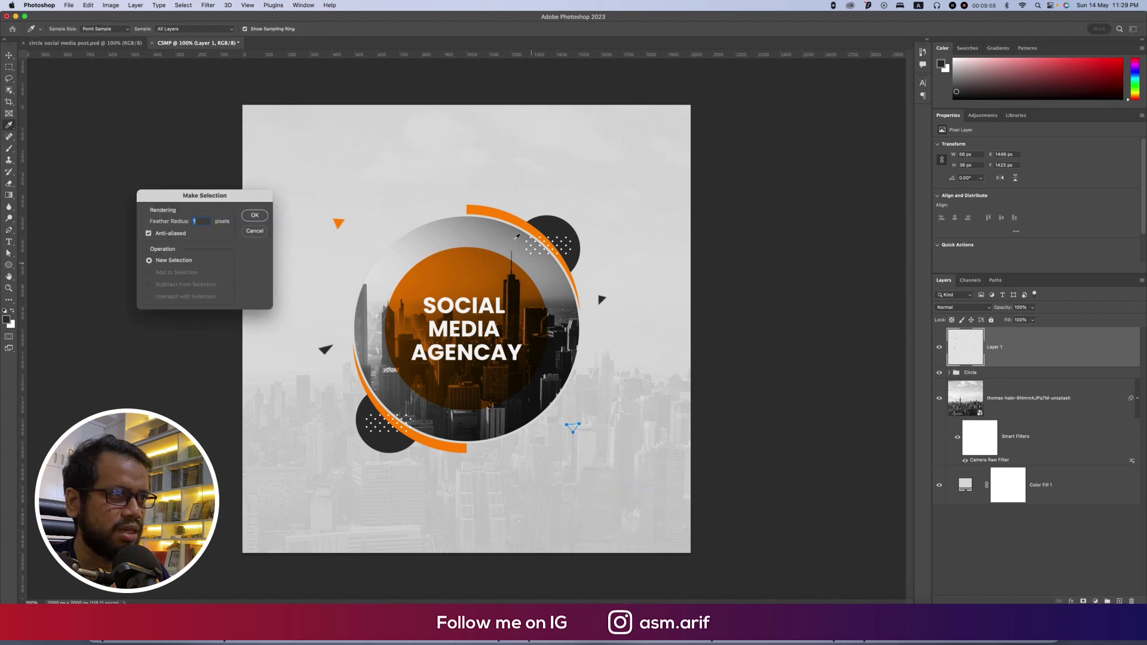
{"action": "left_click", "coordinate": [255, 216]}
- Fill the lower-right triangle selection with orange #ff8a00 sampled from the upper arc and deselect
{"action": "left_click", "coordinate": [9, 321]}
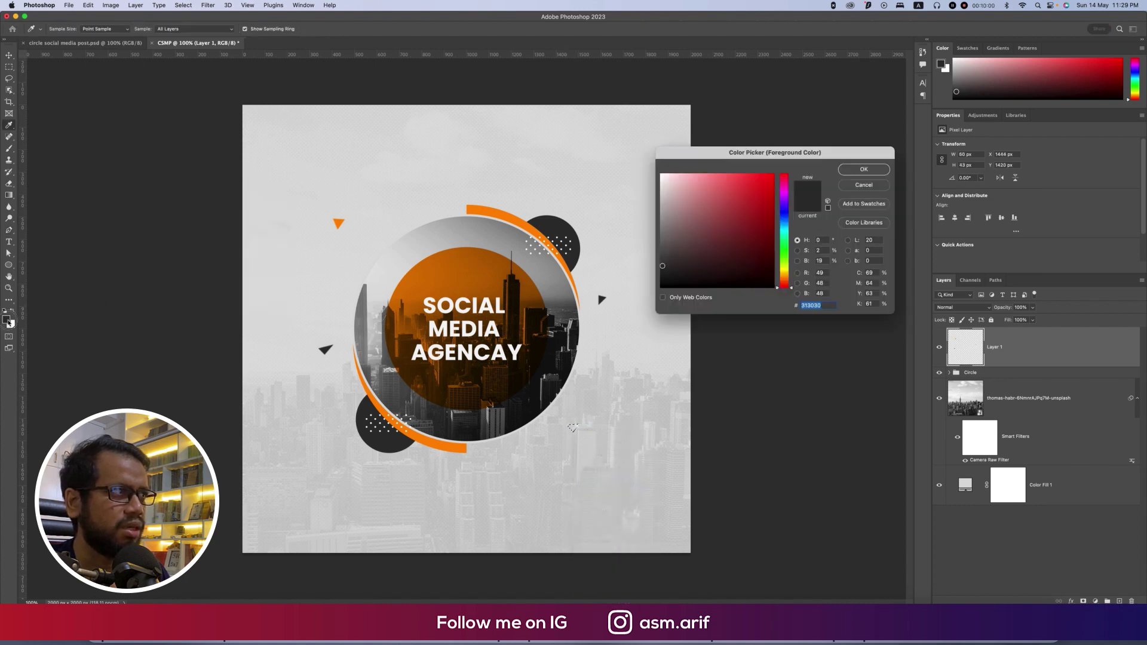
{"action": "left_click", "coordinate": [472, 206]}
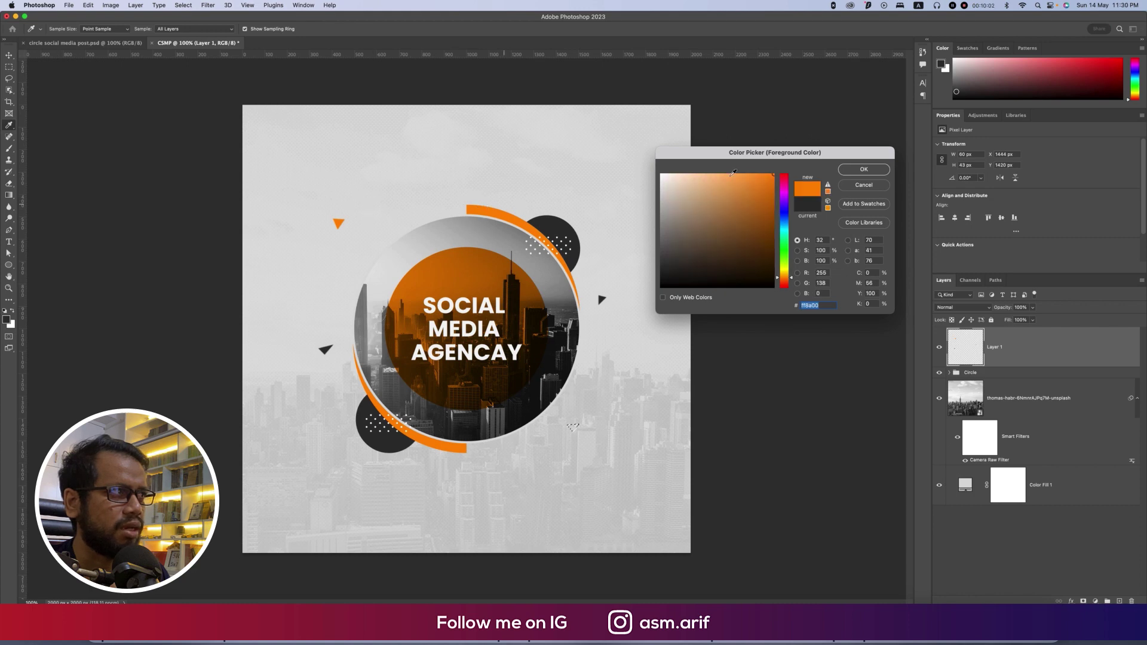
{"action": "left_click", "coordinate": [864, 170]}
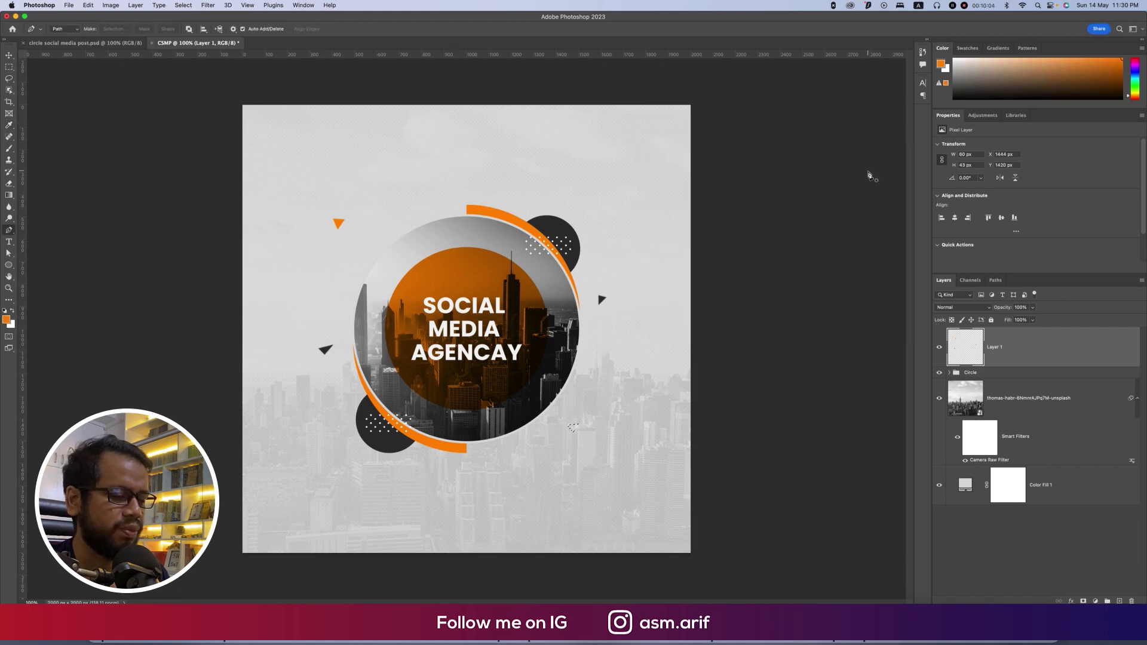
{"action": "key", "text": "alt+BackSpace"}
{"action": "key", "text": "ctrl+d"}
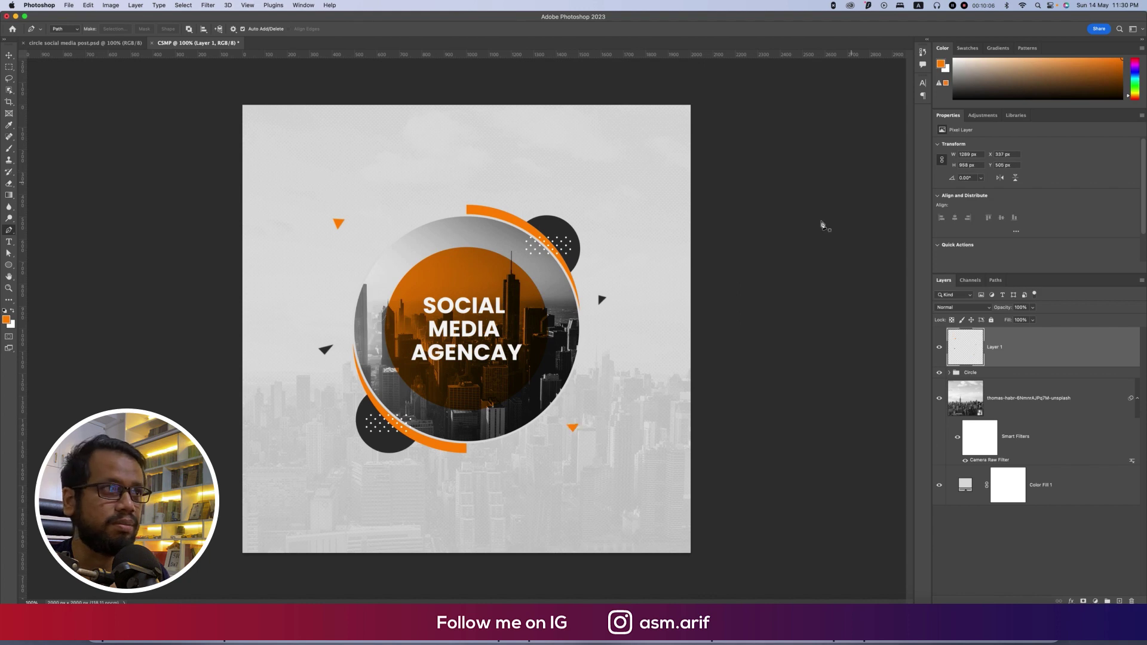
- Add a small triangle of about 46 by 40 px above and right of the lower orange one, filled with the current orange, and deselect
{"action": "left_click", "coordinate": [610, 377]}
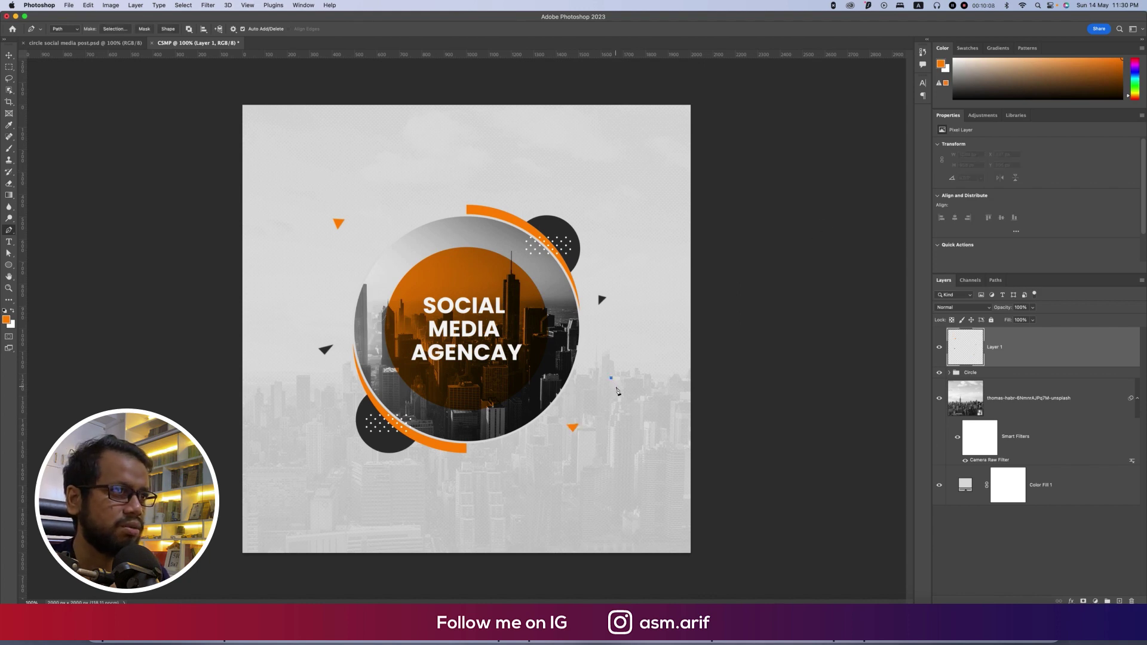
{"action": "left_click", "coordinate": [615, 385]}
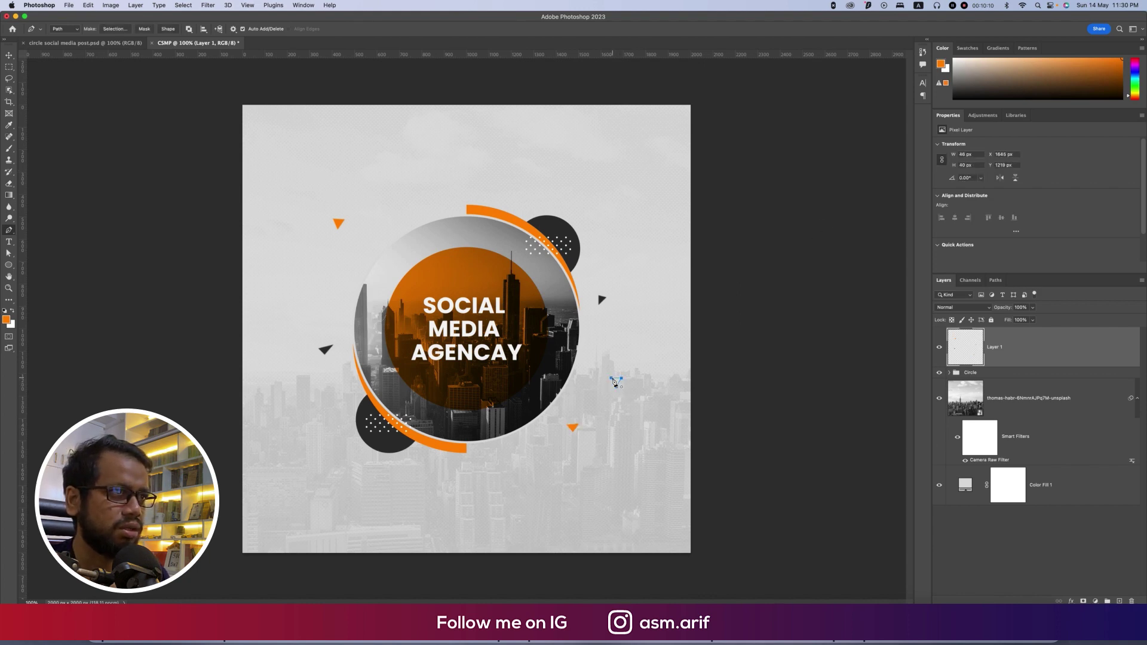
{"action": "right_click", "coordinate": [617, 384]}
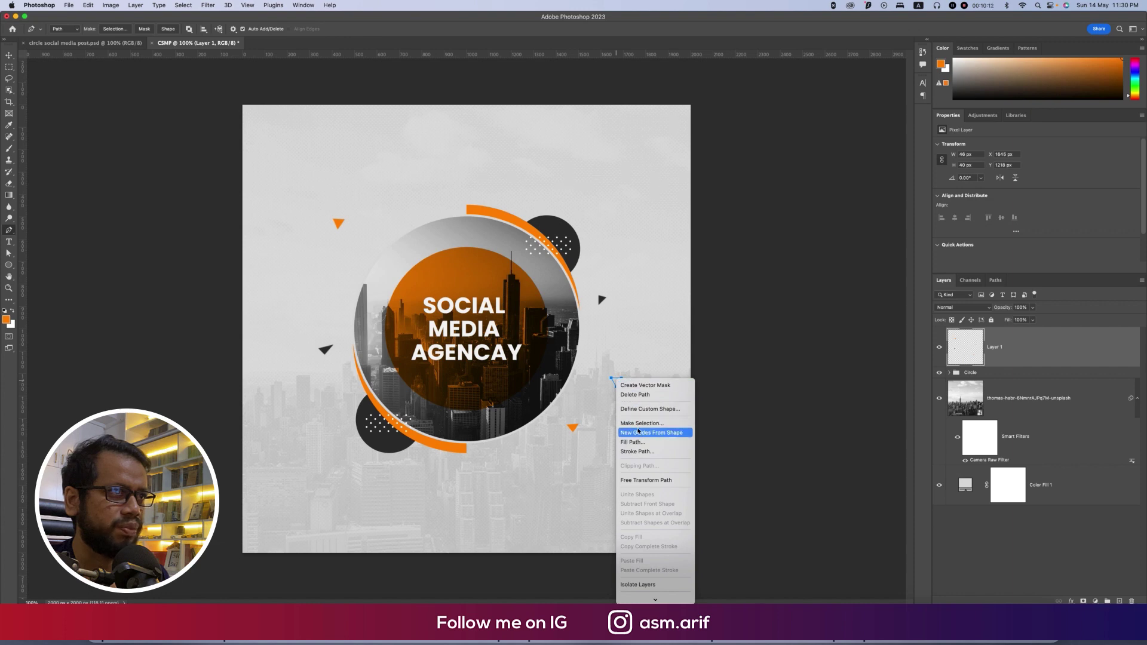
{"action": "left_click", "coordinate": [638, 424]}
{"action": "left_click", "coordinate": [255, 215]}
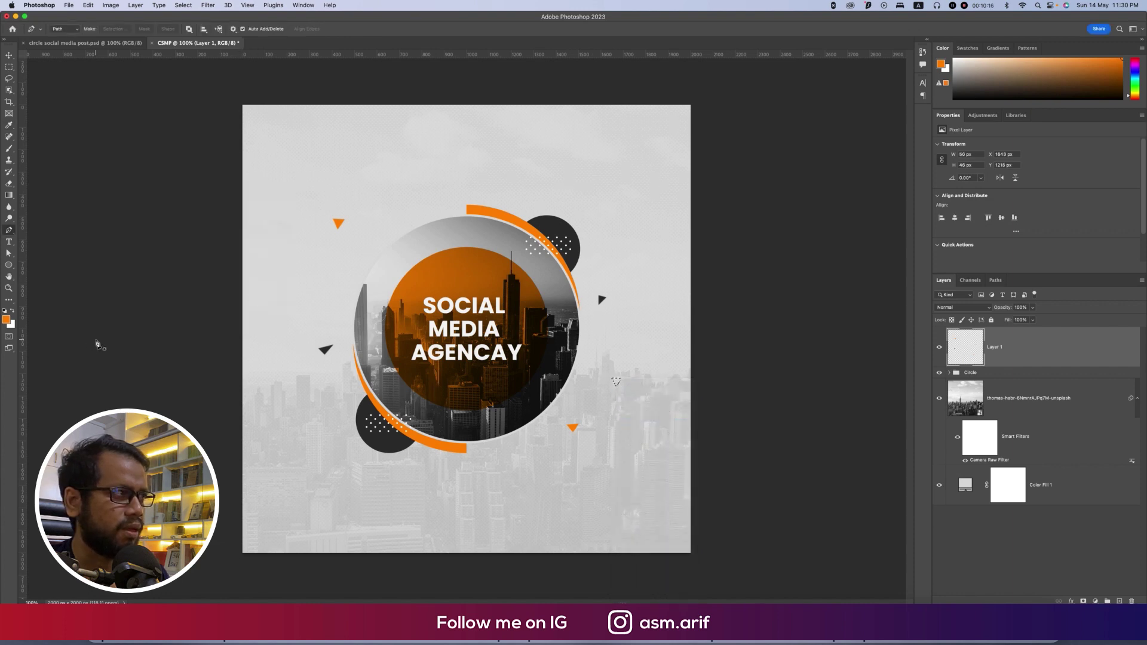
{"action": "key", "text": "alt+BackSpace"}
{"action": "key", "text": "super+d"}
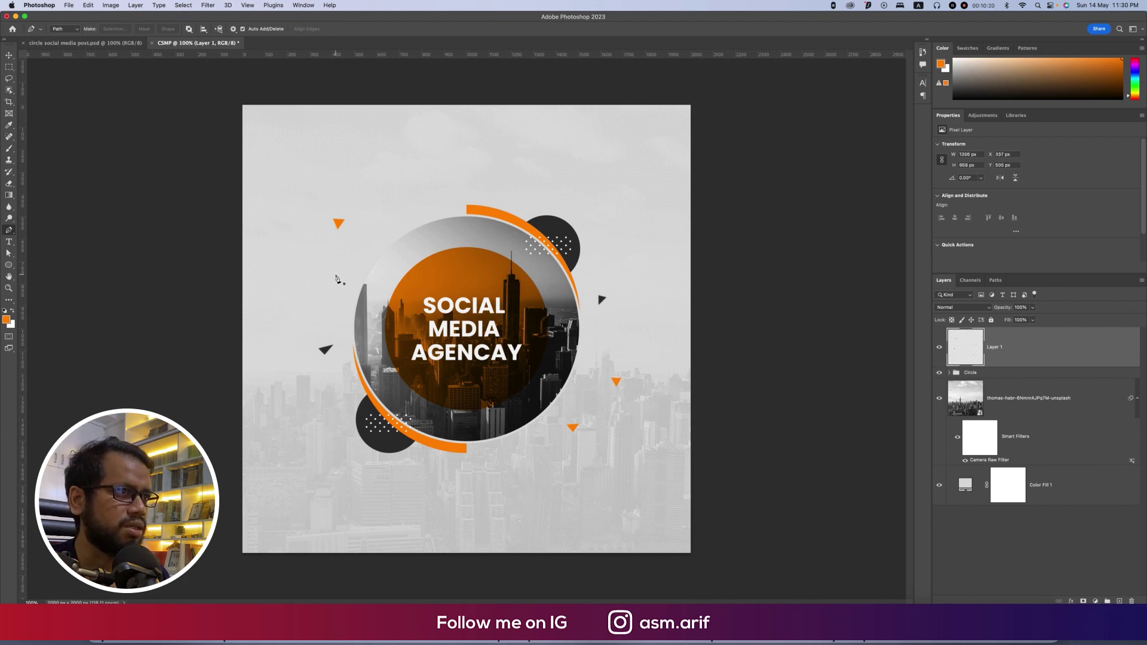
- Outline a small triangle of about 35 by 45 px just above the circle's upper-left edge and convert it to a selection
{"action": "left_click", "coordinate": [411, 197]}
{"action": "left_click", "coordinate": [412, 206]}
{"action": "left_click", "coordinate": [416, 204]}
{"action": "left_click", "coordinate": [411, 196]}
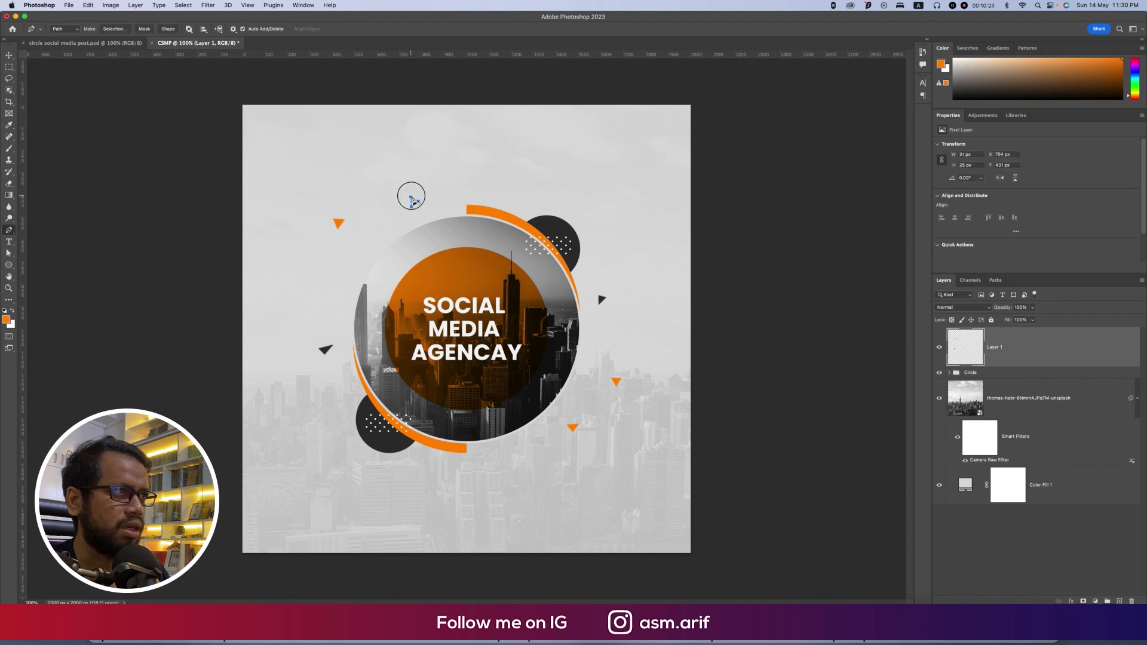
{"action": "right_click", "coordinate": [414, 199]}
{"action": "left_click", "coordinate": [435, 259]}
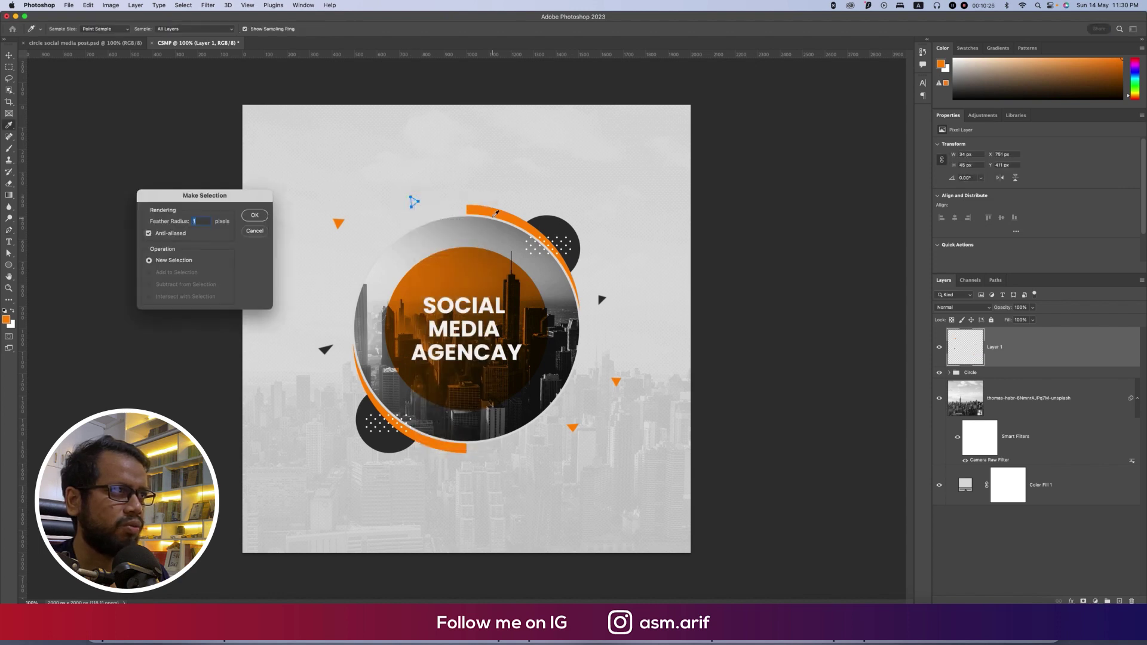
{"action": "left_click", "coordinate": [255, 215]}
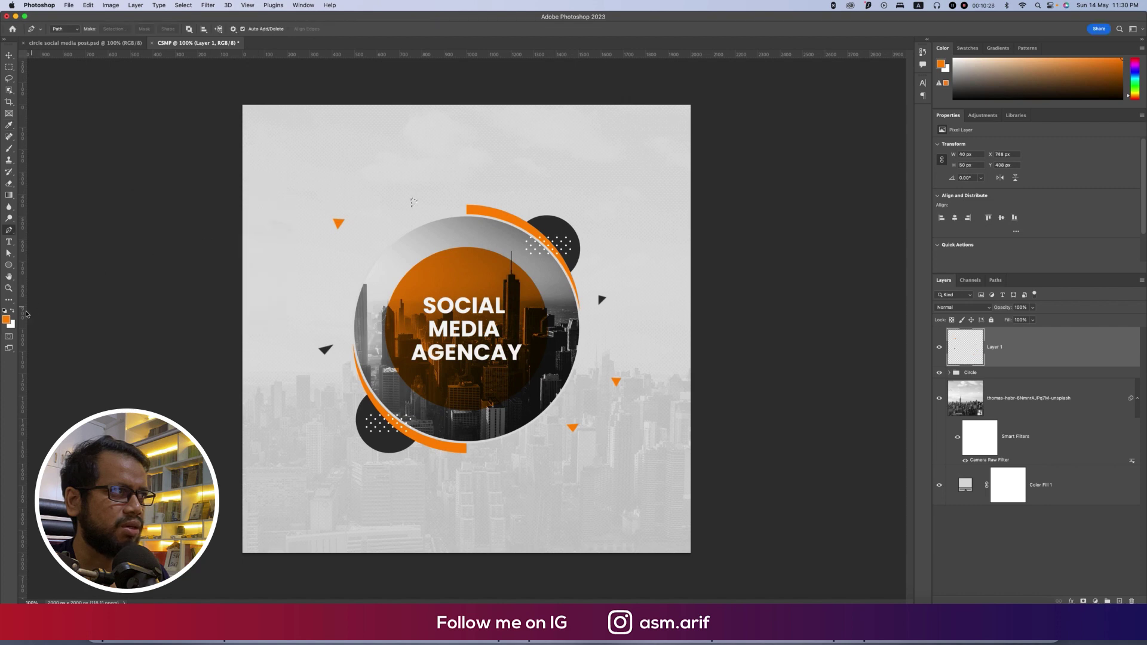
- Fill the selection with dark grey #313030 sampled from the dark triangle left of the circle, deselect, and switch to the Move tool
{"action": "left_click", "coordinate": [7, 320]}
{"action": "left_click", "coordinate": [327, 348]}
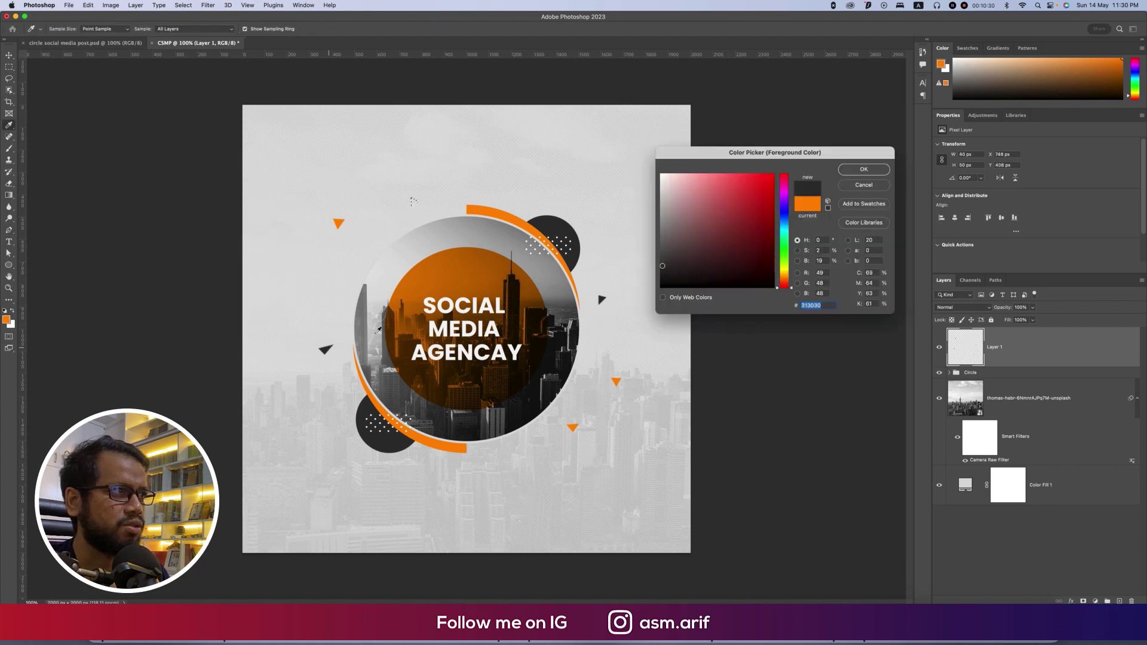
{"action": "left_click", "coordinate": [848, 171]}
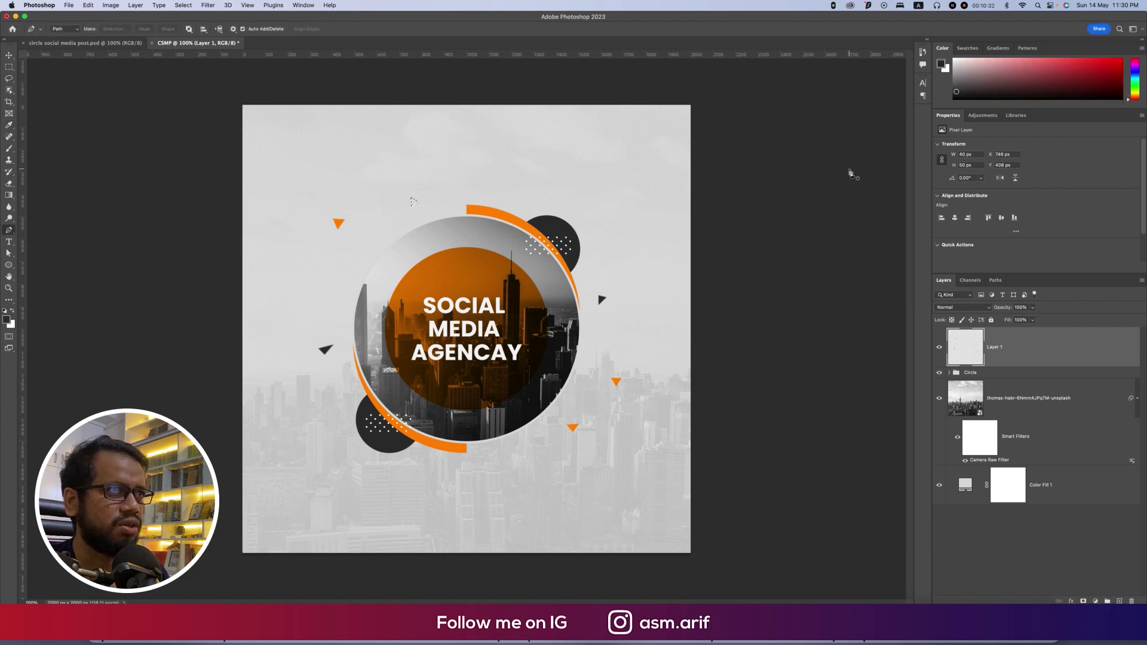
{"action": "left_click", "coordinate": [412, 201]}
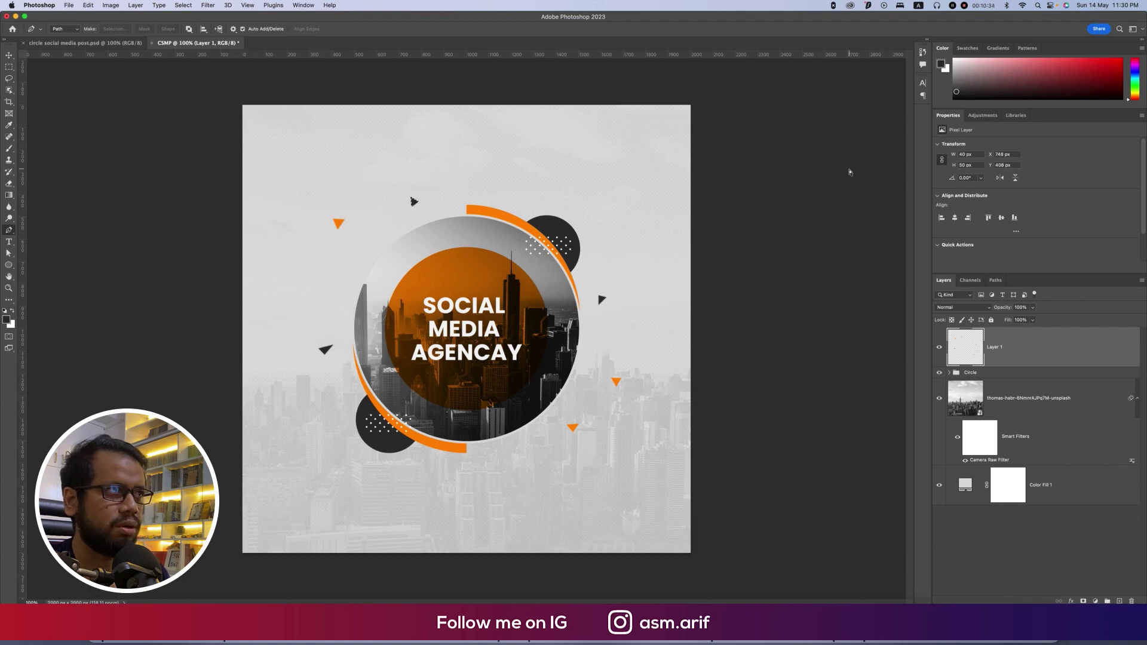
{"action": "key", "text": "super+o"}
{"action": "key", "text": "Escape"}
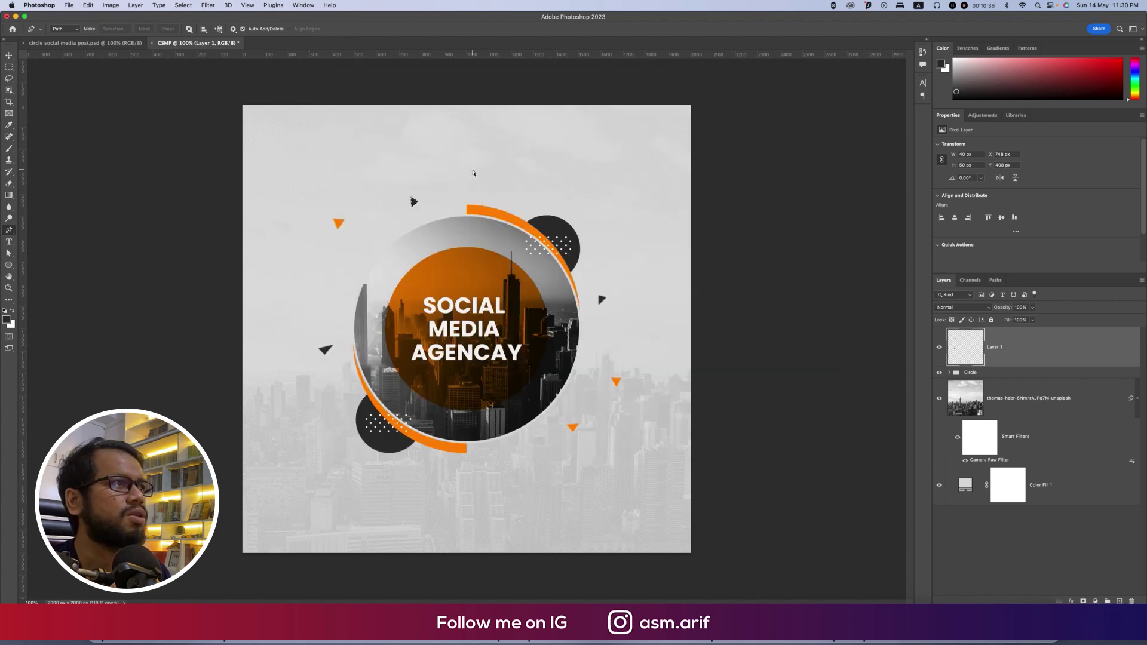
{"action": "left_click", "coordinate": [9, 55]}
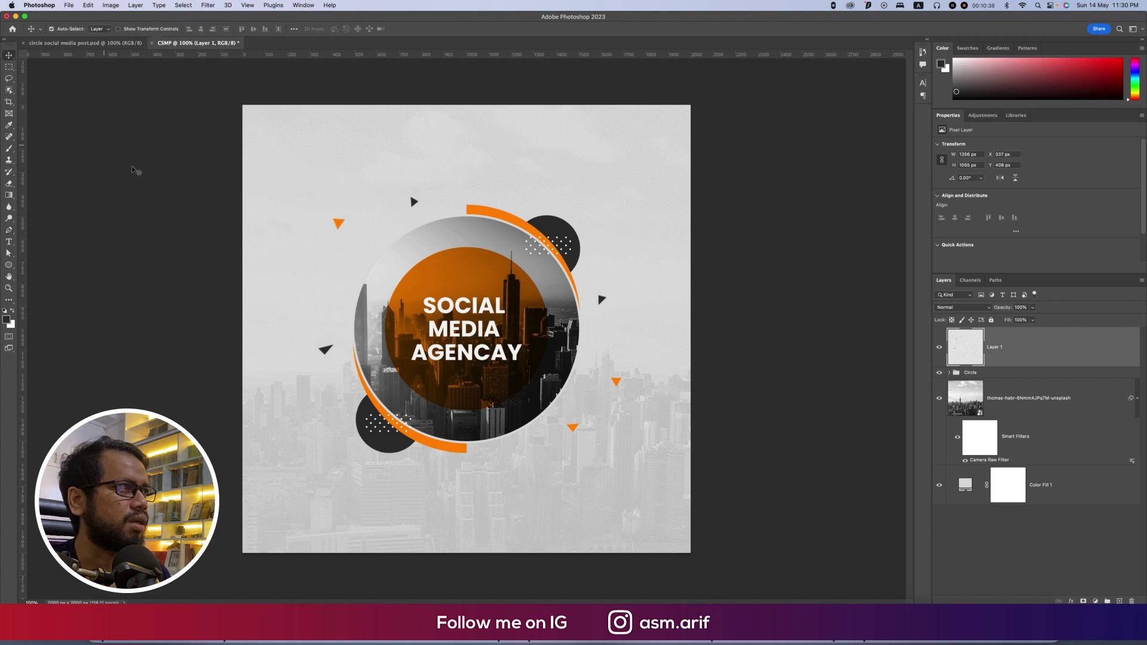
- Copy the YOUR LOGO and COMPANY TAGLINE texts from circle social media post.psd into CSMP and place them in the post's upper-left corner
{"action": "left_click", "coordinate": [117, 44]}
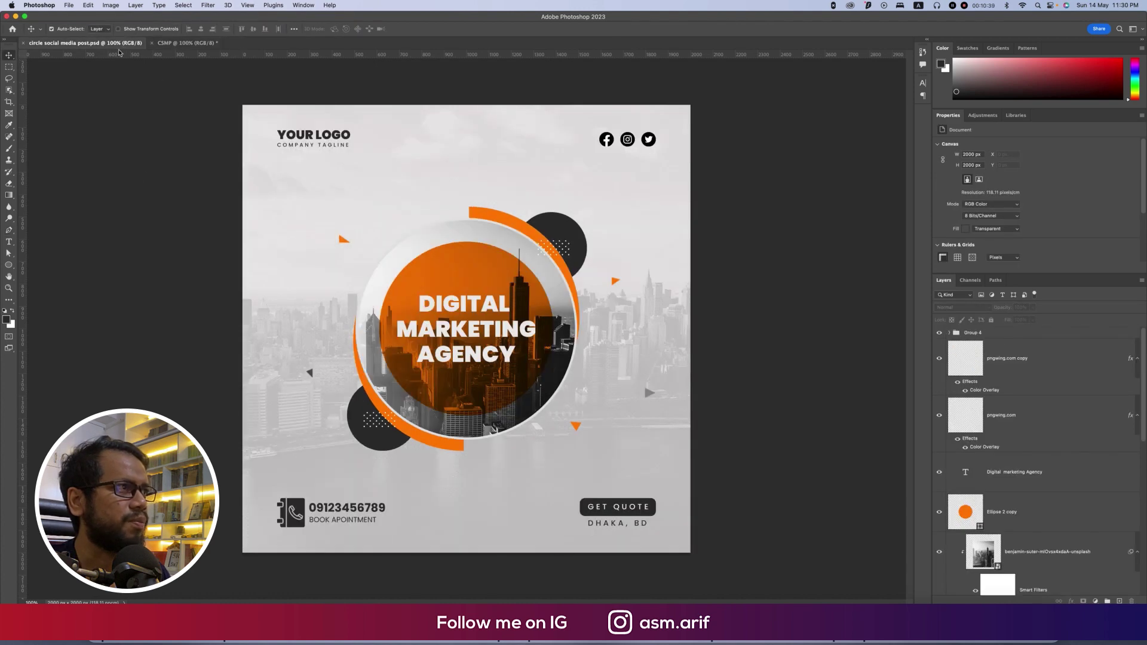
{"action": "left_click", "coordinate": [351, 141]}
{"action": "left_click", "coordinate": [349, 146], "text": "shift"}
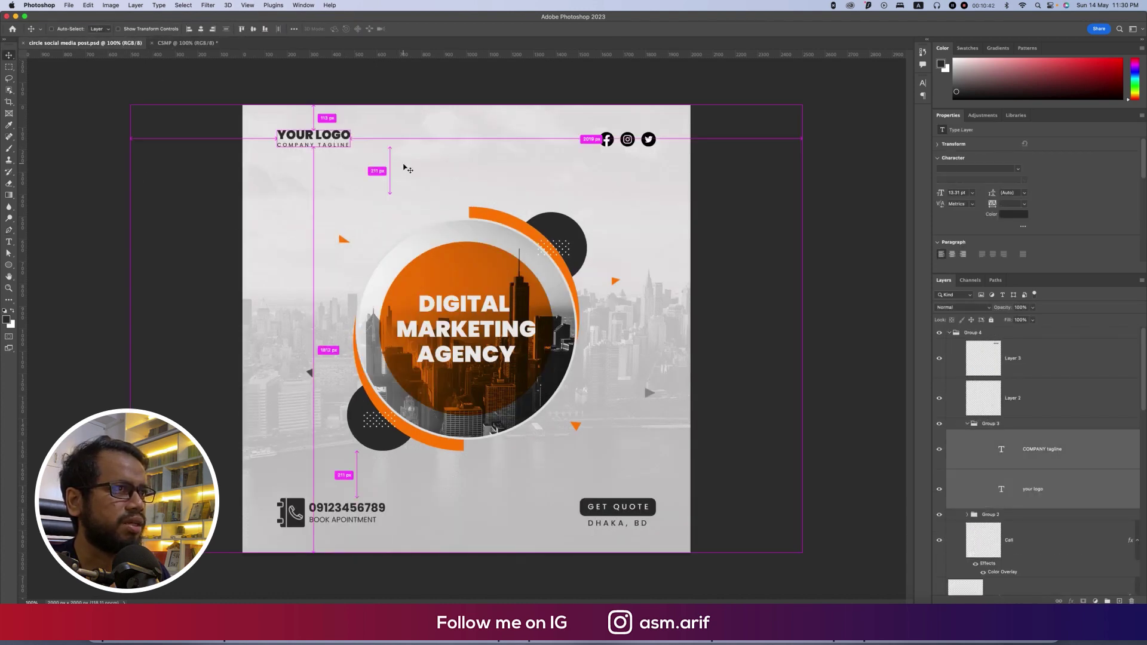
{"action": "left_click", "coordinate": [185, 43]}
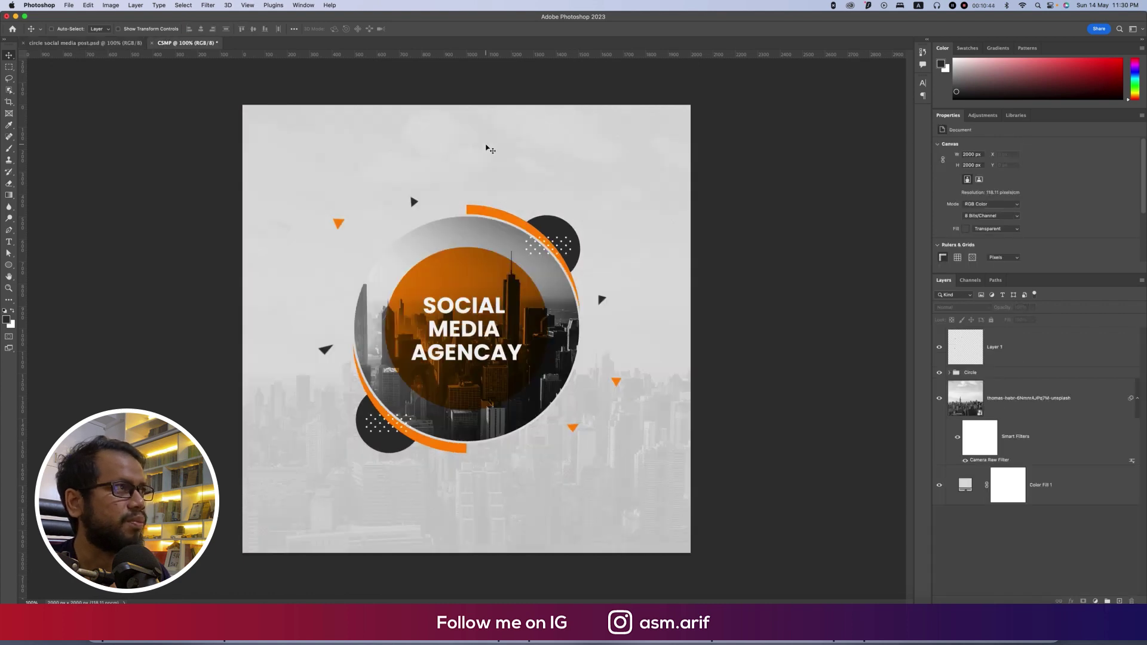
{"action": "key", "text": "ctrl+v"}
{"action": "key", "text": "ctrl+t"}
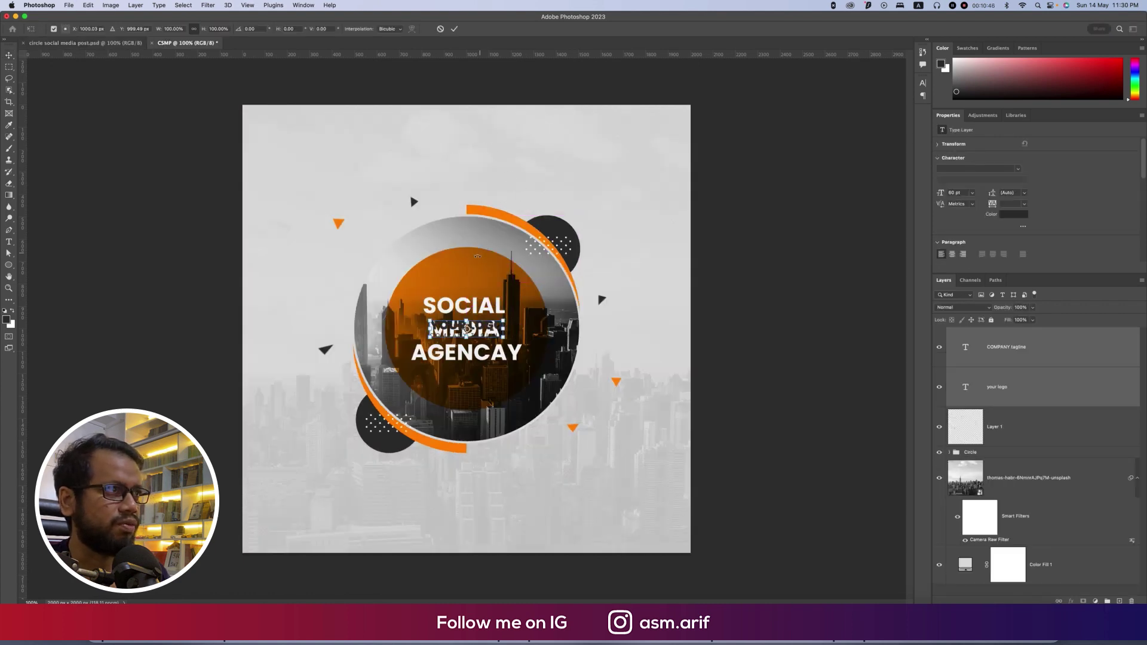
{"action": "left_click_drag", "start_coordinate": [467, 328], "coordinate": [335, 142]}
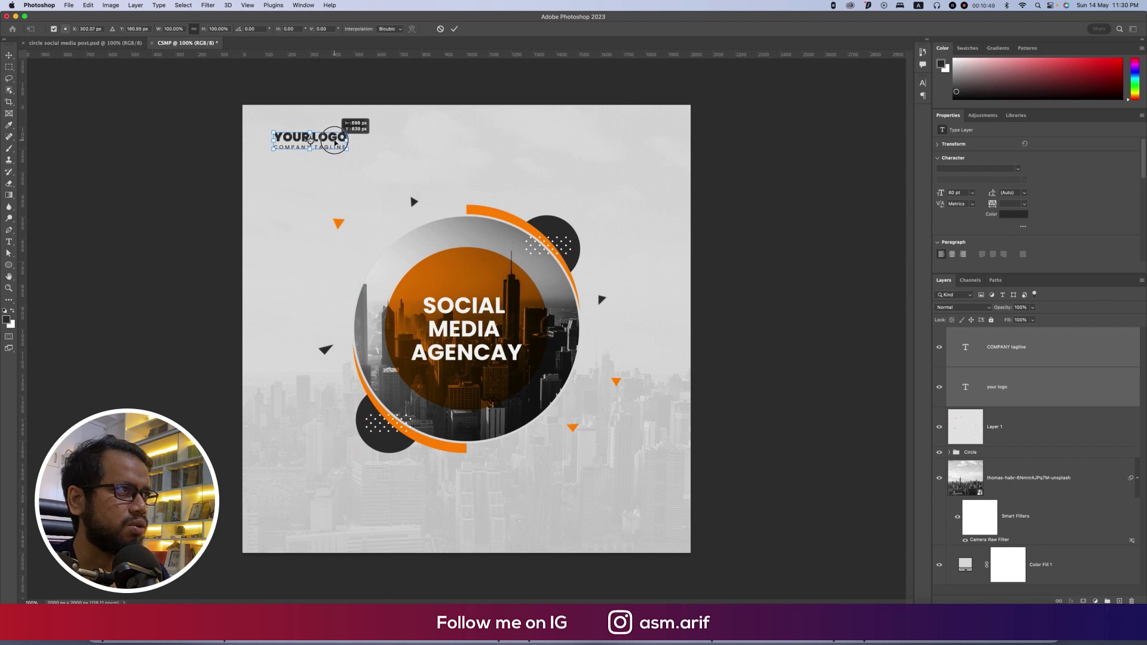
{"action": "left_click", "coordinate": [453, 29]}
- Copy the phone contact graphic from circle social media post.psd into CSMP and place it in the post's lower-left corner
{"action": "left_click", "coordinate": [60, 43]}
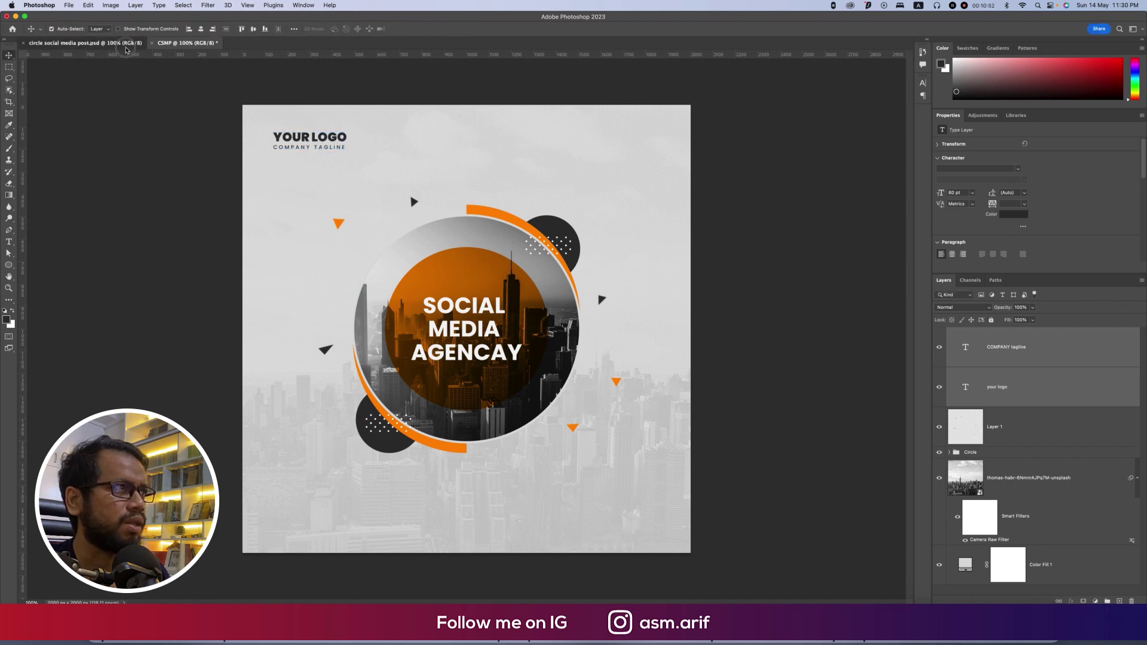
{"action": "left_click", "coordinate": [297, 510]}
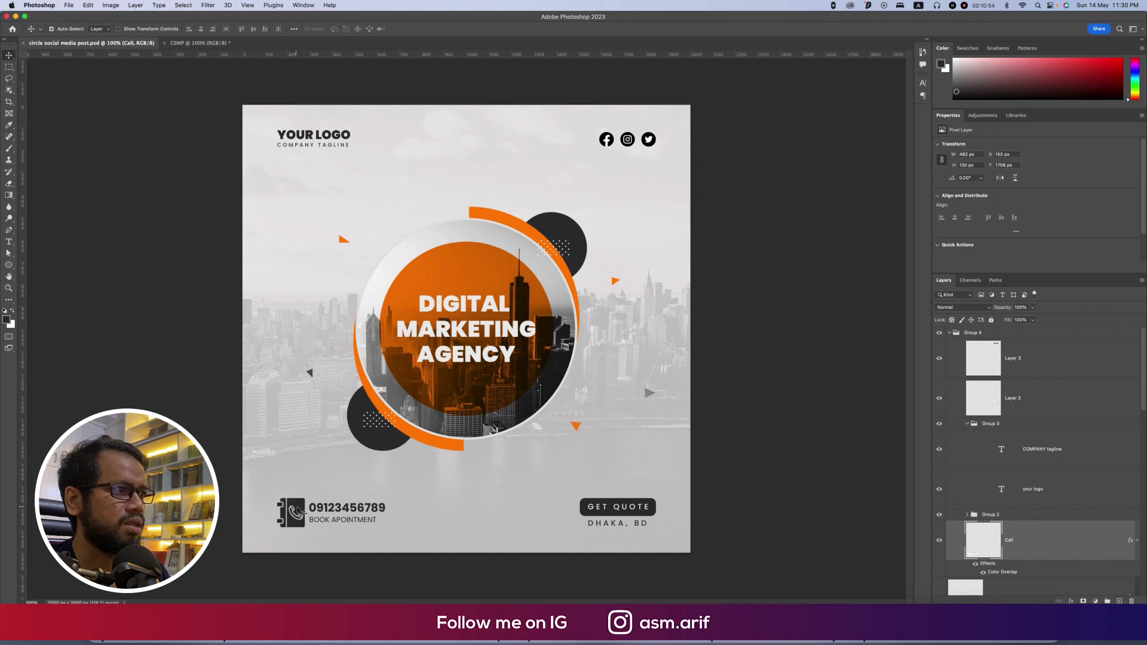
{"action": "left_click", "coordinate": [199, 43]}
{"action": "left_click_drag", "start_coordinate": [467, 255], "coordinate": [464, 261]}
{"action": "key", "text": "super+t"}
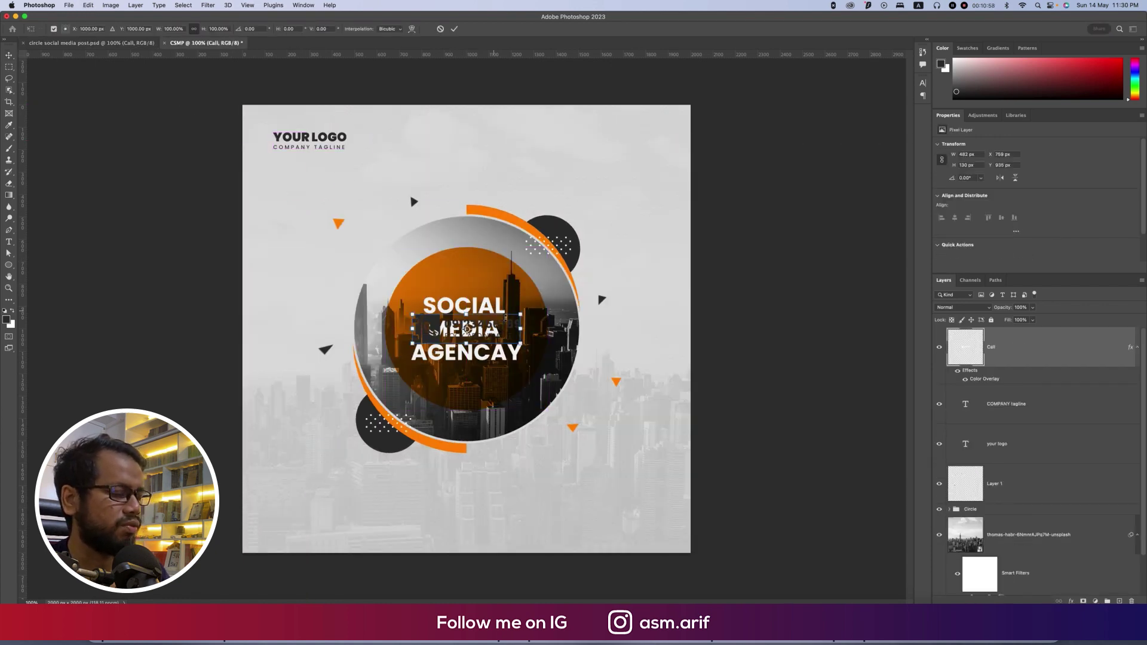
{"action": "left_click_drag", "start_coordinate": [464, 325], "coordinate": [367, 505]}
{"action": "key", "text": "Return"}
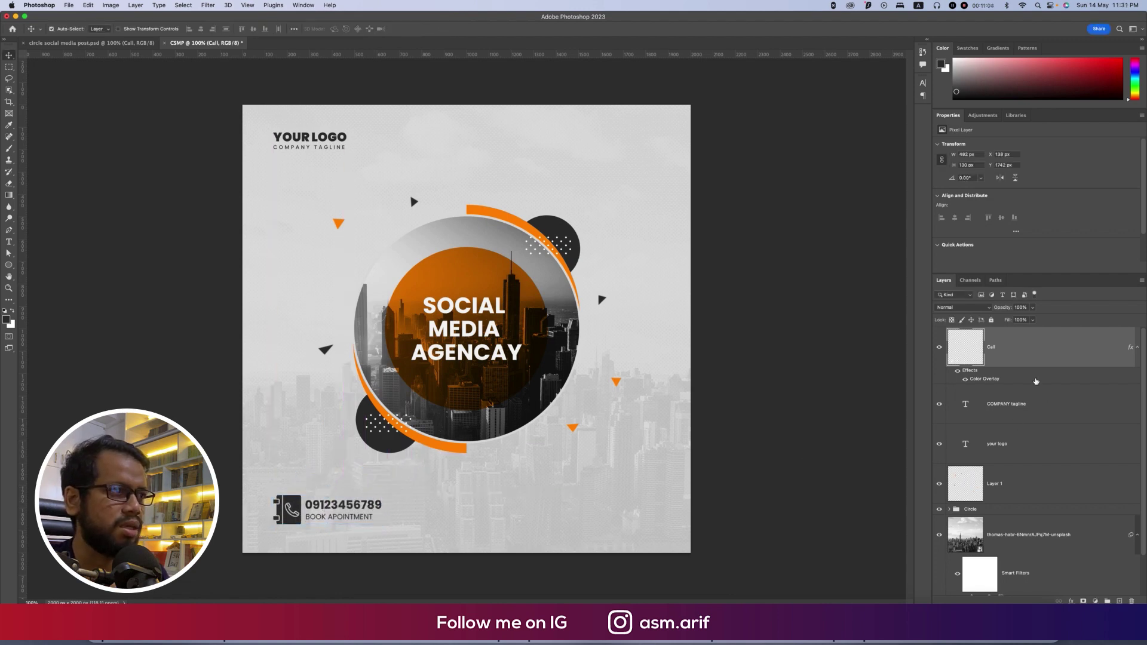
- Switch to Illustrator and copy the group of black Facebook, Instagram and Twitter icons from the social media logo collection
{"action": "left_click", "coordinate": [141, 43]}
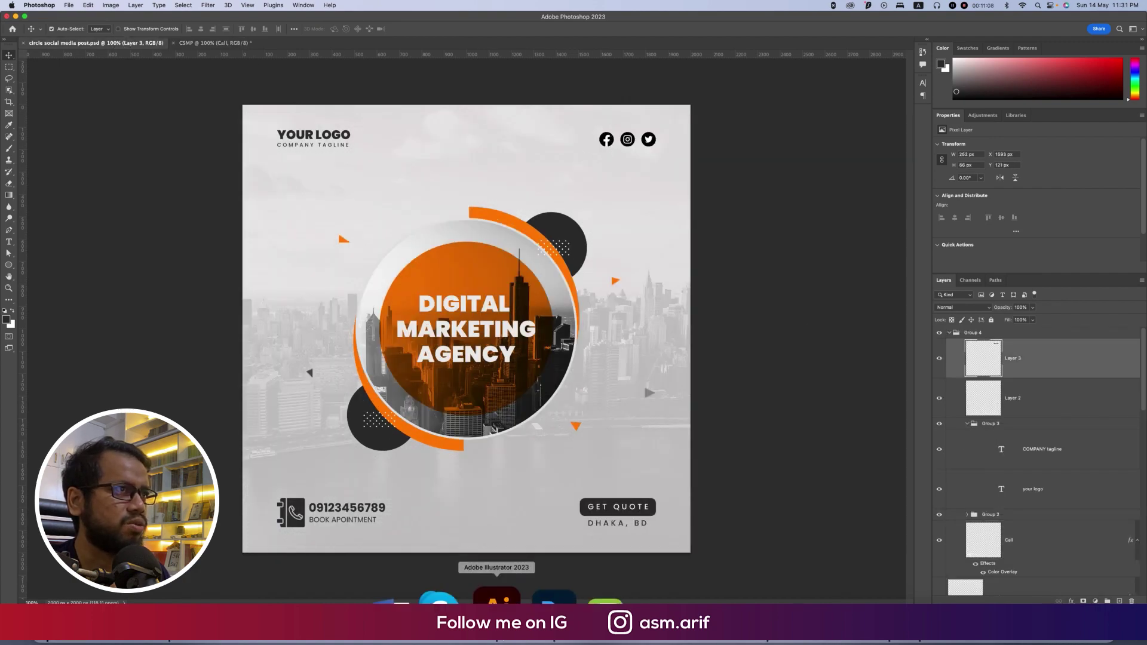
{"action": "left_click", "coordinate": [491, 598]}
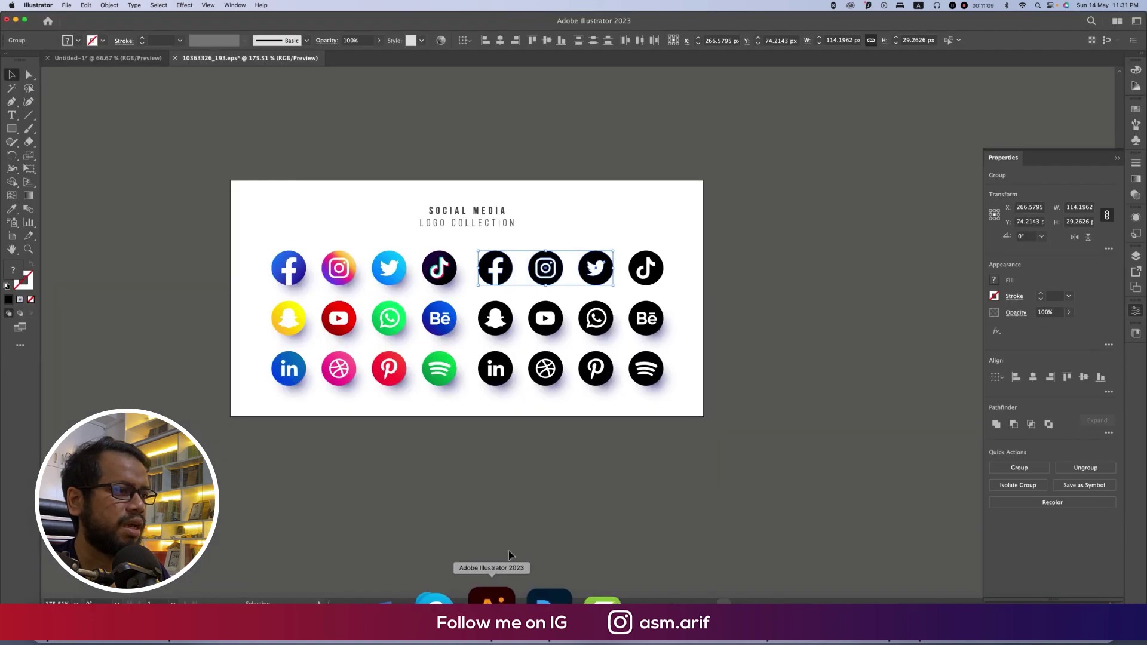
{"action": "left_click", "coordinate": [702, 241]}
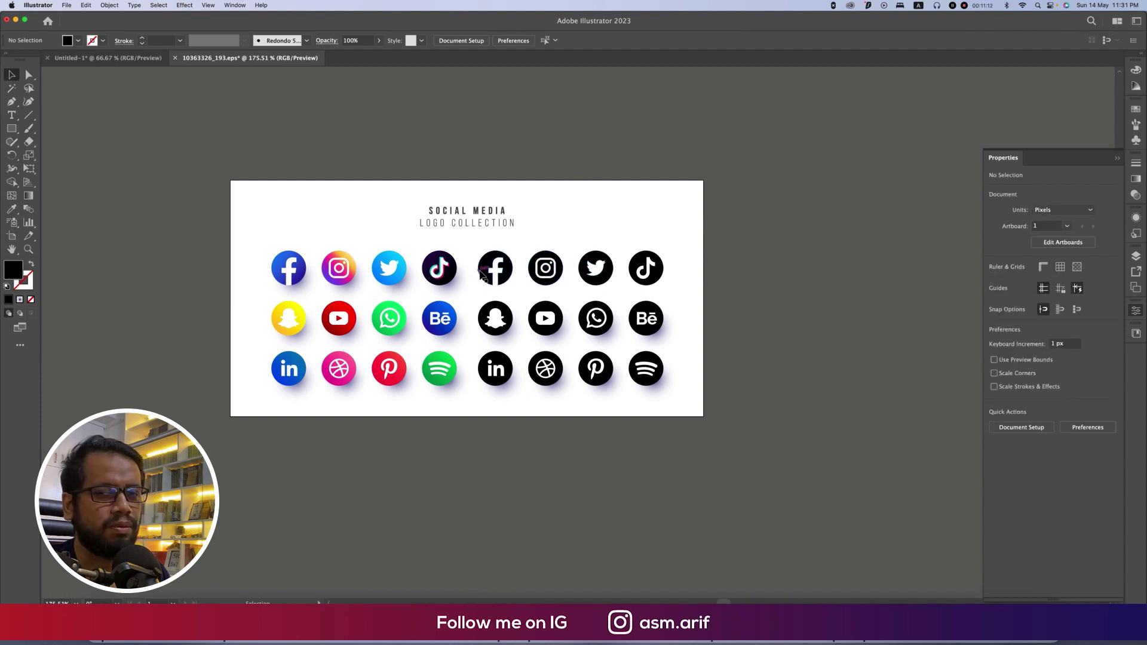
{"action": "left_click", "coordinate": [550, 272]}
{"action": "left_click_drag", "start_coordinate": [478, 251], "coordinate": [613, 285]}
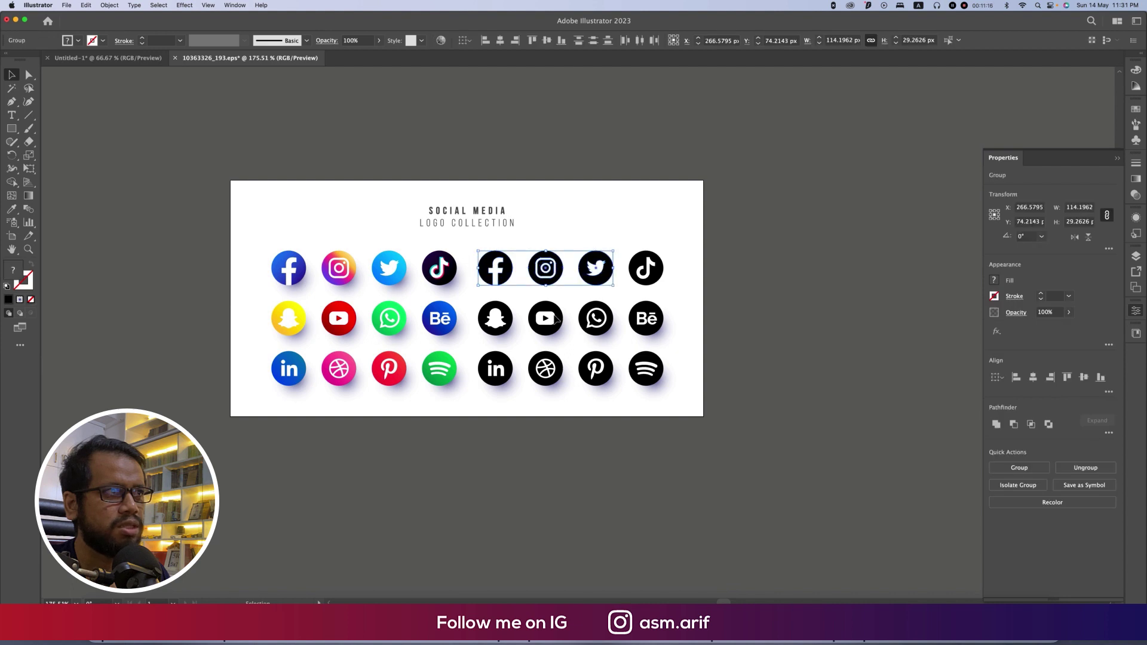
{"action": "mouse_move", "coordinate": [540, 600]}
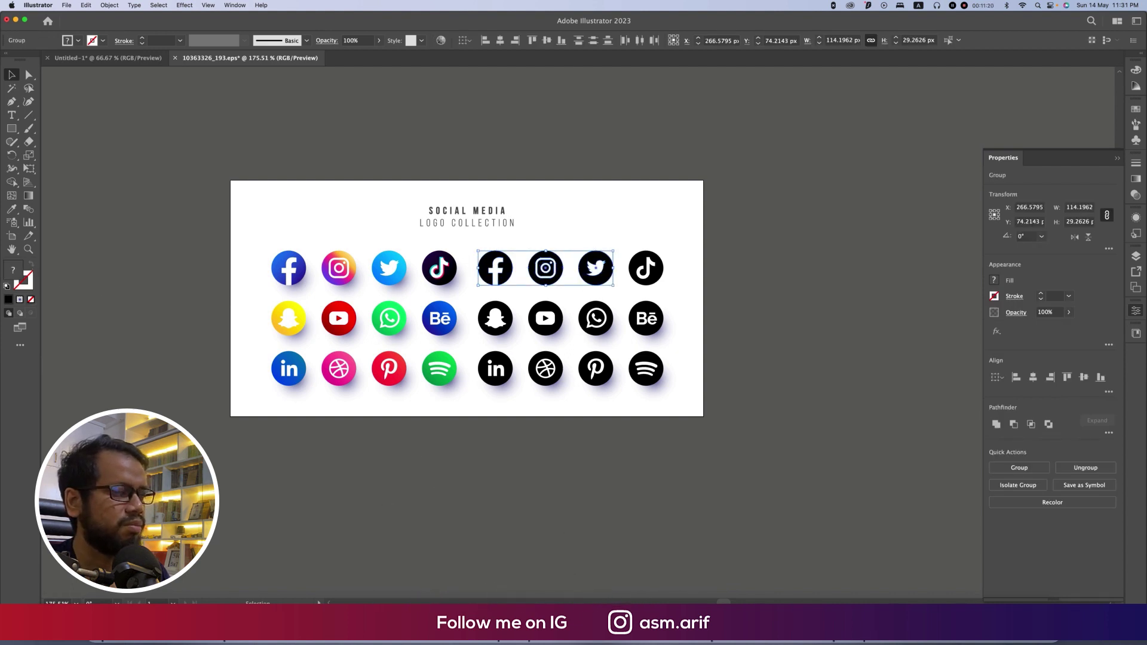
- Switch back to Photoshop, paste the icons into CSMP as pixels, and scale them to about 238 px wide in the upper-right corner
{"action": "key", "text": "super+Tab"}
{"action": "key", "text": "super+v"}
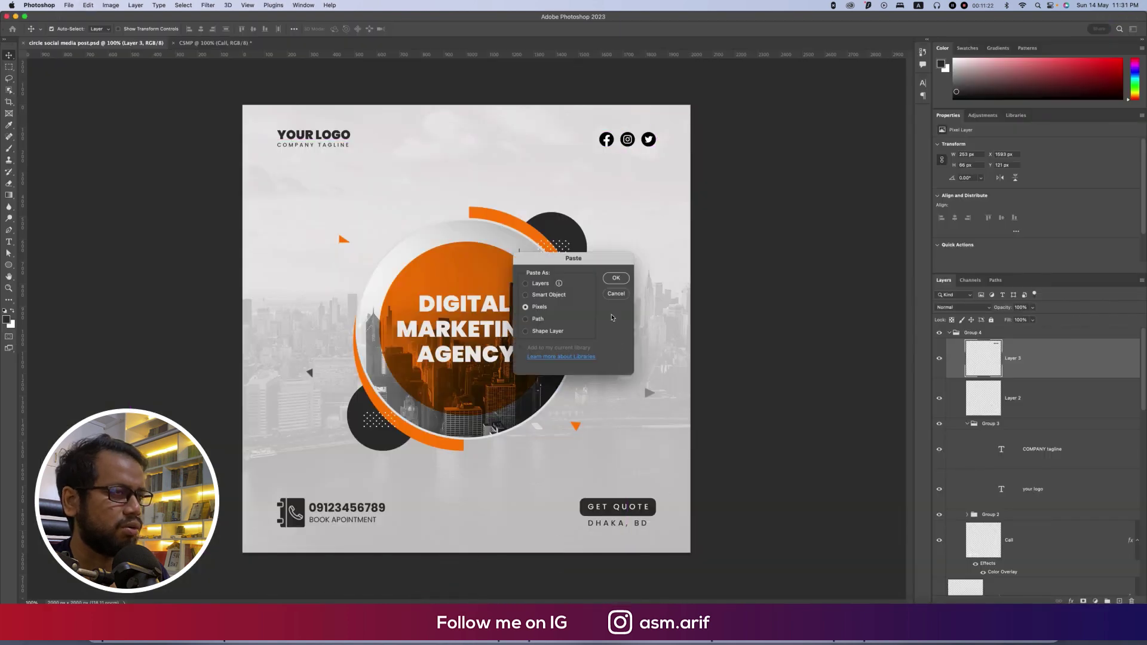
{"action": "key", "text": "Escape"}
{"action": "left_click", "coordinate": [215, 42]}
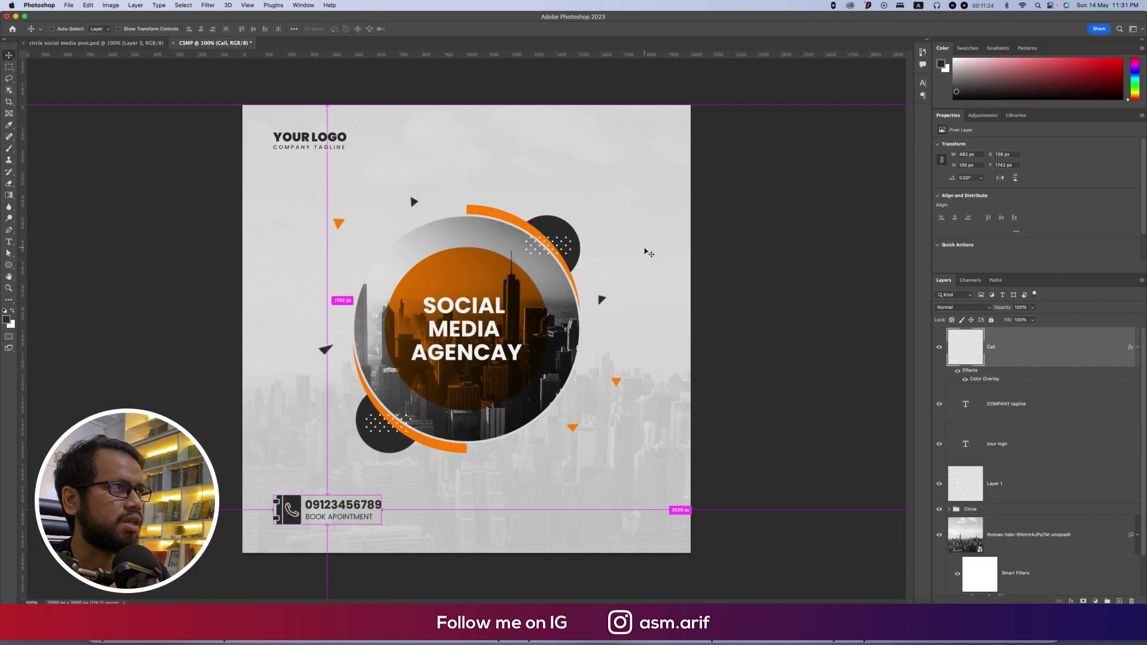
{"action": "key", "text": "super+v"}
{"action": "left_click", "coordinate": [616, 277]}
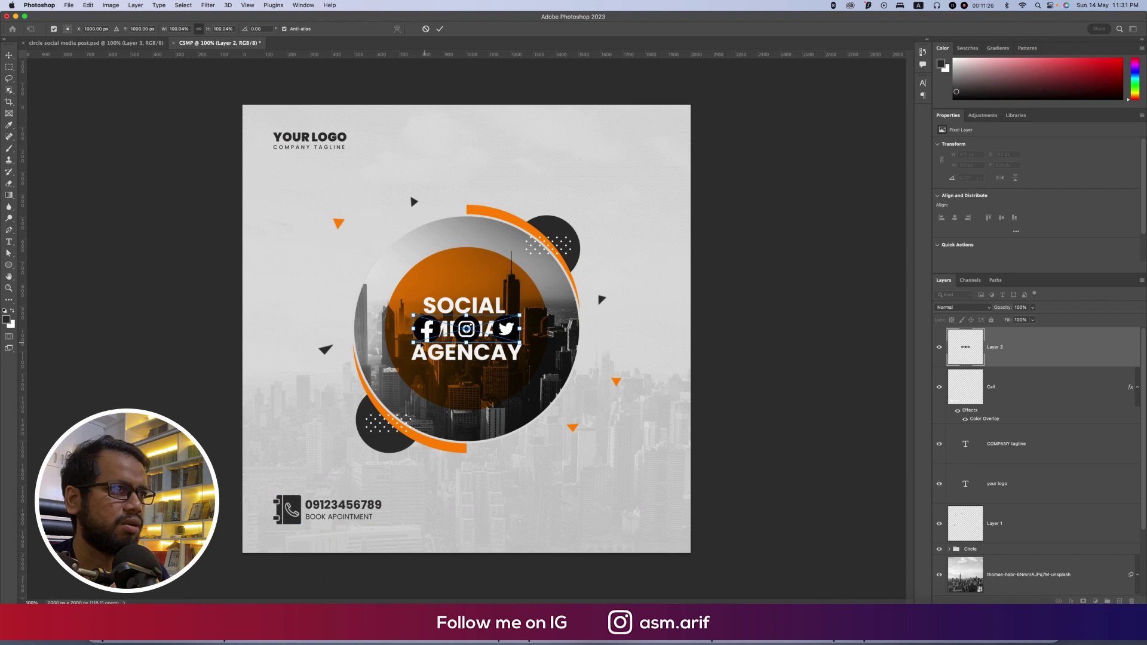
{"action": "left_click_drag", "start_coordinate": [416, 334], "coordinate": [641, 143]}
{"action": "key", "text": "Return"}
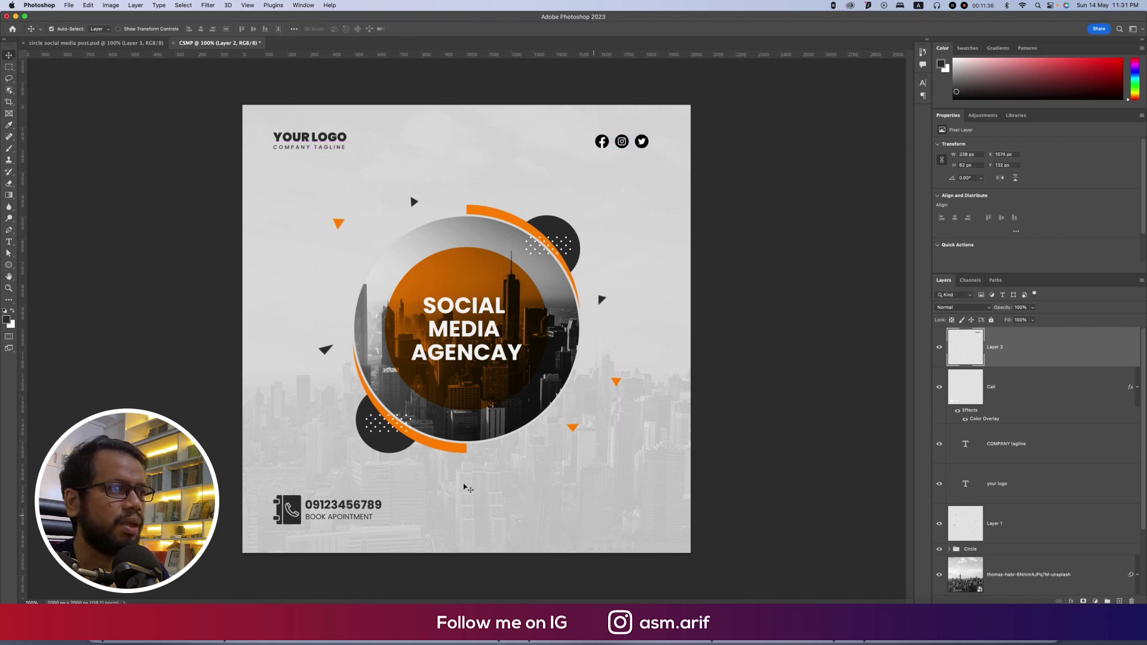
- Draw a dark rounded rectangle of about 328 by 79 px with 10 px corners in the post's lower-right area
{"action": "left_click", "coordinate": [10, 266]}
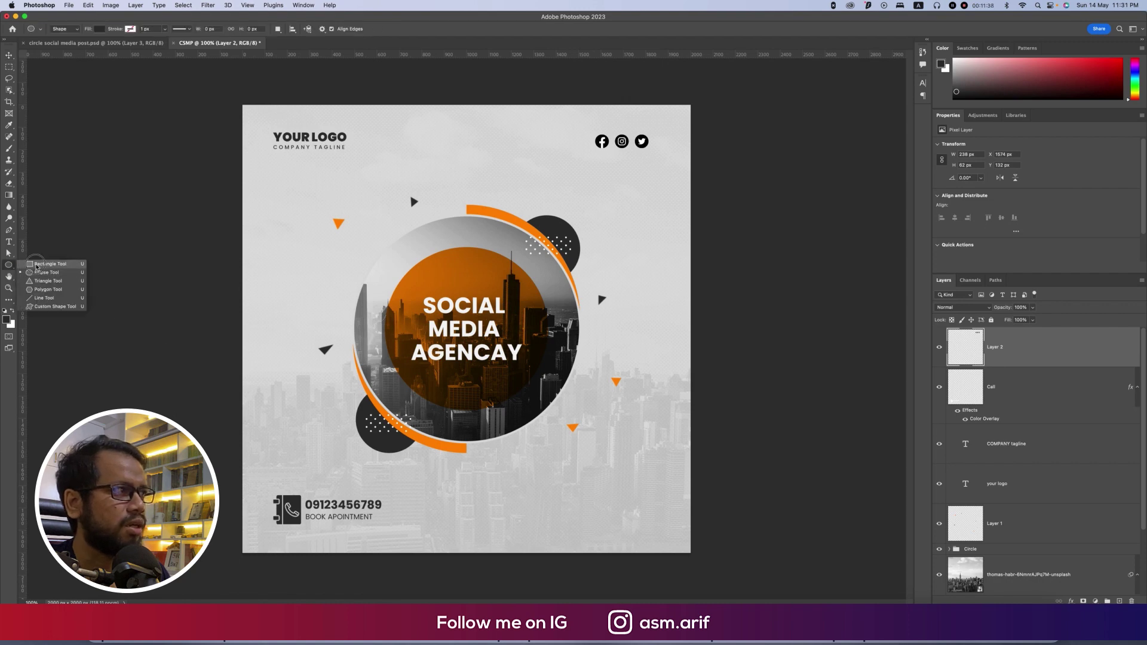
{"action": "left_click", "coordinate": [38, 264]}
{"action": "mouse_move", "coordinate": [580, 495]}
{"action": "left_mouse_down"}
{"action": "mouse_move", "coordinate": [686, 513]}
{"action": "mouse_move", "coordinate": [653, 512]}
{"action": "left_mouse_up"}
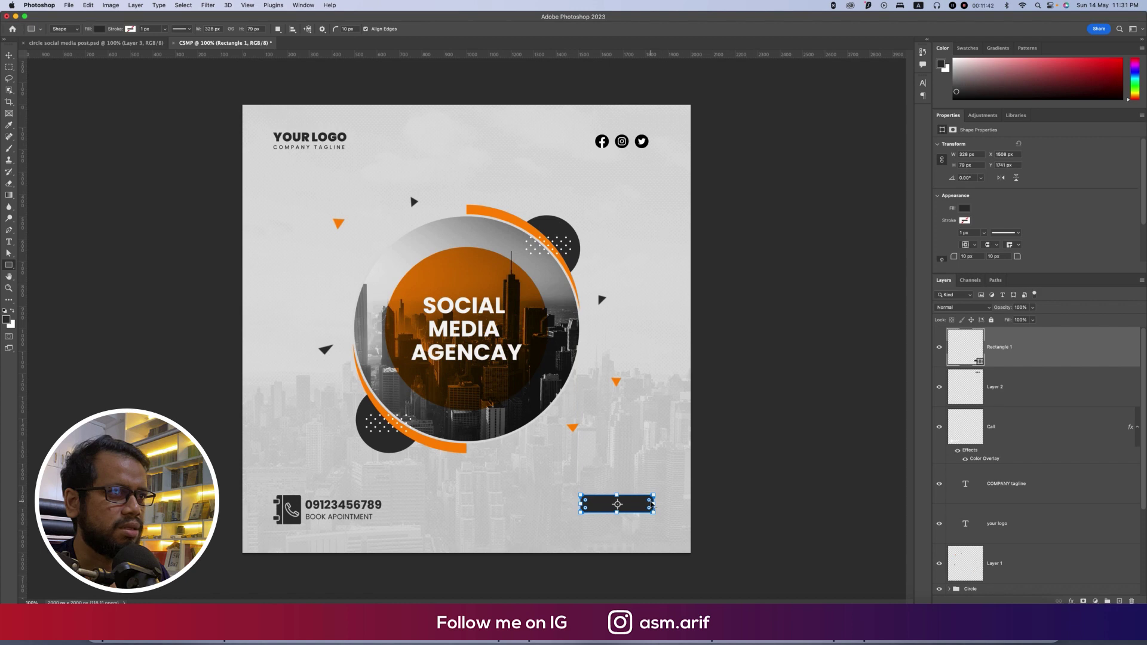
- Select the GET QUOTE button text in circle social media post.psd for copying and return to CSMP
{"action": "key", "text": "ctrl+Tab"}
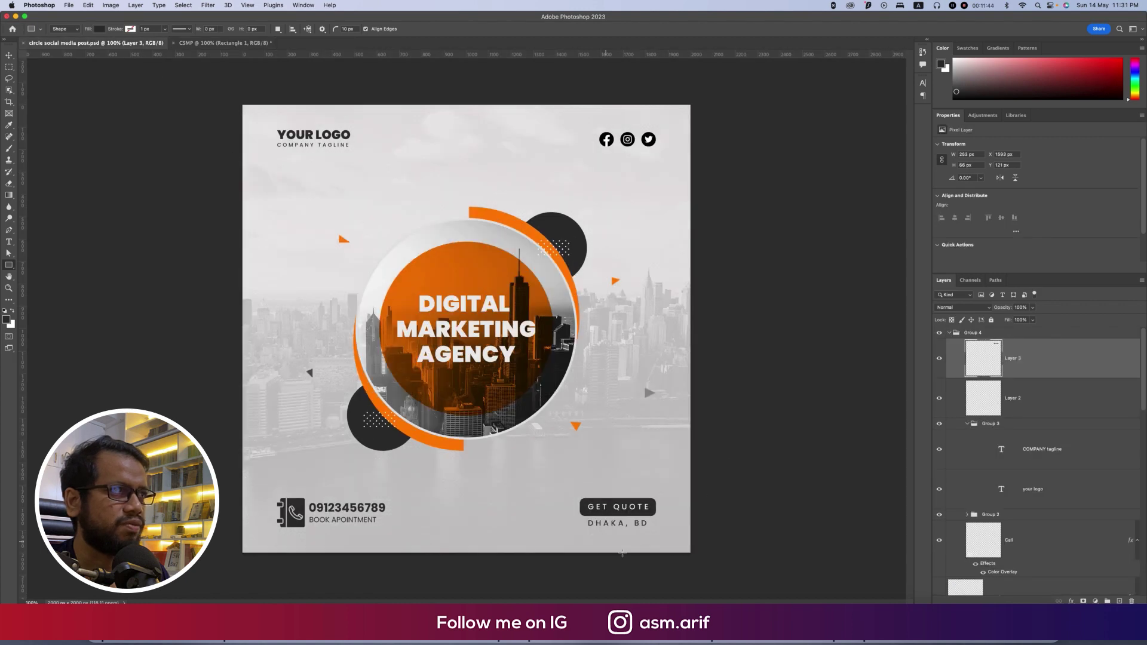
{"action": "key", "text": "t"}
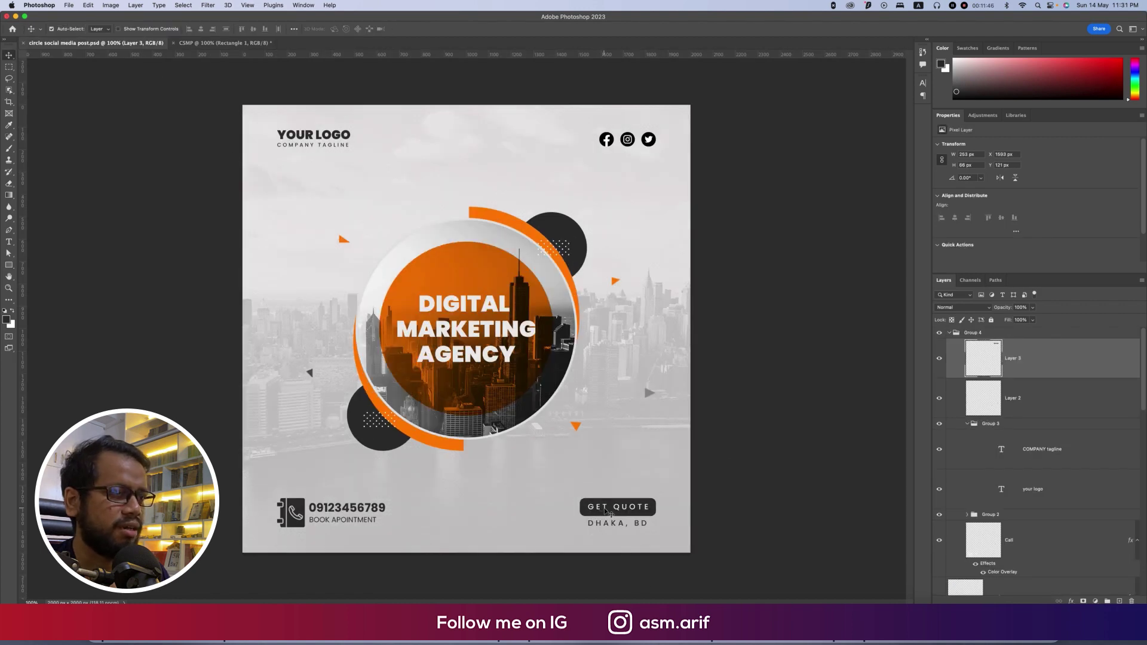
{"action": "left_click", "coordinate": [609, 512]}
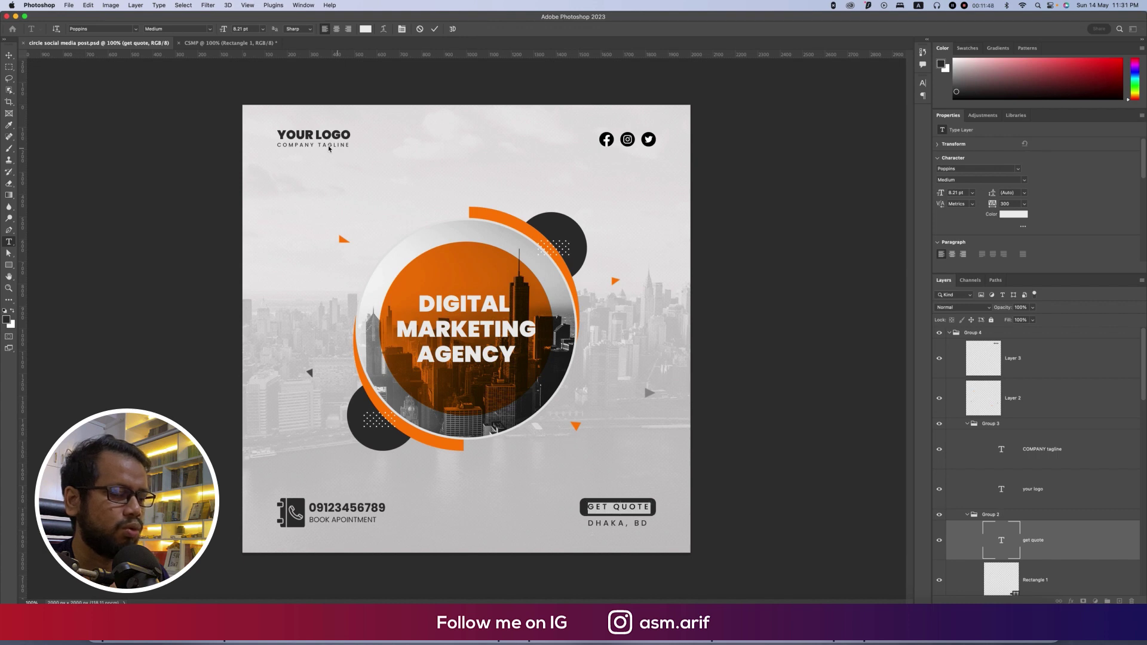
{"action": "left_click", "coordinate": [230, 42]}
{"action": "key", "text": "v"}
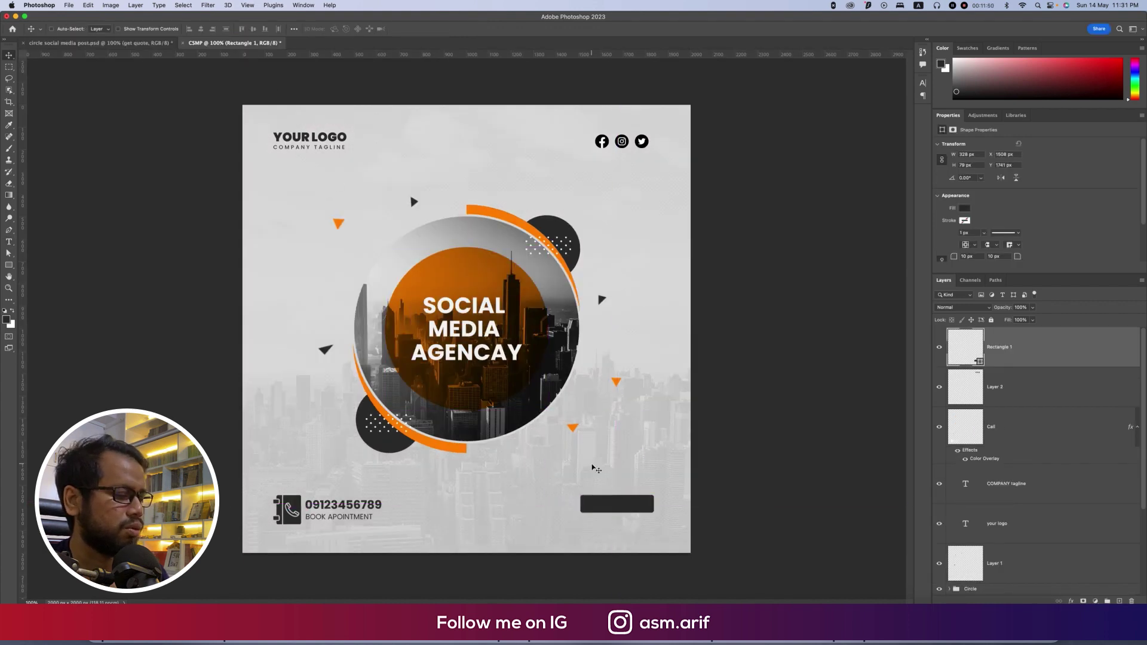
{"action": "key", "text": "super+t"}
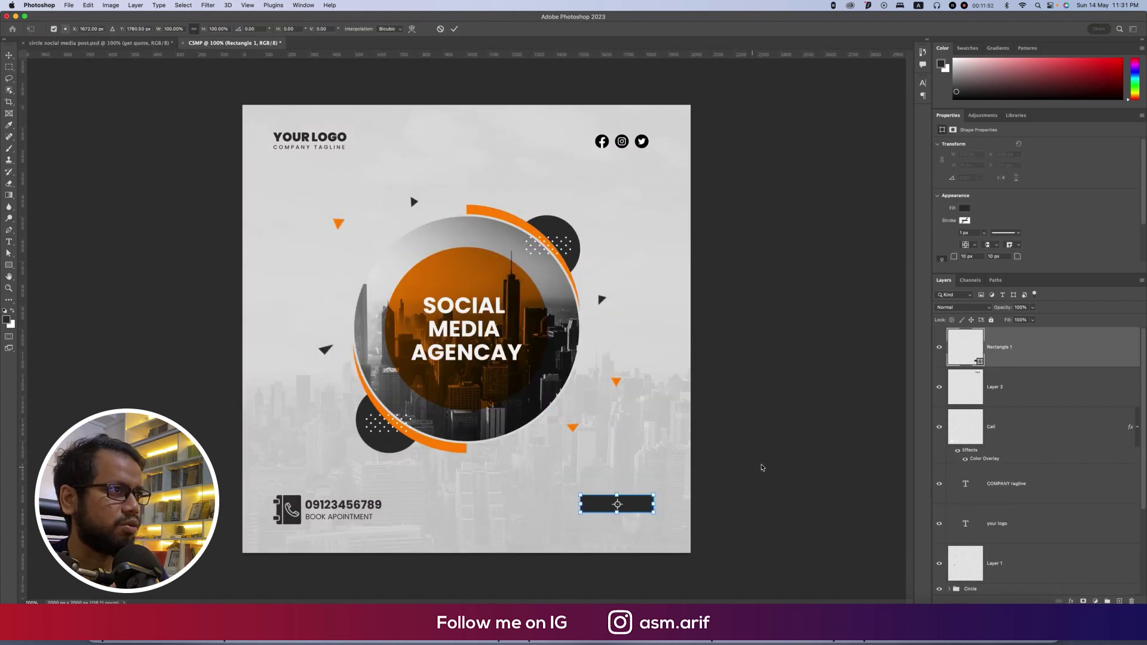
{"action": "key", "text": "Return"}
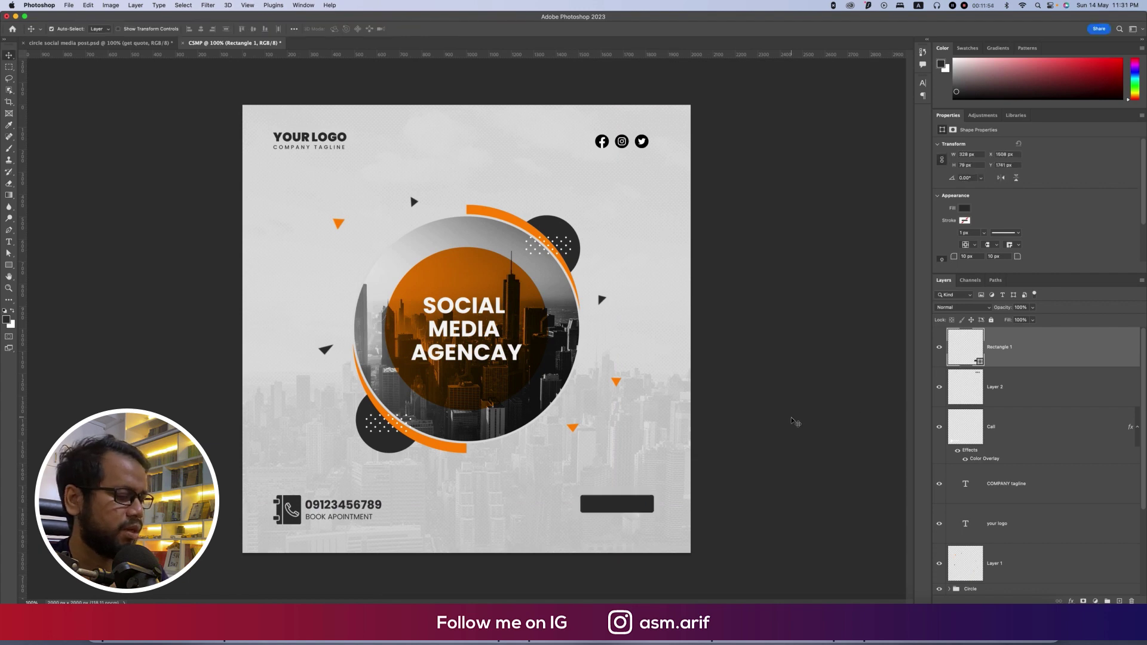
{"action": "left_click", "coordinate": [939, 347]}
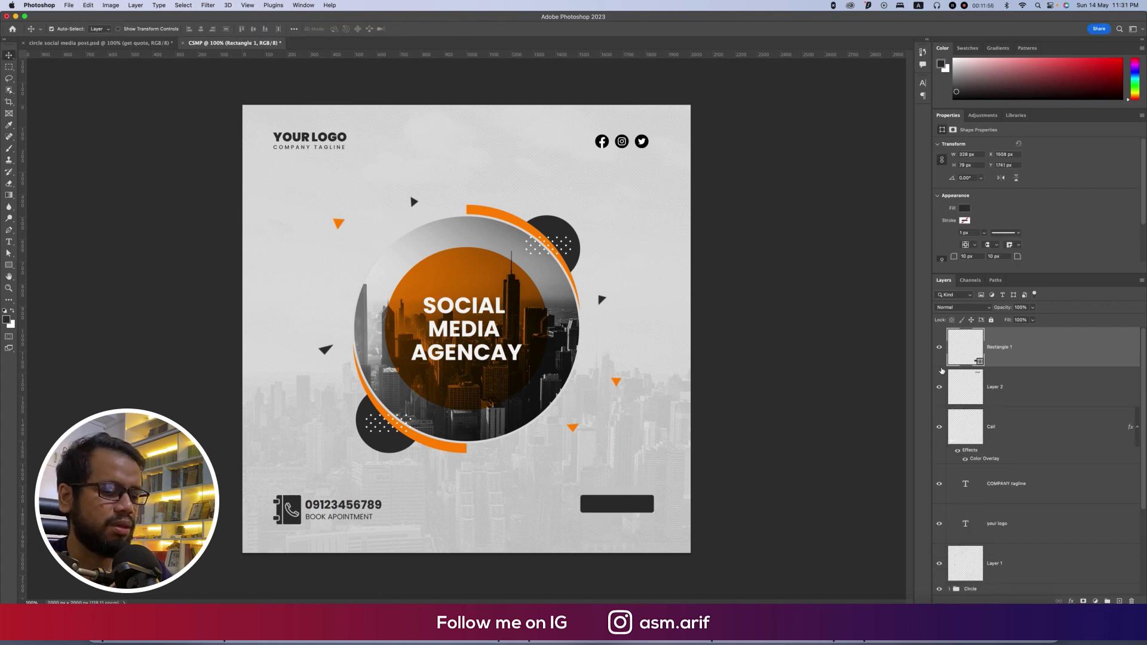
{"action": "left_click", "coordinate": [938, 347]}
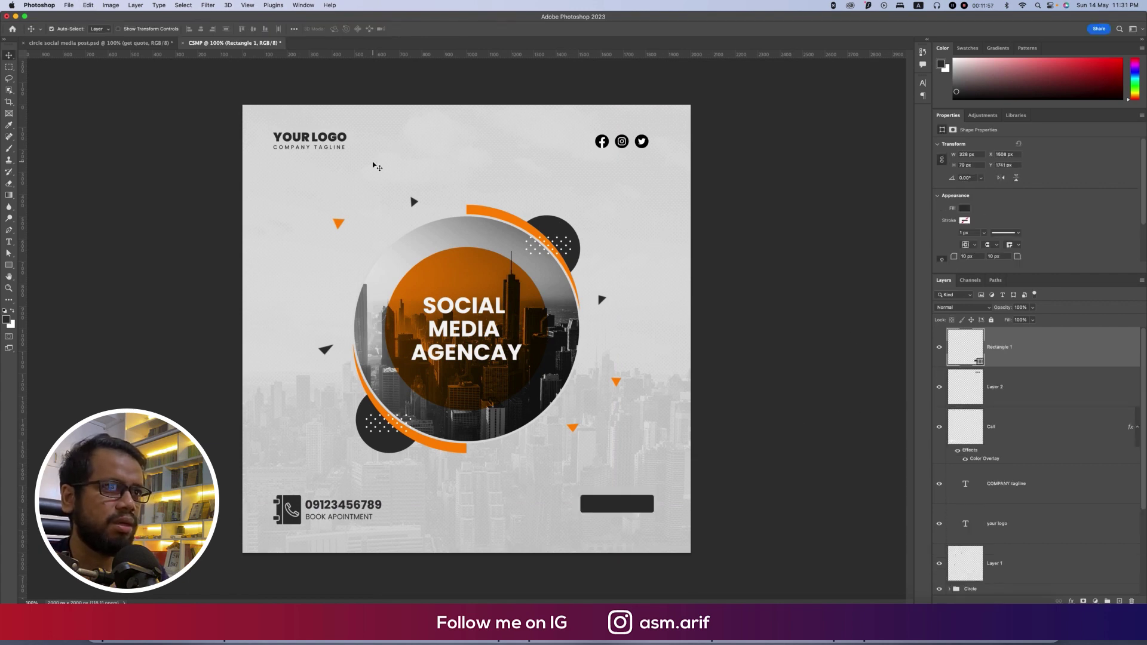
- Copy the GET QUOTE button text from circle social media post.psd and add it as a new text line above CSMP's dark rectangle
{"action": "left_click", "coordinate": [143, 43]}
{"action": "double_click", "coordinate": [607, 511]}
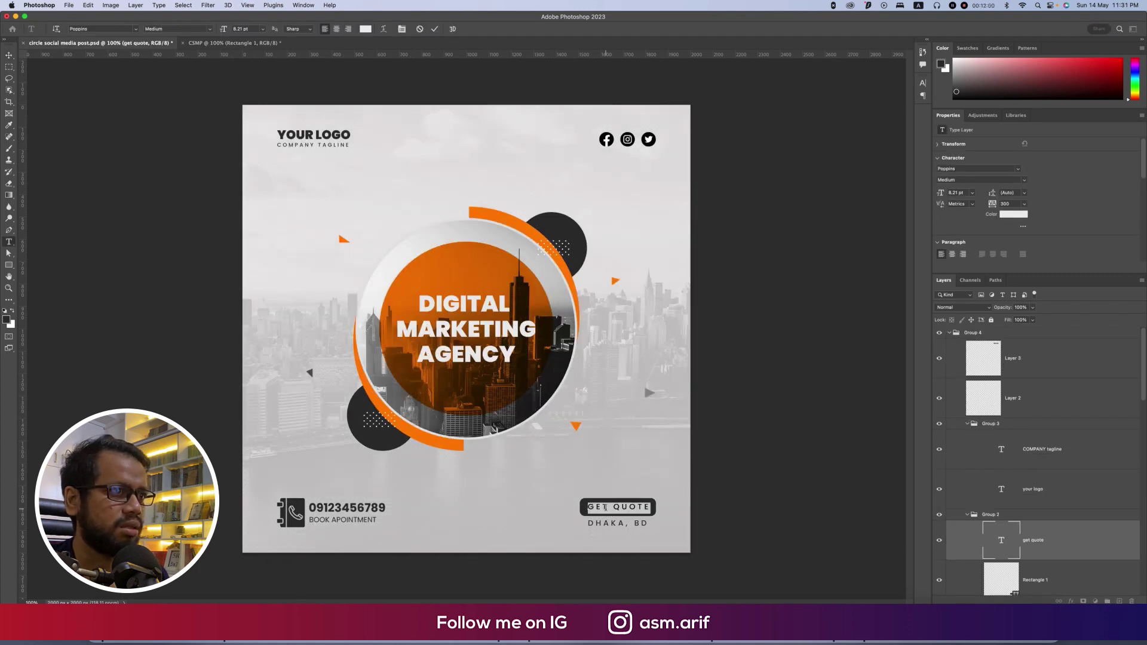
{"action": "left_click", "coordinate": [245, 44]}
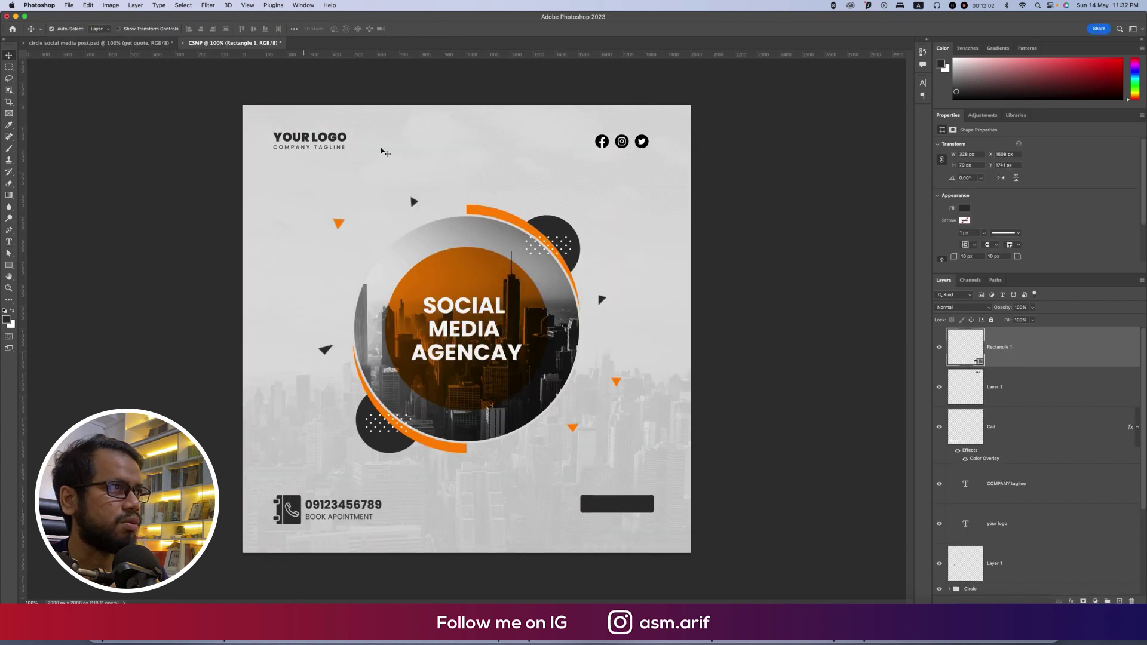
{"action": "left_click", "coordinate": [1118, 600]}
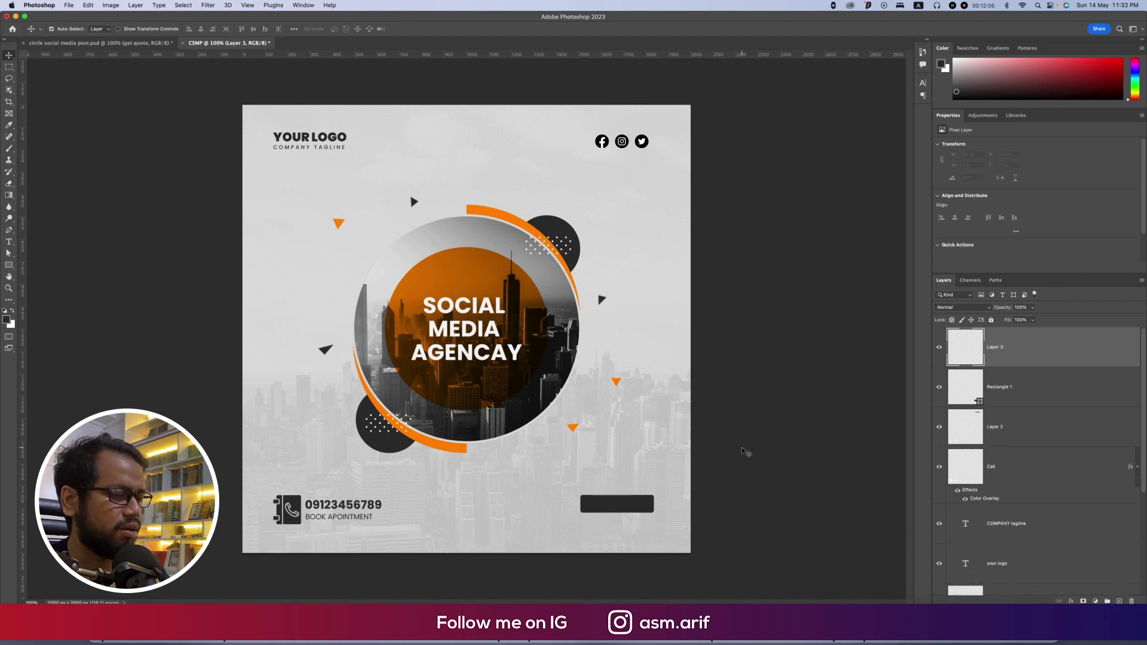
{"action": "key", "text": "Delete"}
{"action": "key", "text": "t"}
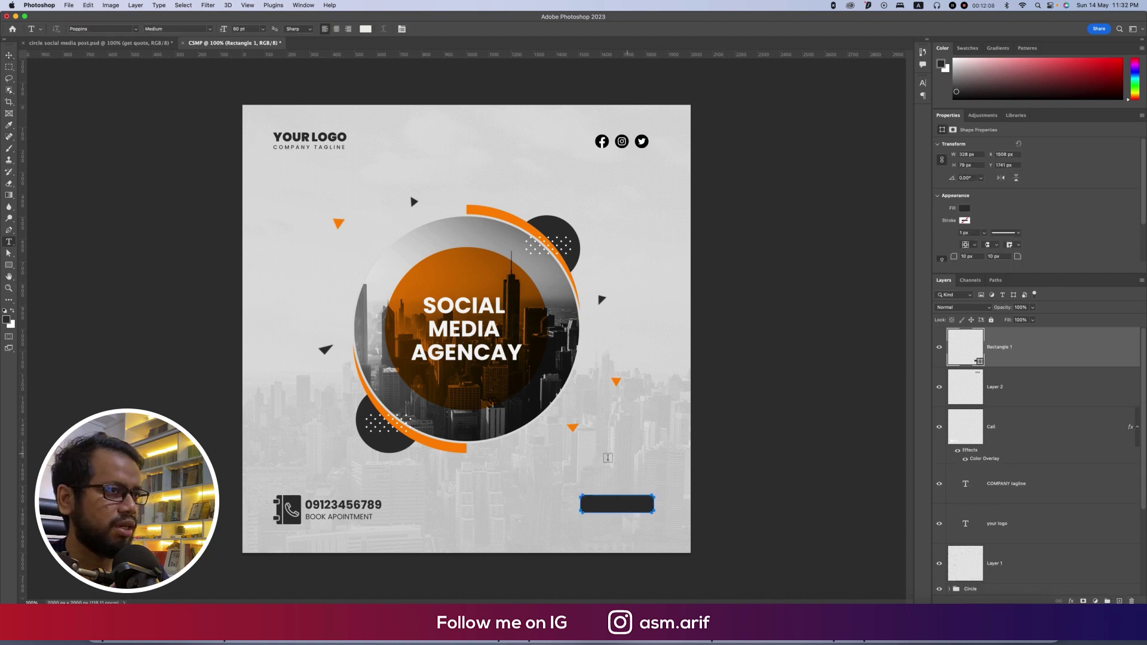
{"action": "left_click", "coordinate": [606, 459]}
{"action": "type", "text": "get quote"}
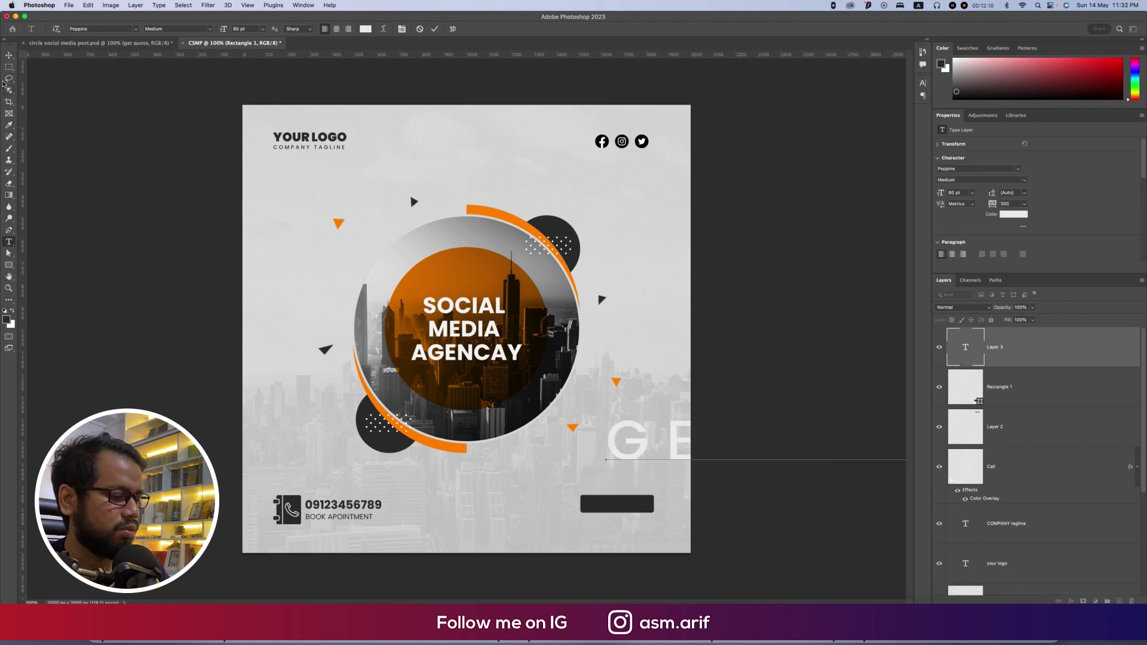
- Scale the GET QUOTE text to about 14.4% and place it inside the dark rounded rectangle
{"action": "left_click", "coordinate": [9, 55]}
{"action": "key", "text": "super+t"}
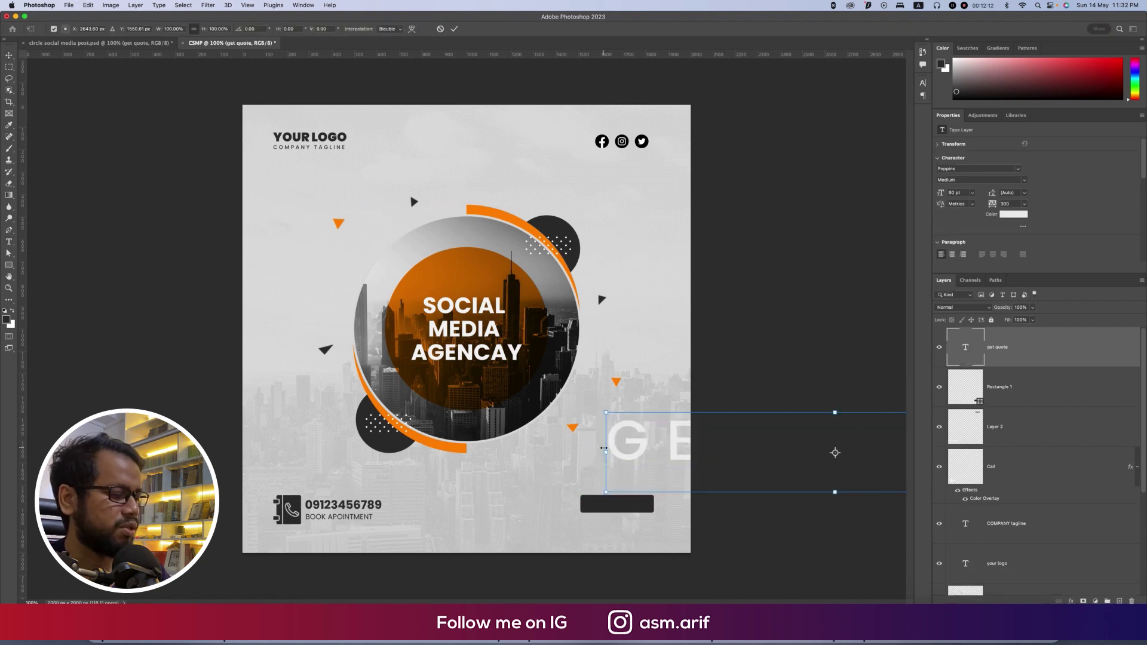
{"action": "left_click_drag", "start_coordinate": [605, 448], "coordinate": [602, 508]}
{"action": "scroll", "coordinate": [602, 508], "scroll_direction": "up", "scroll_amount": 5}
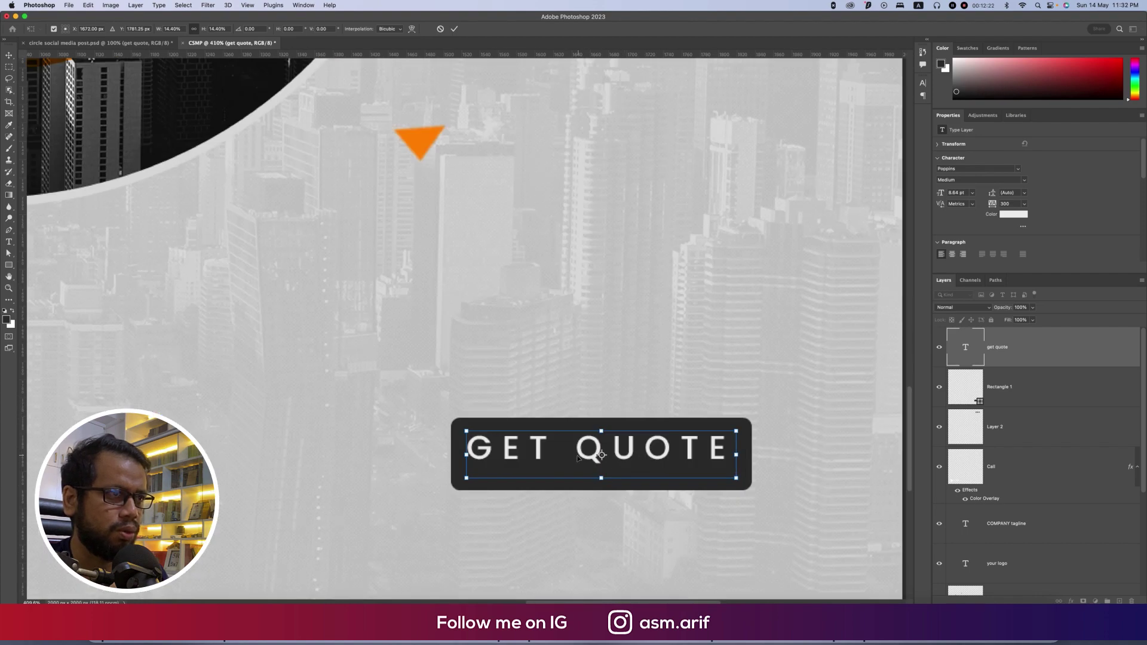
{"action": "key", "text": "Return"}
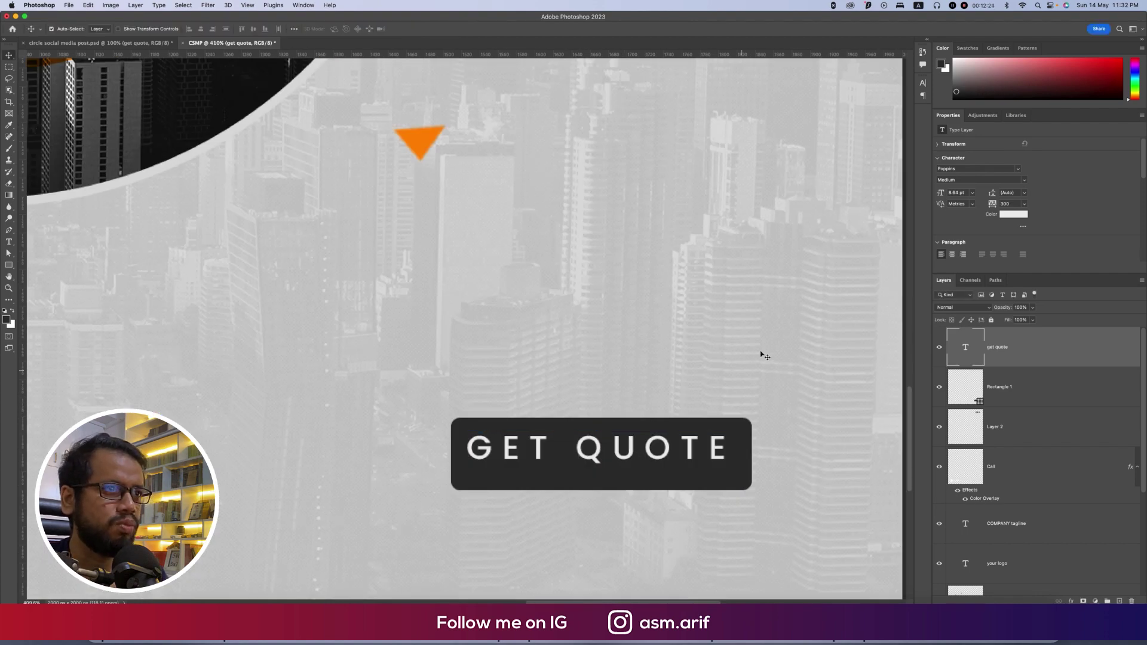
- Set all four corner radii of the dark rectangle behind GET QUOTE to 20 px
{"action": "left_click", "coordinate": [738, 446]}
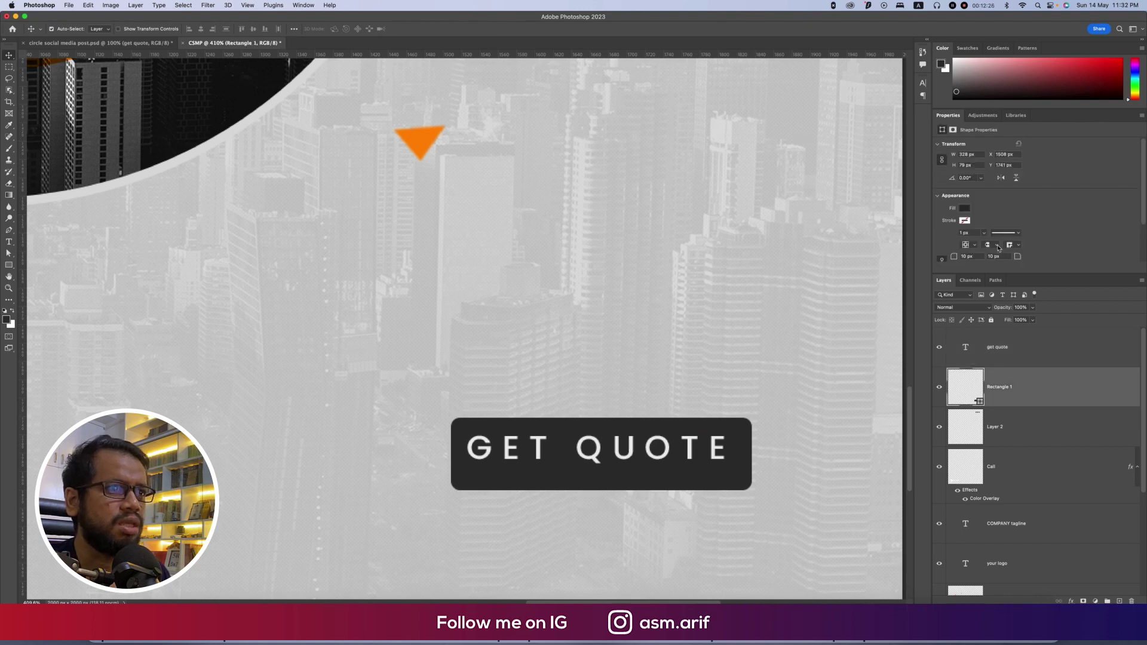
{"action": "scroll", "coordinate": [976, 249], "scroll_direction": "down", "scroll_amount": 2}
{"action": "left_click", "coordinate": [976, 235]}
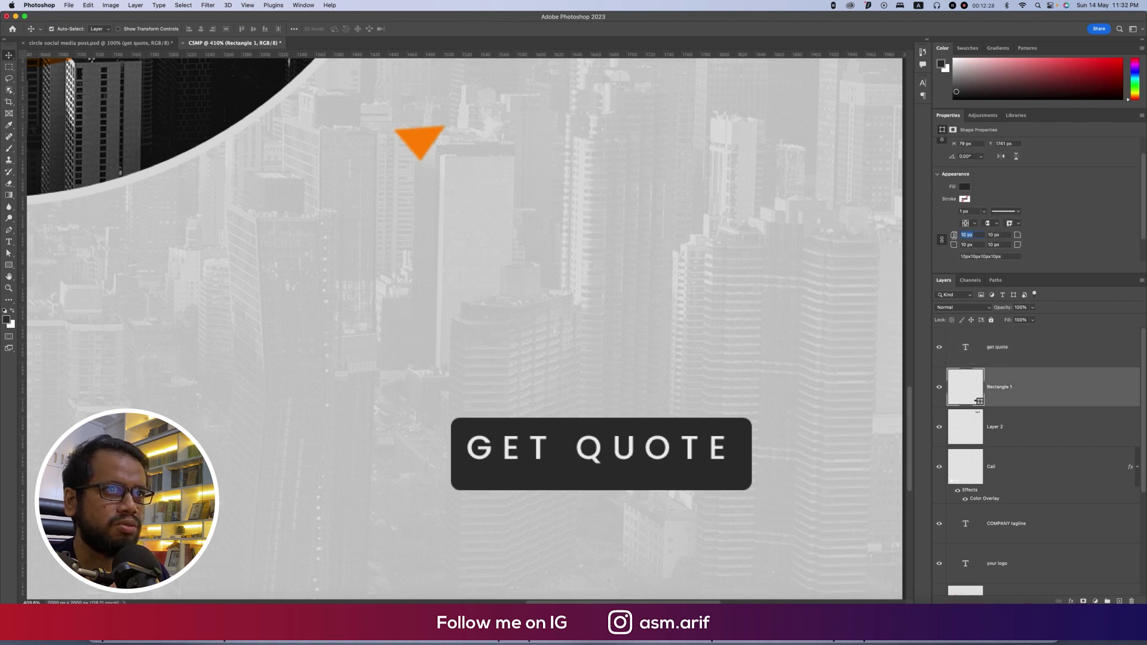
{"action": "type", "text": "20"}
{"action": "key", "text": "Return"}
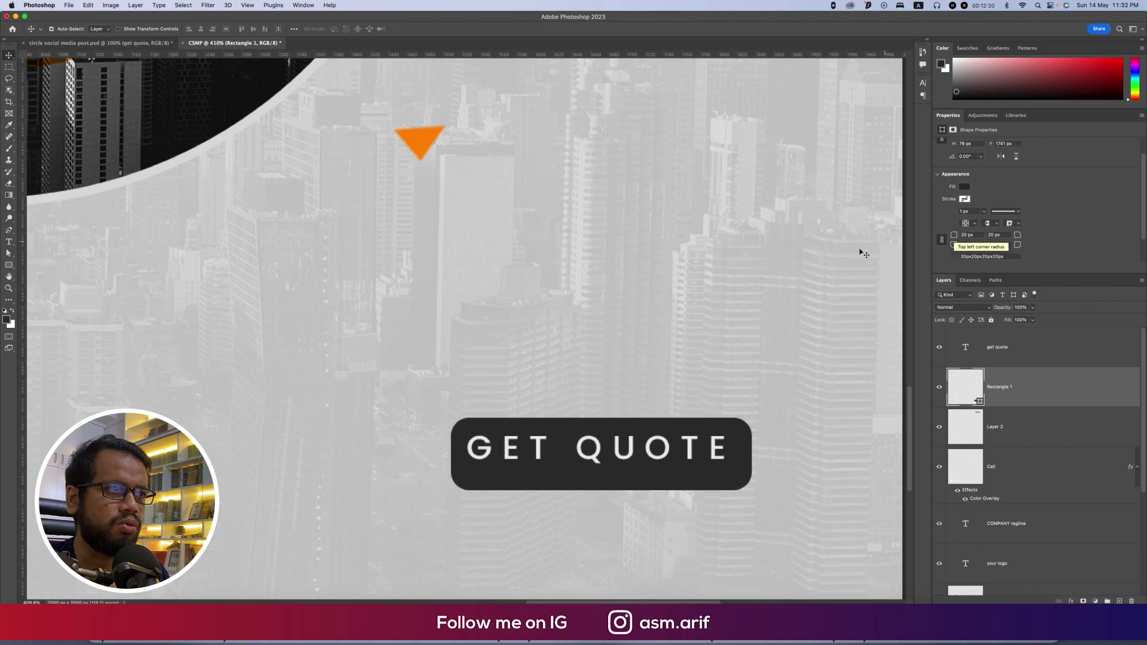
- Centre the GET QUOTE text vertically in its rectangle and shift the text and rectangle together slightly downward
{"action": "scroll", "coordinate": [663, 386], "scroll_direction": "down", "scroll_amount": 5}
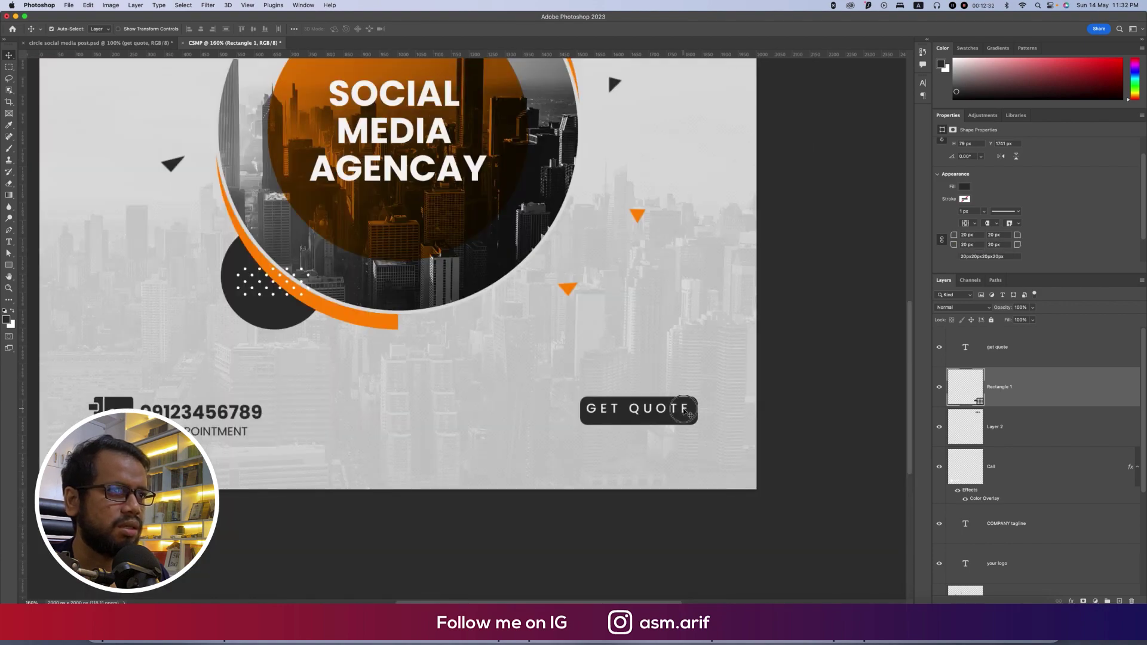
{"action": "left_click_drag", "start_coordinate": [685, 411], "coordinate": [685, 412]}
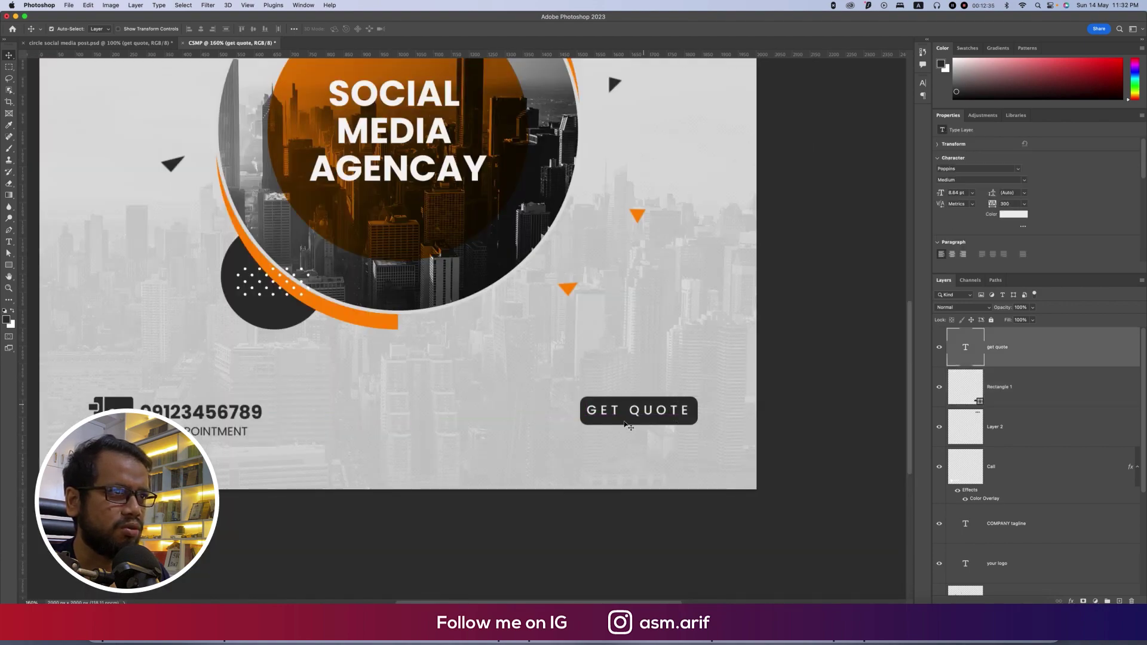
{"action": "left_click", "coordinate": [1049, 384]}
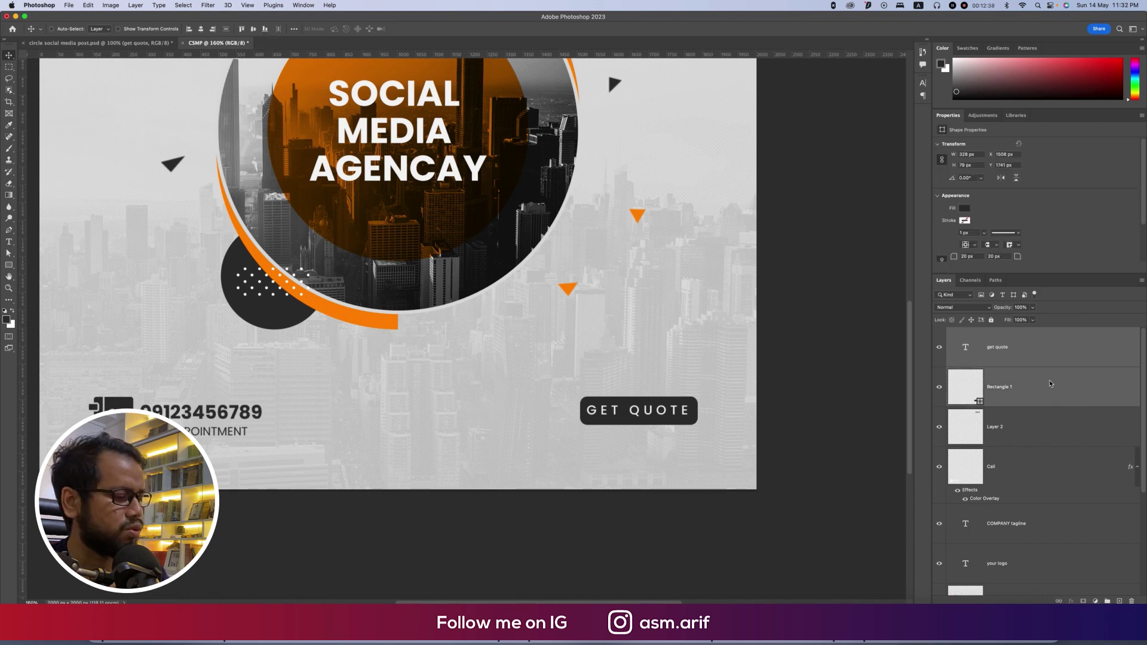
{"action": "left_click_drag", "start_coordinate": [691, 418], "coordinate": [692, 421]}
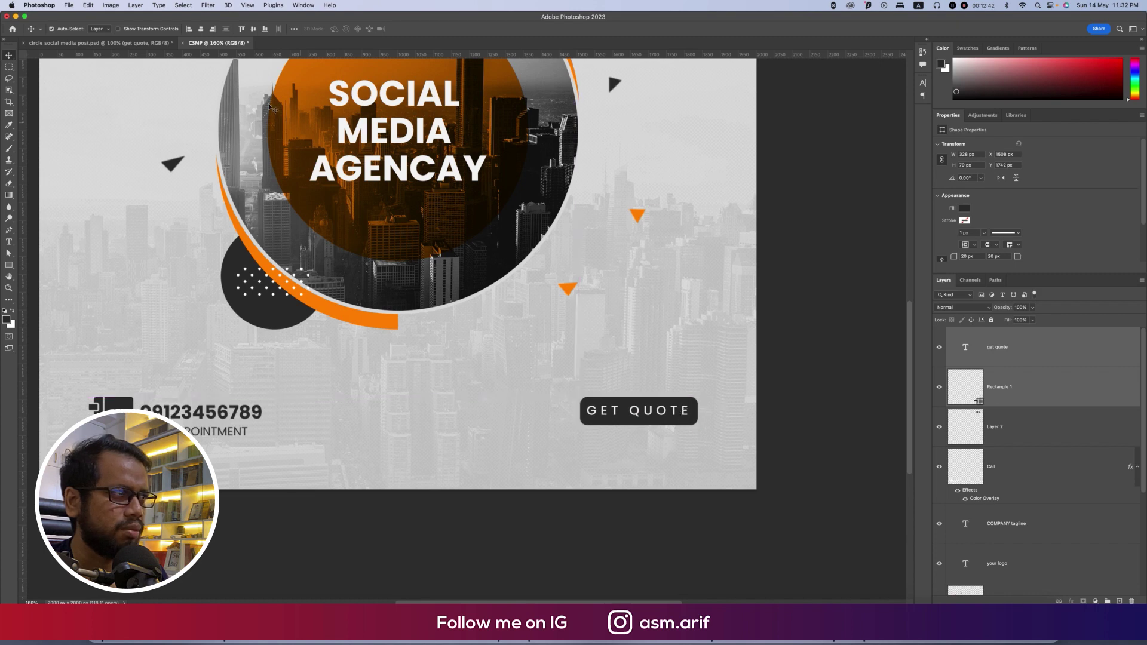
- Copy the DHAKA, BD text from circle social media post.psd and add it as a new text line above CSMP's GET QUOTE button
{"action": "left_click", "coordinate": [146, 48]}
{"action": "double_click", "coordinate": [613, 524]}
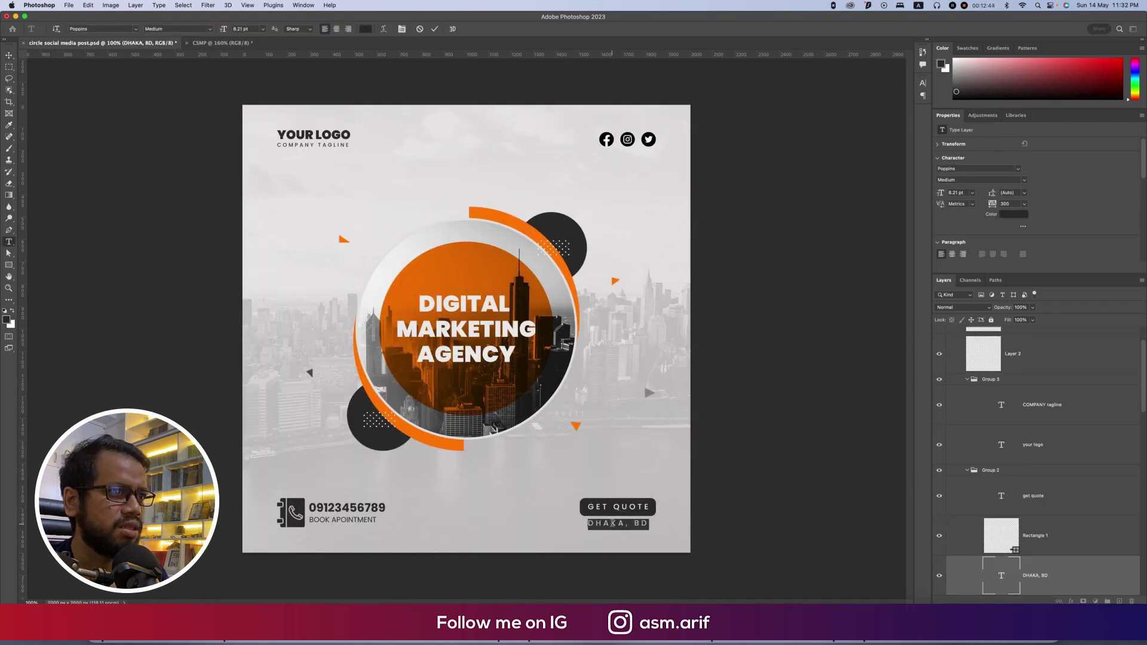
{"action": "right_click", "coordinate": [612, 523]}
{"action": "left_click", "coordinate": [628, 552]}
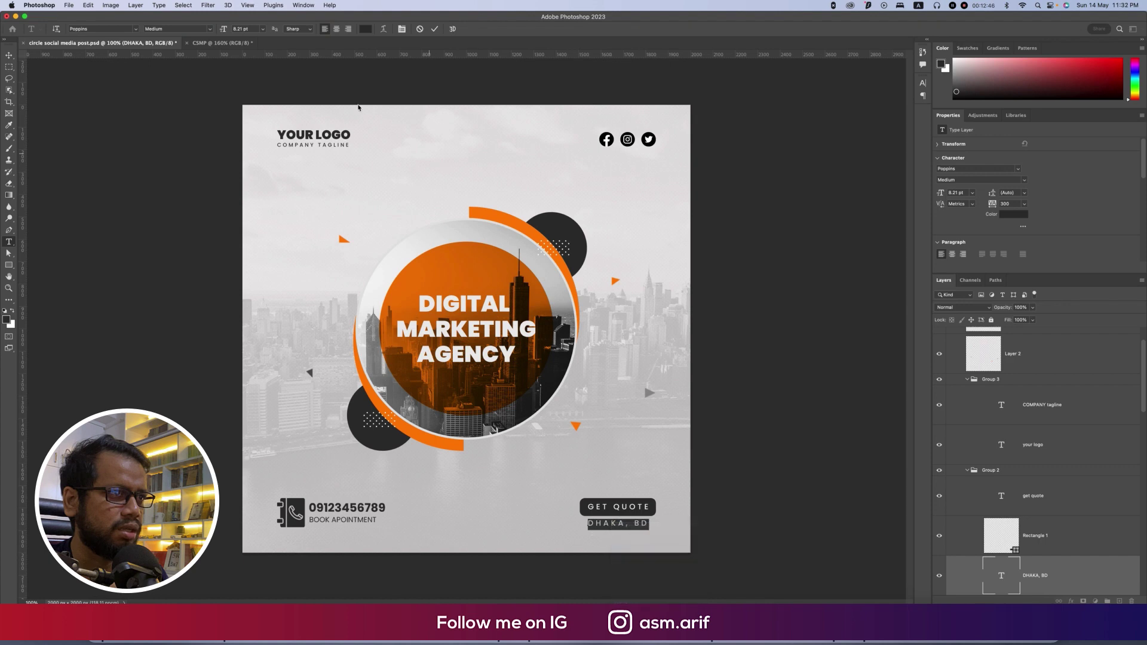
{"action": "left_click", "coordinate": [222, 43]}
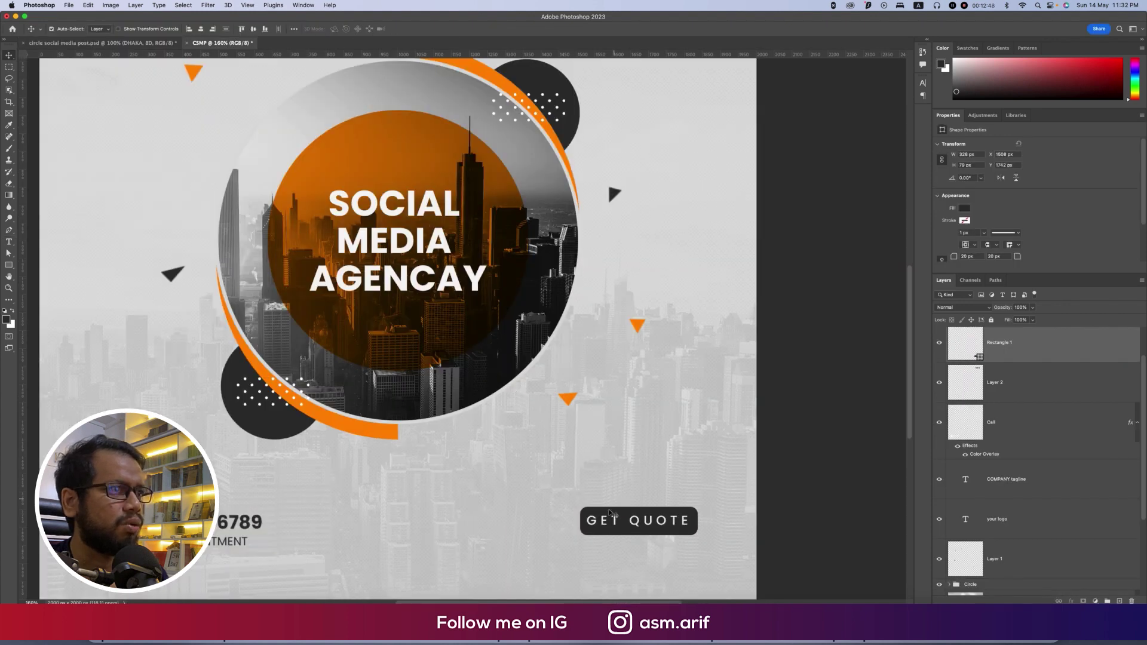
{"action": "key", "text": "t"}
{"action": "left_click", "coordinate": [546, 472]}
{"action": "key", "text": "super+v"}
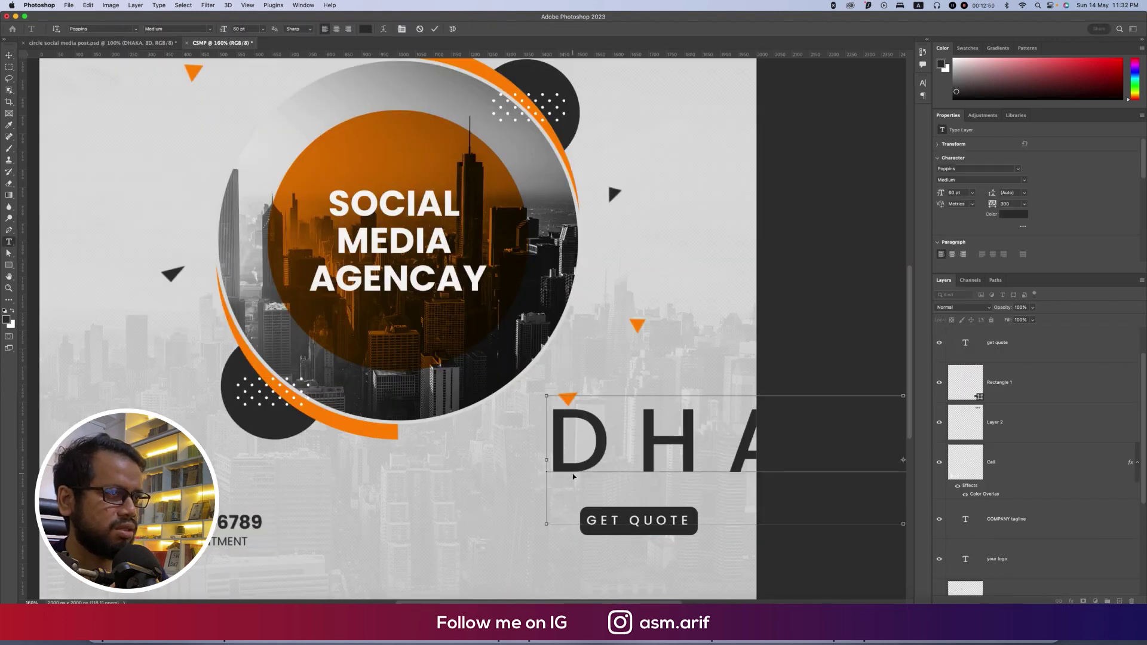
- Try 12 pt for the whole DHAKA, BD text and then set its font size to 9 pt
{"action": "key", "text": "super+a"}
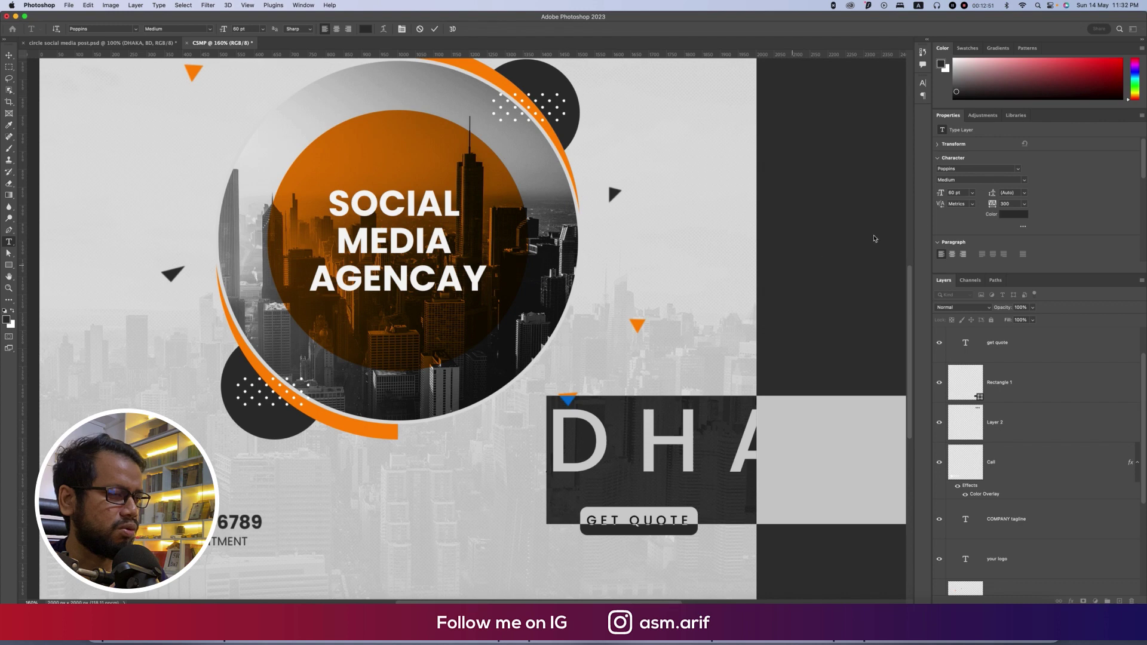
{"action": "double_click", "coordinate": [956, 193]}
{"action": "type", "text": "12"}
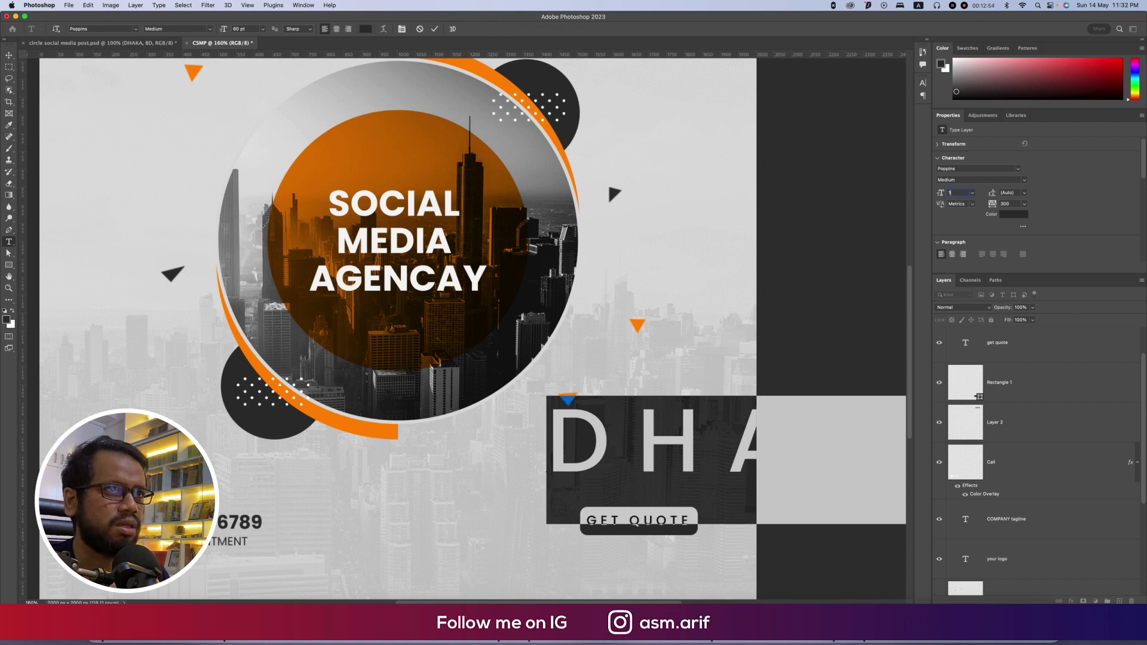
{"action": "key", "text": "Return"}
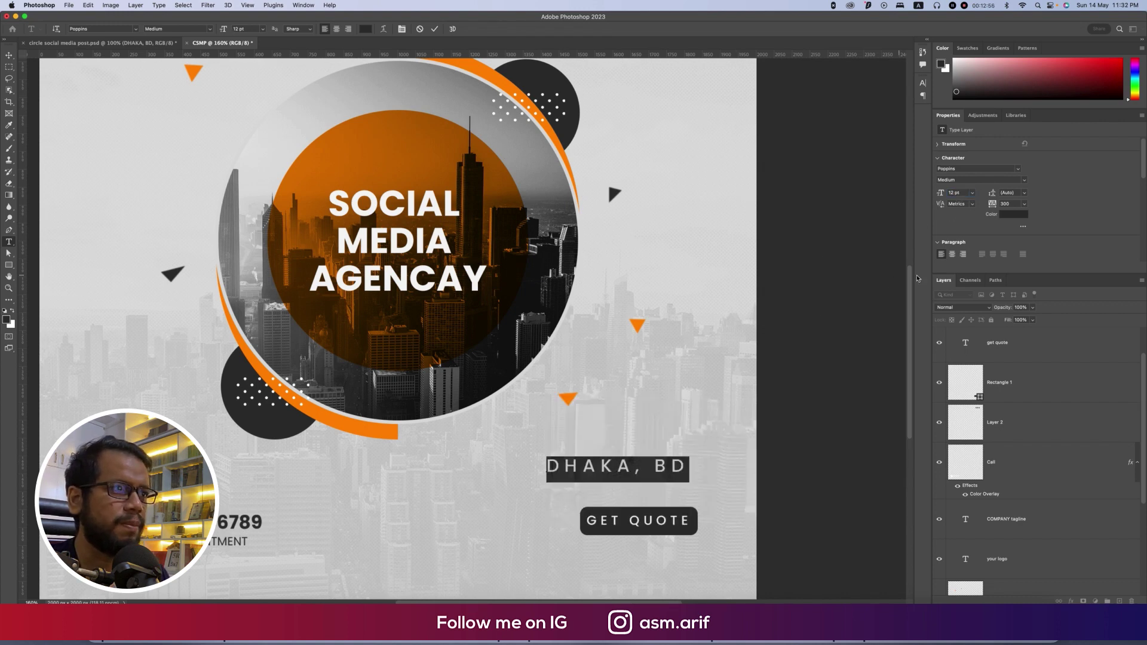
{"action": "left_click", "coordinate": [974, 194]}
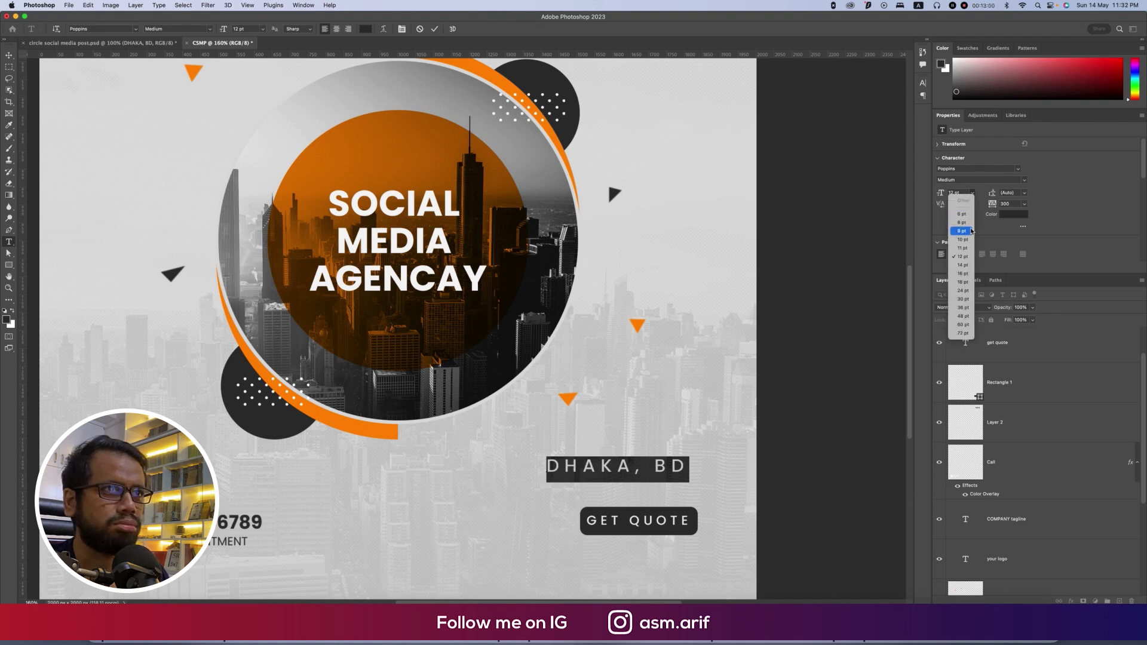
{"action": "left_click", "coordinate": [961, 231]}
- Move the DHAKA, BD text directly below the GET QUOTE button, centred on it
{"action": "left_click", "coordinate": [9, 55]}
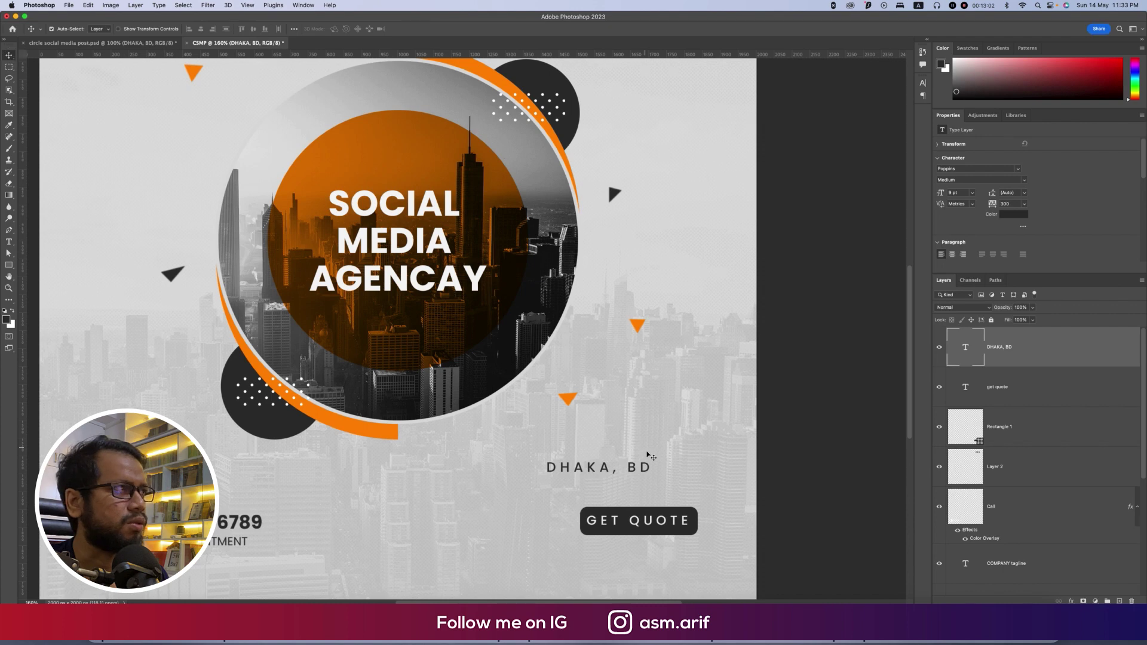
{"action": "left_click_drag", "start_coordinate": [608, 472], "coordinate": [650, 552]}
{"action": "key", "text": "super+1"}
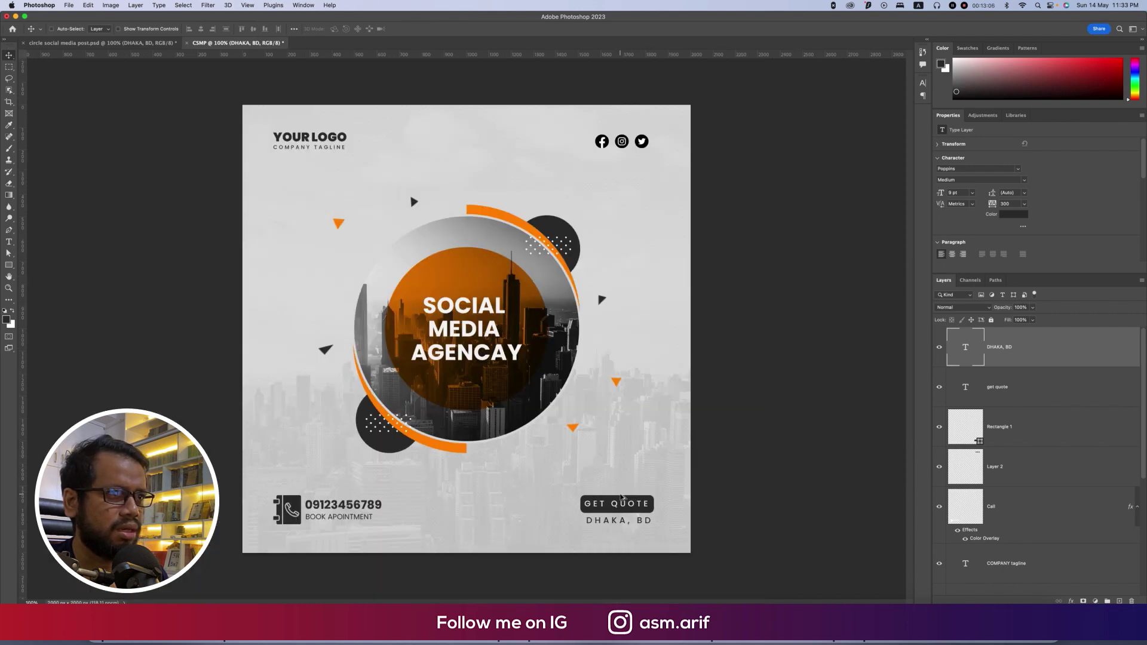
- Group the COMPANY tagline and your logo text layers and name the group LOGO
{"action": "scroll", "coordinate": [992, 405], "scroll_direction": "down", "scroll_amount": 6}
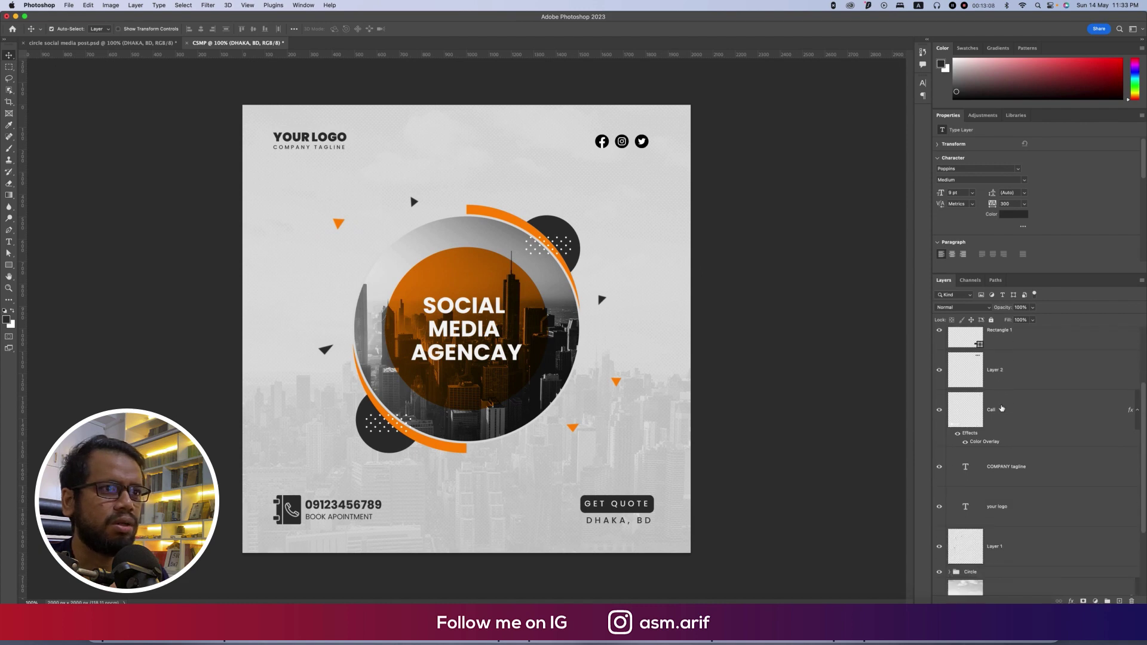
{"action": "left_click", "coordinate": [1018, 420], "text": "shift"}
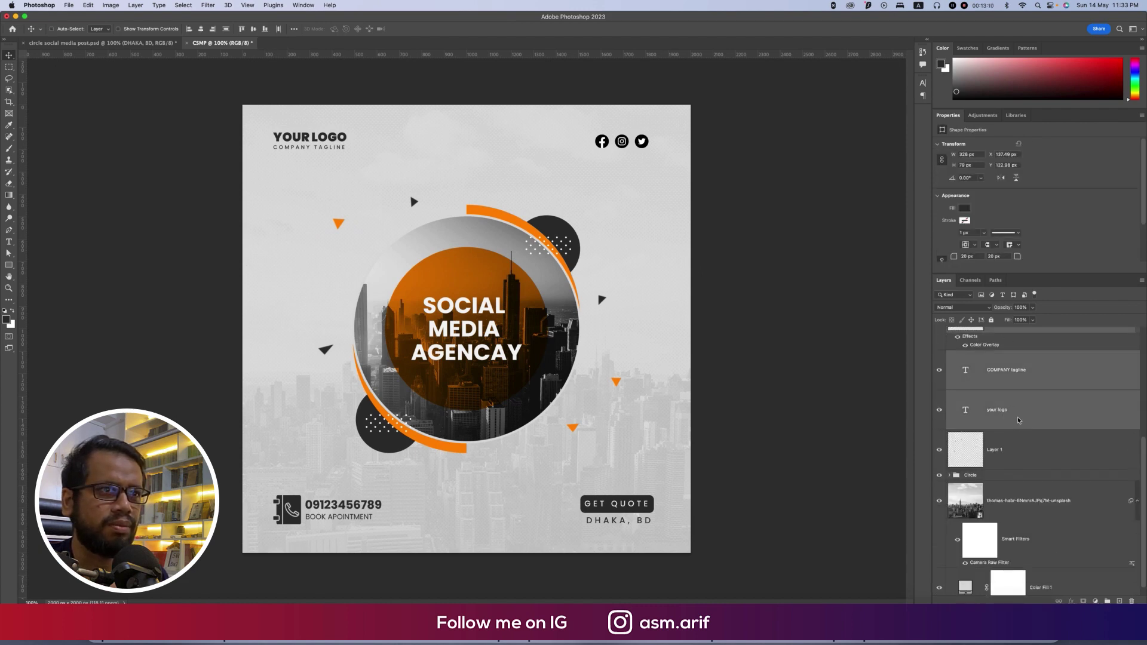
{"action": "left_click", "coordinate": [1040, 382]}
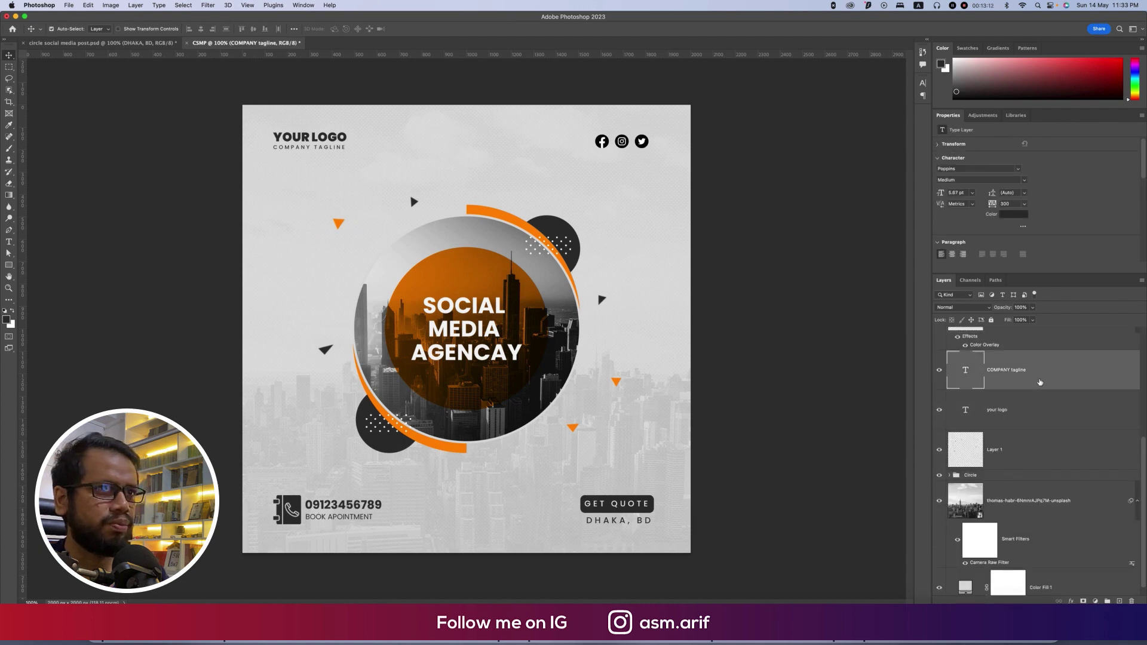
{"action": "left_click", "coordinate": [939, 371]}
{"action": "left_click", "coordinate": [938, 372]}
{"action": "left_click", "coordinate": [1028, 413], "text": "shift"}
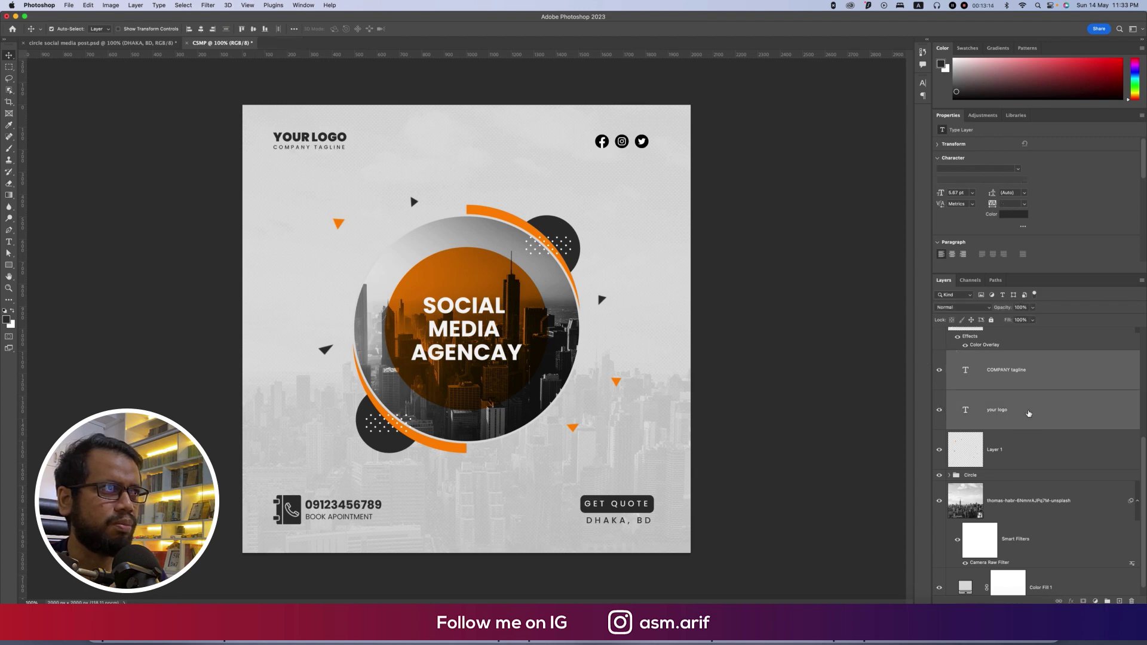
{"action": "key", "text": "super+g"}
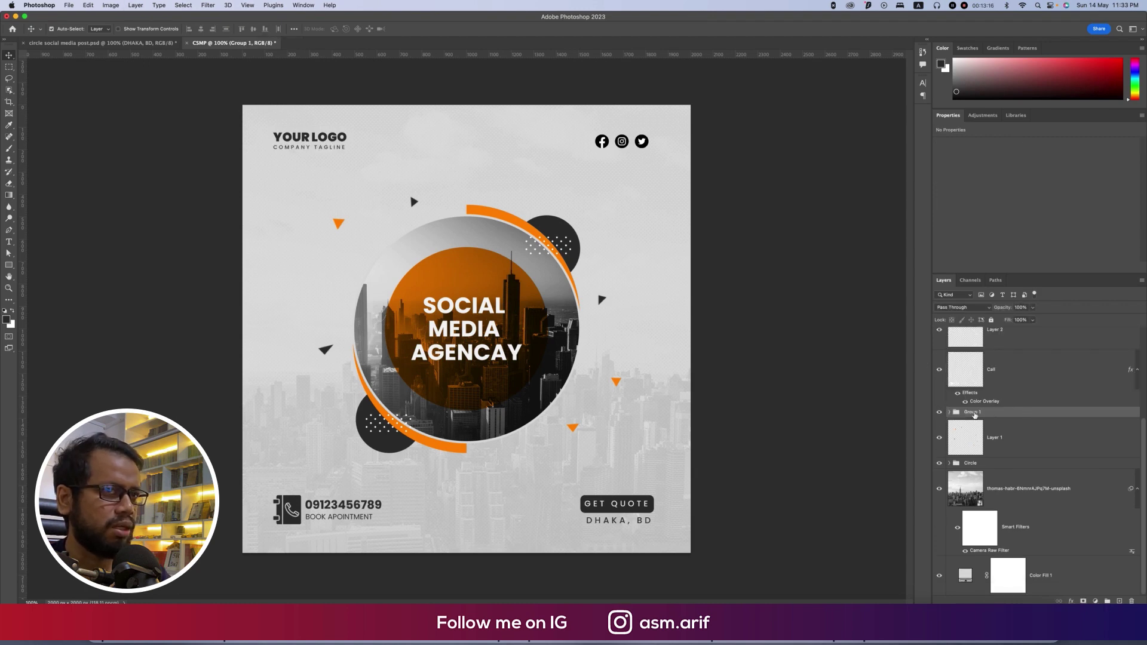
{"action": "double_click", "coordinate": [974, 413]}
{"action": "type", "text": "LOGO"}
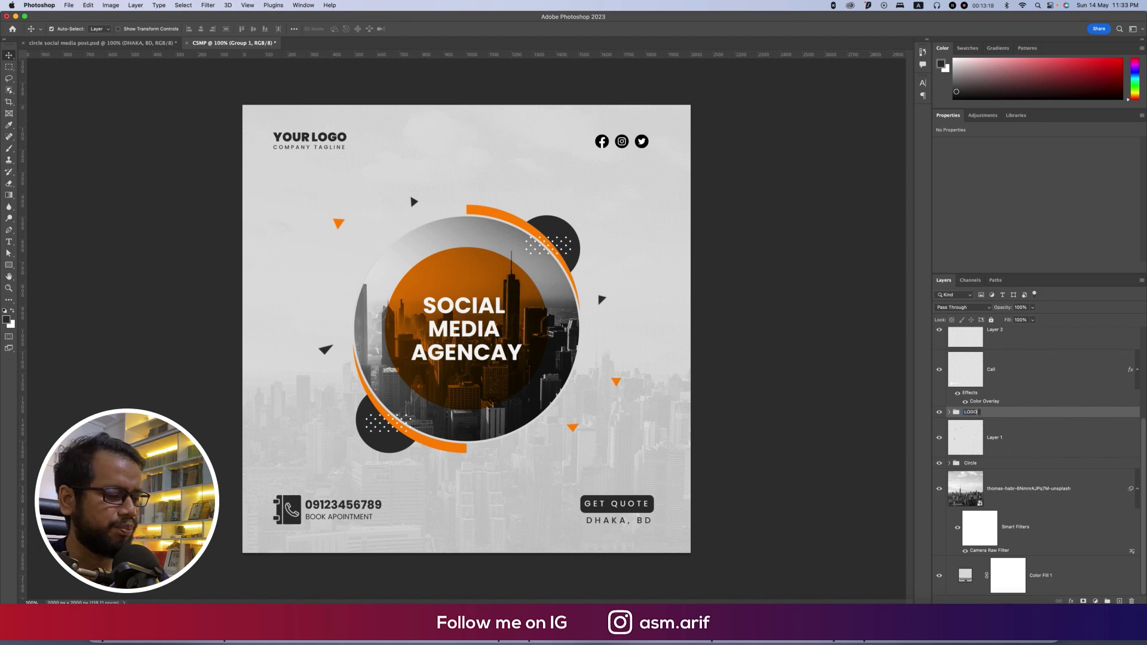
{"action": "key", "text": "Return"}
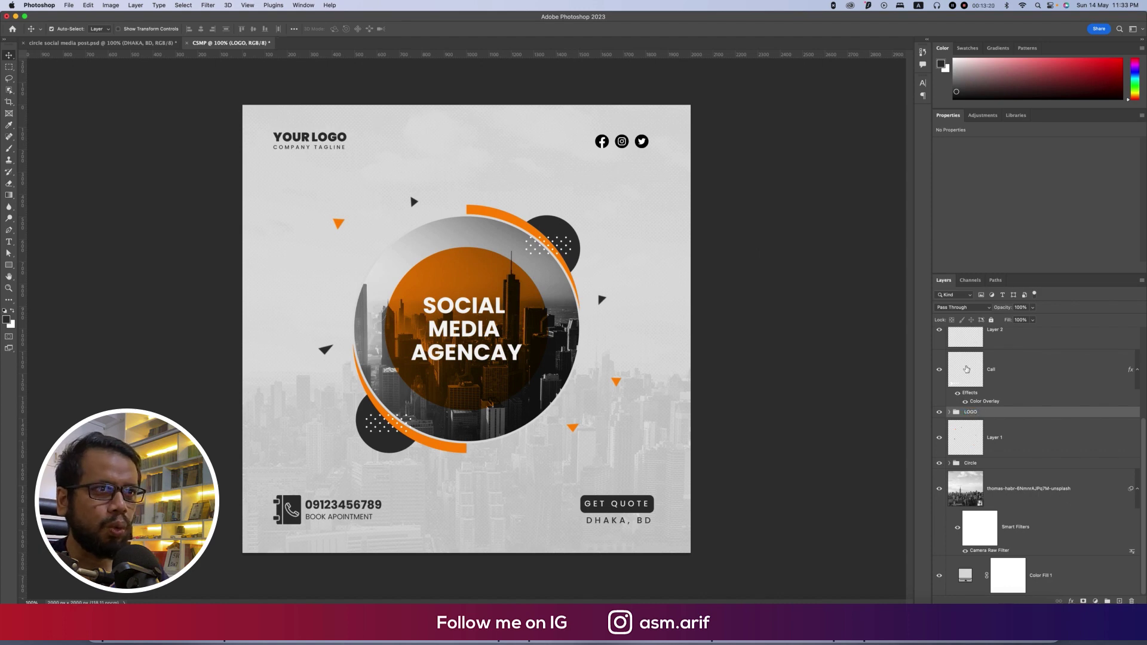
- Group the DHAKA, BD, get quote and Rectangle 1 layers and name the group LOCATION
{"action": "scroll", "coordinate": [1005, 378], "scroll_direction": "up", "scroll_amount": 3}
{"action": "scroll", "coordinate": [1006, 378], "scroll_direction": "up", "scroll_amount": 2}
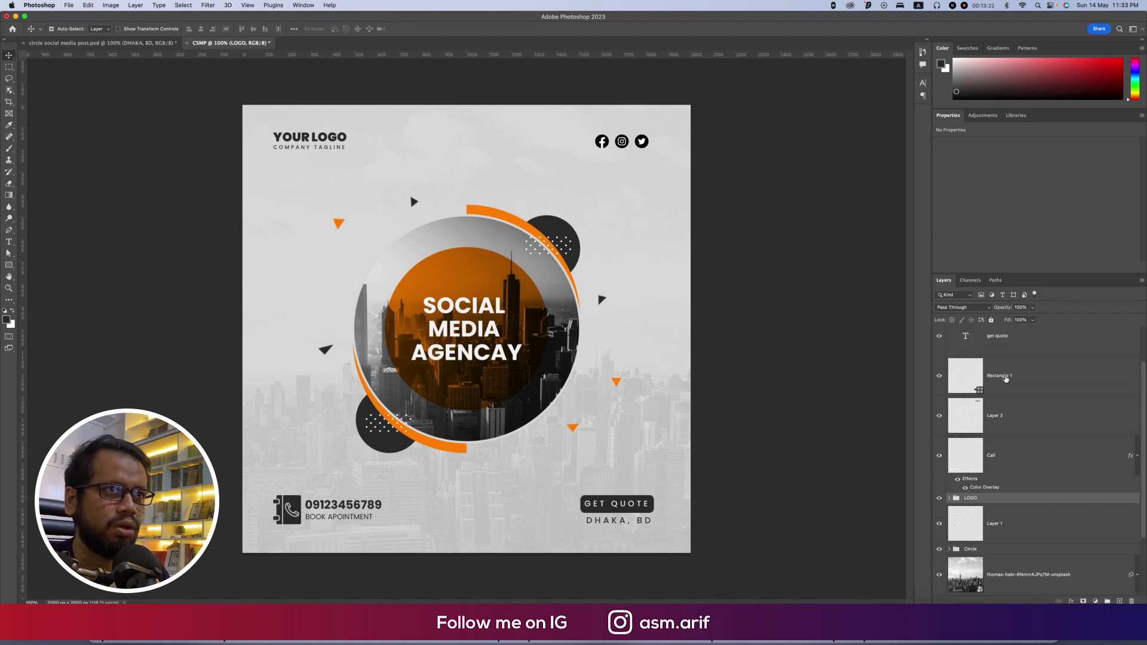
{"action": "left_click", "coordinate": [1005, 379]}
{"action": "left_click", "coordinate": [1011, 346], "text": "shift"}
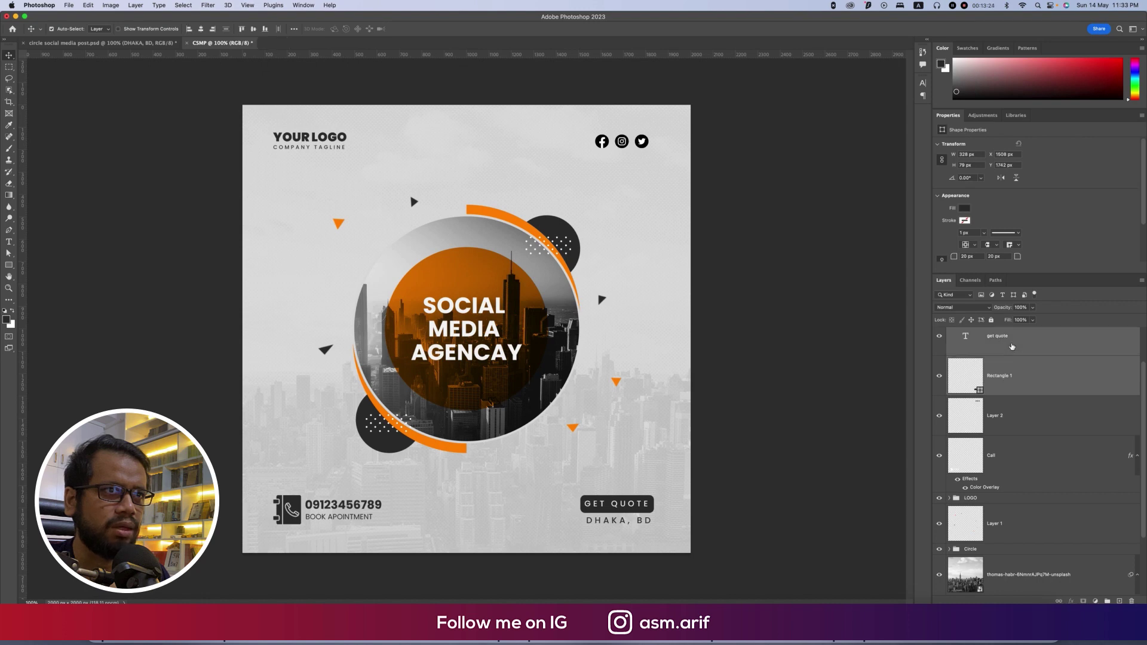
{"action": "scroll", "coordinate": [1012, 371], "scroll_direction": "up", "scroll_amount": 2}
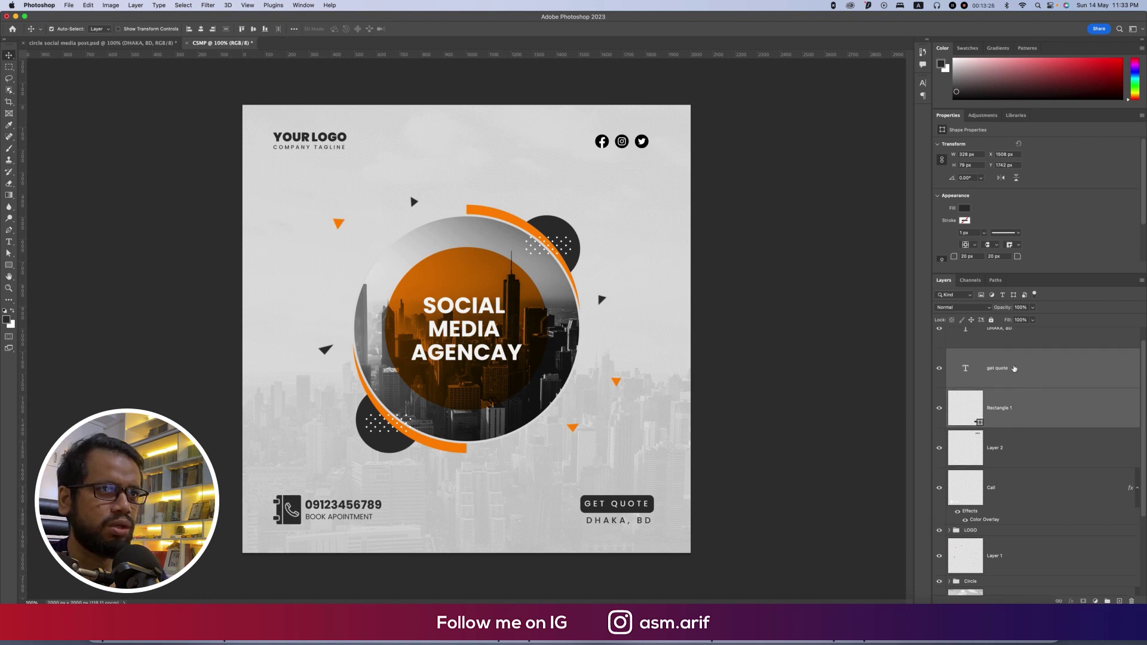
{"action": "left_click", "coordinate": [1015, 338], "text": "shift"}
{"action": "key", "text": "super+g"}
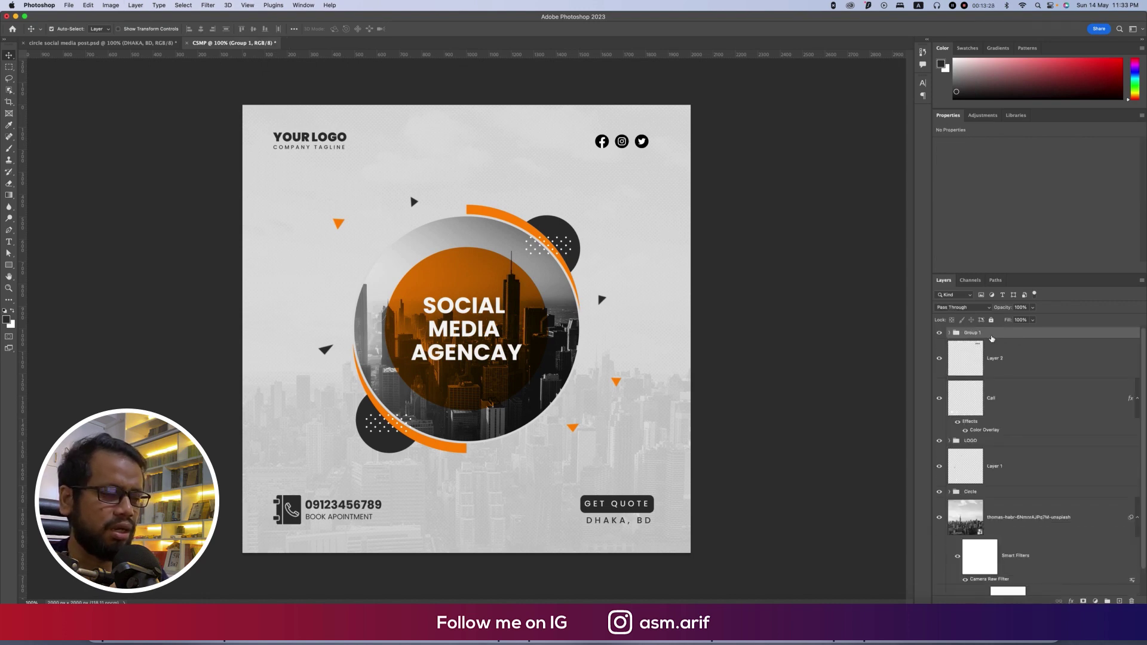
{"action": "double_click", "coordinate": [980, 332]}
{"action": "type", "text": "L"}
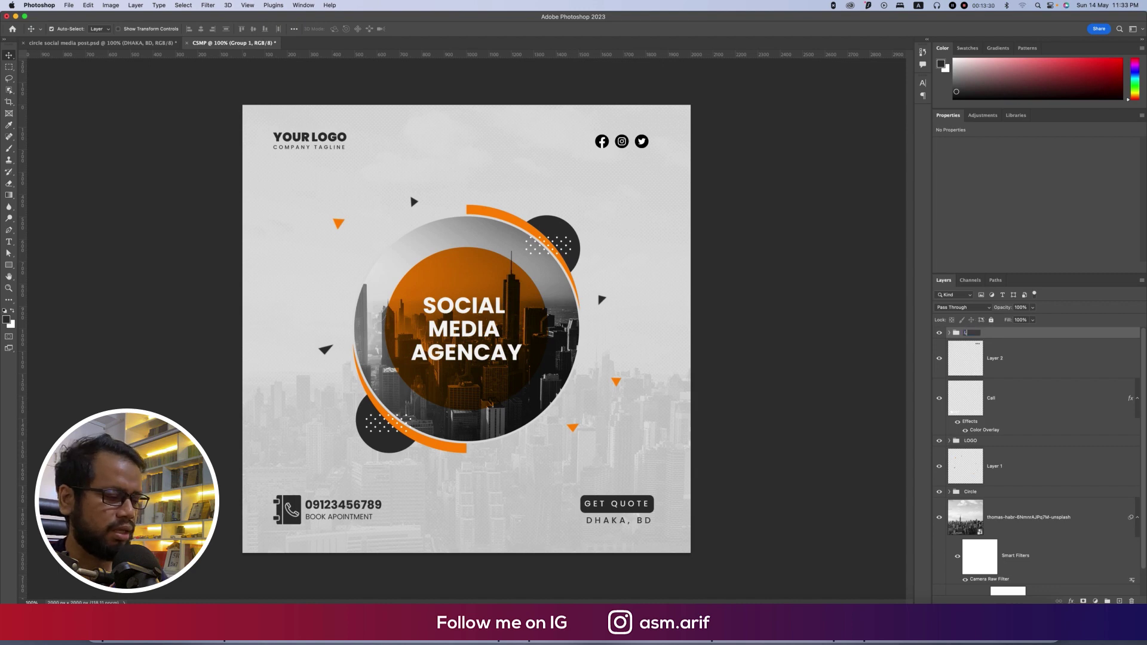
{"action": "type", "text": "OCATION"}
{"action": "key", "text": "Return"}
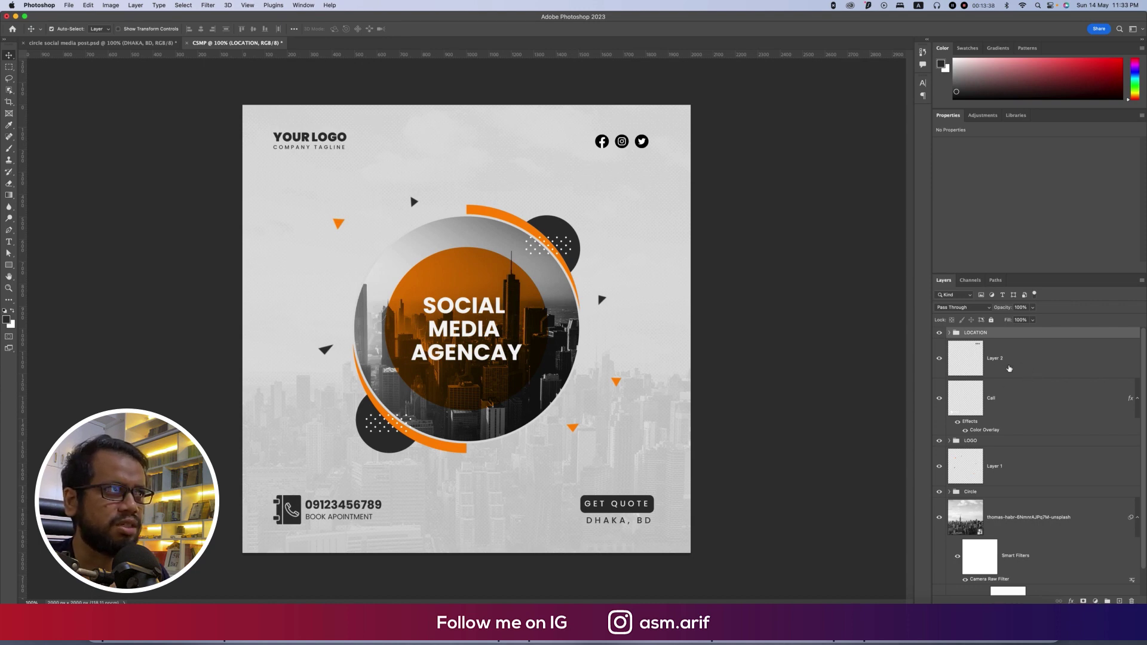
- Shift the social icons about 24 px to the right, level with the GET QUOTE button's right edge
{"action": "left_click_drag", "start_coordinate": [642, 142], "coordinate": [653, 145]}
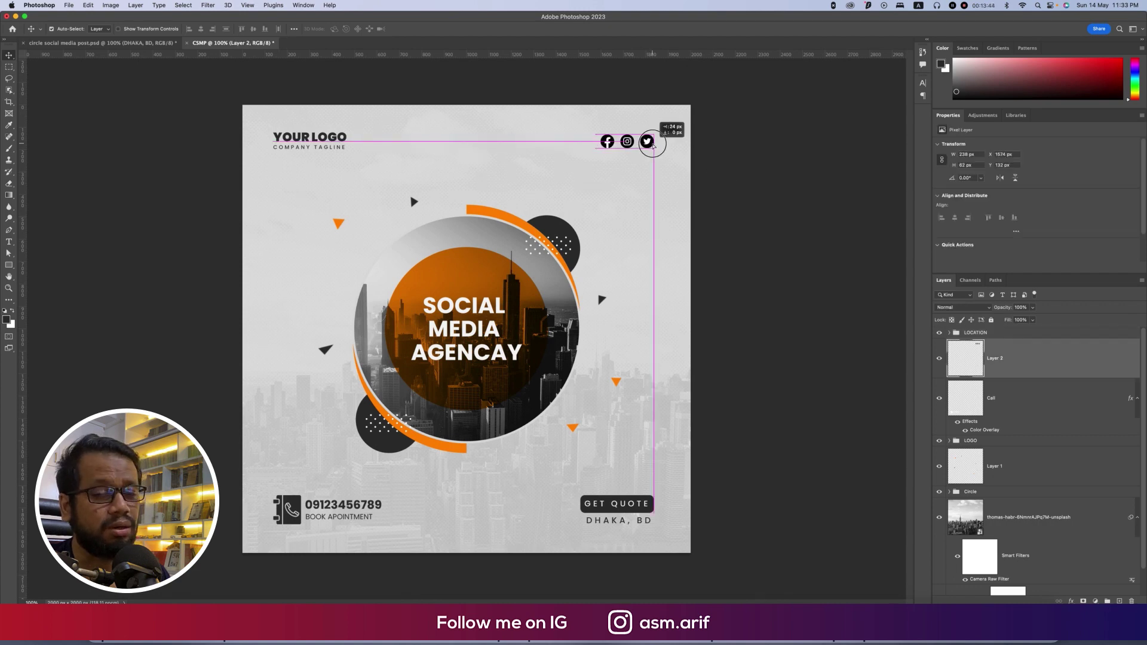
{"action": "left_click_drag", "start_coordinate": [654, 146], "coordinate": [653, 146]}
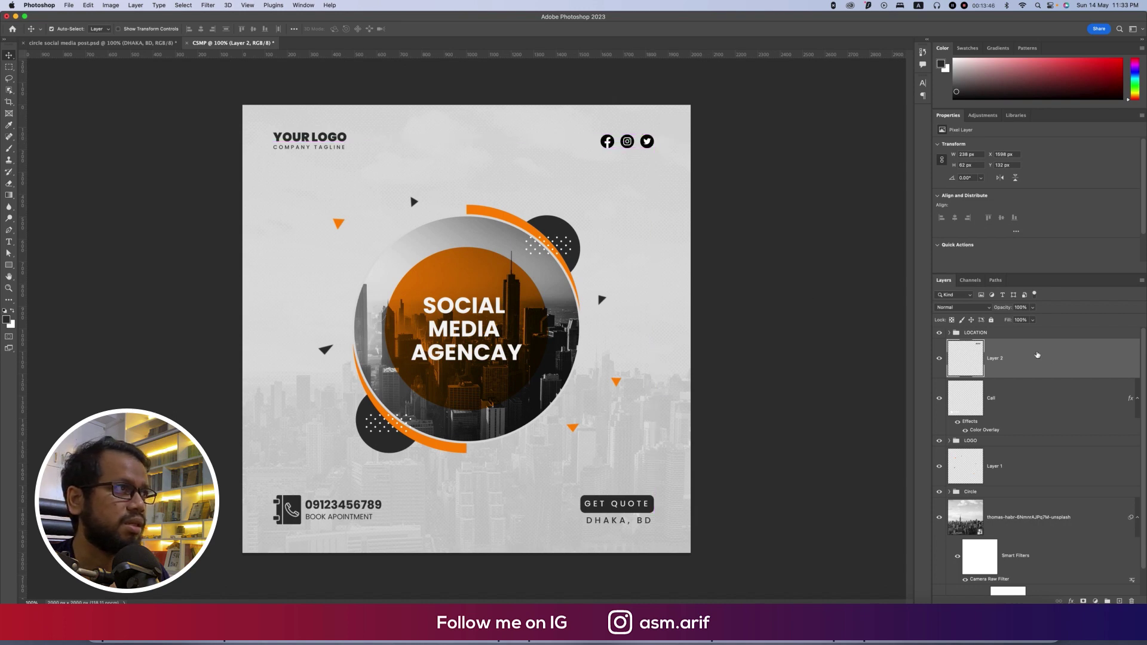
- Group the LOCATION group, Layer 2, Call and the LOGO group together and name the new group Text
{"action": "left_click", "coordinate": [1018, 334]}
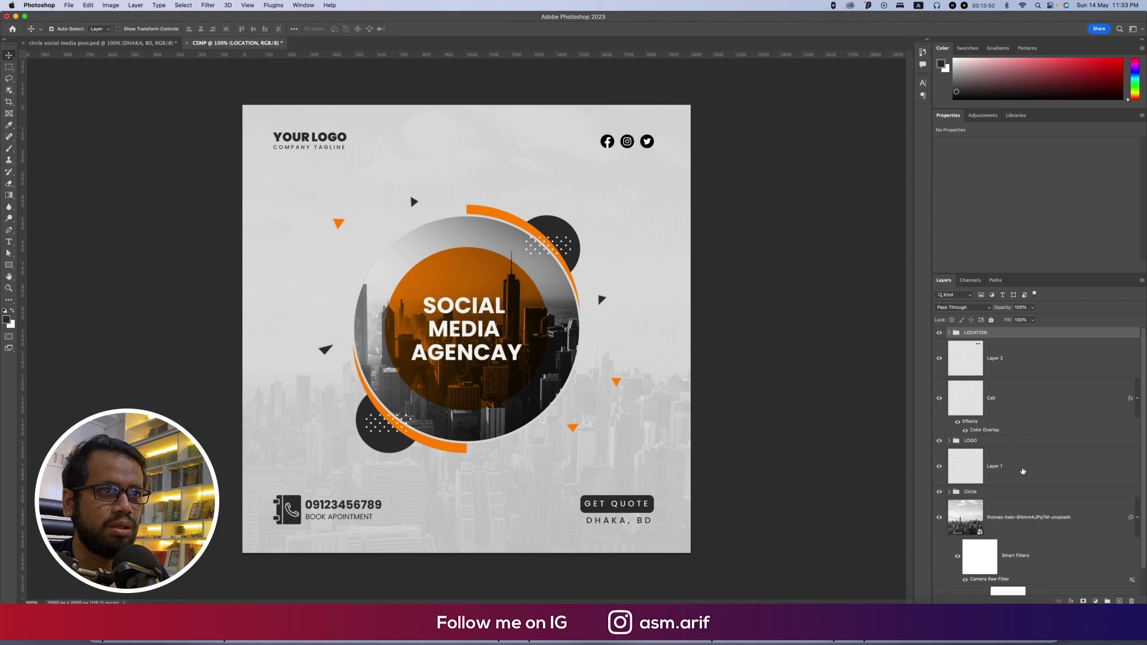
{"action": "left_click", "coordinate": [1067, 446], "text": "shift"}
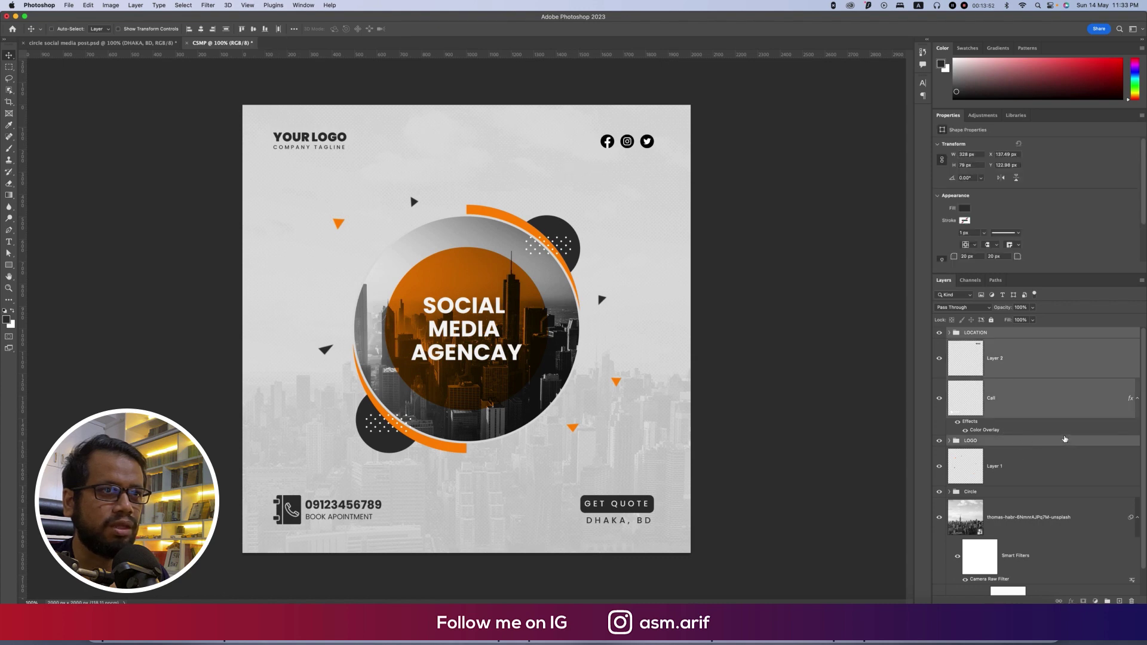
{"action": "key", "text": "super+g"}
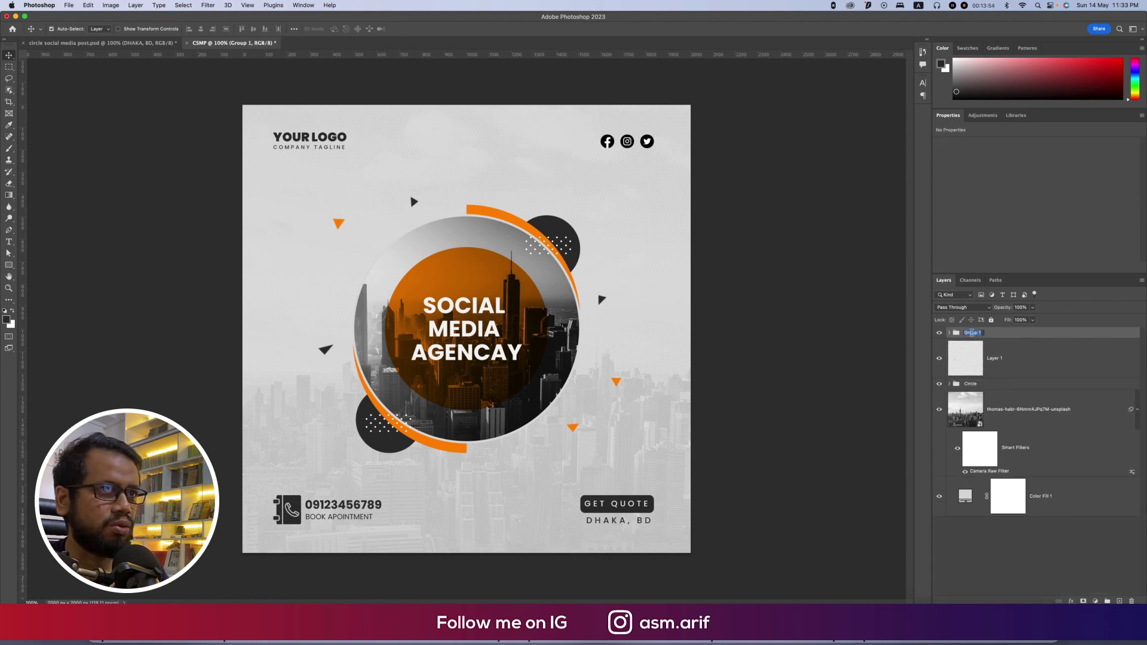
{"action": "type", "text": "Text"}
{"action": "key", "text": "Return"}
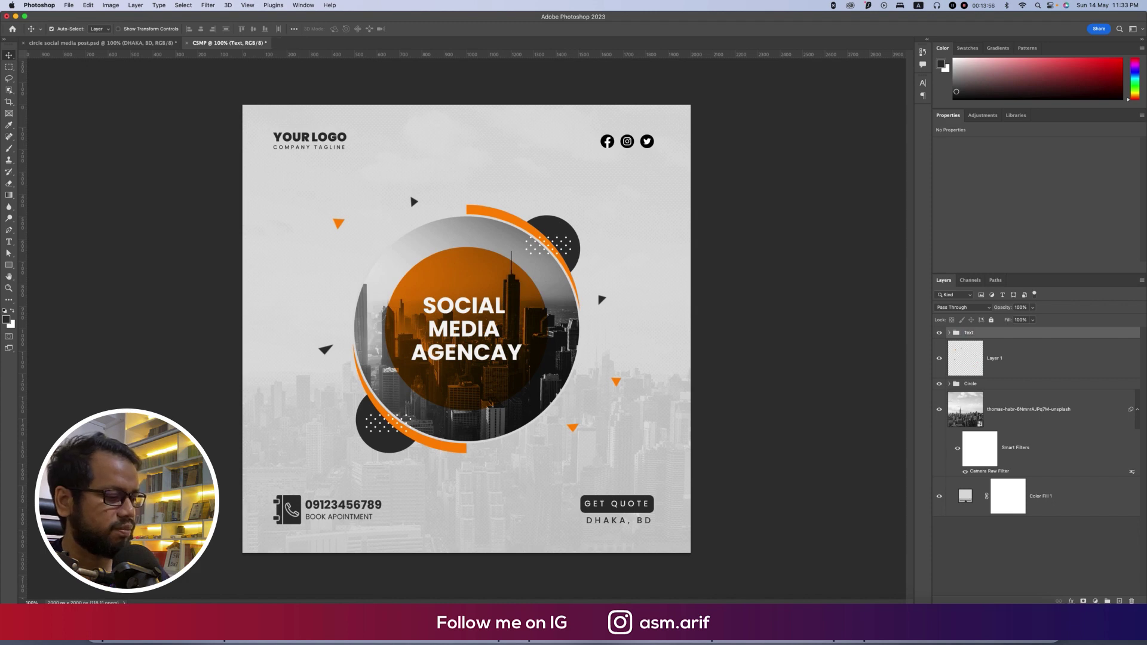
- Centre the Text group on the canvas using a whole-canvas selection, and clear the selection
{"action": "key", "text": "super+a"}
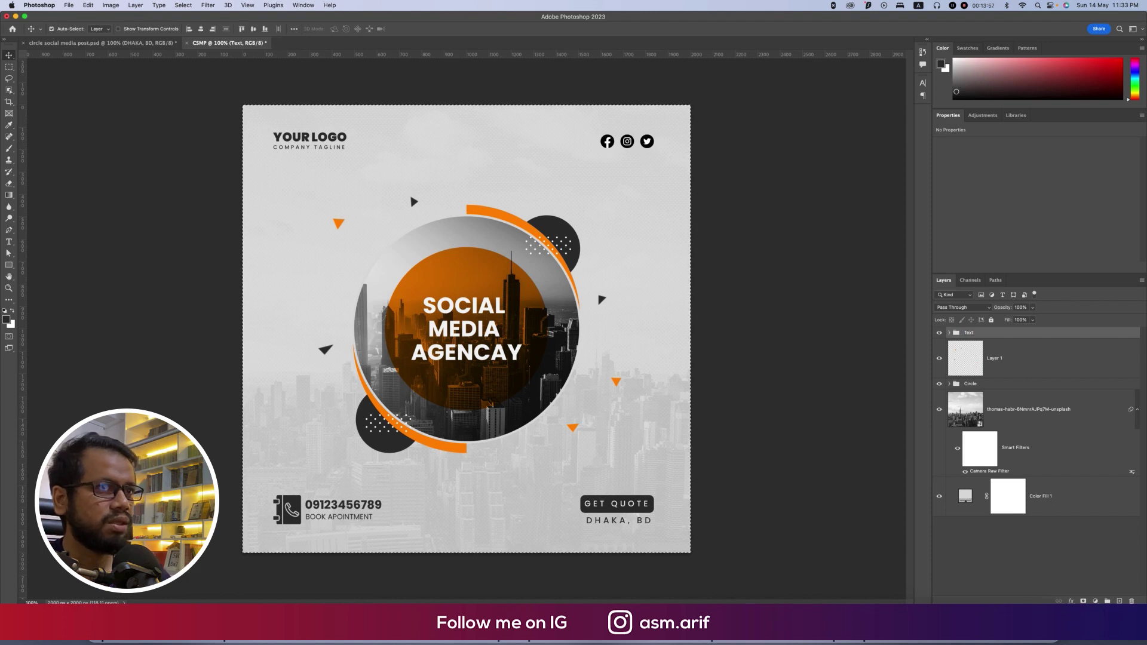
{"action": "left_click", "coordinate": [202, 30]}
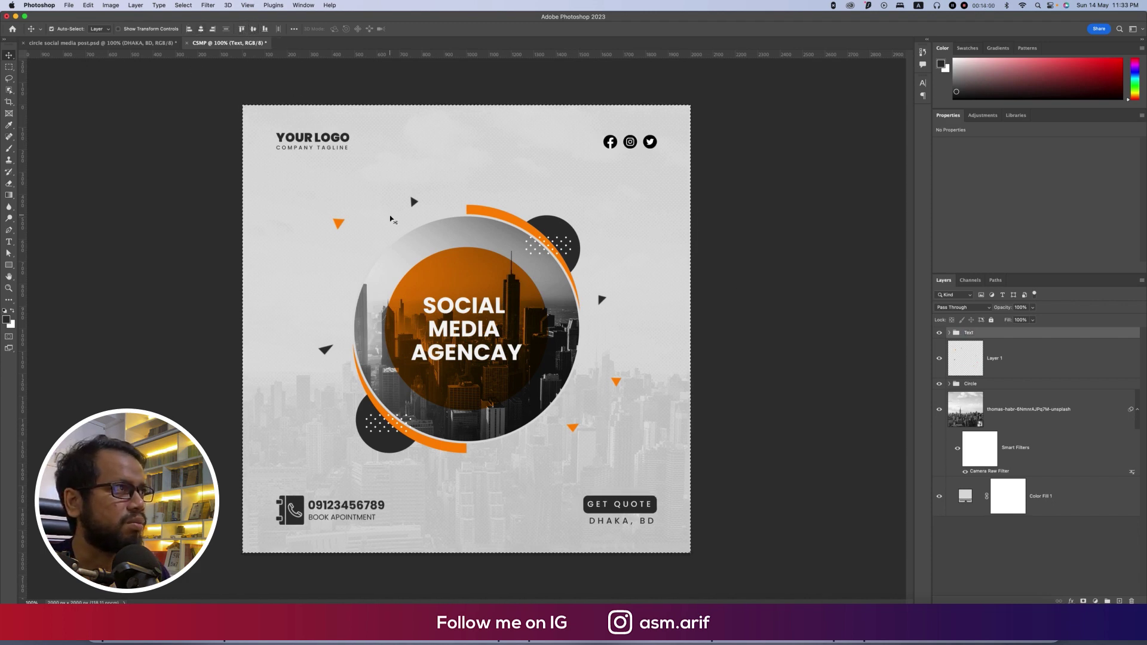
{"action": "key", "text": "super+d"}
{"action": "left_click", "coordinate": [706, 345]}
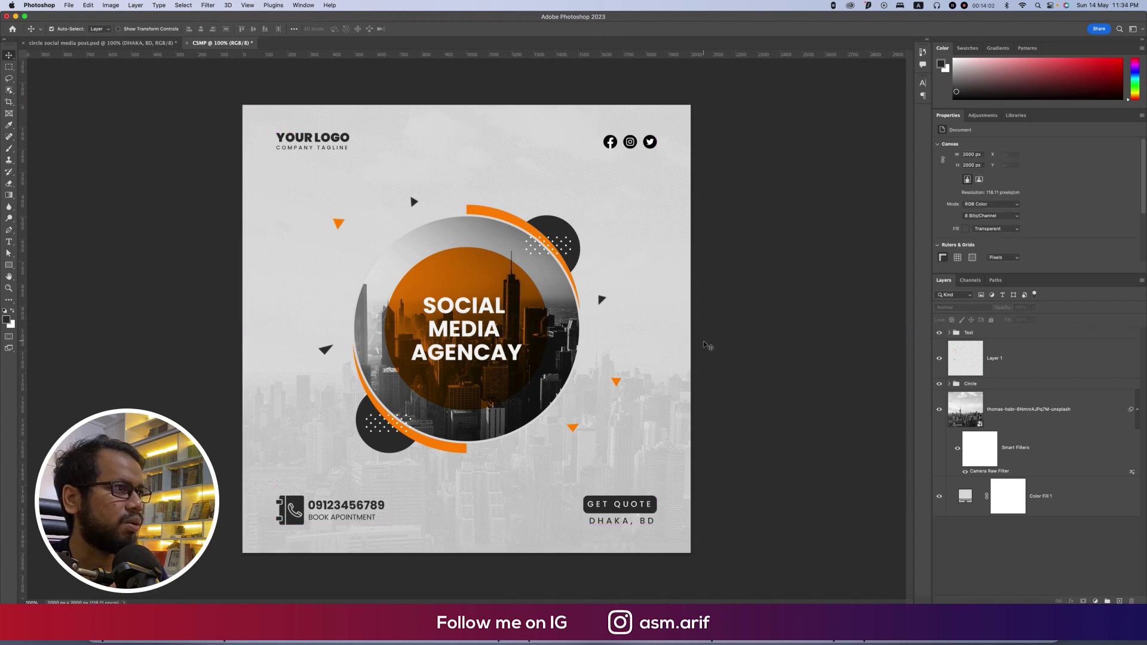
{"action": "double_click", "coordinate": [346, 139]}
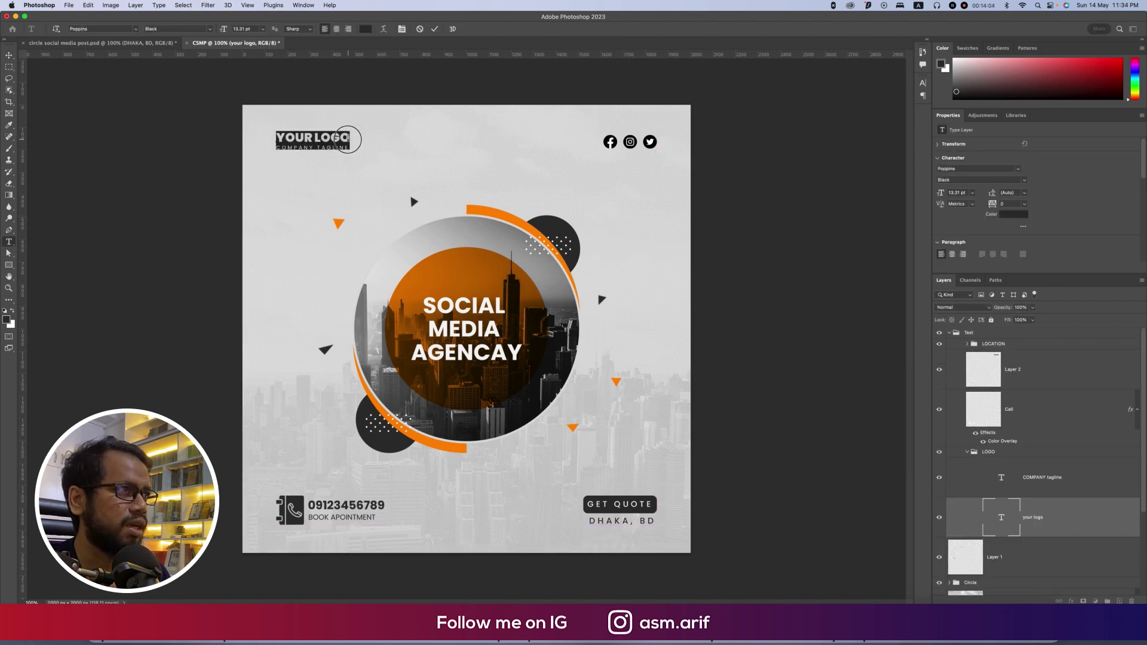
{"action": "left_click", "coordinate": [9, 56]}
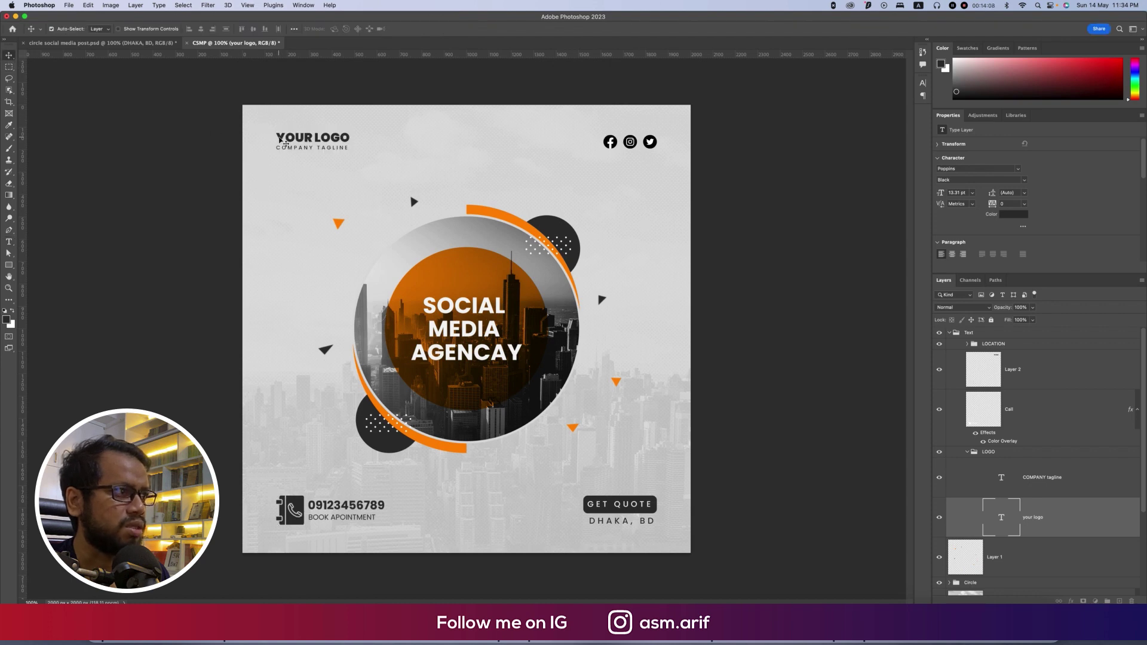
{"action": "left_click_drag", "start_coordinate": [280, 138], "coordinate": [277, 139]}
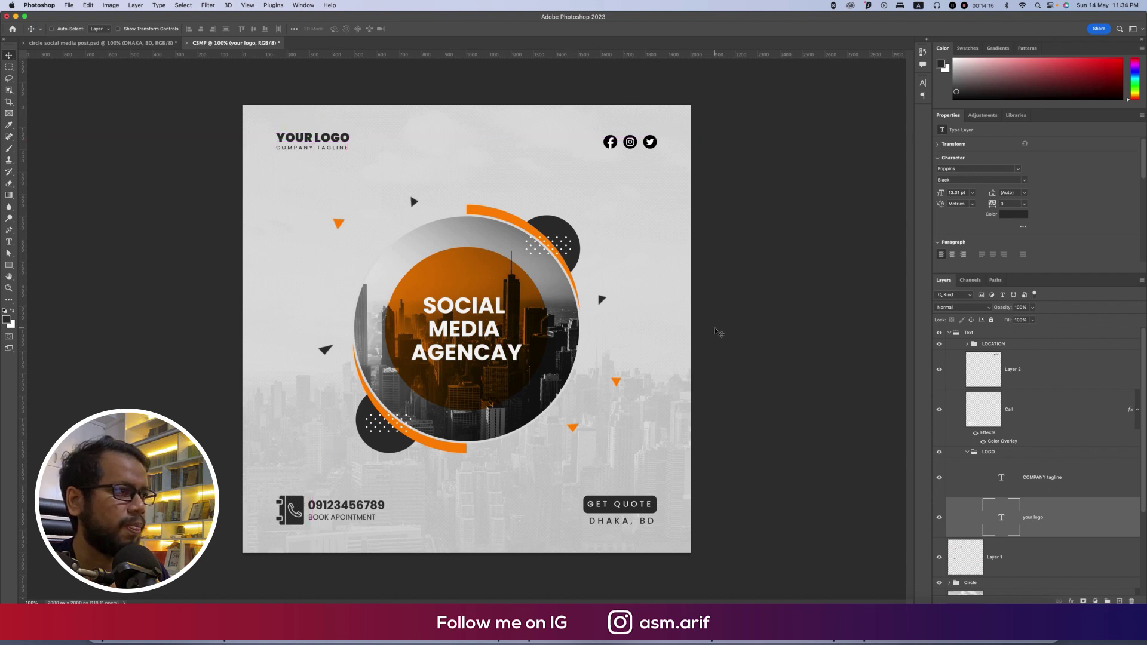
{"action": "key", "text": "super"}
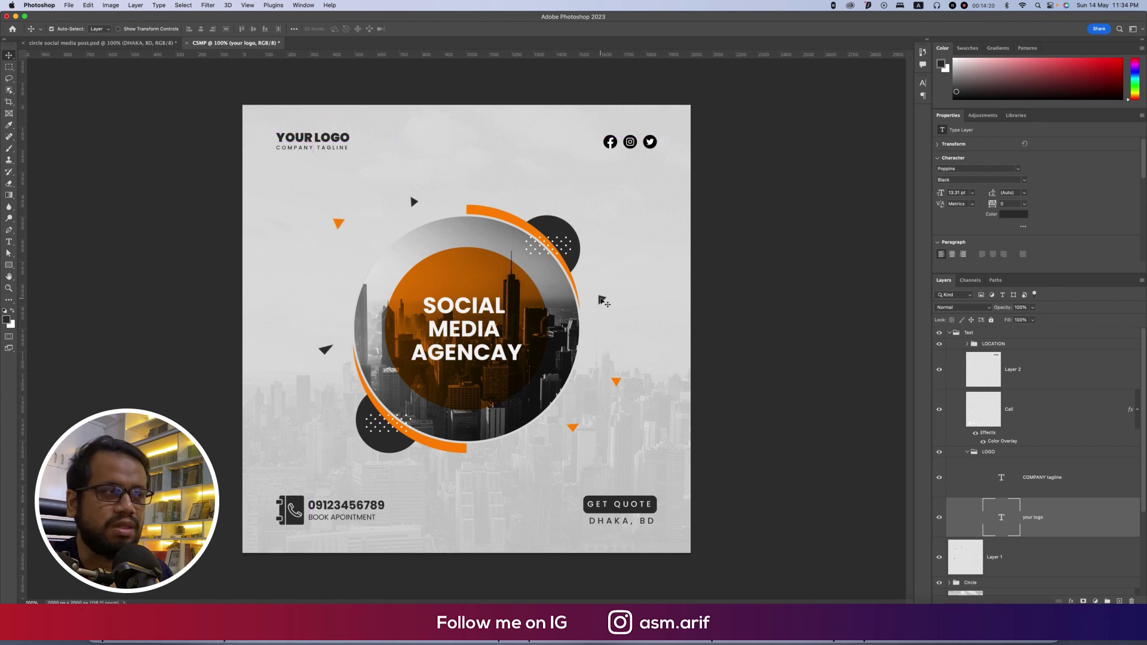
{"action": "key", "text": "super"}
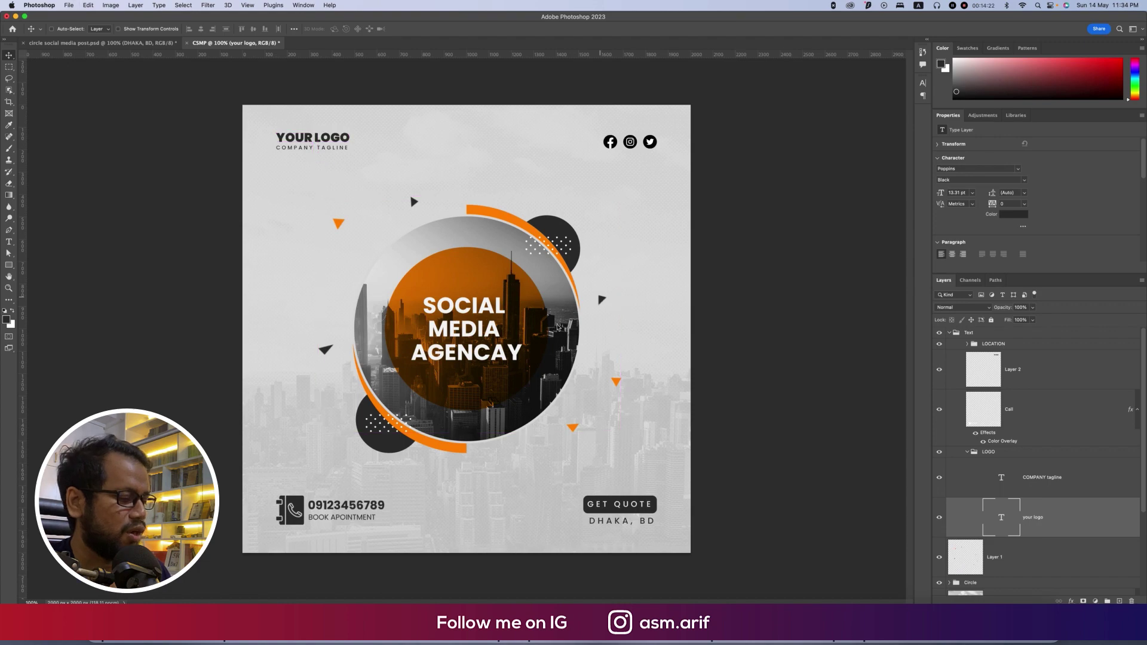
- Save a JPEG copy of the design as CSMP copy in Downloads at maximum quality 12, Baseline ("Standard")
{"action": "key", "text": "super+shift+s"}
{"action": "left_click", "coordinate": [668, 372]}
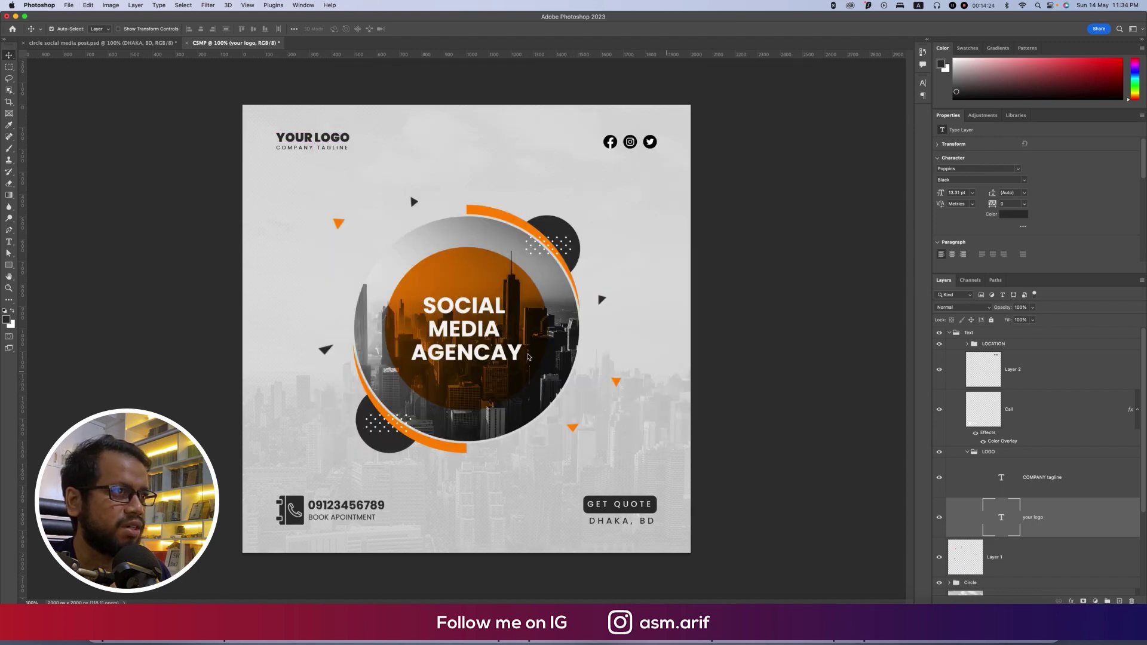
{"action": "left_click", "coordinate": [548, 336]}
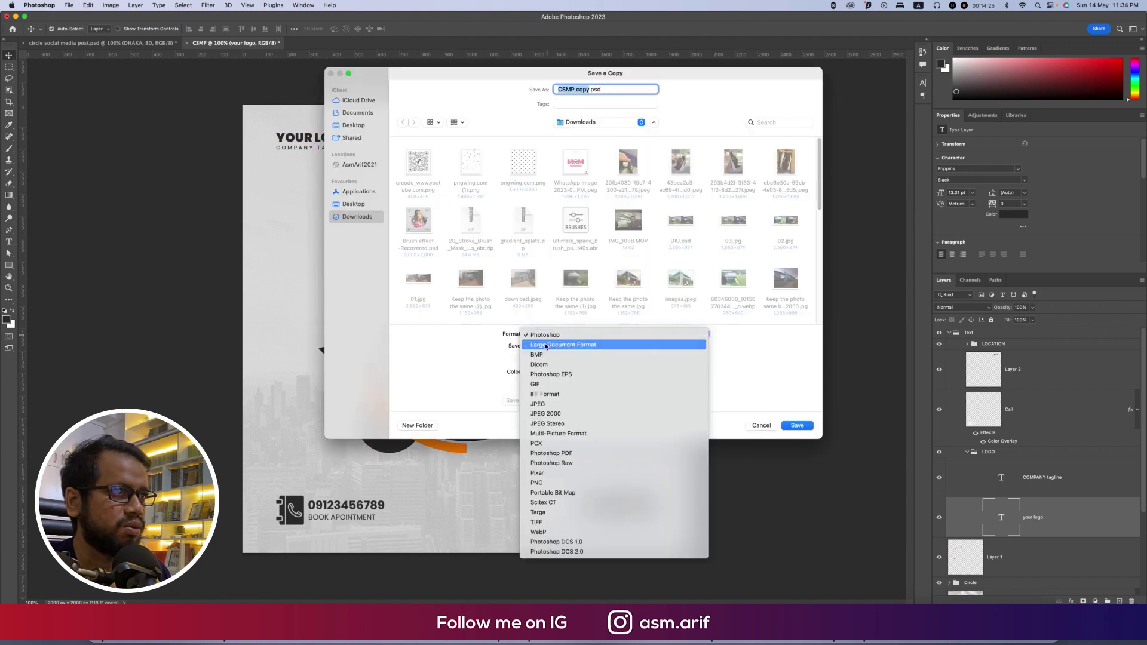
{"action": "left_click", "coordinate": [538, 404]}
{"action": "key", "text": "Return"}
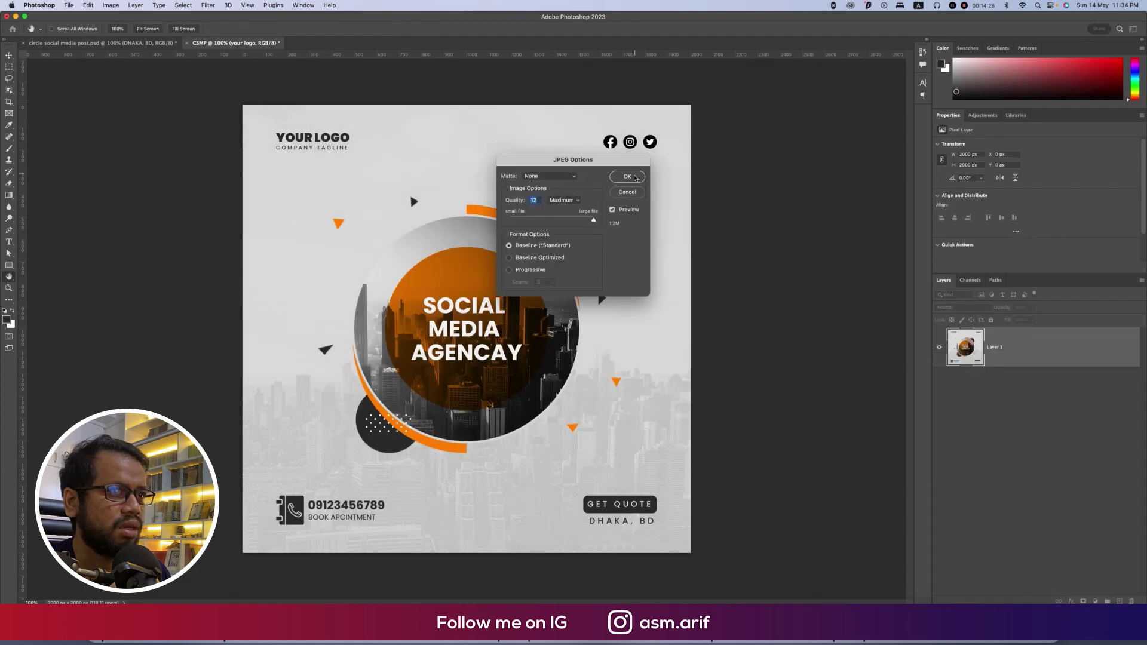
{"action": "left_click", "coordinate": [627, 177]}
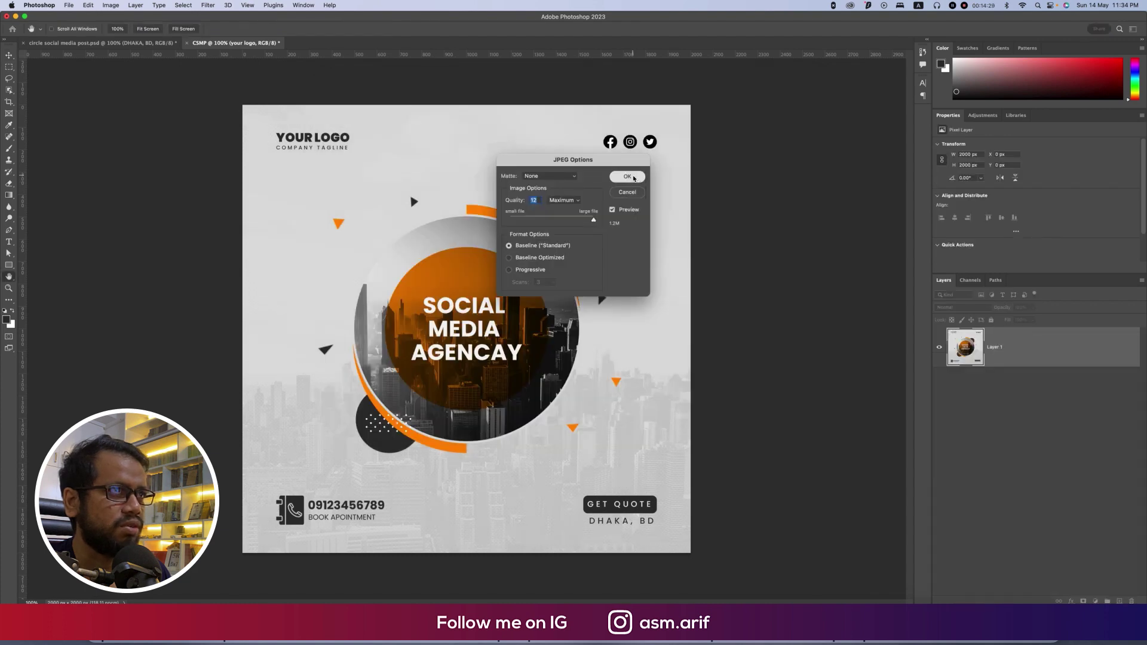
- Open mock up .psd and turn on visibility of its Background color layer
{"action": "left_click", "coordinate": [13, 29]}
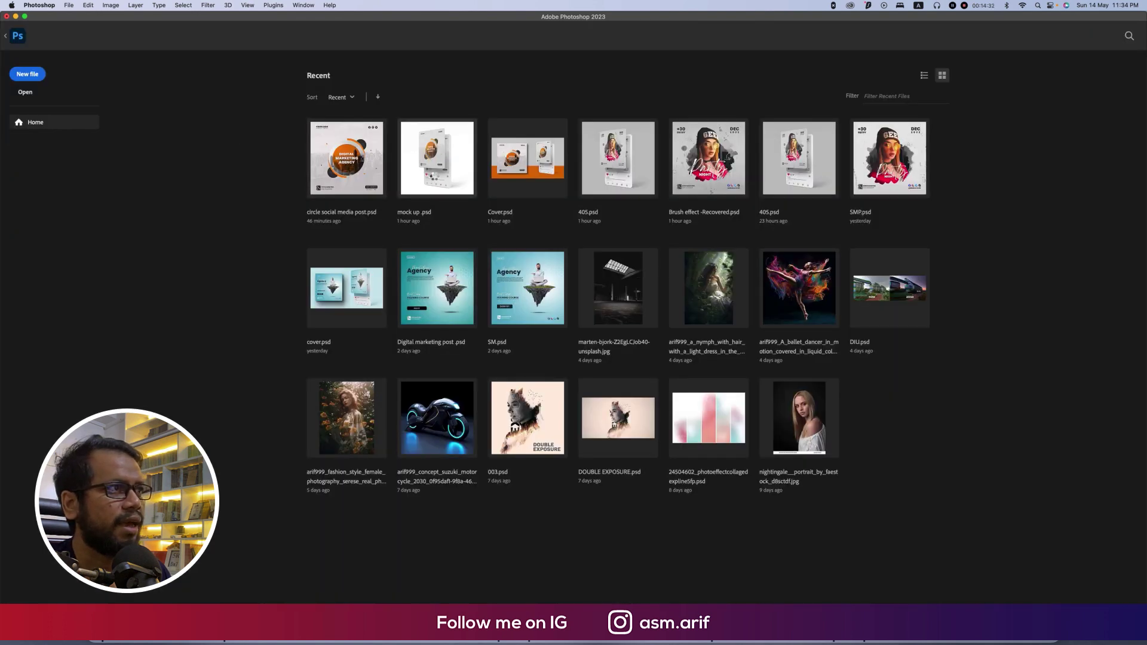
{"action": "key", "text": "Escape"}
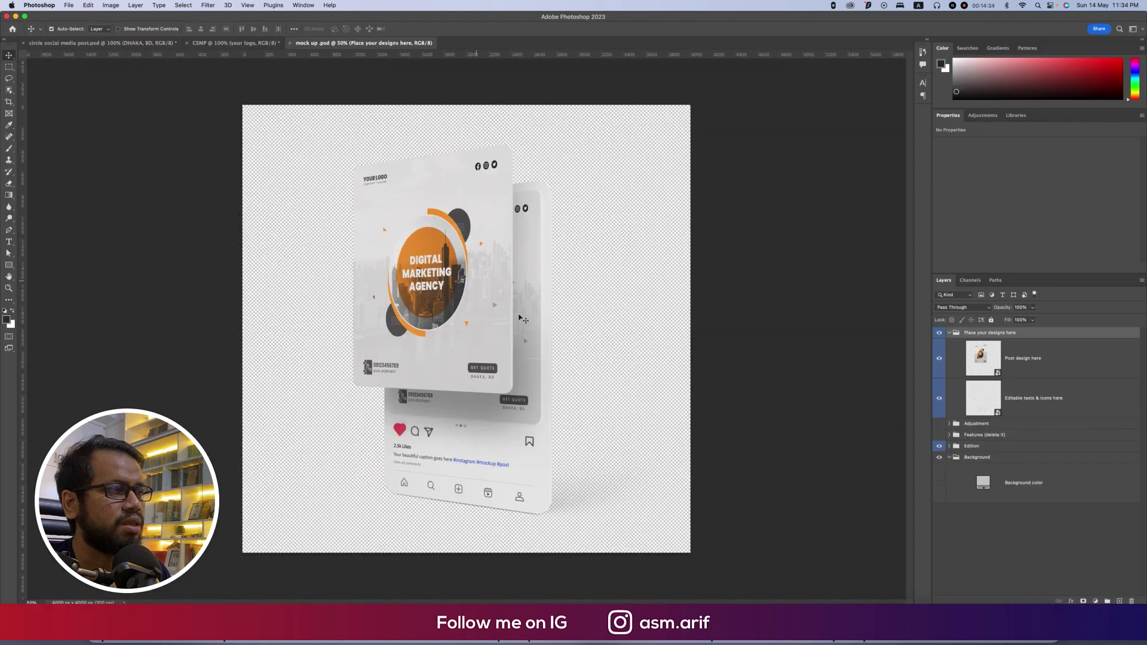
{"action": "left_click", "coordinate": [939, 483]}
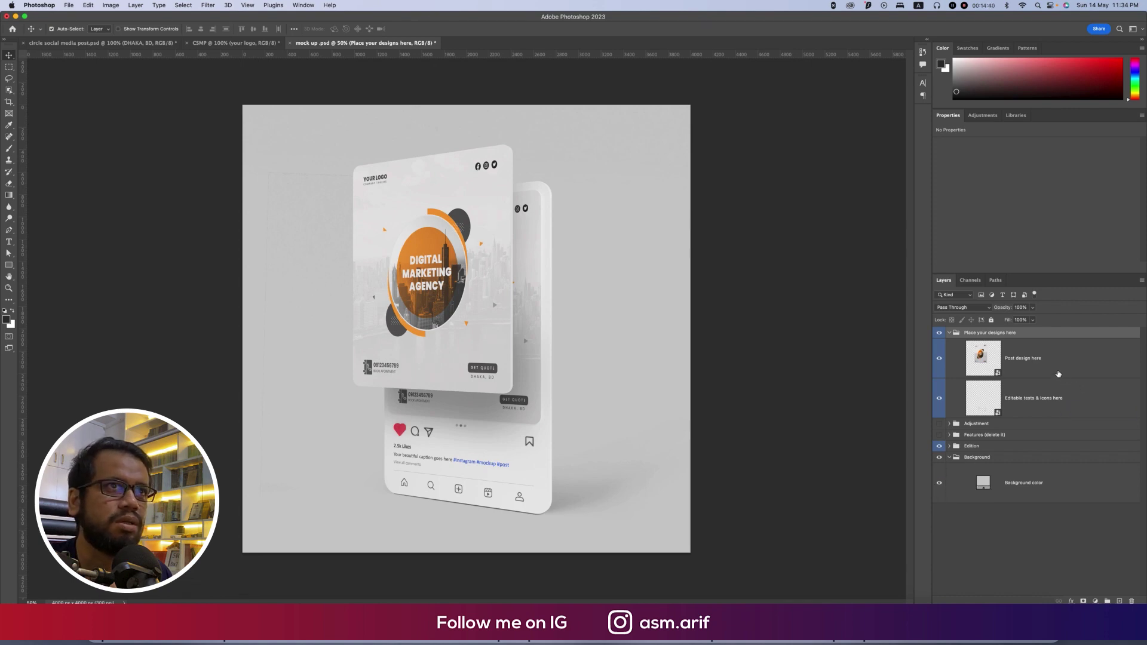
- Open the Post design here smart object's contents, hide the circle social media post copy layer and place CSMP copy.jpg
{"action": "double_click", "coordinate": [985, 366]}
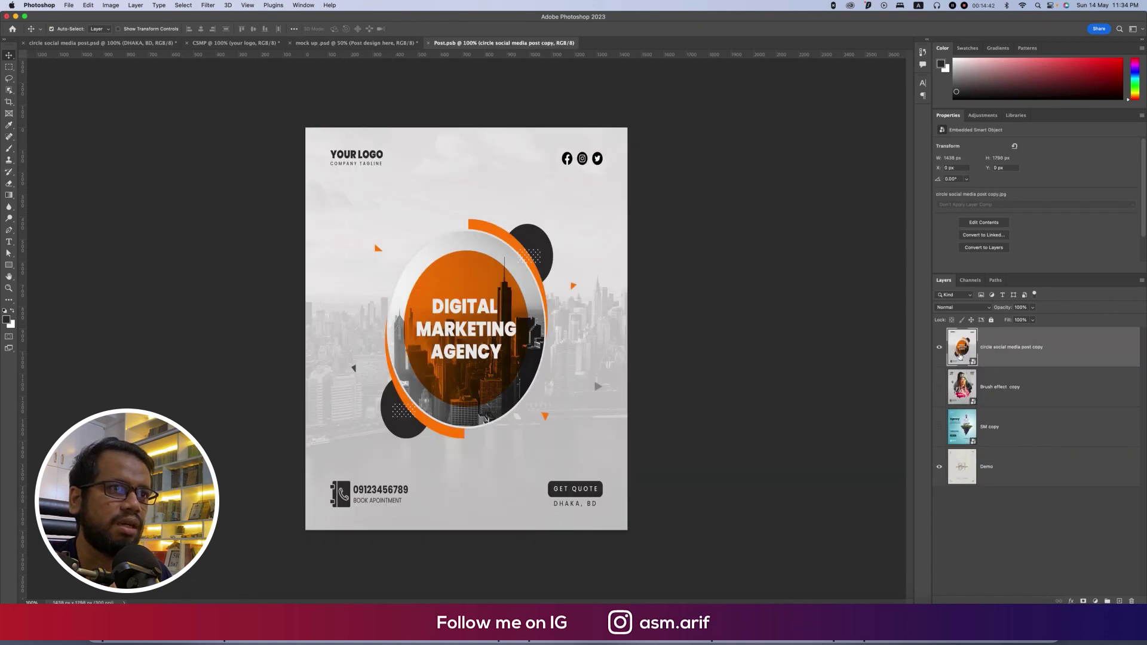
{"action": "left_click", "coordinate": [939, 347]}
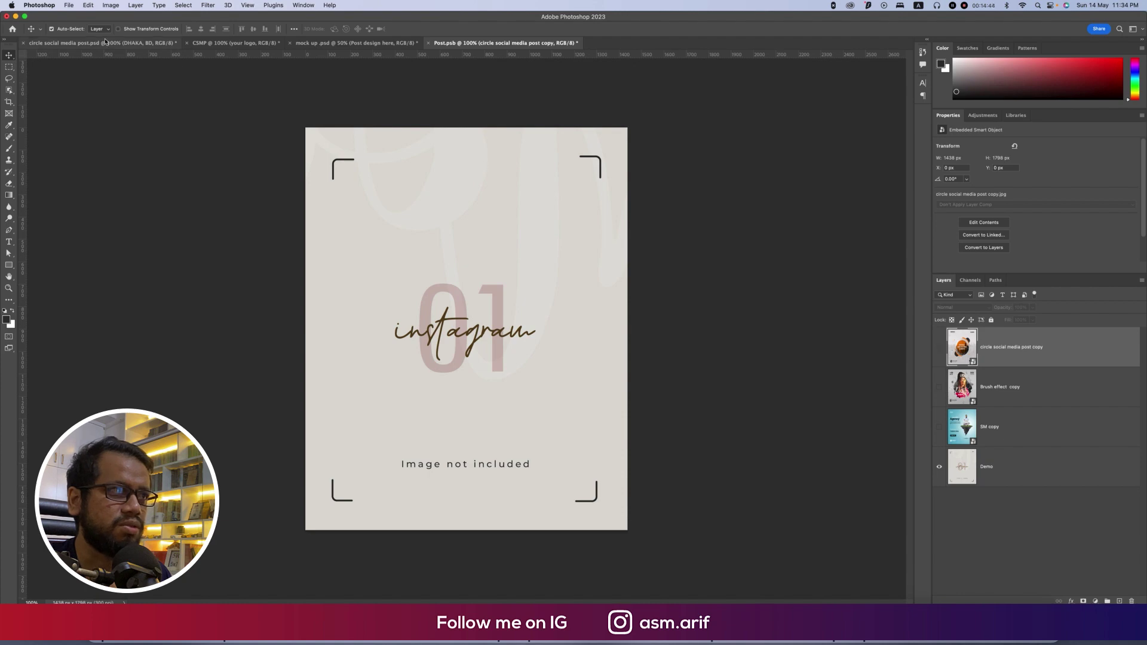
{"action": "left_click", "coordinate": [67, 7]}
{"action": "left_click", "coordinate": [344, 196]}
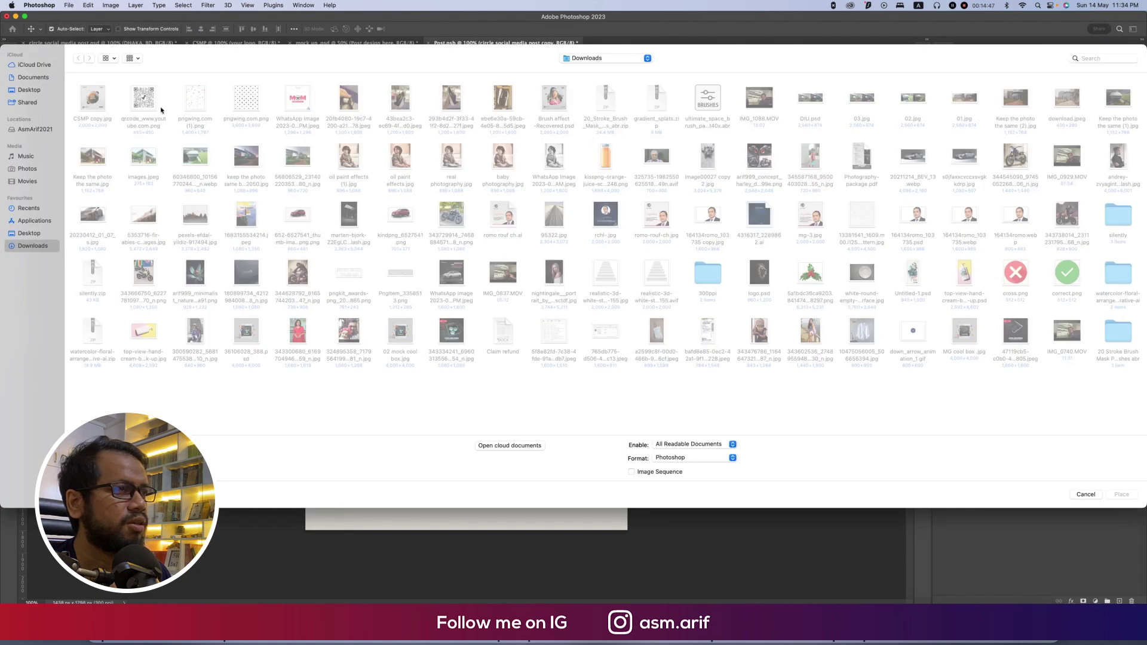
{"action": "double_click", "coordinate": [90, 99]}
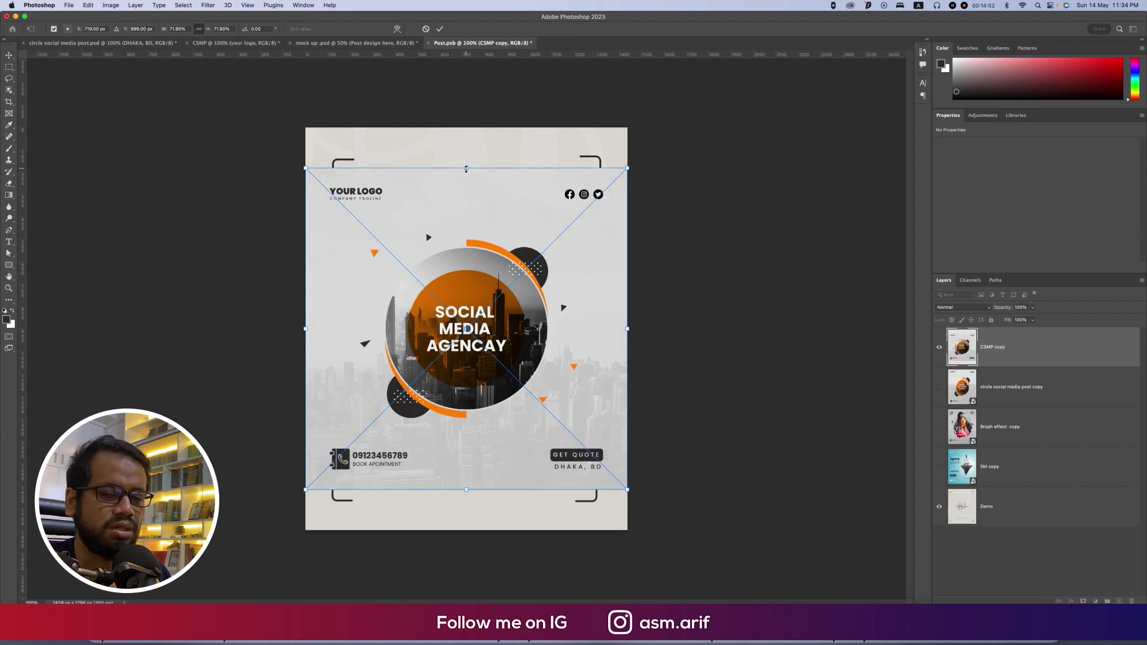
- Stretch the placed CSMP copy image vertically to cover the whole canvas, save the smart object and return to mock up .psd
{"action": "left_click_drag", "start_coordinate": [466, 169], "coordinate": [466, 127]}
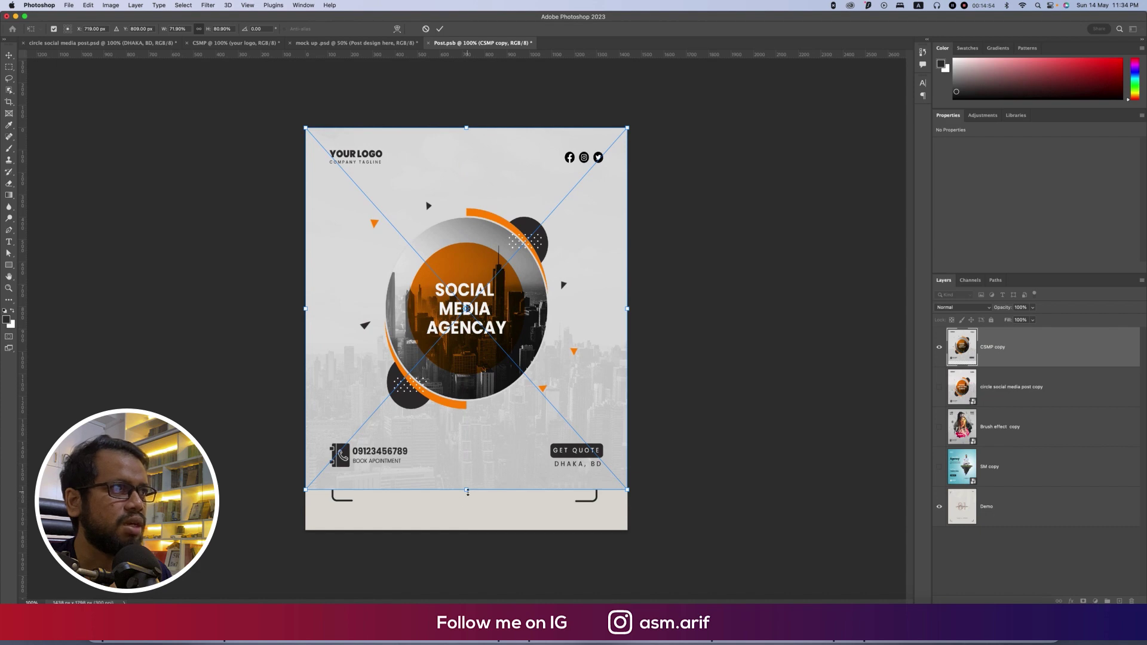
{"action": "left_click_drag", "start_coordinate": [467, 491], "coordinate": [466, 531]}
{"action": "key", "text": "Return"}
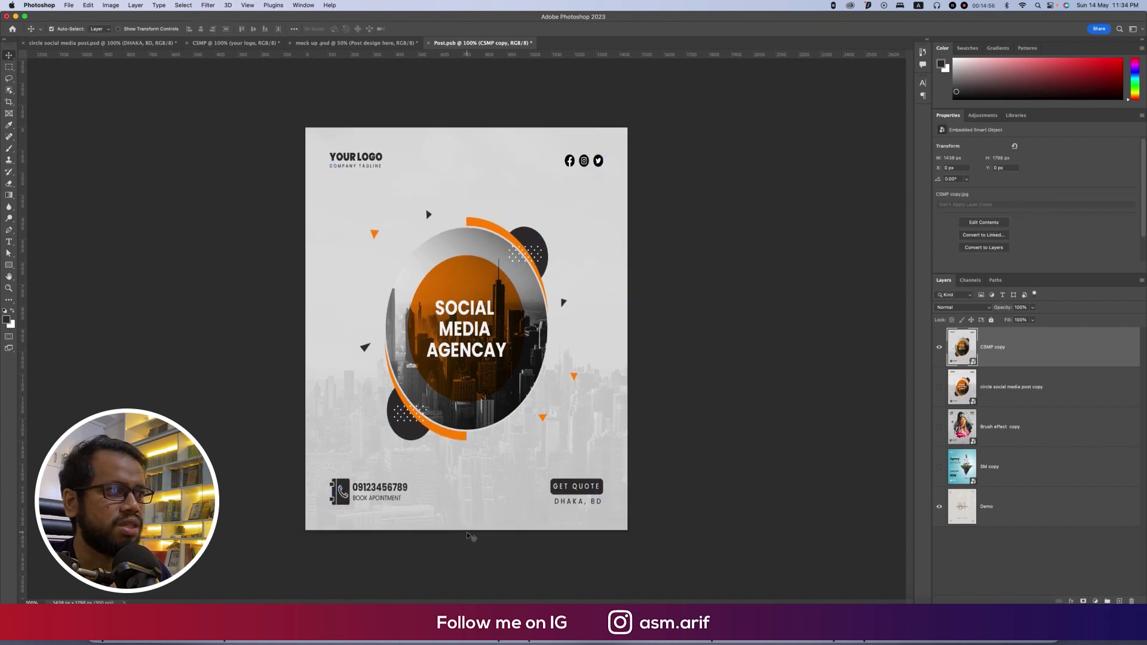
{"action": "key", "text": "super+s"}
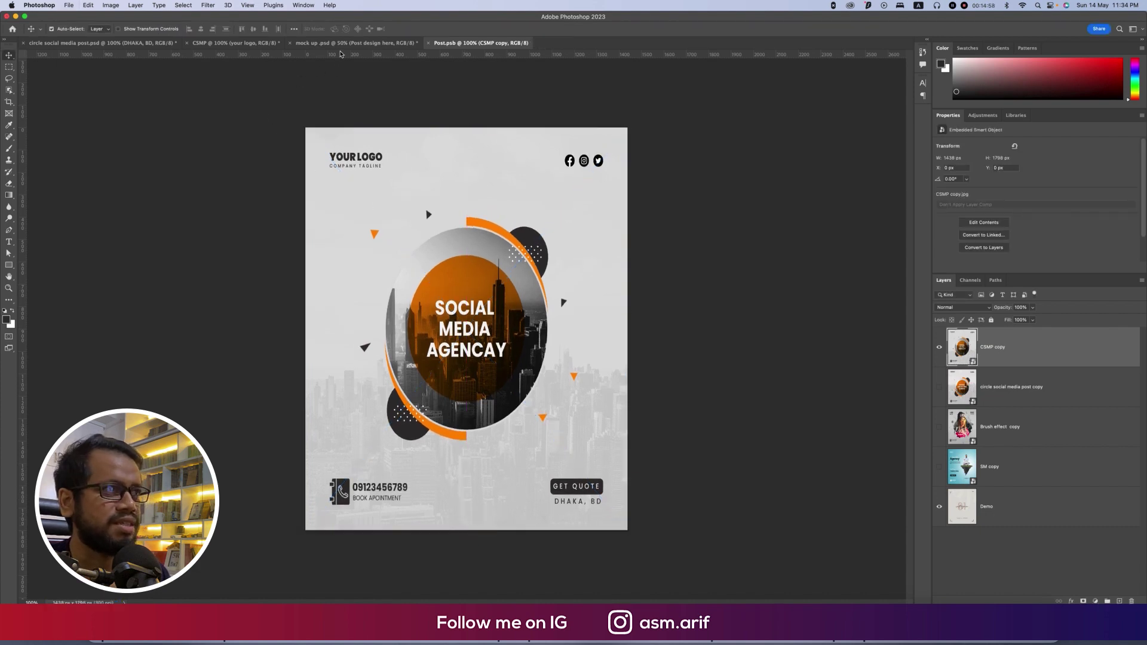
{"action": "left_click", "coordinate": [341, 46]}
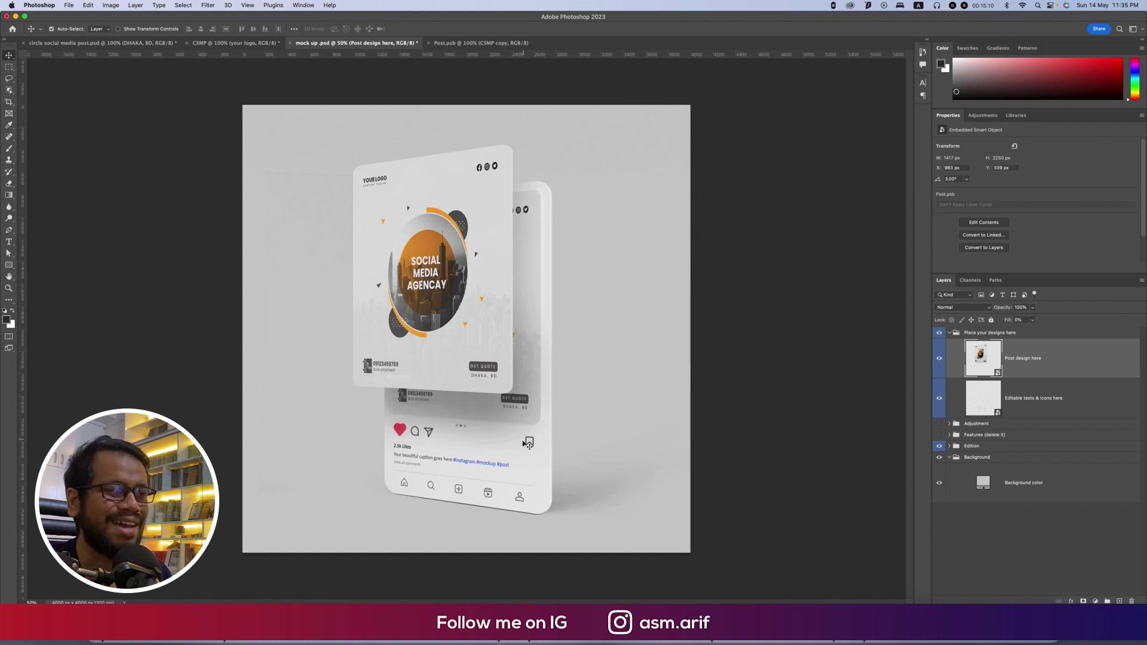
- Change the Background color layer to the light grey d8d8d8 sampled from the post design
{"action": "left_click", "coordinate": [939, 482]}
{"action": "left_click", "coordinate": [939, 483]}
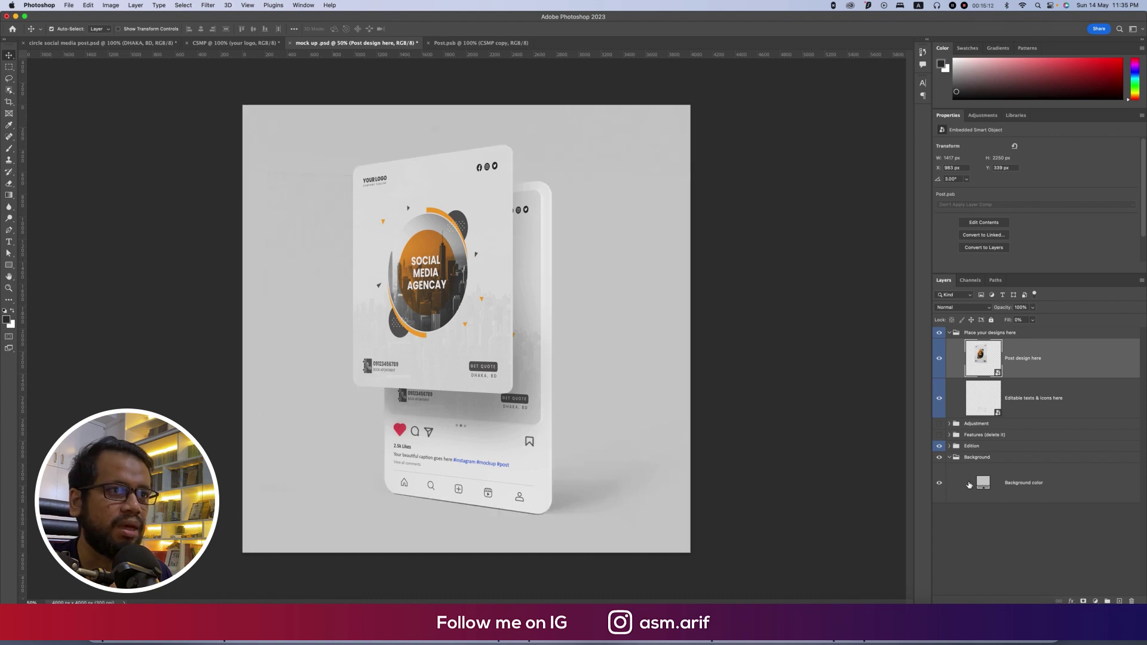
{"action": "double_click", "coordinate": [983, 483]}
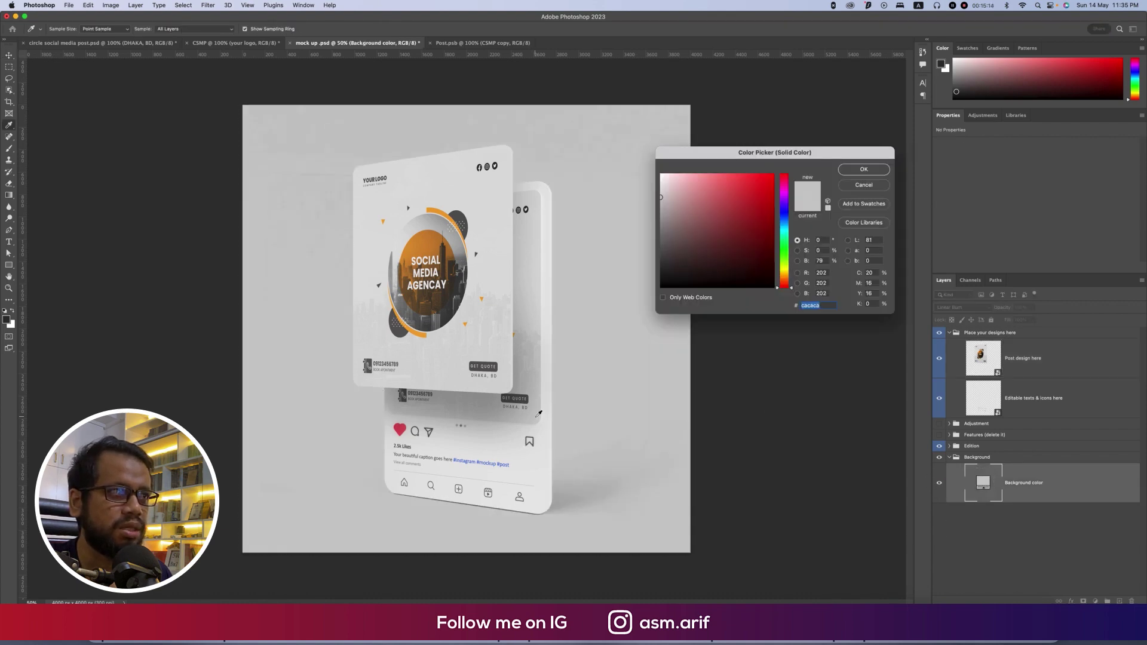
{"action": "left_click_drag", "start_coordinate": [539, 413], "coordinate": [445, 213]}
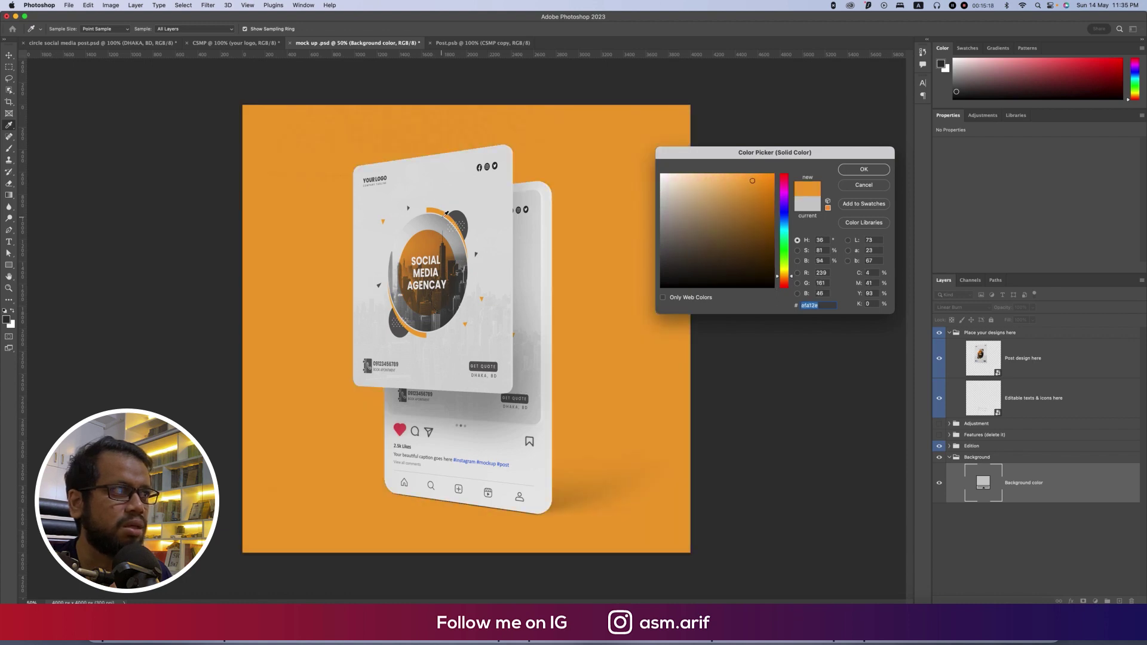
{"action": "left_click_drag", "start_coordinate": [416, 327], "coordinate": [423, 341]}
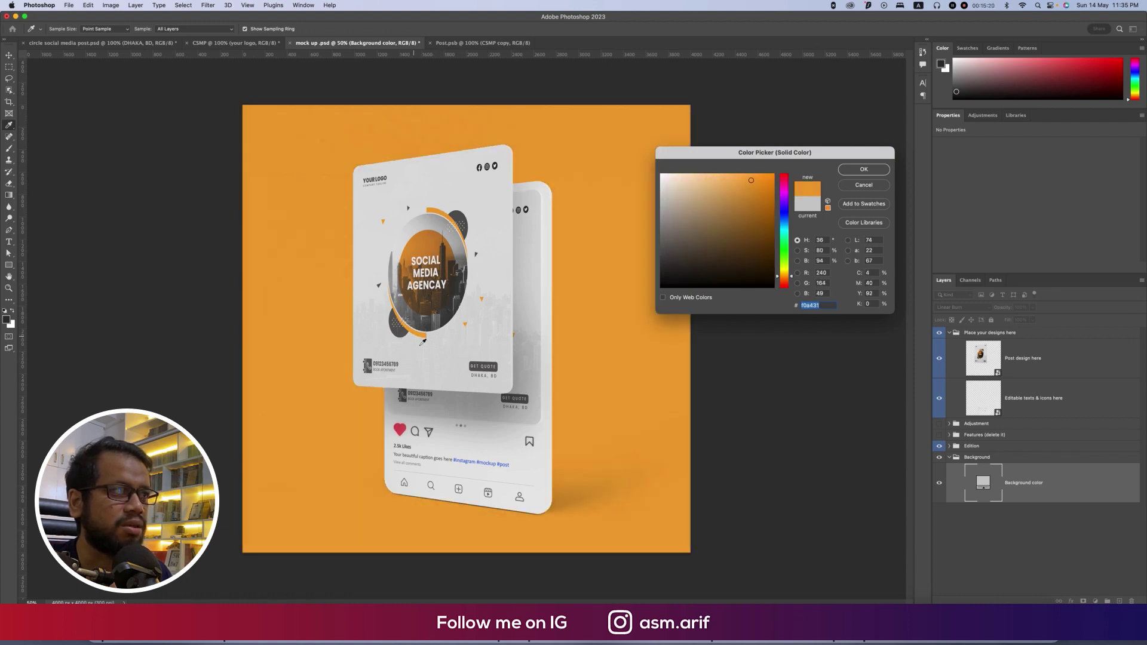
{"action": "left_click_drag", "start_coordinate": [502, 352], "coordinate": [503, 345]}
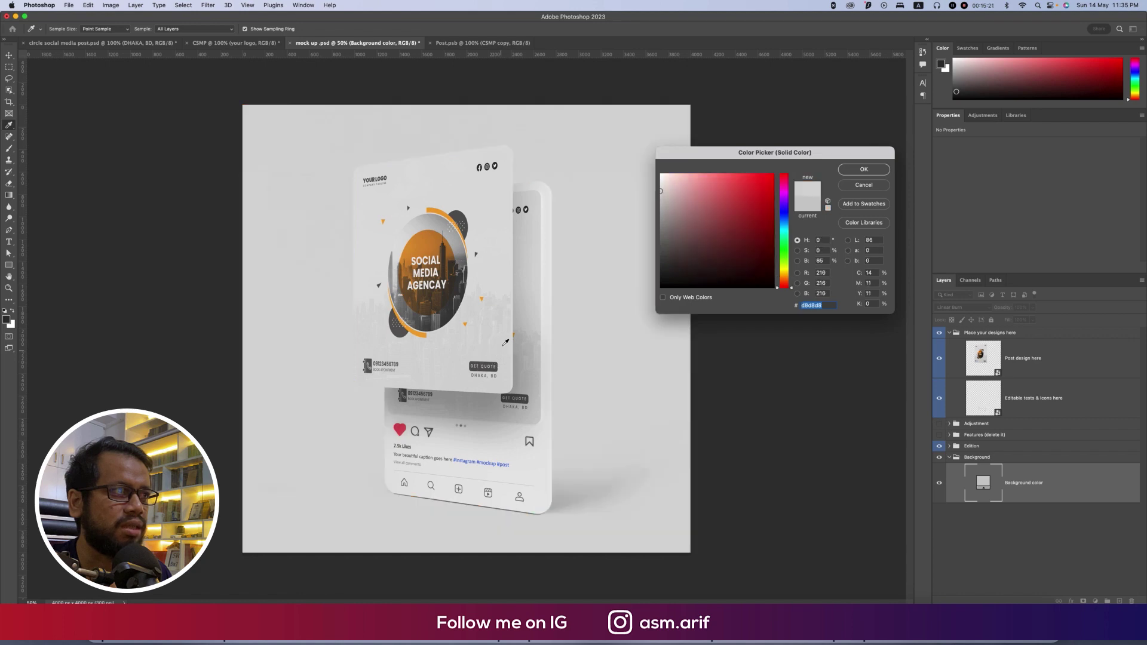
{"action": "left_click", "coordinate": [863, 169]}
- Draw a full-width rectangle about 4076 by 1524 px across the lower mockup background and fill it with orange f0a22f sampled from the post design
{"action": "key", "text": "v"}
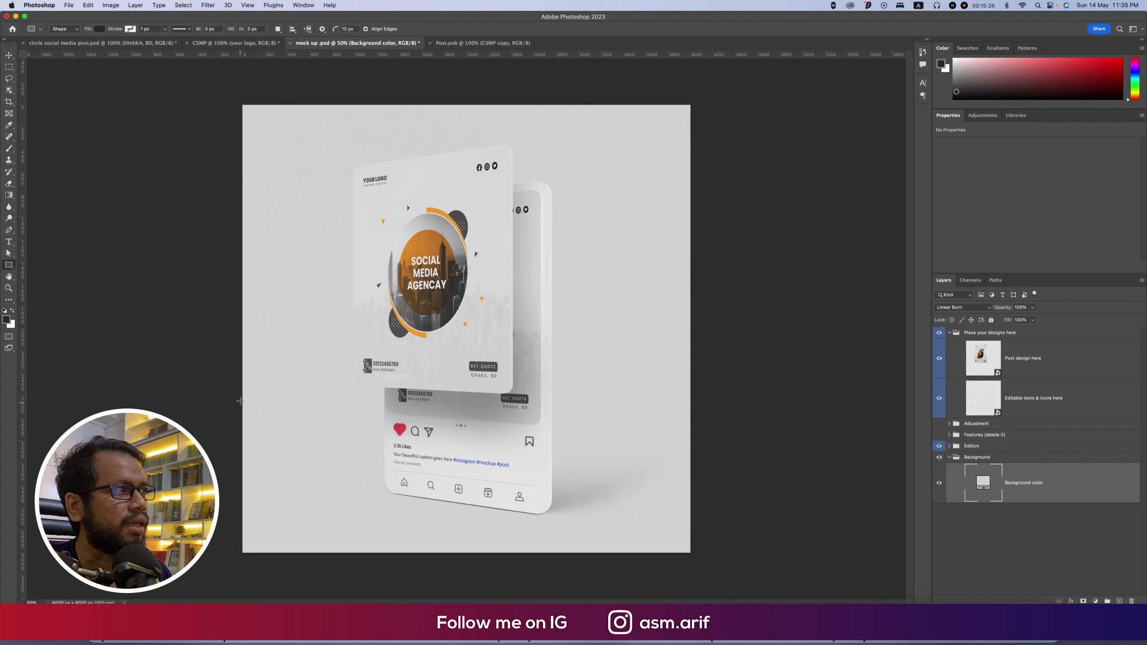
{"action": "left_click_drag", "start_coordinate": [241, 400], "coordinate": [696, 570]}
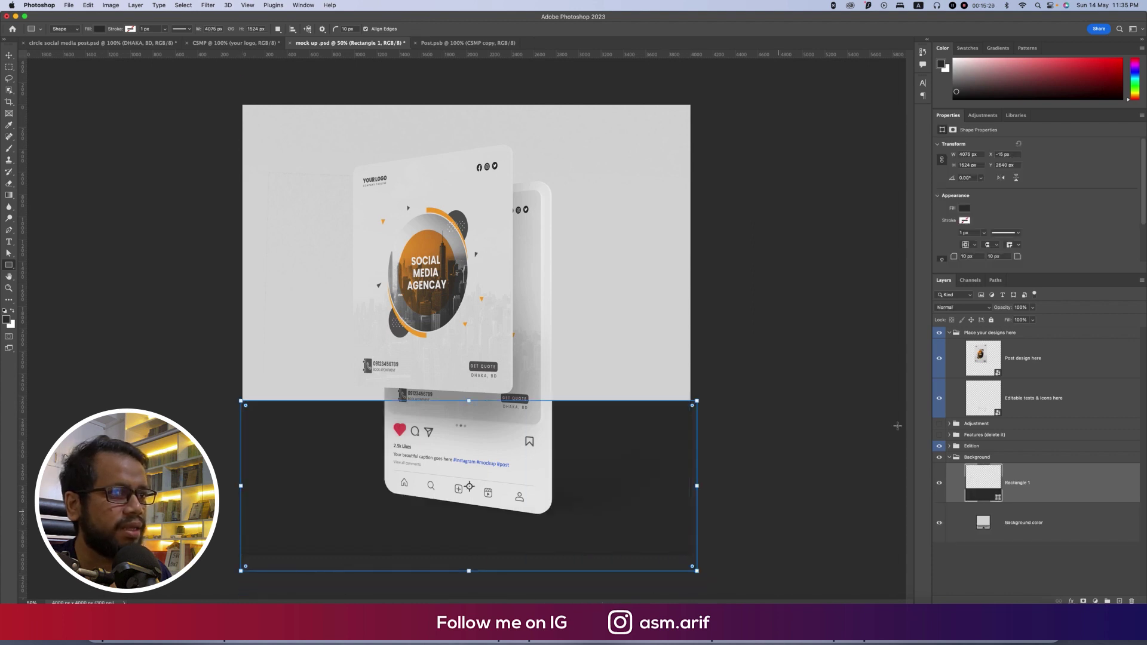
{"action": "double_click", "coordinate": [985, 481]}
{"action": "left_click", "coordinate": [432, 210]}
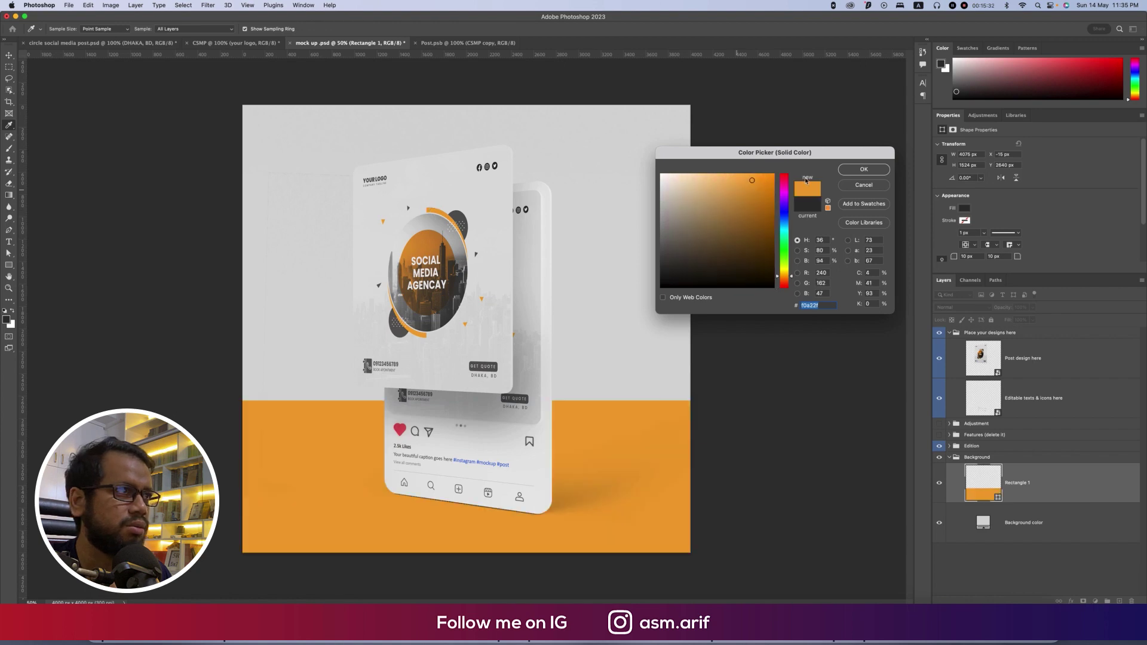
{"action": "left_click", "coordinate": [863, 169]}
{"action": "key", "text": "v"}
{"action": "left_click", "coordinate": [93, 146]}
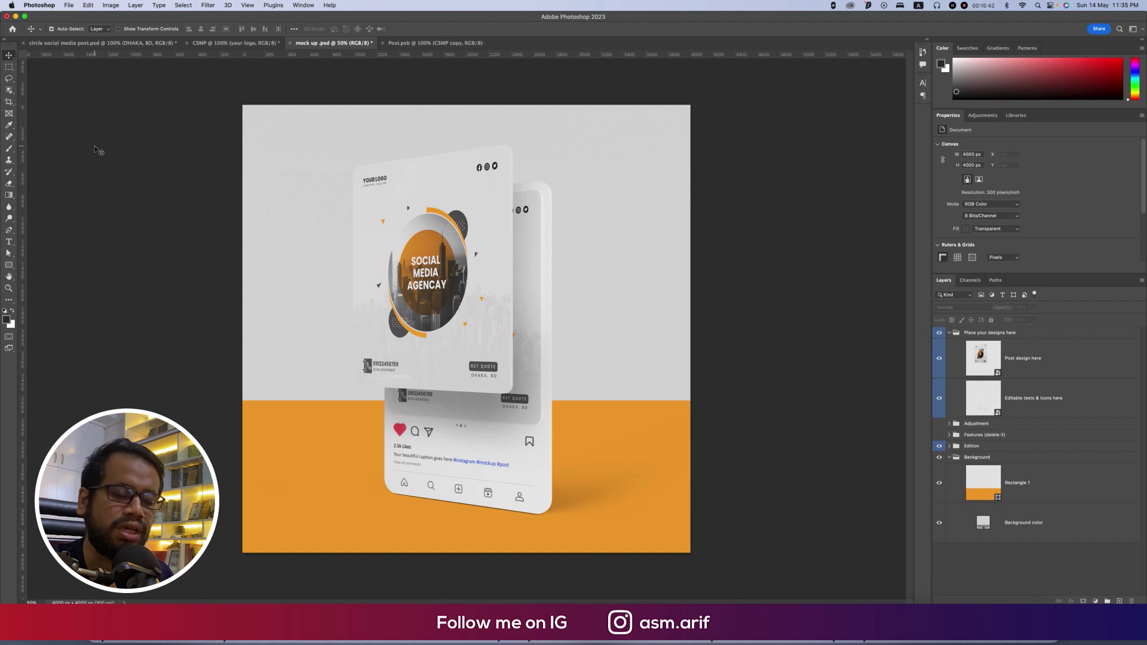
- Save a JPEG copy of the mockup as mock up copy.jpg in the Circle social media post folder
{"action": "key", "text": "super+shift+s"}
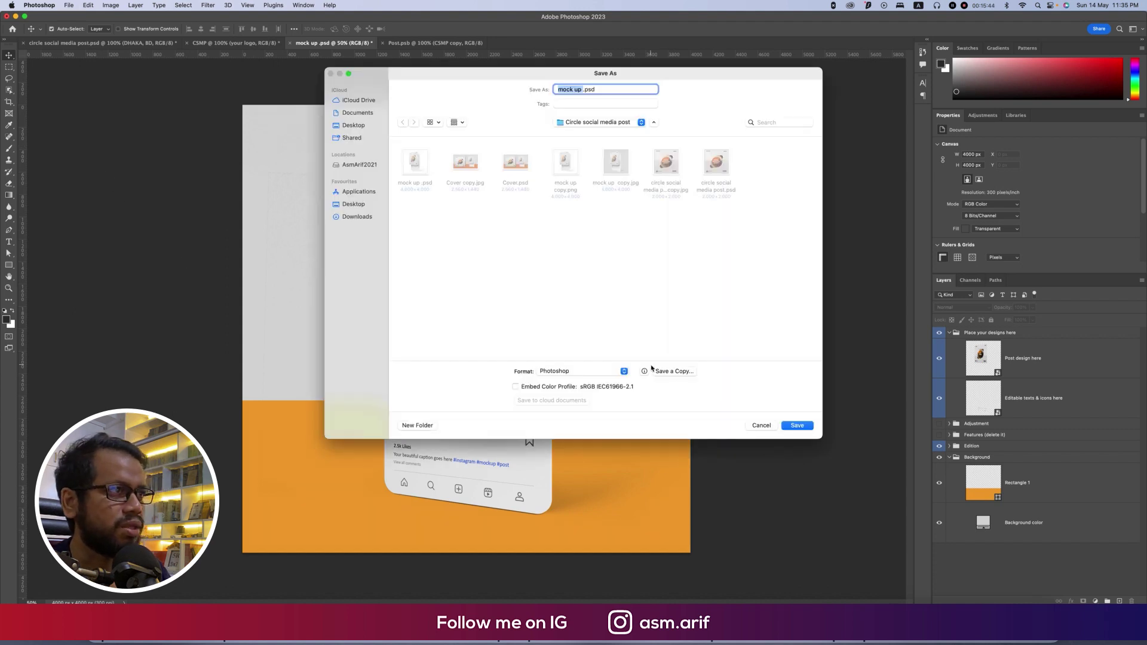
{"action": "left_click", "coordinate": [652, 370]}
{"action": "left_click", "coordinate": [561, 334]}
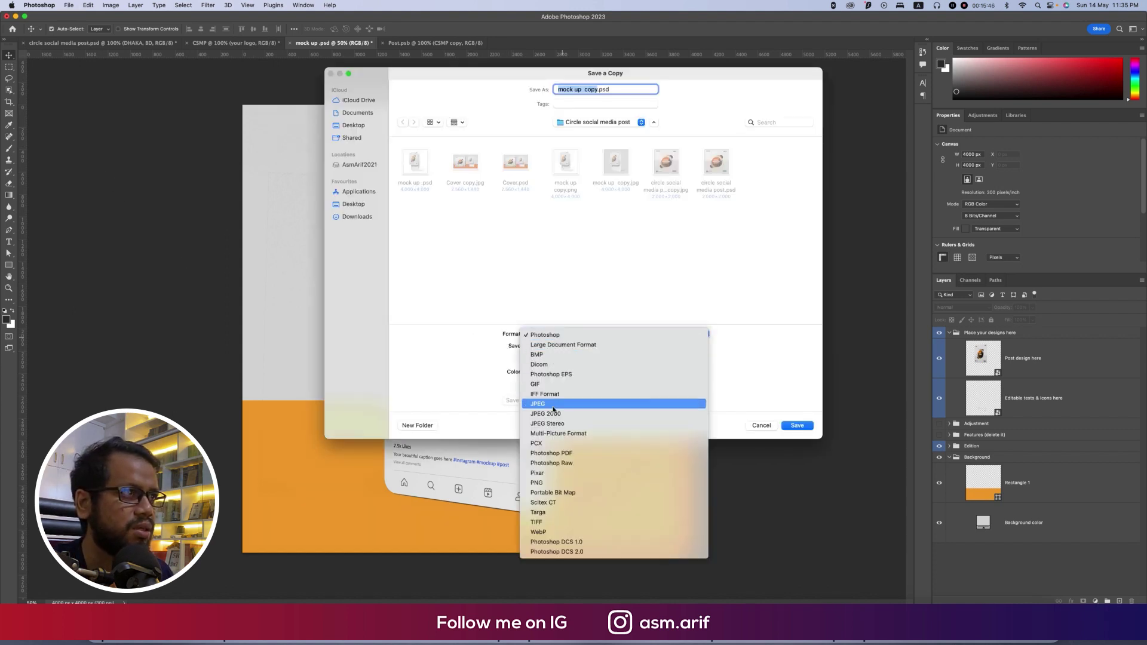
{"action": "left_click", "coordinate": [553, 409]}
{"action": "left_click", "coordinate": [584, 90]}
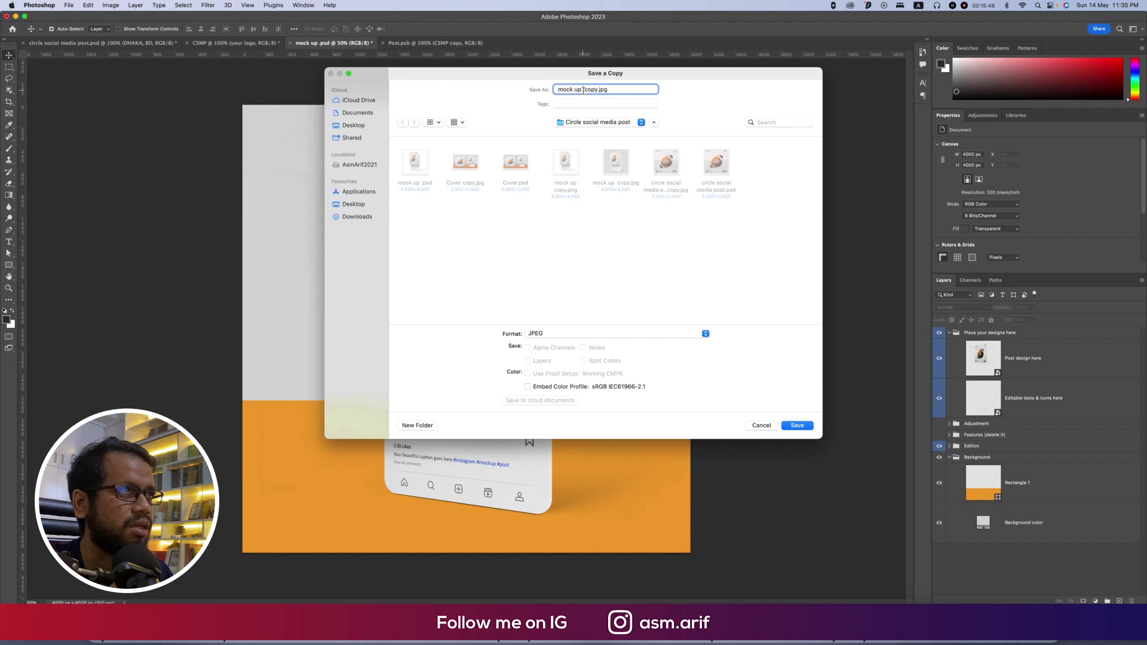
{"action": "key", "text": "Return"}
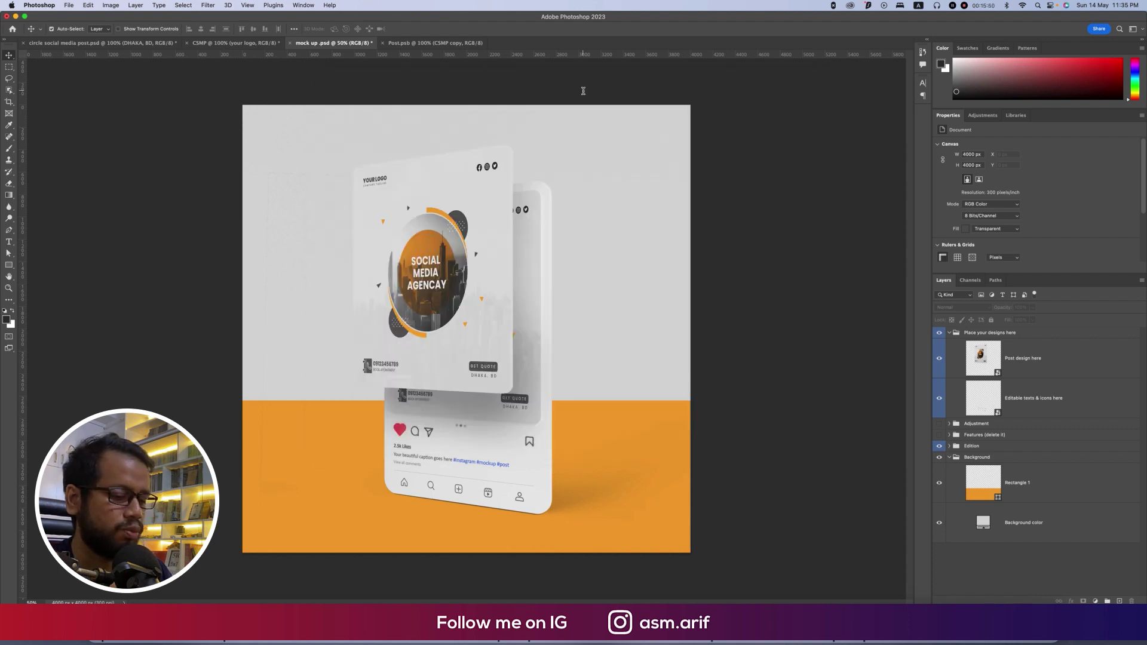
{"action": "left_click", "coordinate": [626, 176]}
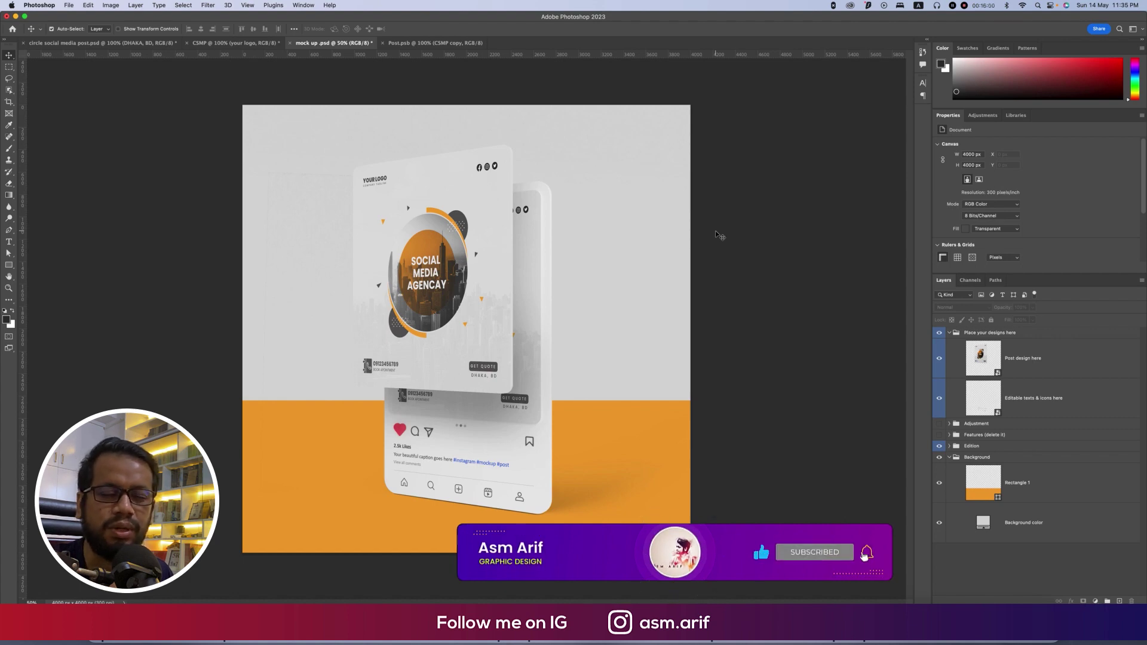
- Return to the CSMP document to view the finished post design
{"action": "left_click", "coordinate": [234, 43]}
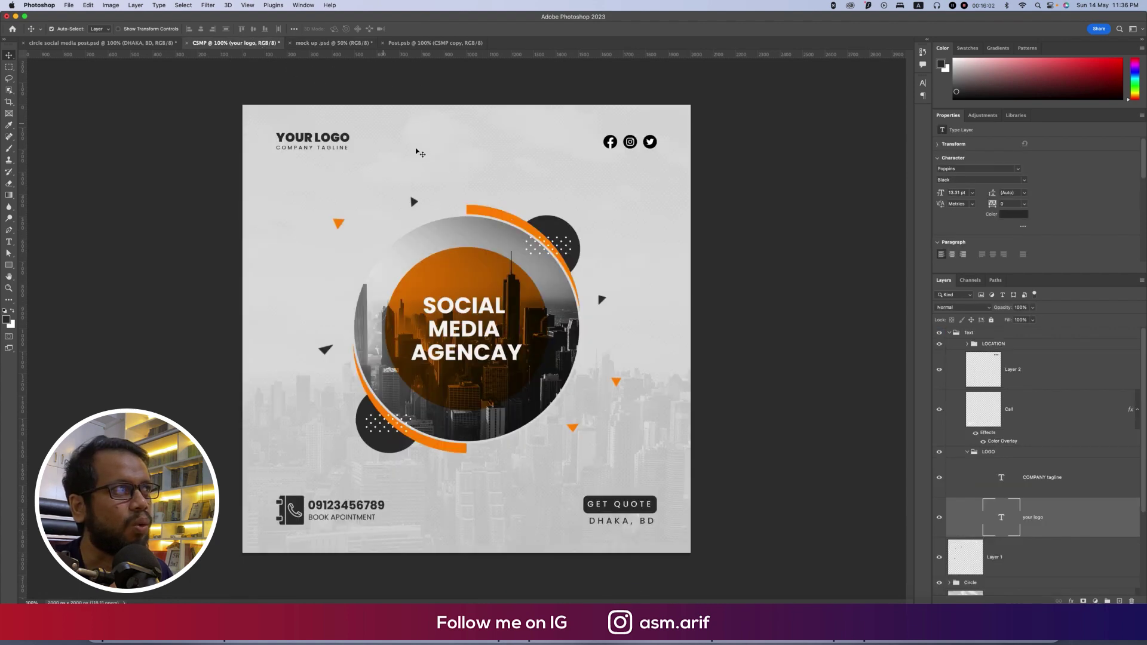